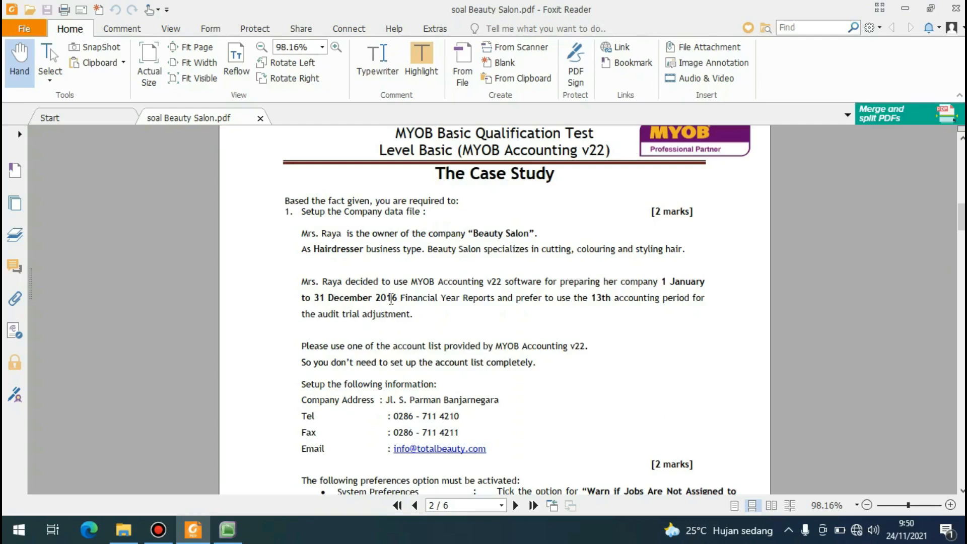
Read the Beauty Salon case study requirements for the company data file, financial year, preferences and account list.
scroll(391, 300, up, 2)
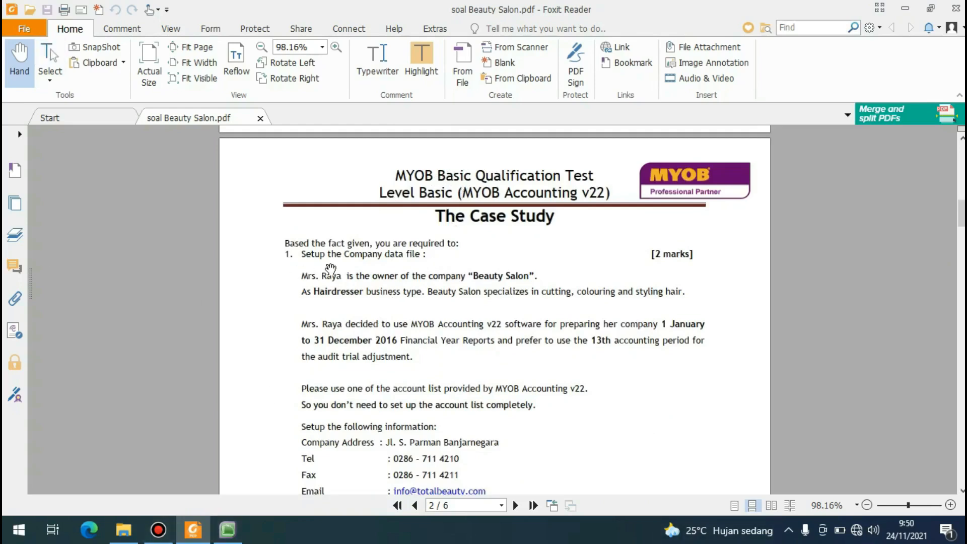
scroll(357, 261, down, 1)
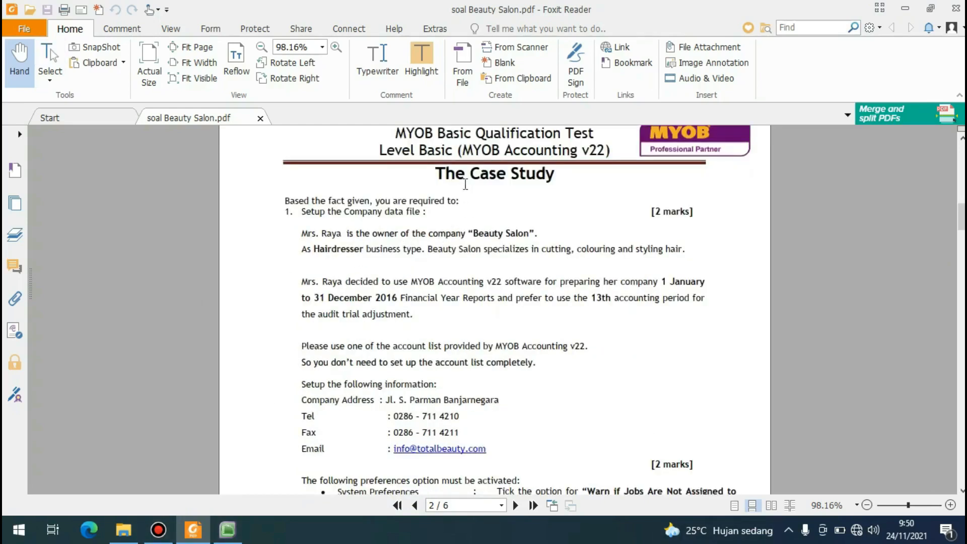
scroll(476, 200, down, 5)
scroll(477, 203, up, 5)
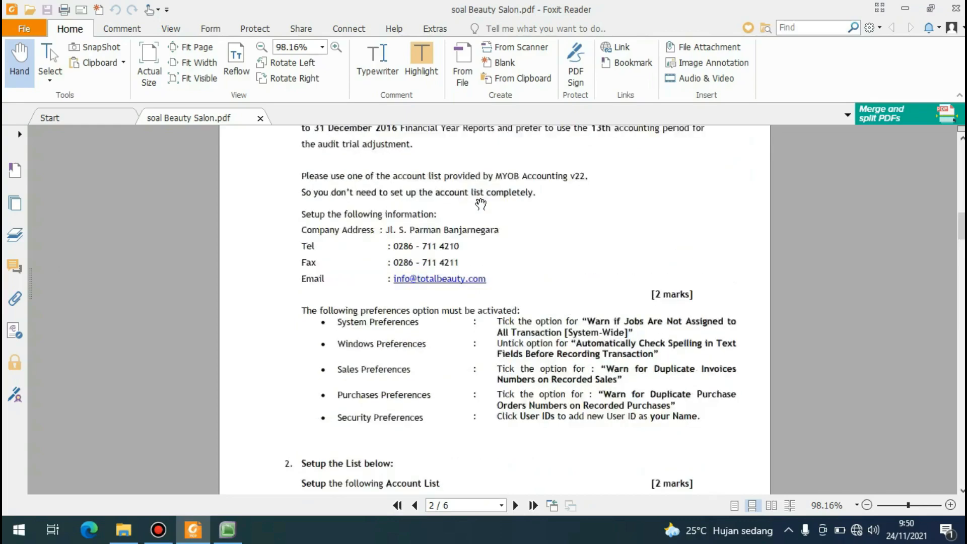
scroll(432, 254, down, 15)
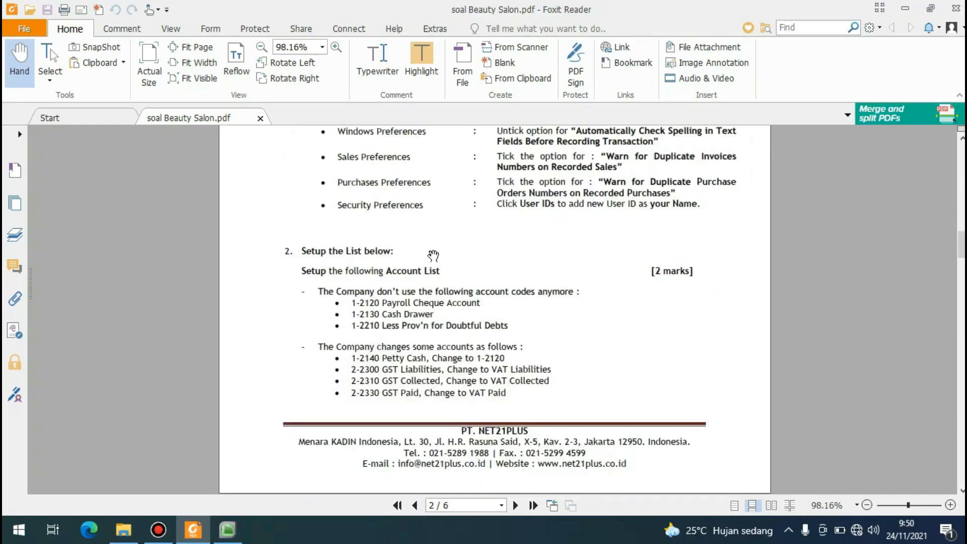
scroll(433, 254, up, 1)
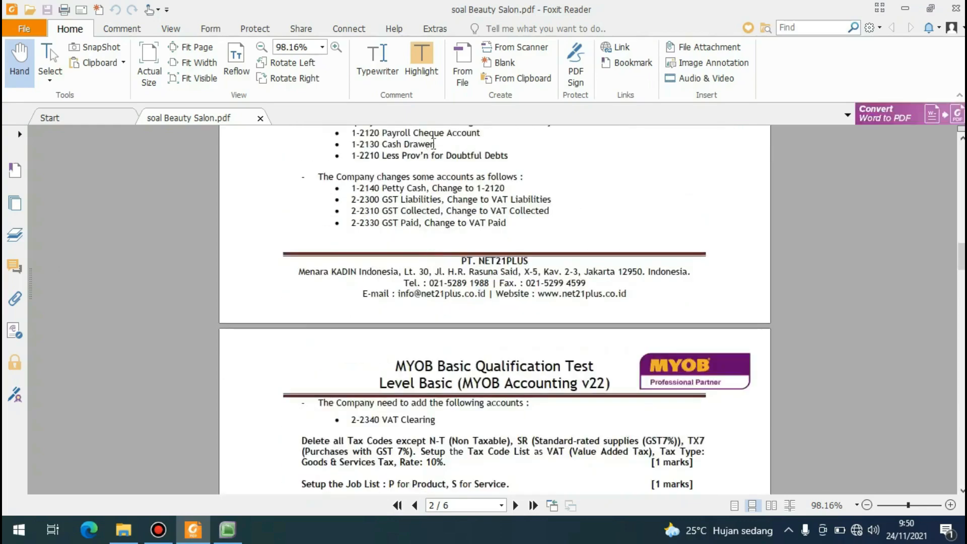
scroll(433, 146, up, 10)
scroll(433, 147, up, 3)
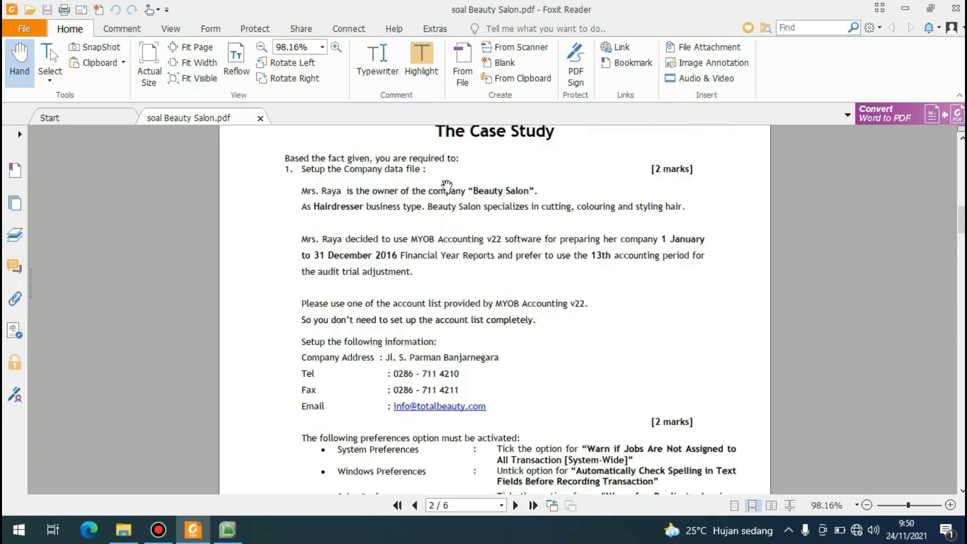
drag(473, 190, 529, 192)
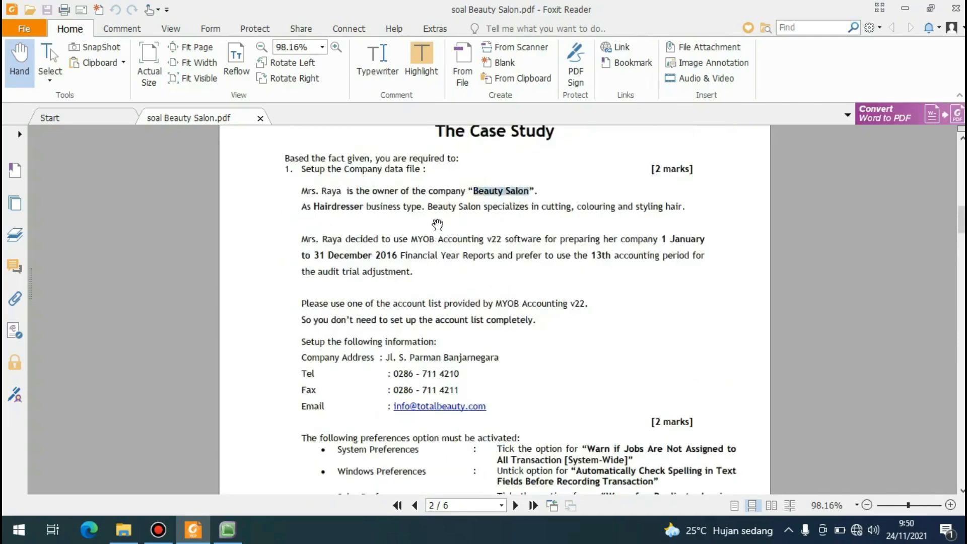
click(439, 206)
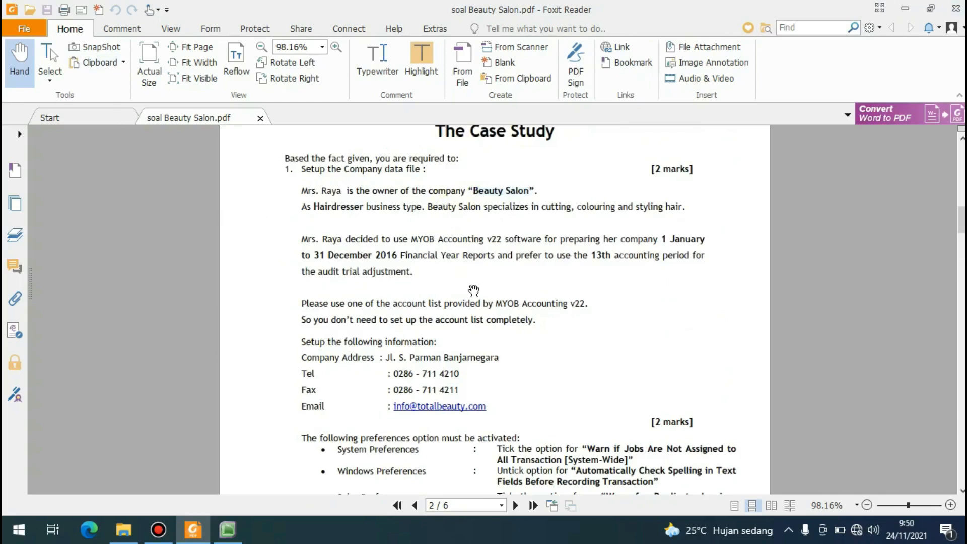
Switch to MYOB Accounting, start a new company file and enter BEAUTY SALON plus the student's name in parentheses as company name.
click(228, 530)
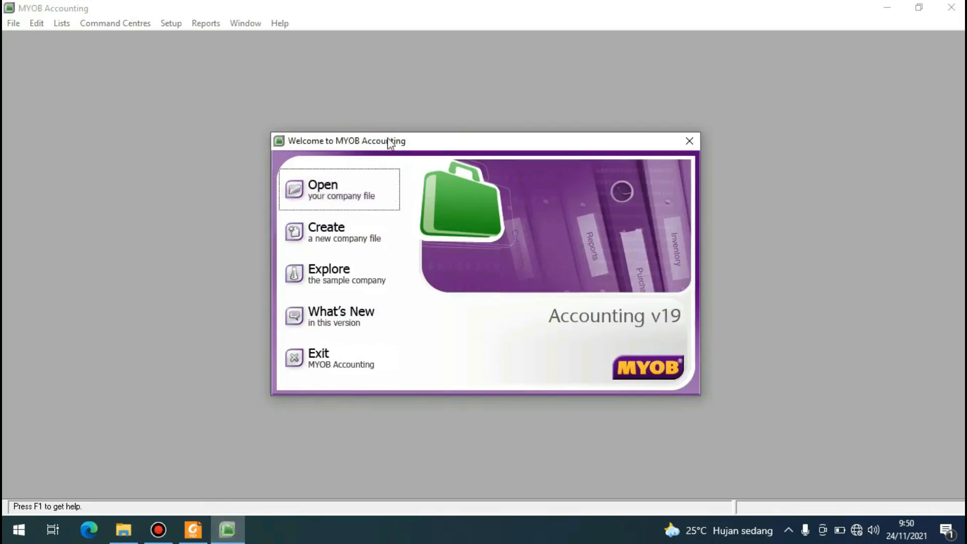
click(337, 232)
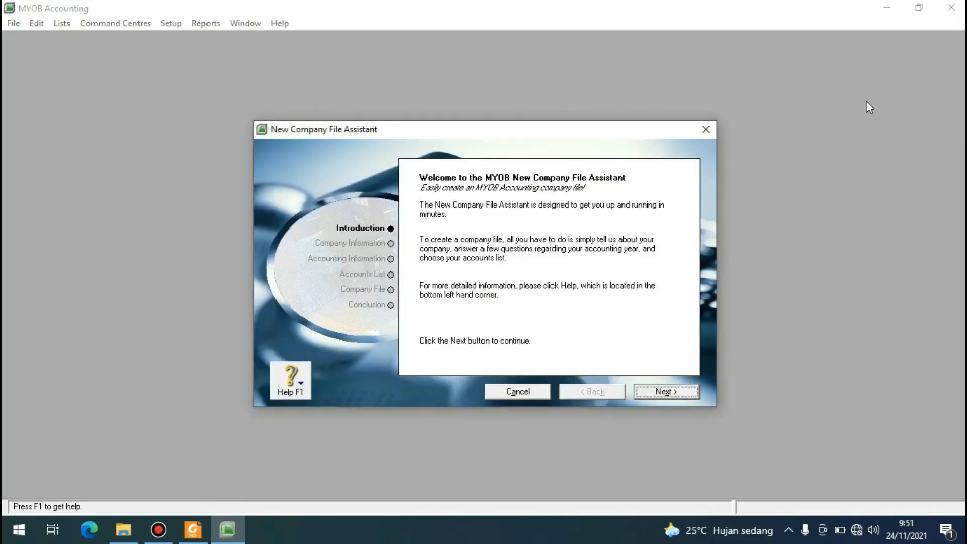
click(667, 395)
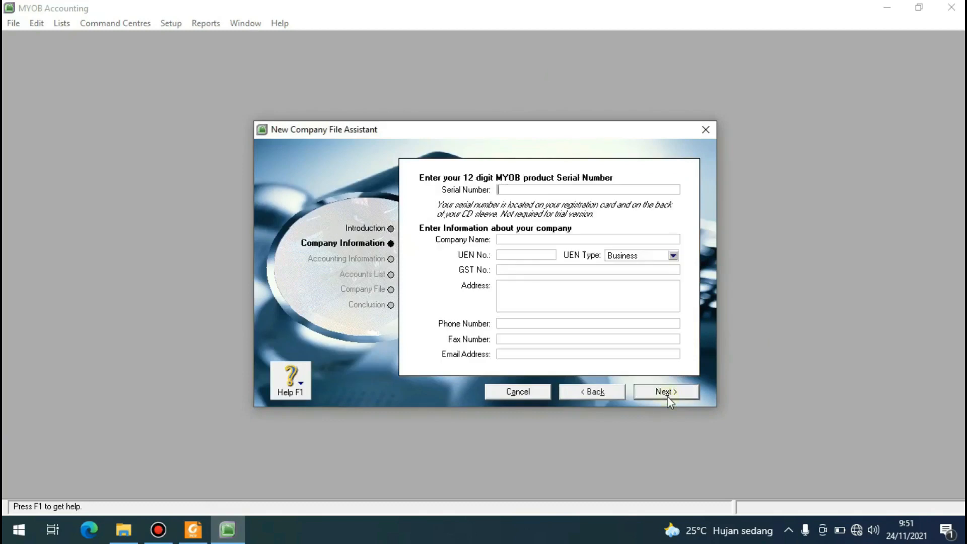
click(509, 238)
text(be)
key(BackSpace)
text(BEAUTY SALON(ADEL)
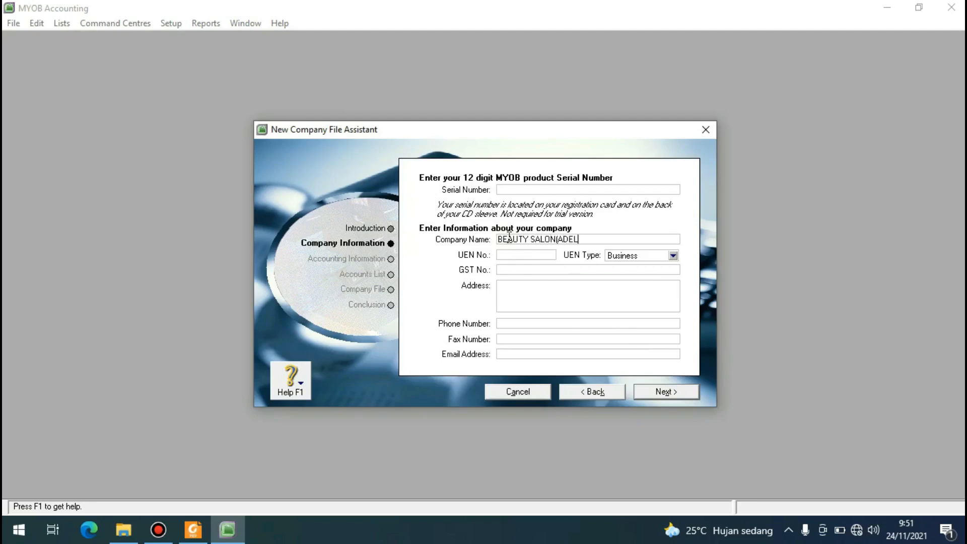
Enter the company's address and phone number from the case study.
click(509, 288)
text(JL. S.)
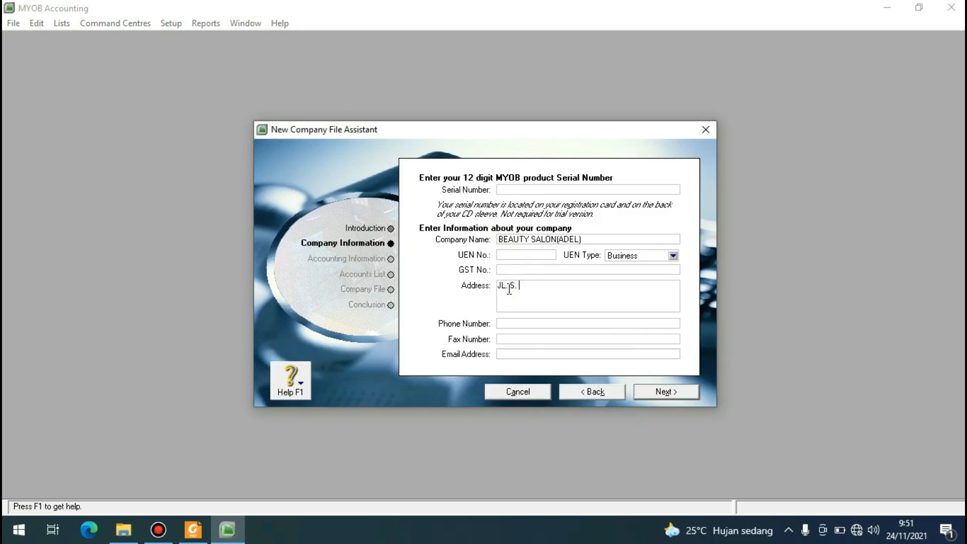
text( PARMAN BANJARNEGARA)
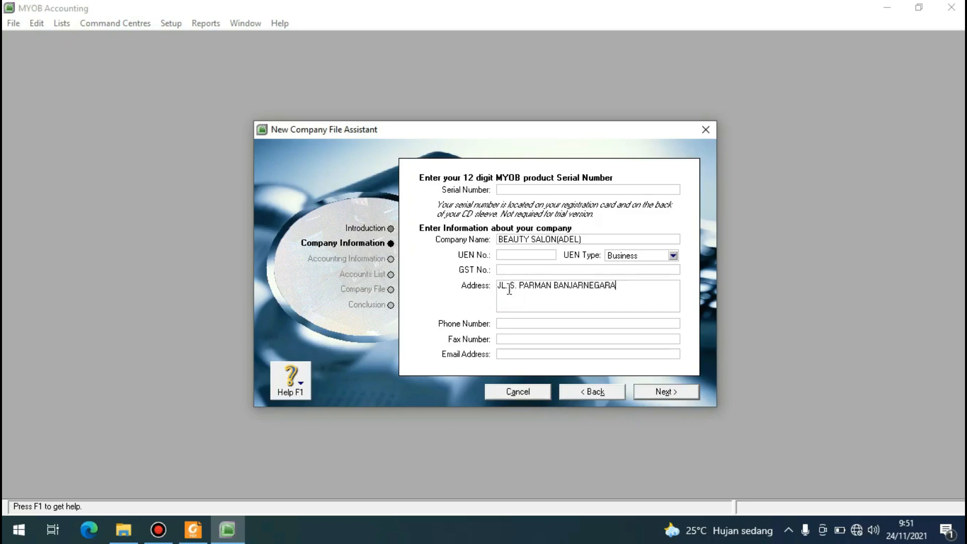
click(517, 324)
Copy the company's phone number into the fax number field and change its last digit to 1.
drag(559, 324, 497, 324)
right_click(520, 325)
click(531, 368)
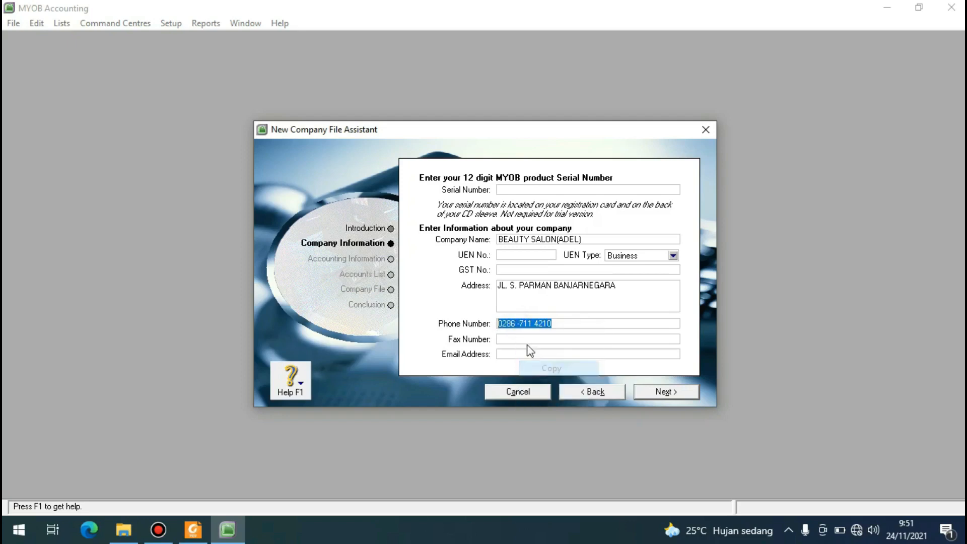
click(523, 339)
right_click(524, 341)
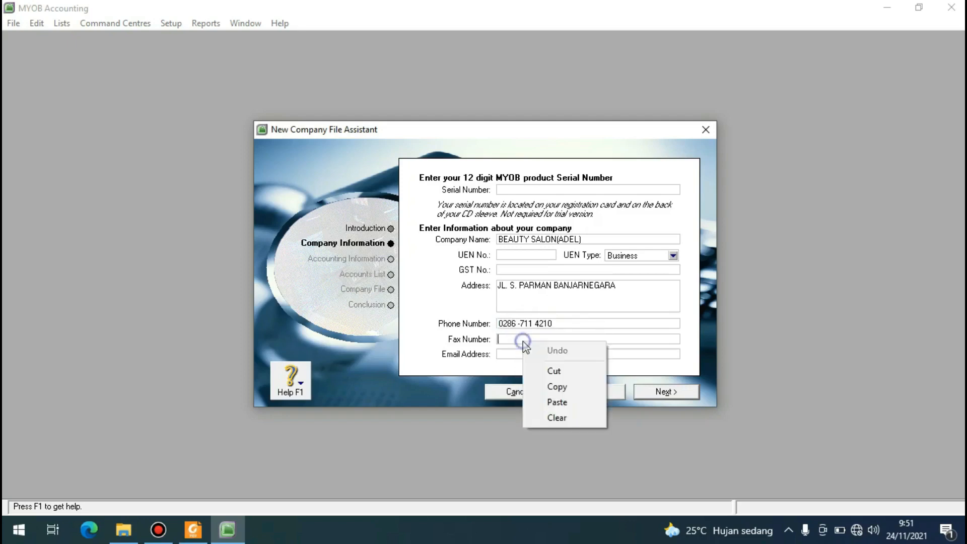
click(557, 402)
key(BackSpace)
text(11 4211)
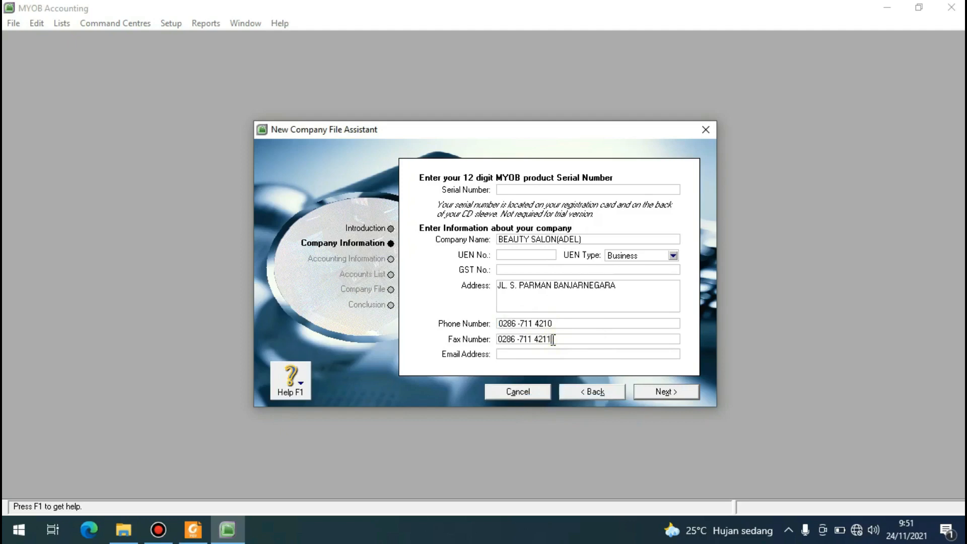
Enter the company's e-mail address and continue to the accounting year settings.
click(537, 353)
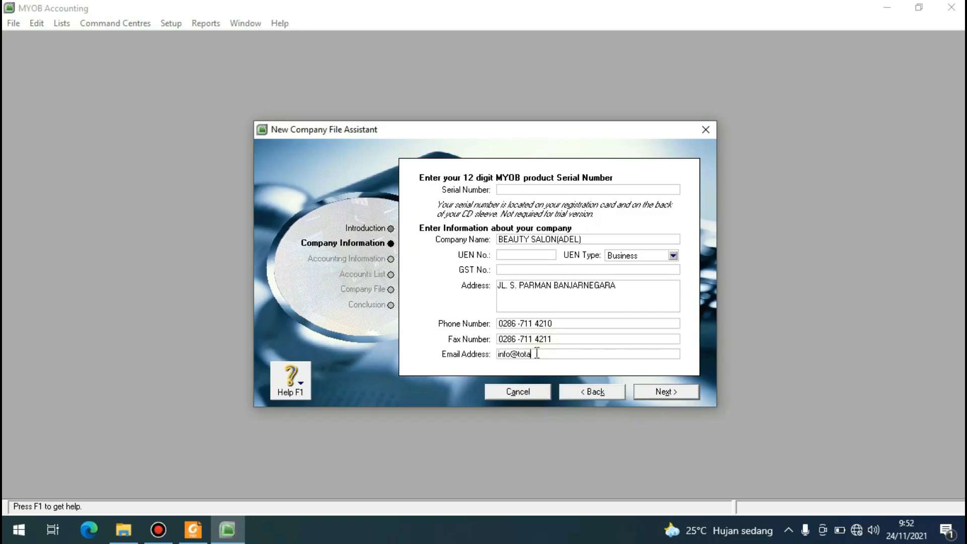
click(659, 393)
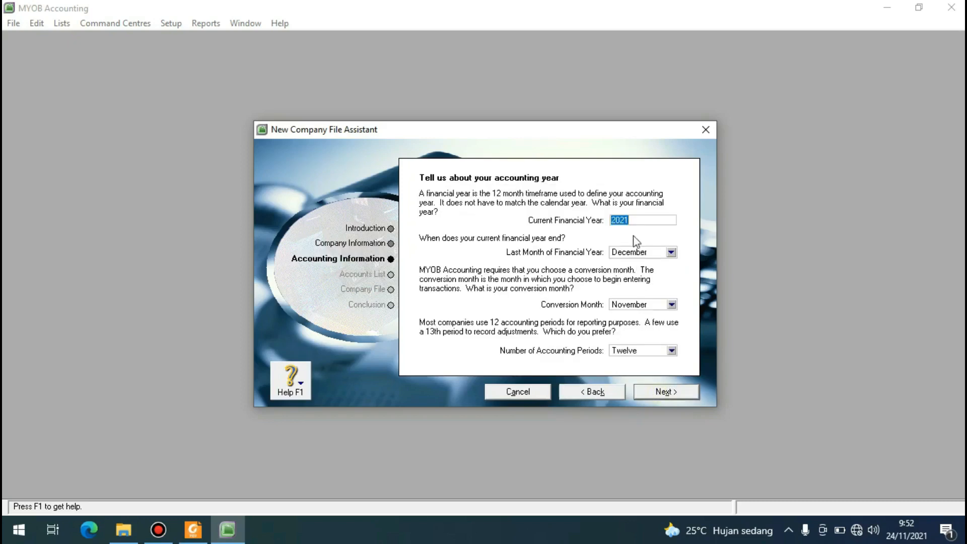
Set the current financial year to 2016 with December as its last month.
click(631, 220)
key(BackSpace)
key(BackSpace)
text(16)
click(671, 253)
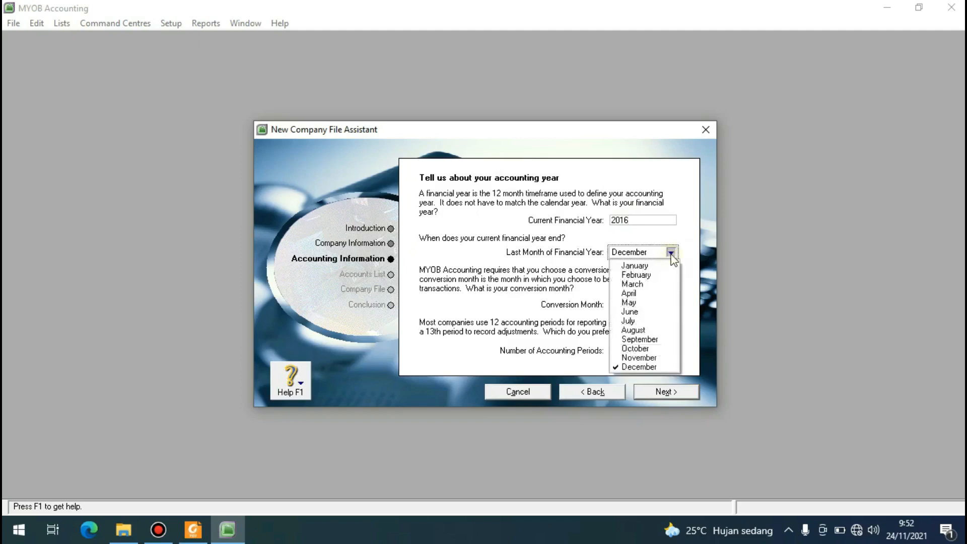
click(638, 367)
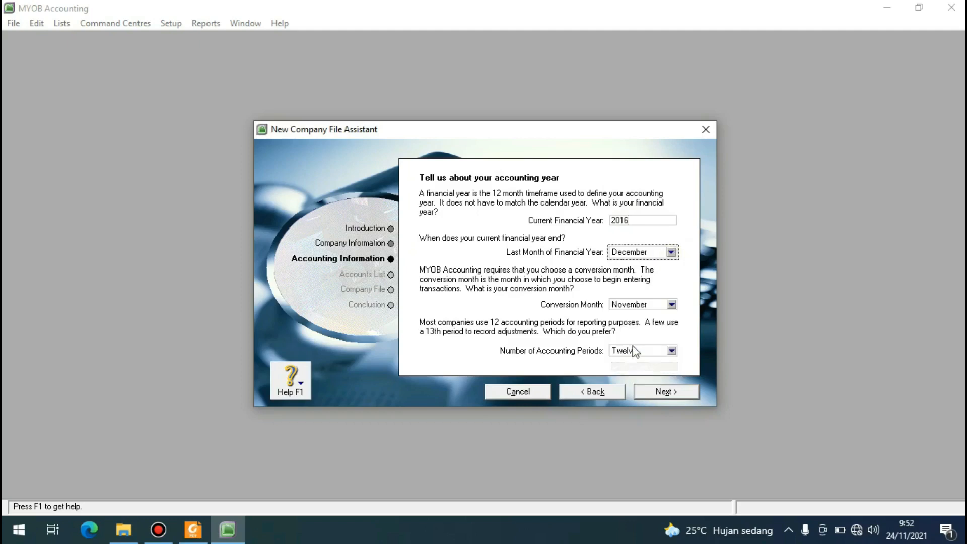
Set the conversion month to January and the number of accounting periods to Thirteen, and proceed to the accounting information summary.
click(671, 305)
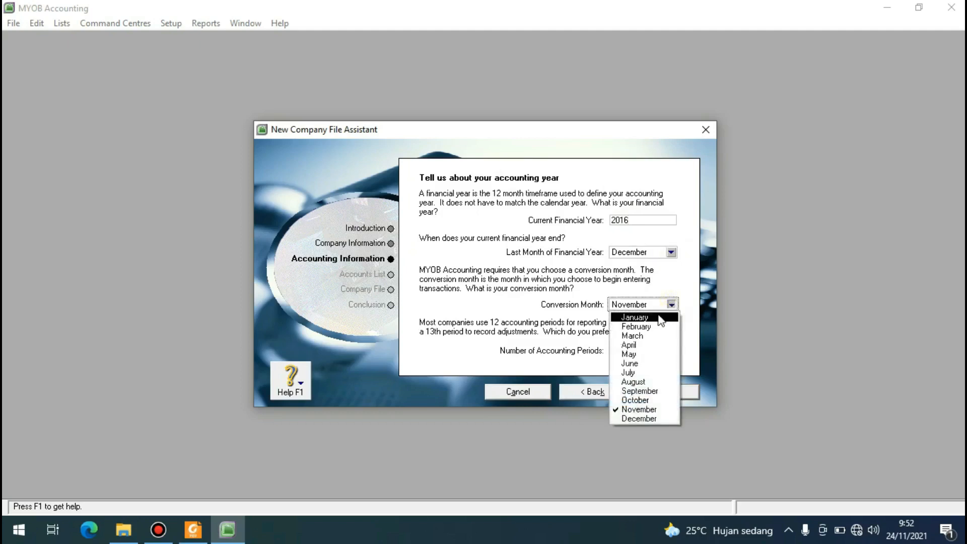
click(660, 318)
click(672, 351)
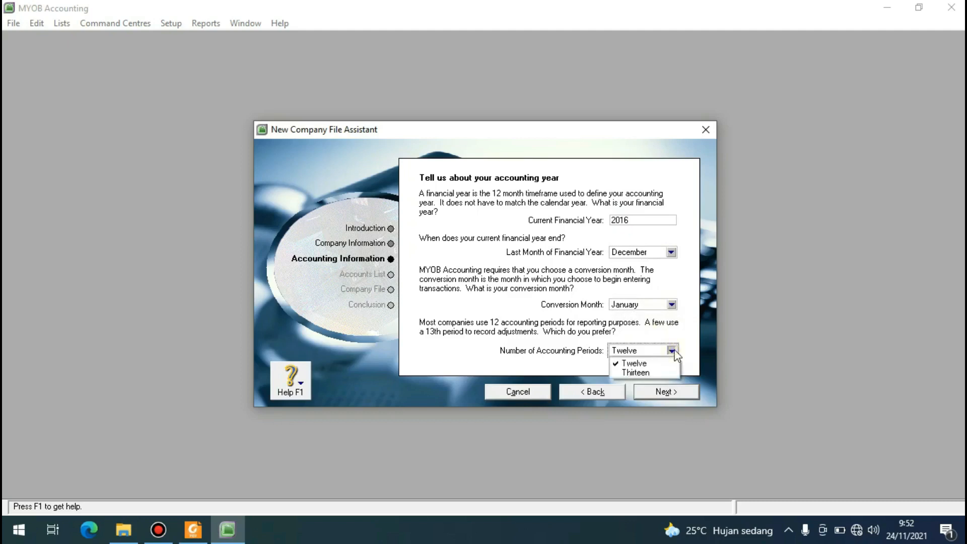
click(657, 373)
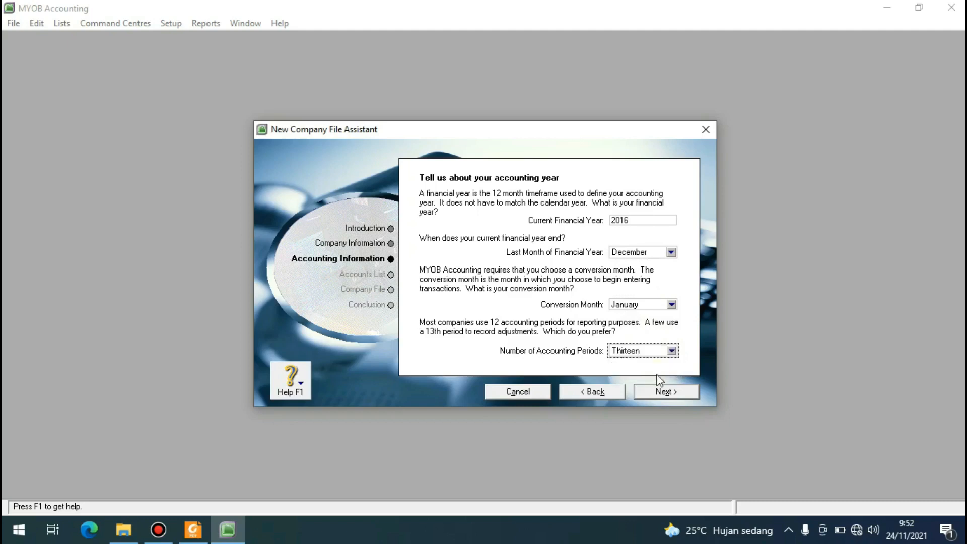
click(657, 391)
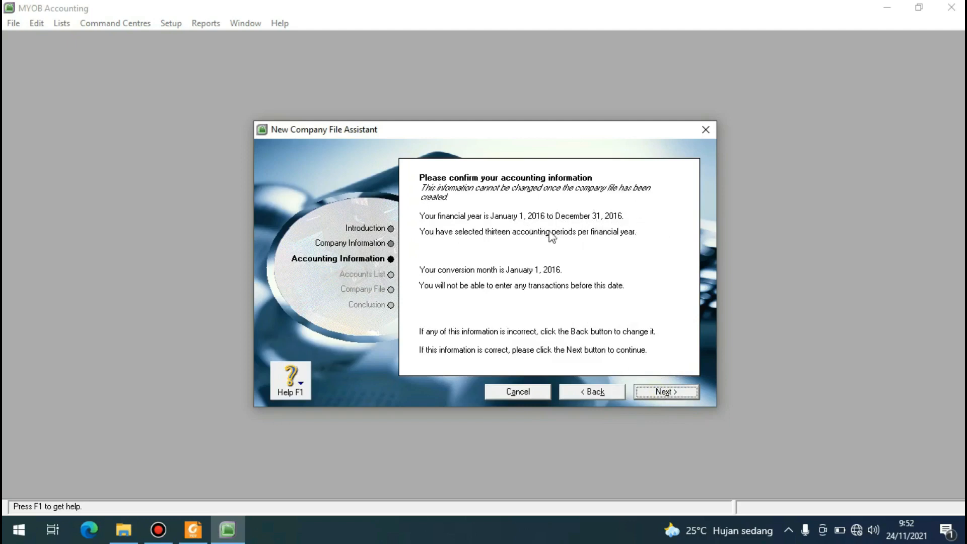
Return to the accounting year settings, reselect December as the last month of the financial year and go back to the summary.
click(593, 391)
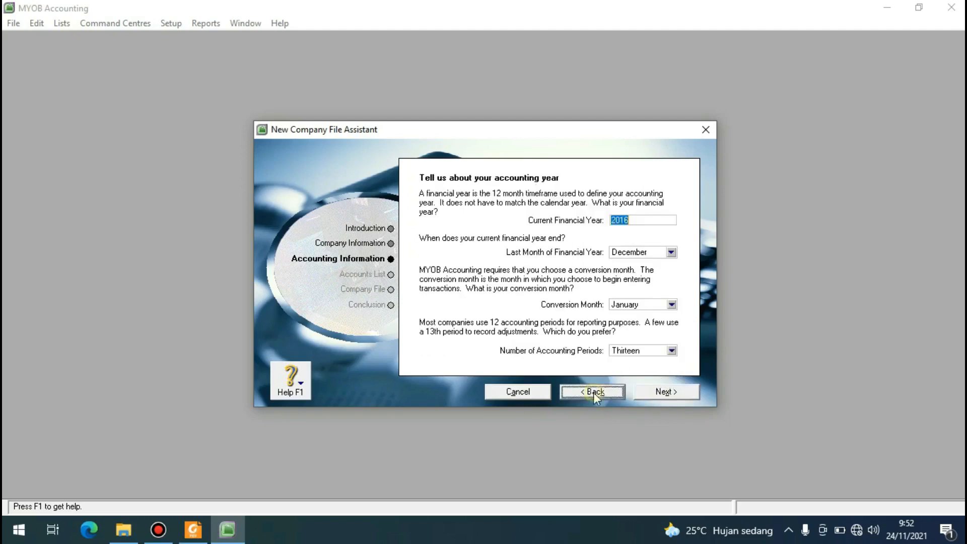
click(671, 252)
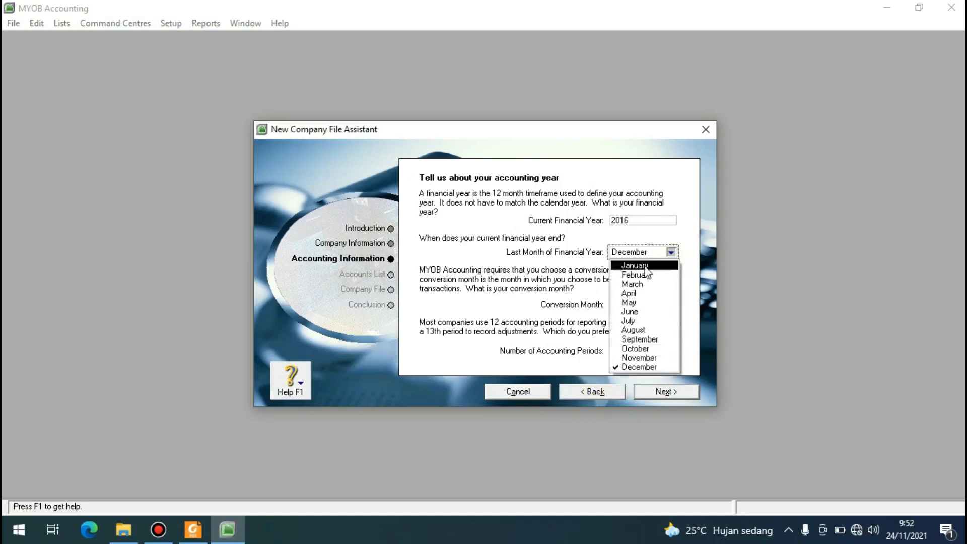
click(642, 367)
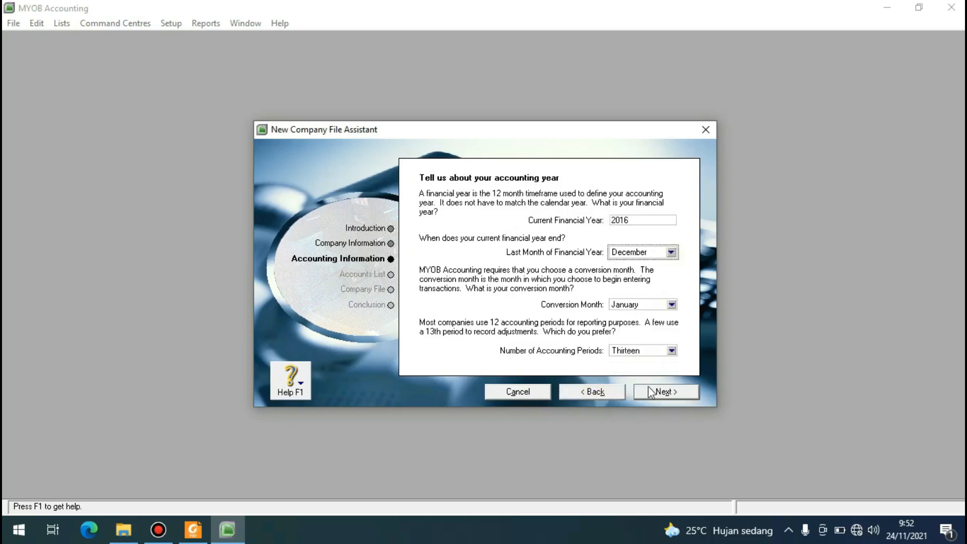
click(651, 392)
Confirm the accounting information and choose to start with one of the account lists provided by MYOB Accounting.
click(654, 392)
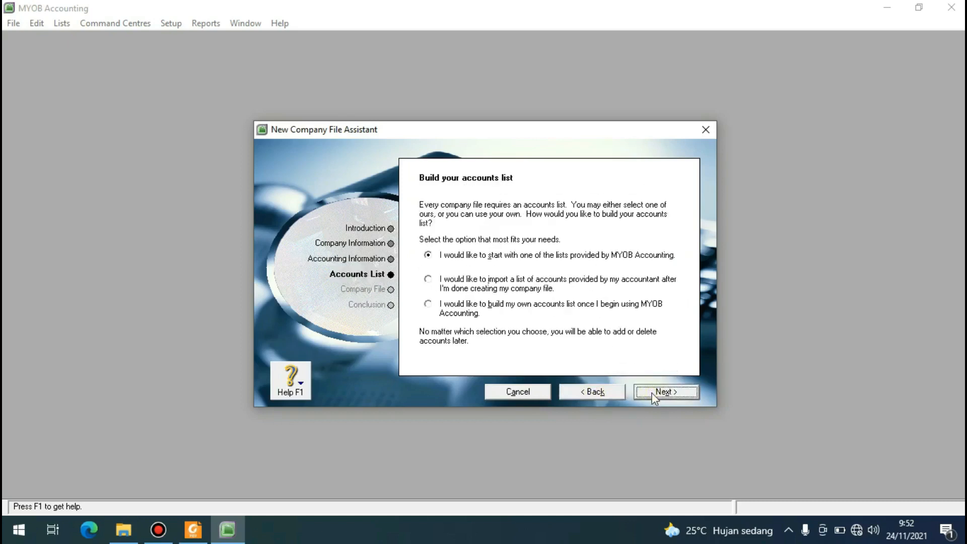
click(428, 255)
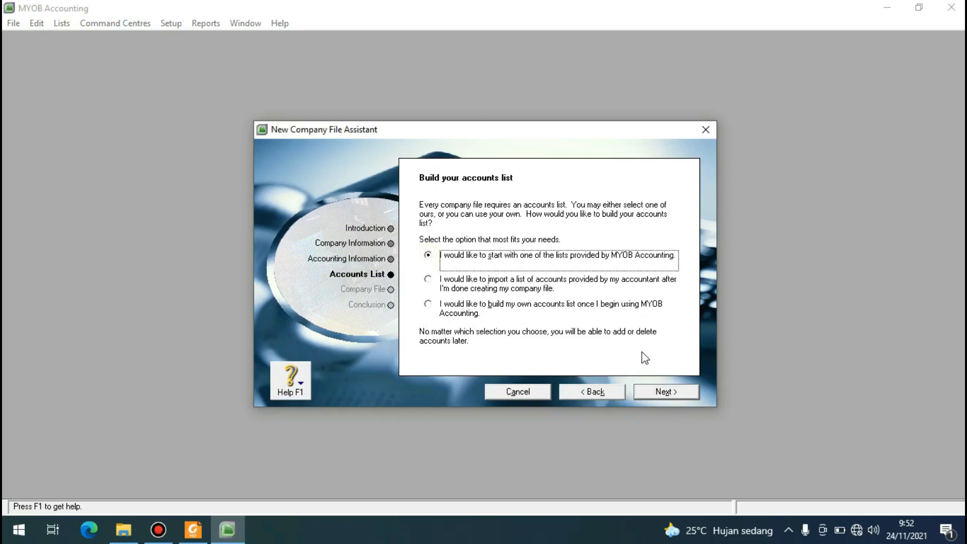
click(652, 391)
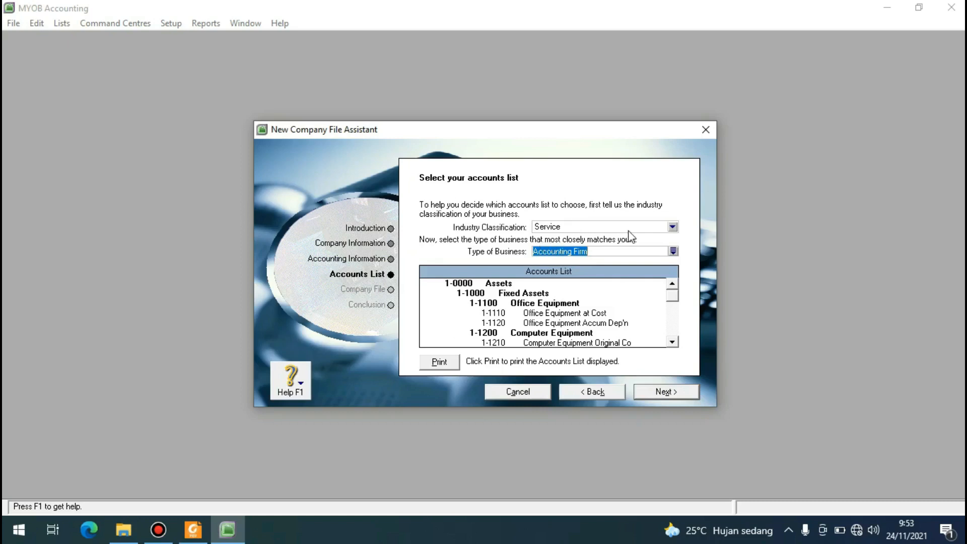
Set the industry classification for the accounts list to All.
click(673, 227)
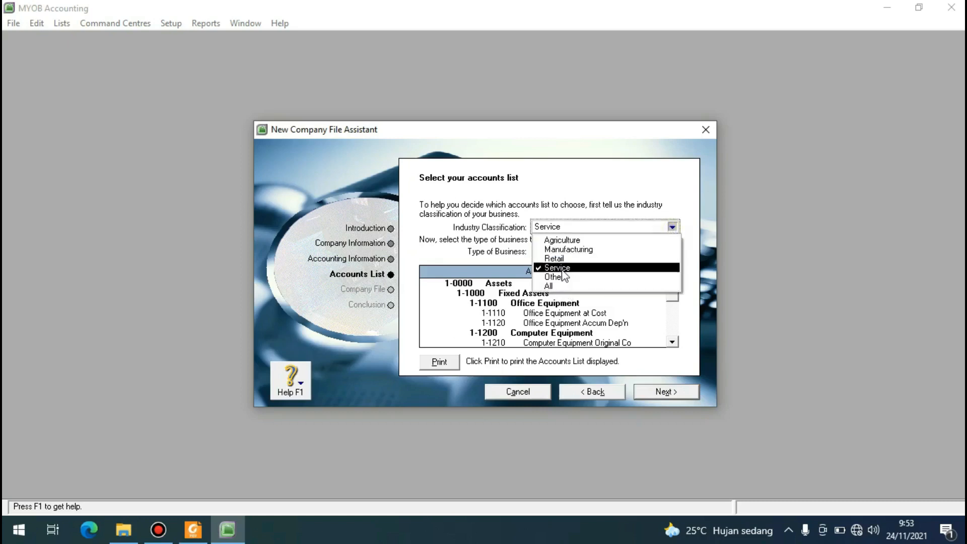
click(563, 270)
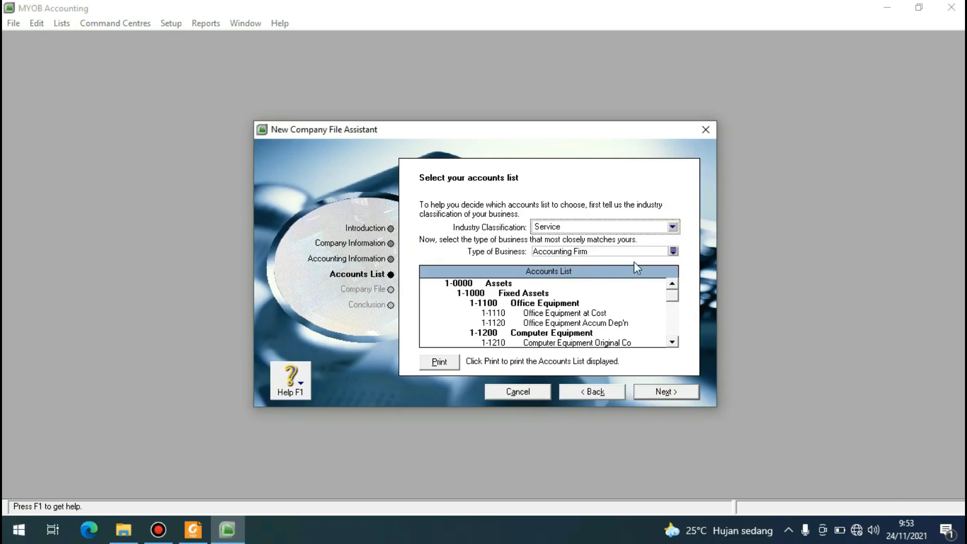
click(671, 228)
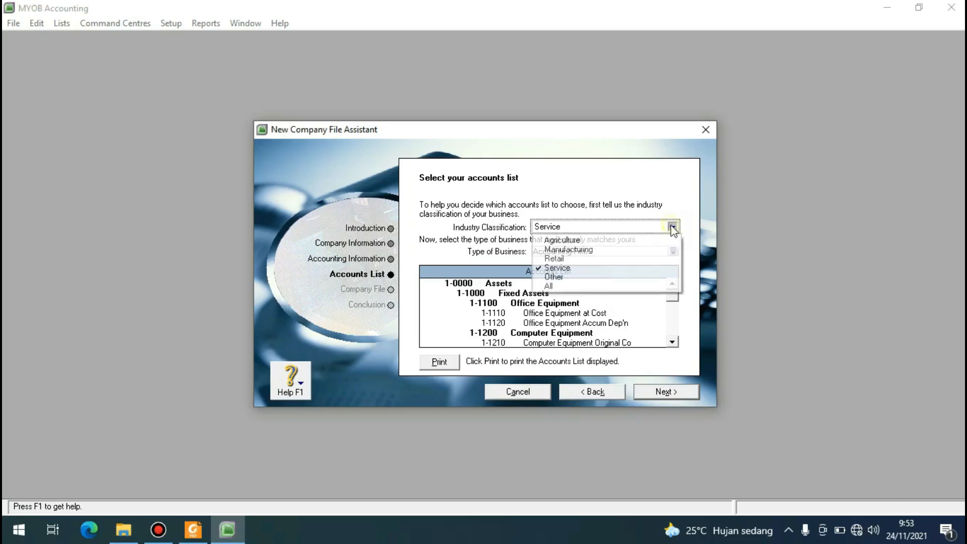
click(579, 287)
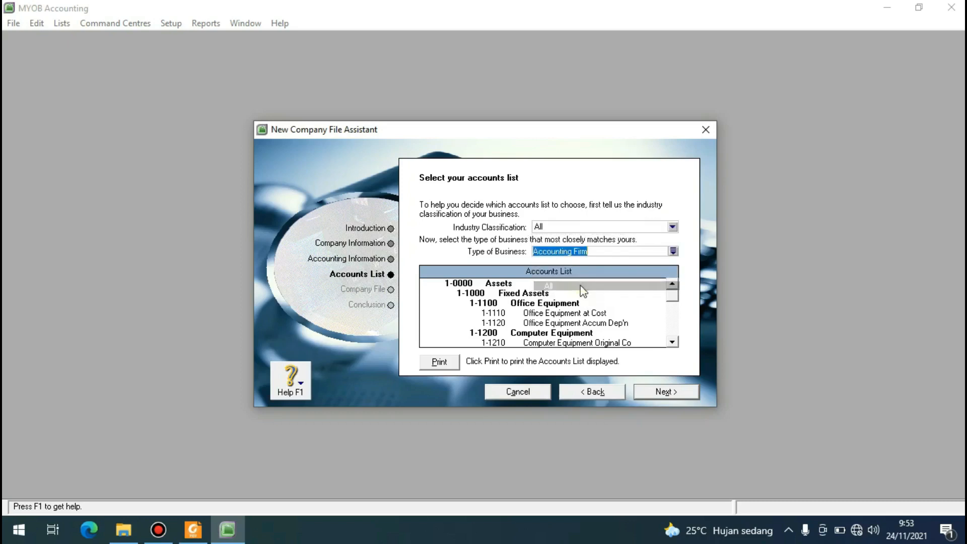
Choose Hairdresser as the type of business and proceed with its accounts list to the company file creation page.
click(673, 250)
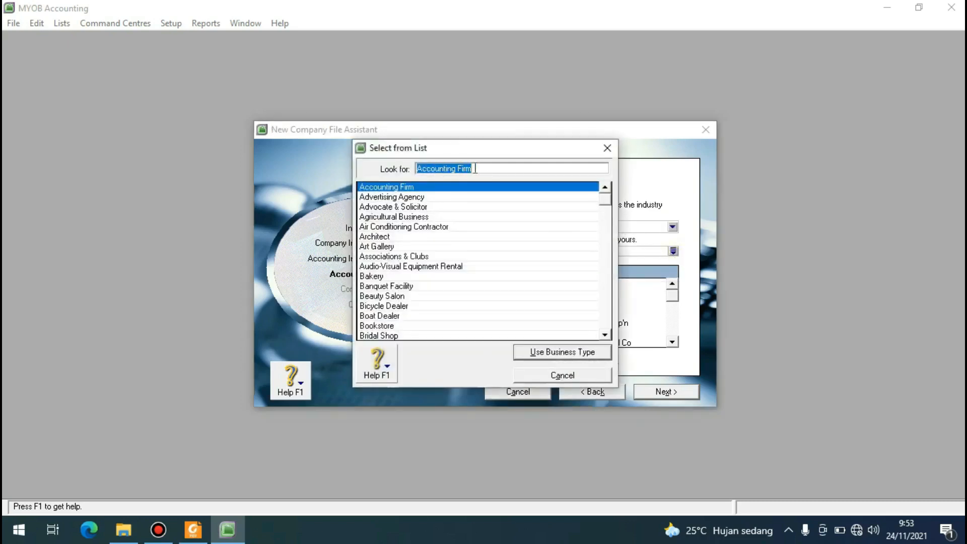
click(561, 375)
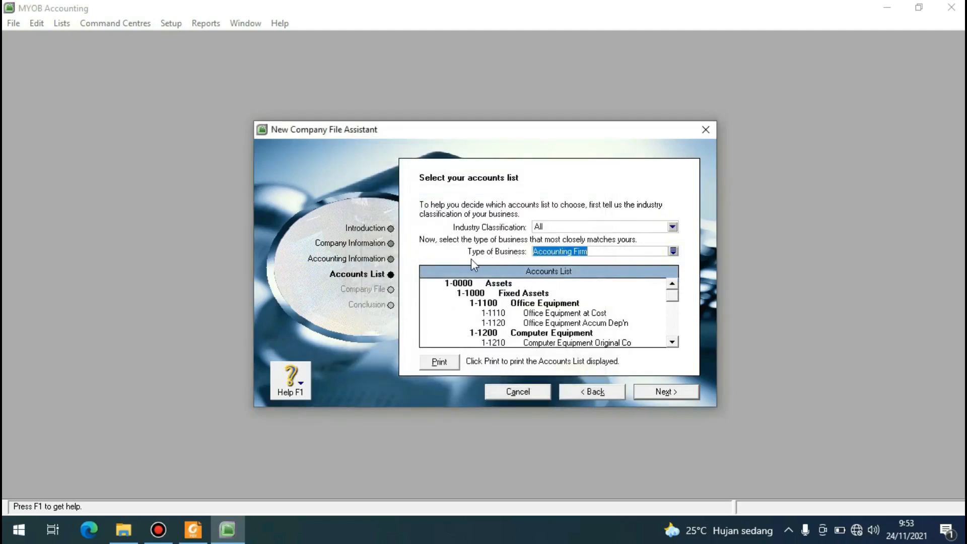
click(672, 251)
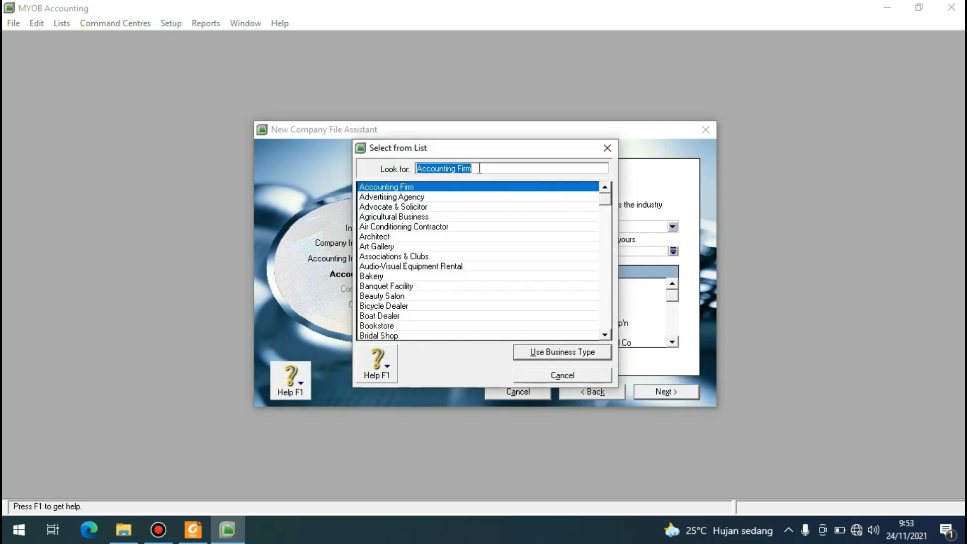
text(a)
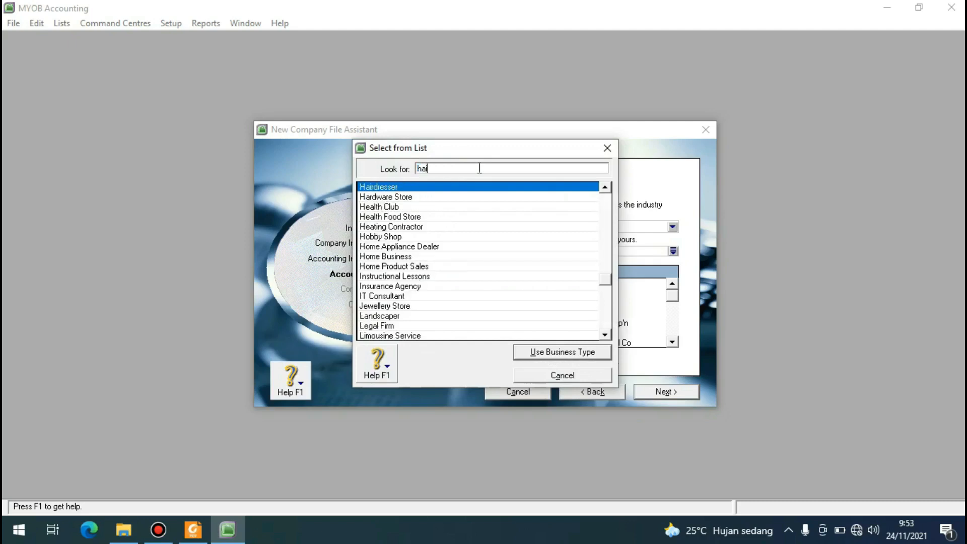
text(i)
click(420, 187)
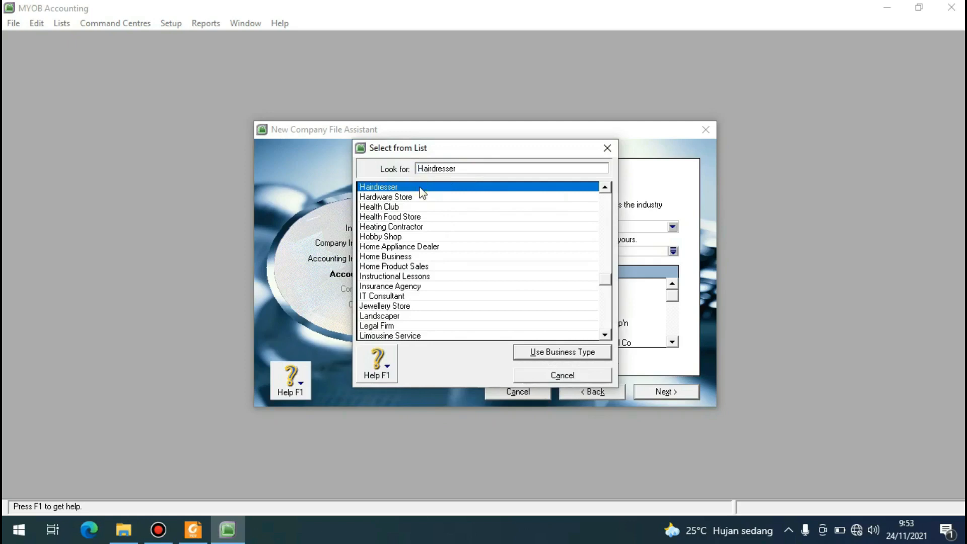
click(555, 352)
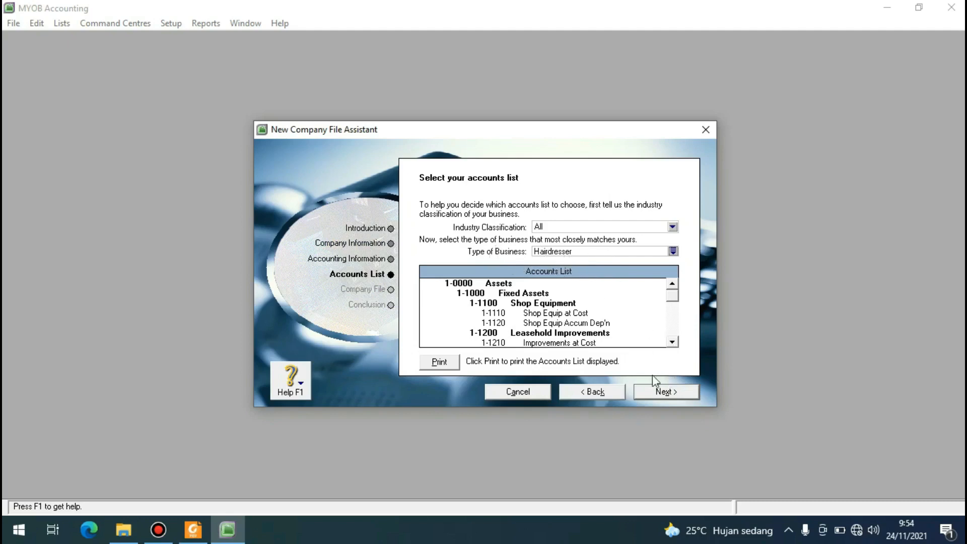
click(664, 393)
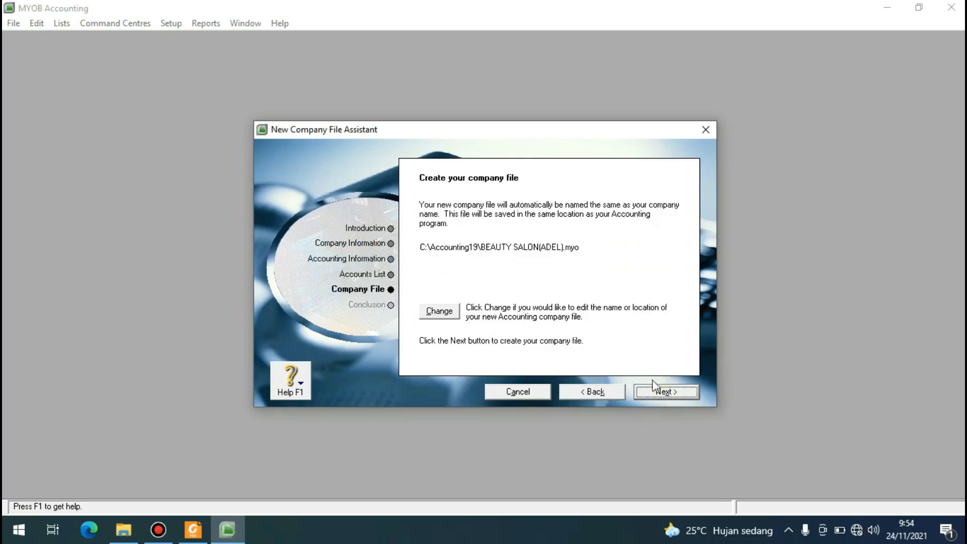
Change the company file's save location to the KOMP. AKUNTANSI folder under Documents, DOKUMEN TUGAS KULIAH, SMT 5.
click(443, 311)
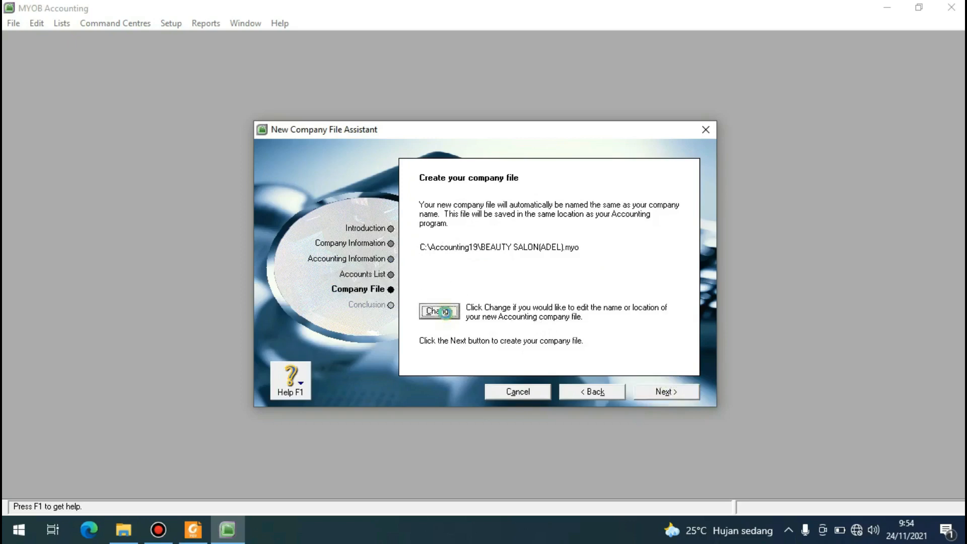
click(445, 313)
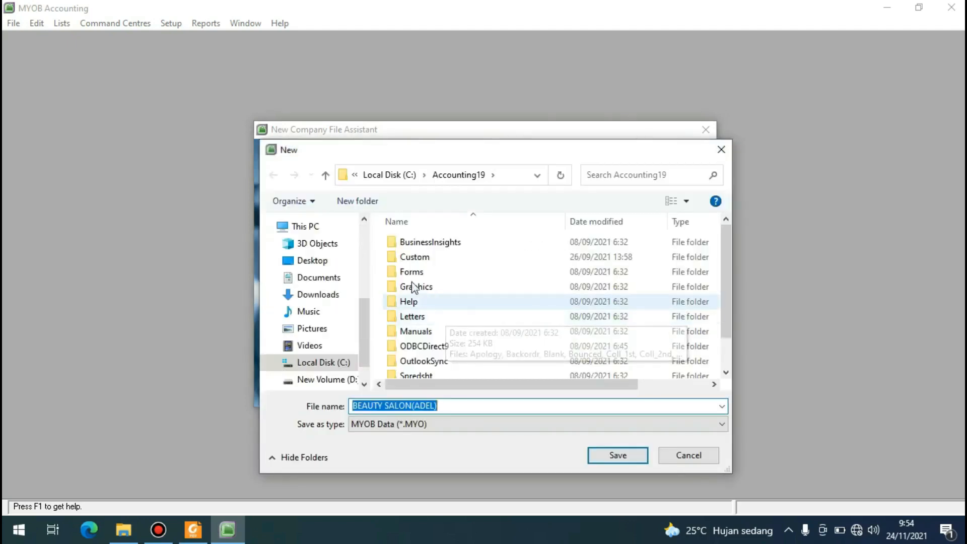
click(322, 283)
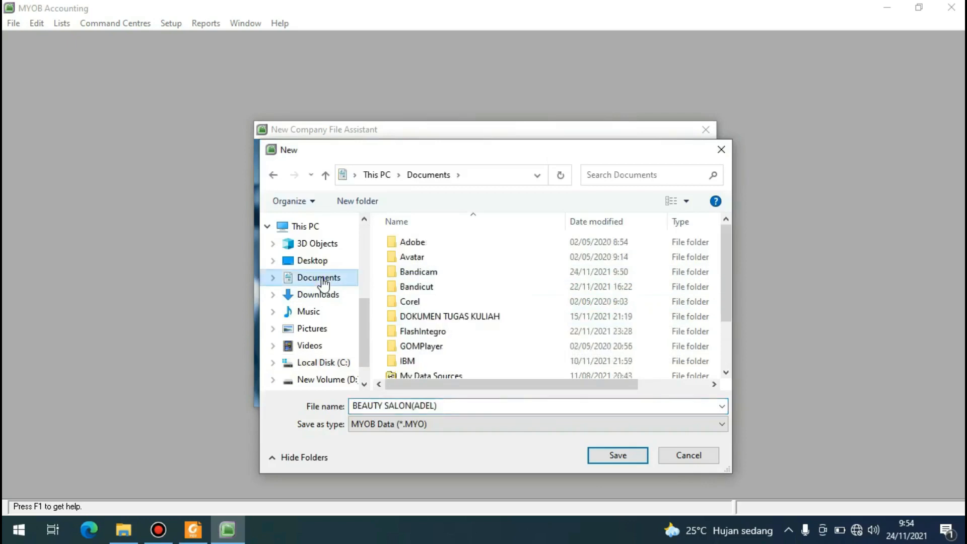
double_click(429, 322)
double_click(422, 301)
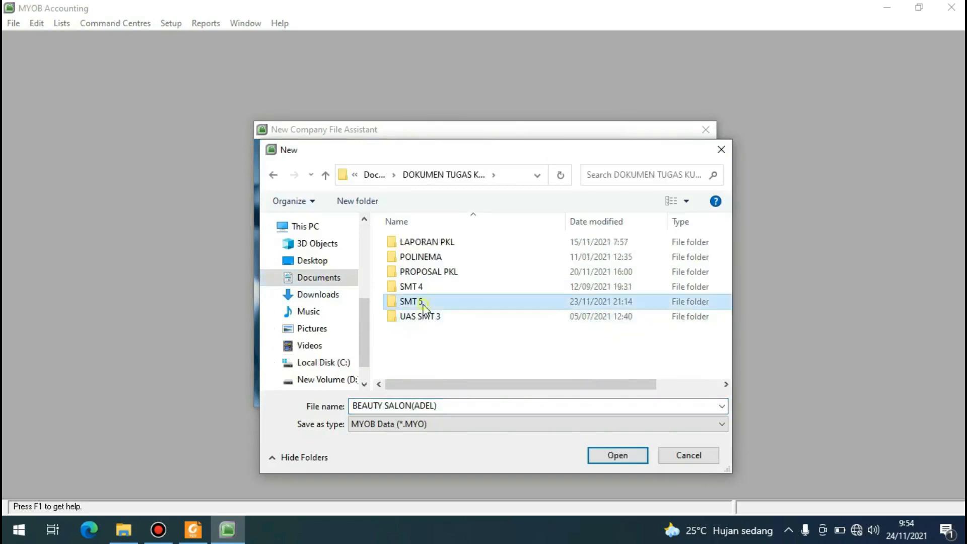
click(423, 302)
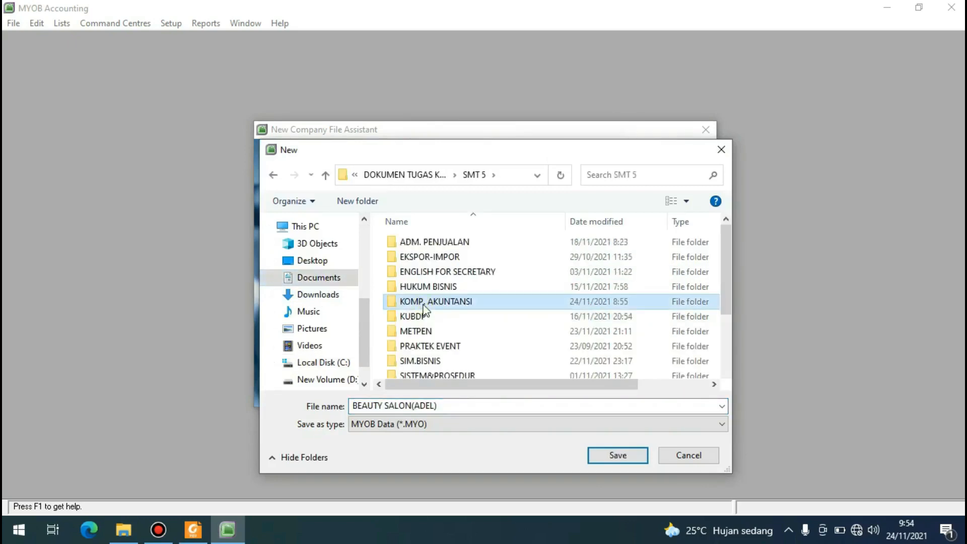
double_click(424, 302)
Add a 3 before the closing parenthesis of the company file name and save the new name and location.
click(435, 406)
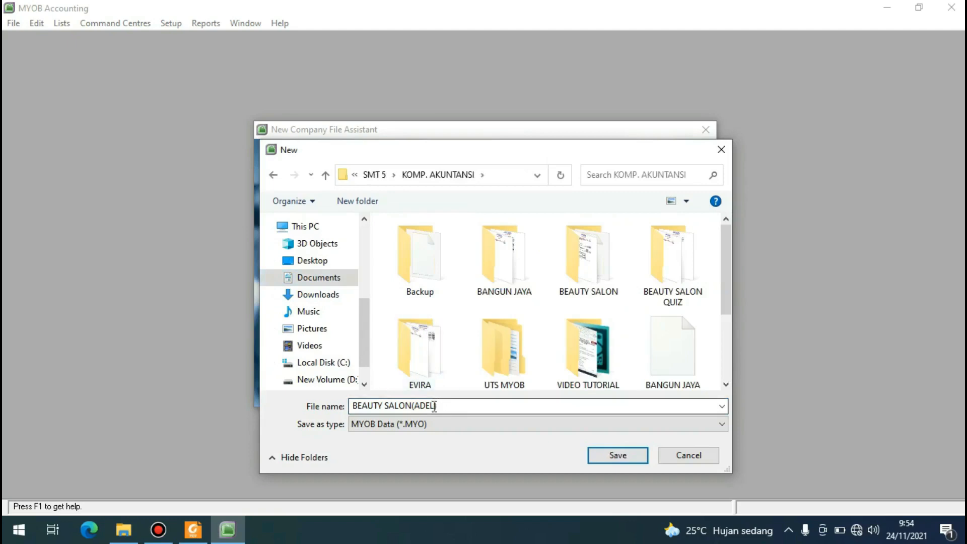
double_click(434, 406)
click(434, 405)
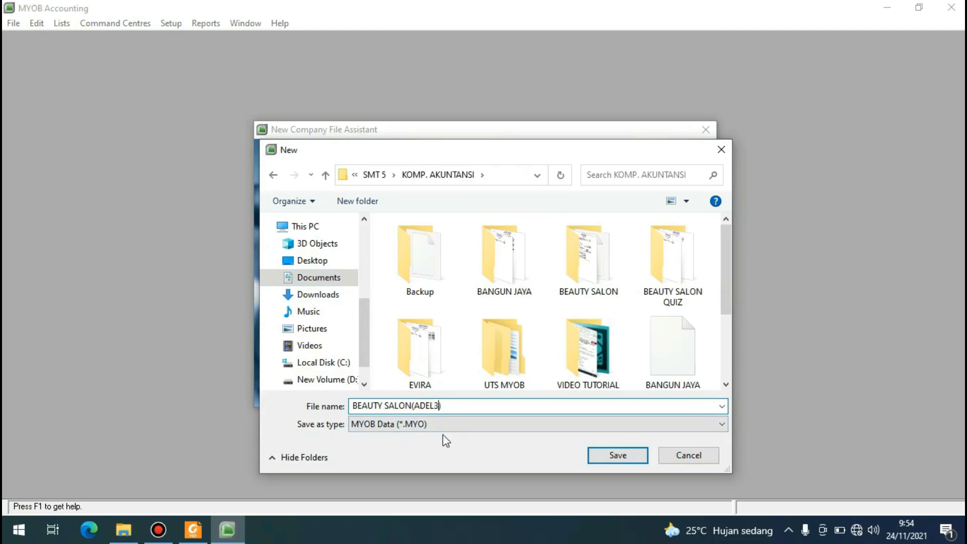
click(627, 459)
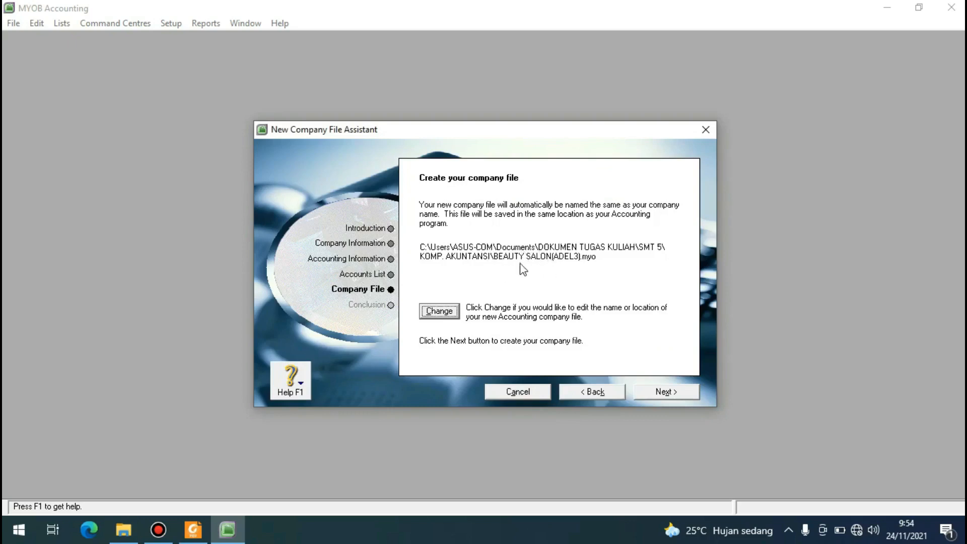
Create the company file and close the Easy Setup Assistant to work in a maximised Command Centre.
click(657, 392)
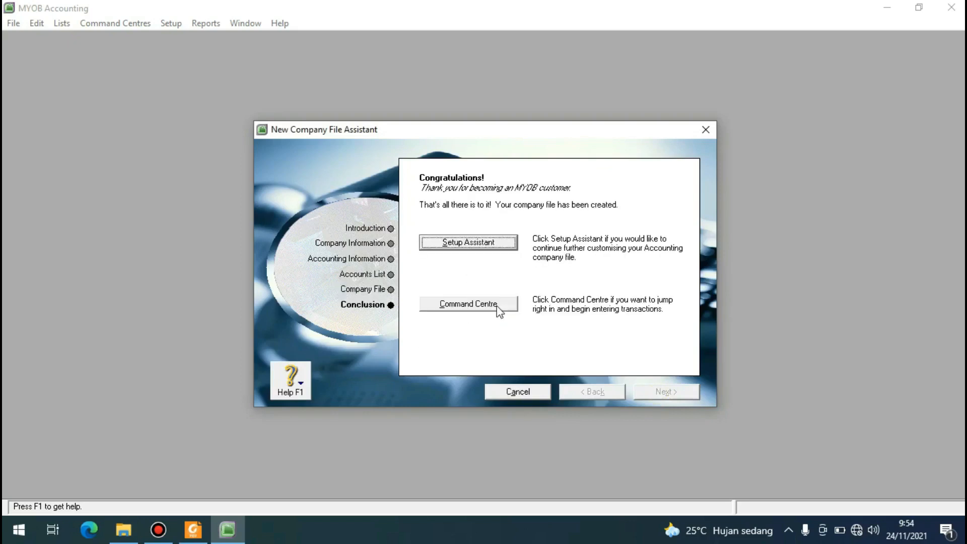
click(462, 247)
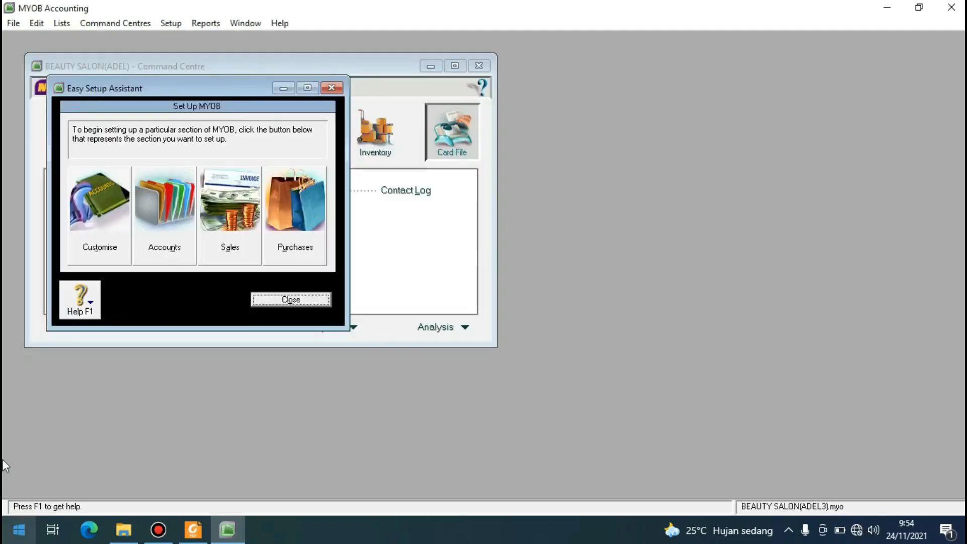
click(291, 300)
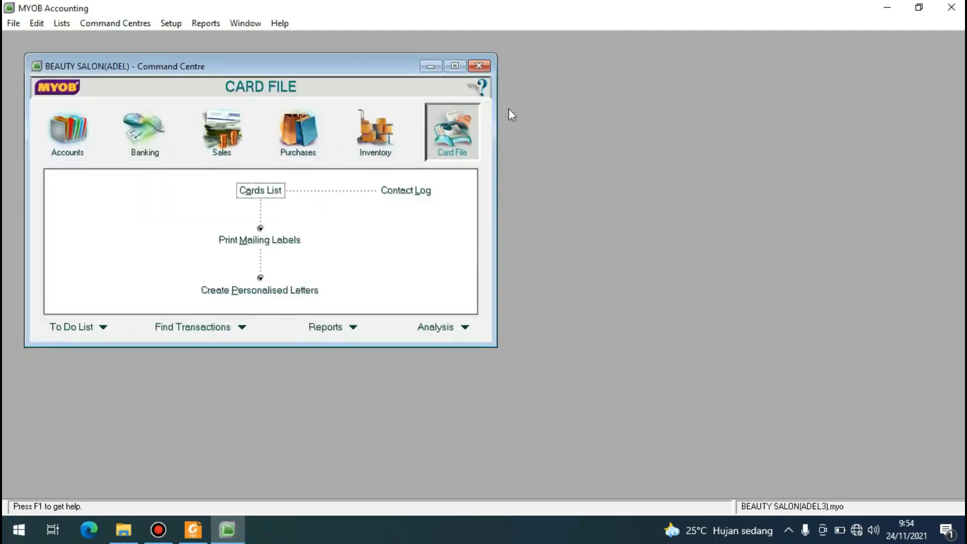
click(454, 67)
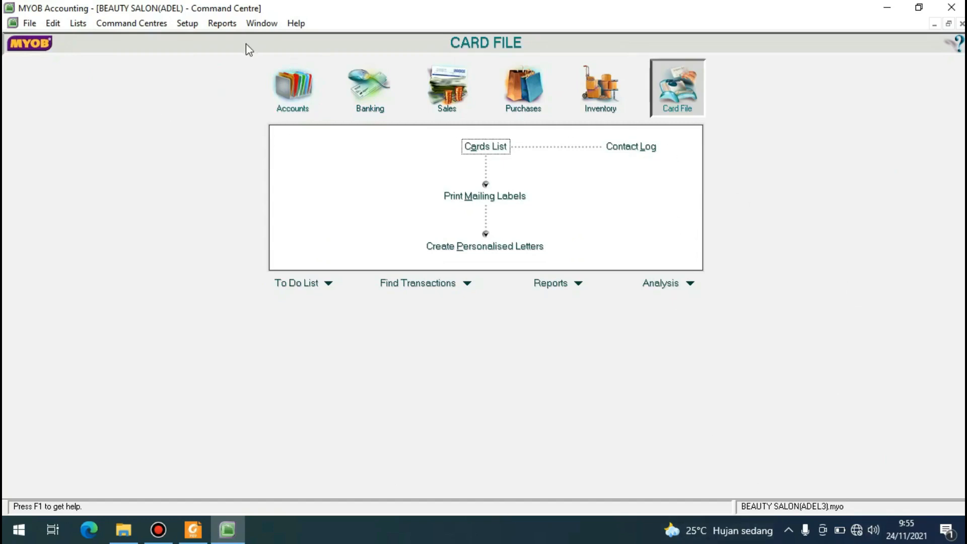
In the preferences, enable the warning for jobs not assigned to all transactions and disable automatic spell checking before recording transactions.
click(186, 23)
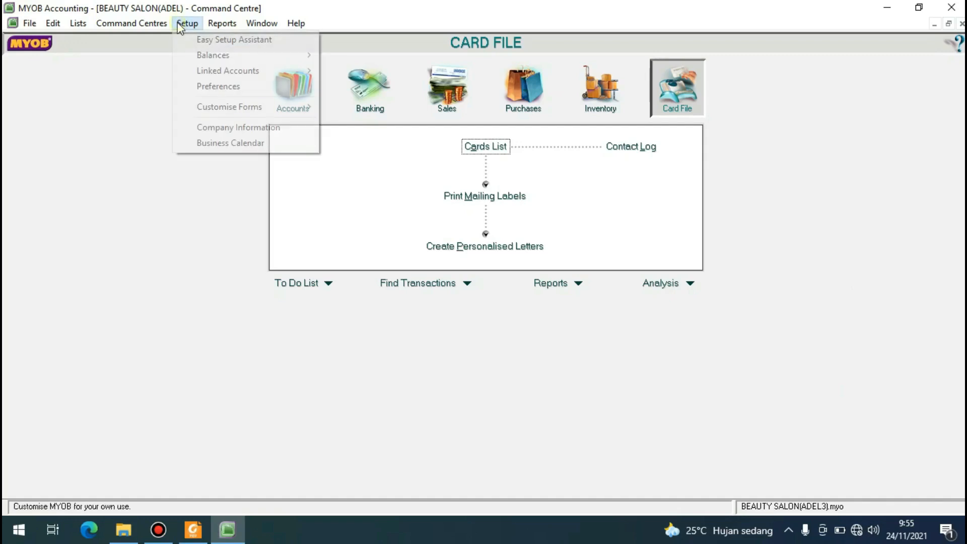
click(219, 89)
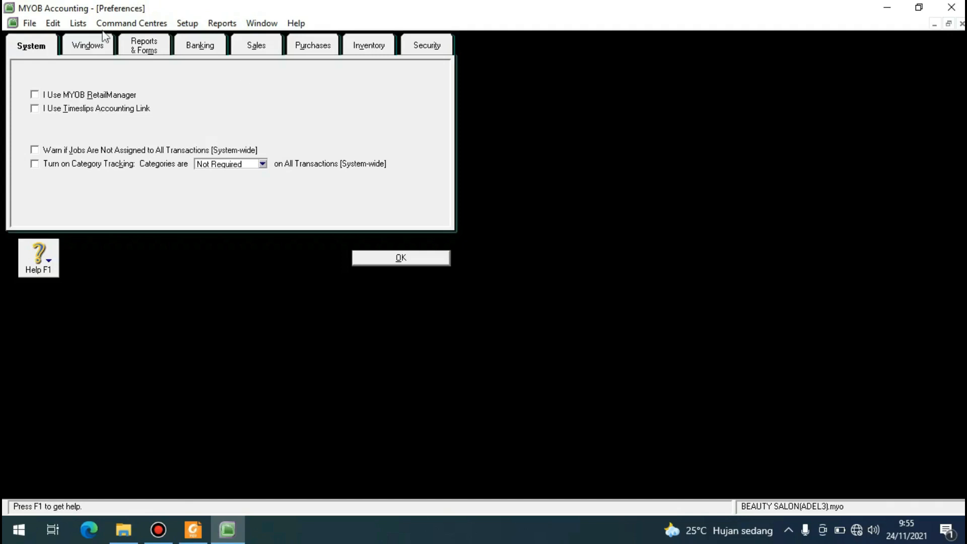
click(34, 149)
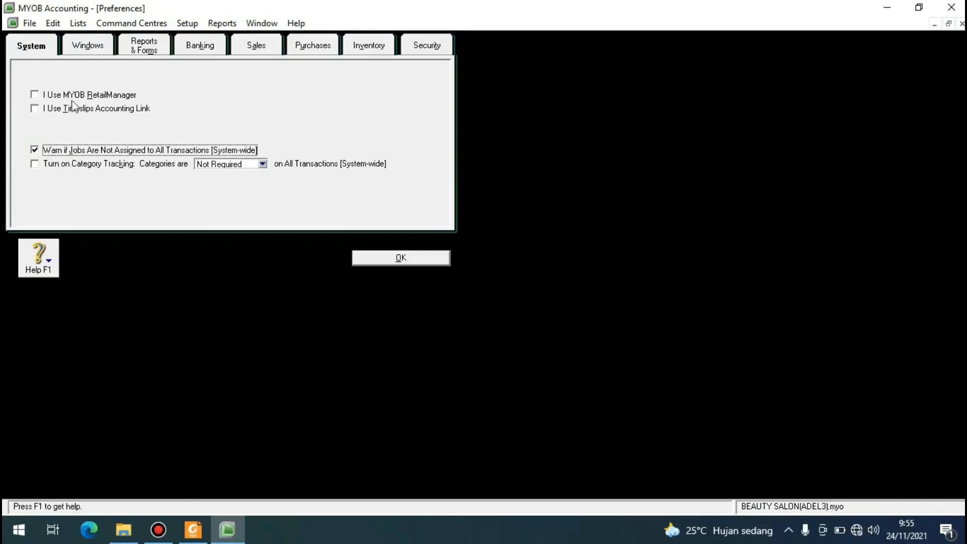
click(94, 51)
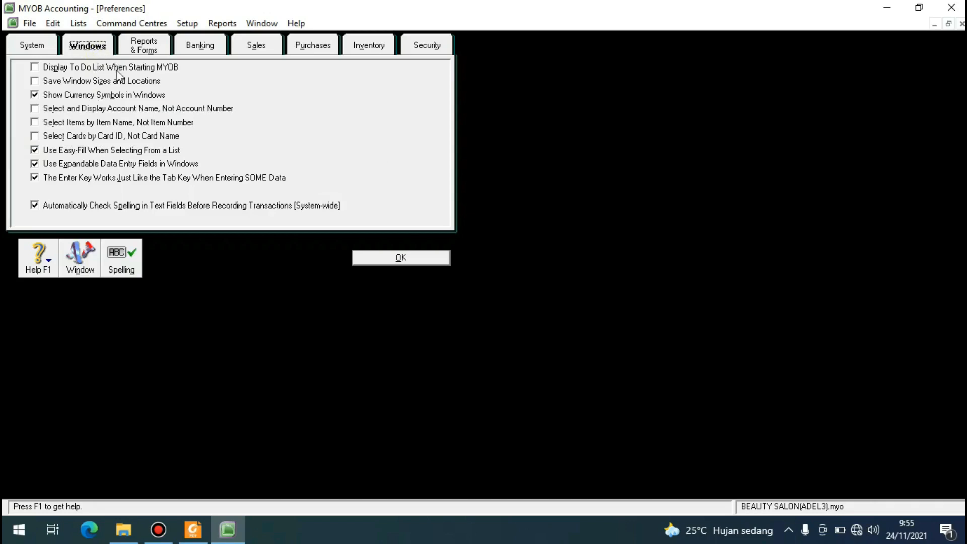
click(35, 206)
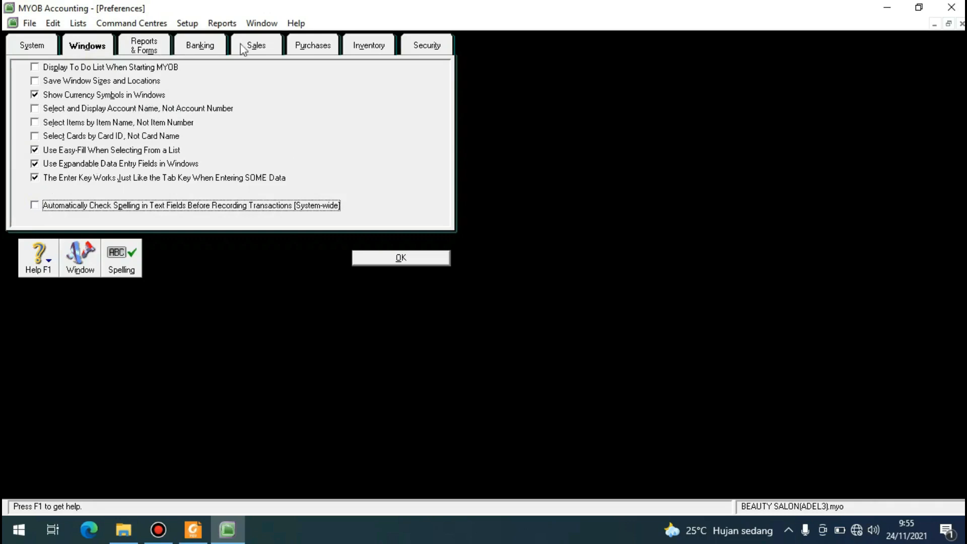
Enable the warnings for duplicate invoice numbers on recorded sales and duplicate purchase order numbers on recorded purchases.
click(261, 48)
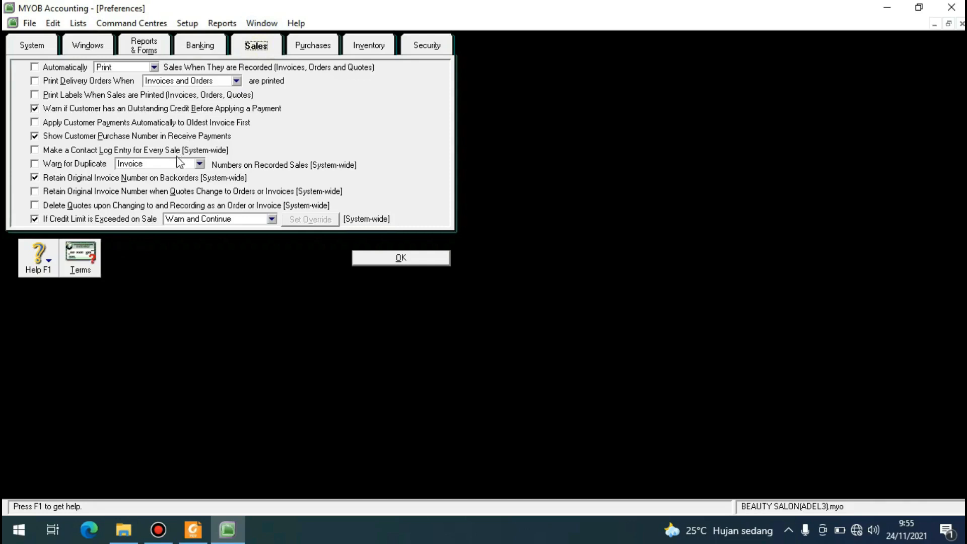
click(33, 164)
click(318, 45)
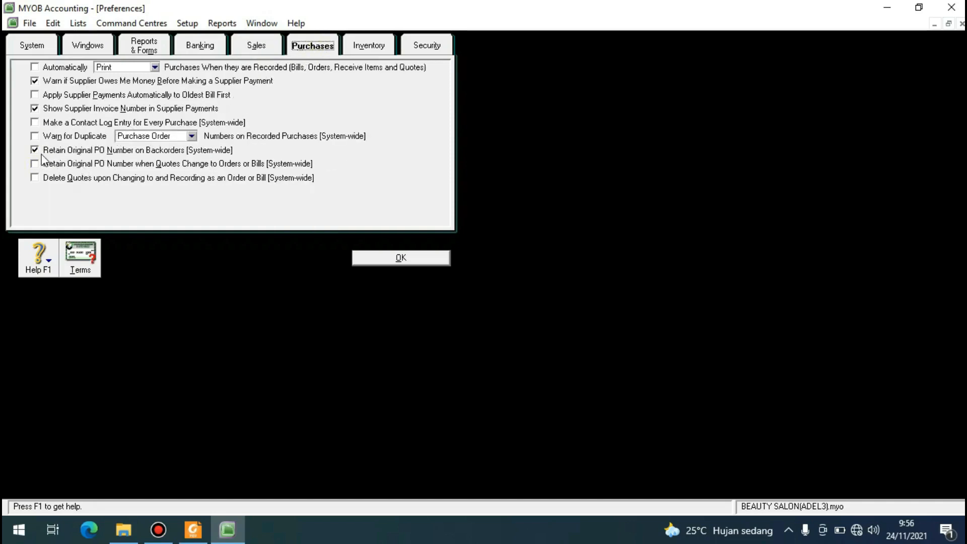
click(35, 135)
Add a new user in the security preferences, entering the person's full name as User ID and the account password with its confirmation.
click(426, 46)
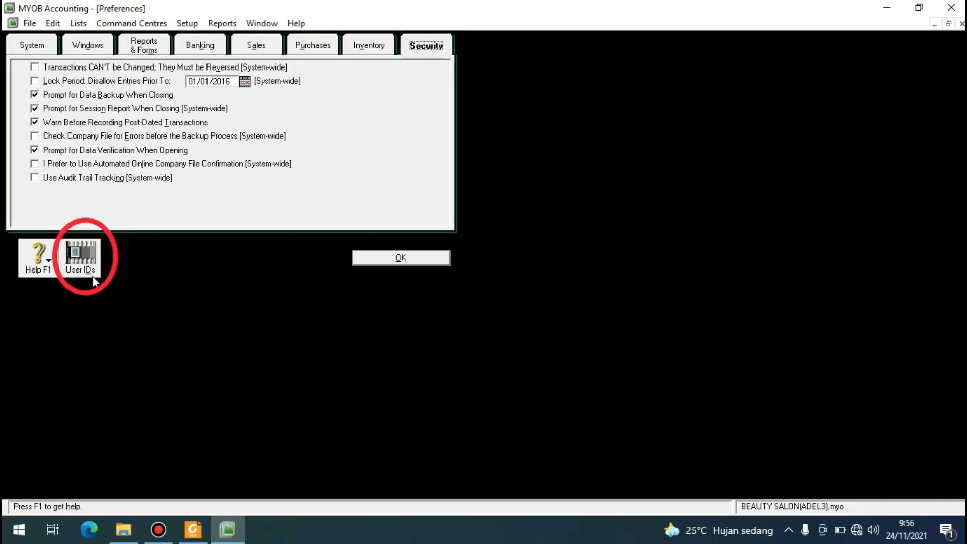
click(70, 266)
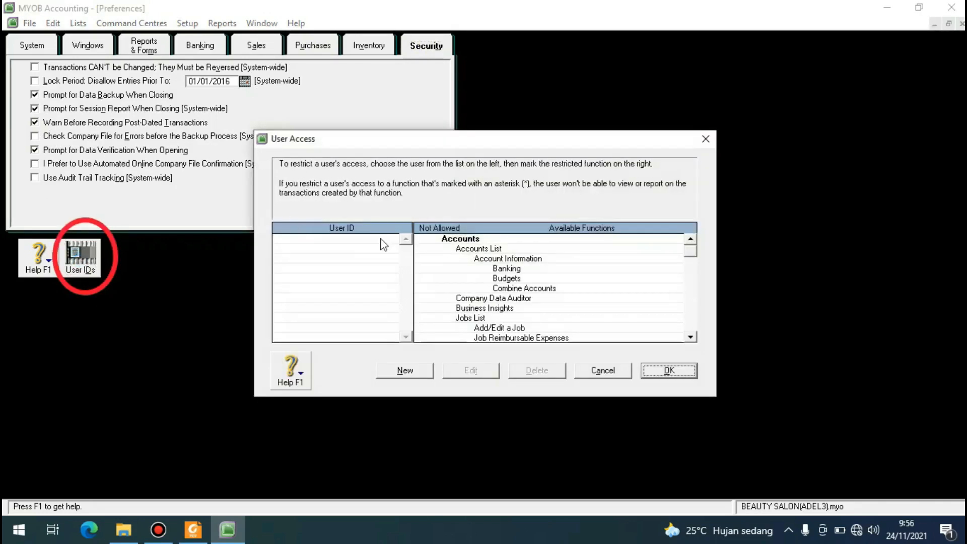
click(403, 369)
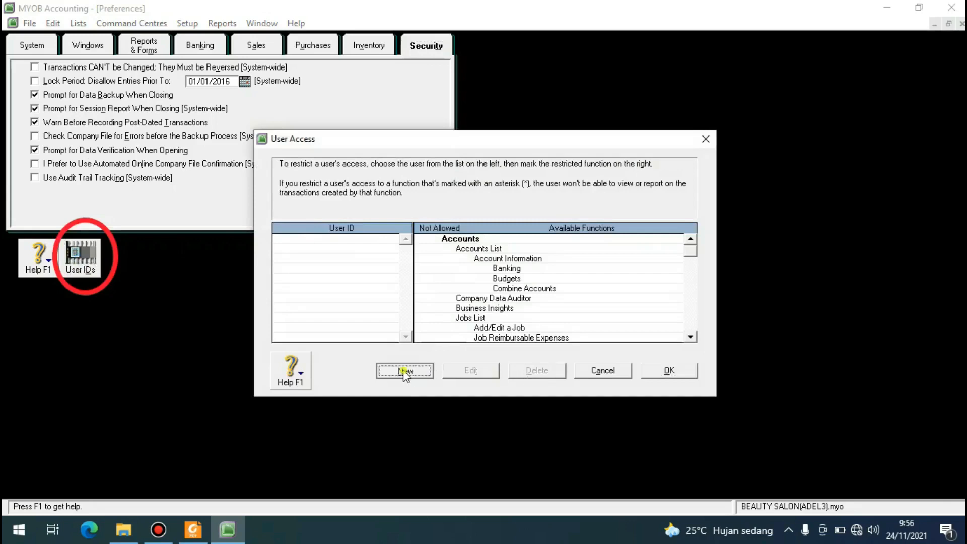
click(453, 266)
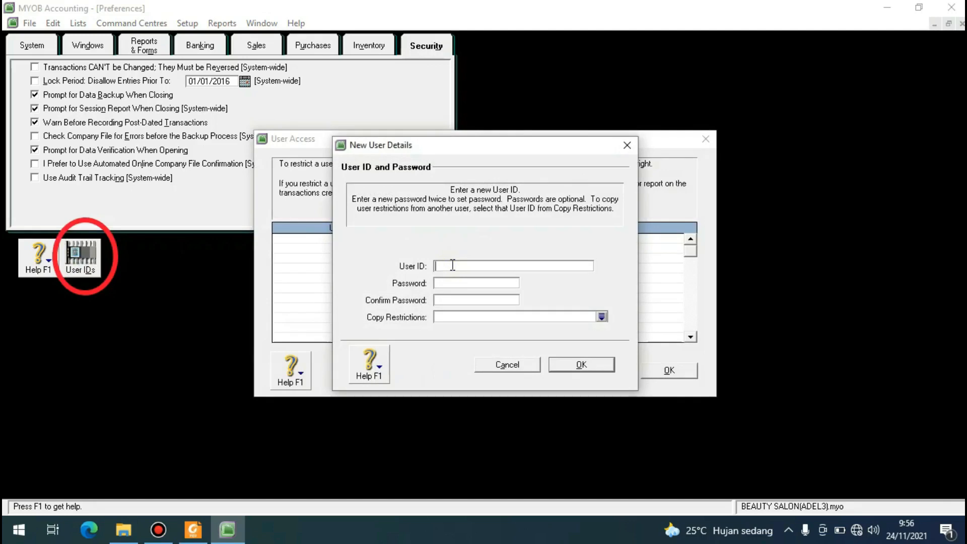
text(adelapuspita)
click(459, 284)
text(*****)
click(457, 299)
text(*****)
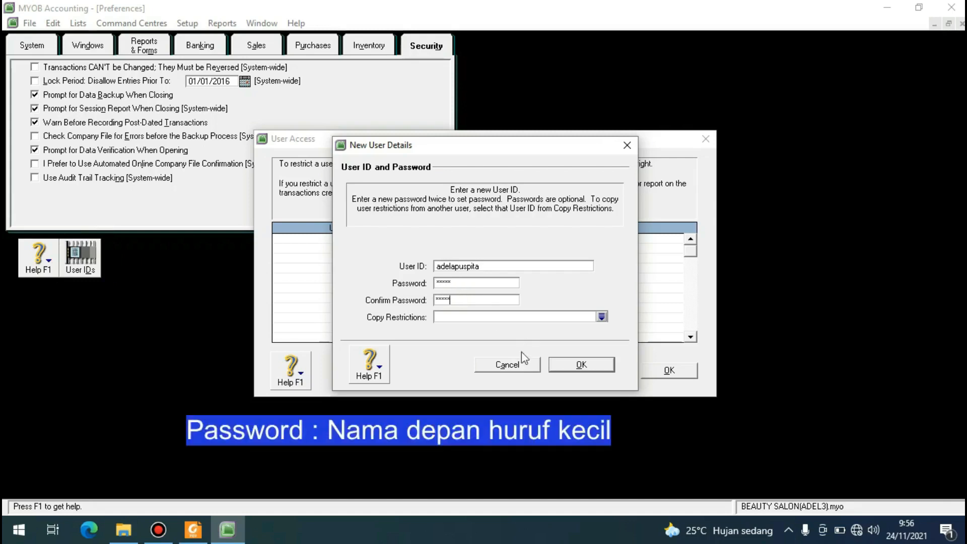
click(581, 366)
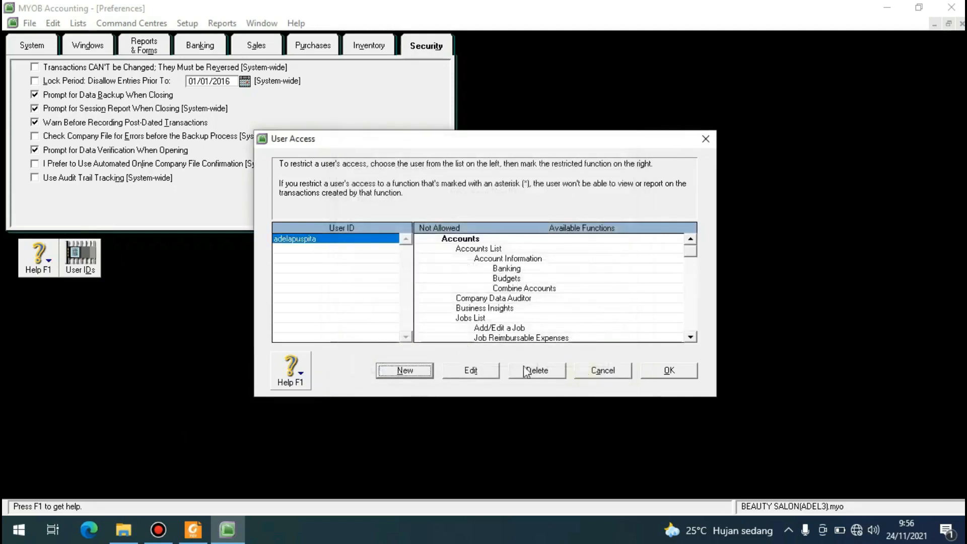
Save the user access and security preferences, and exit the program without backing up the company file.
click(668, 371)
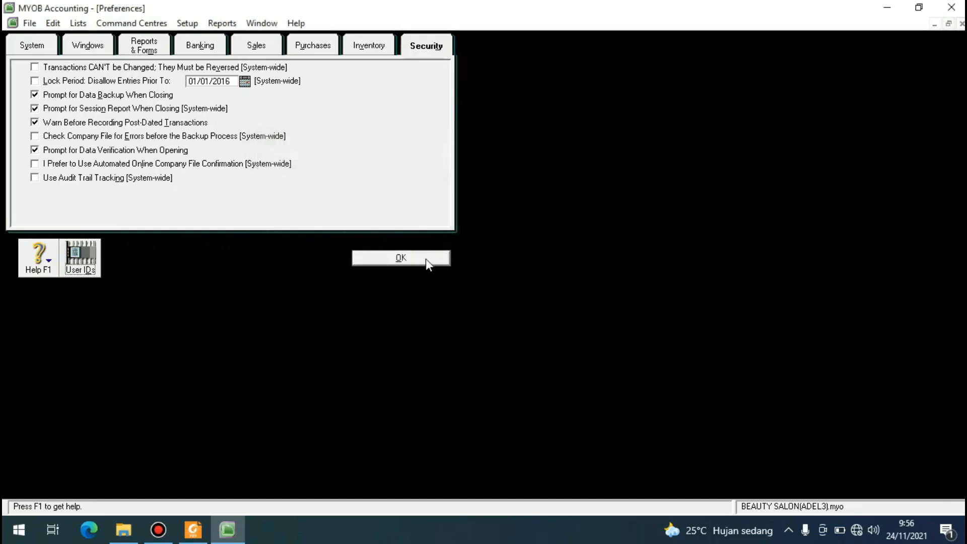
click(427, 258)
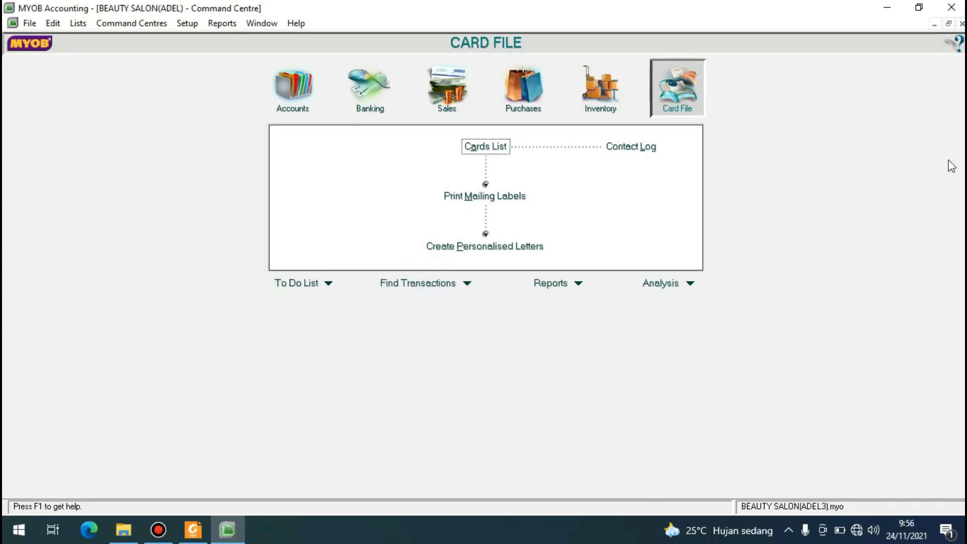
click(951, 7)
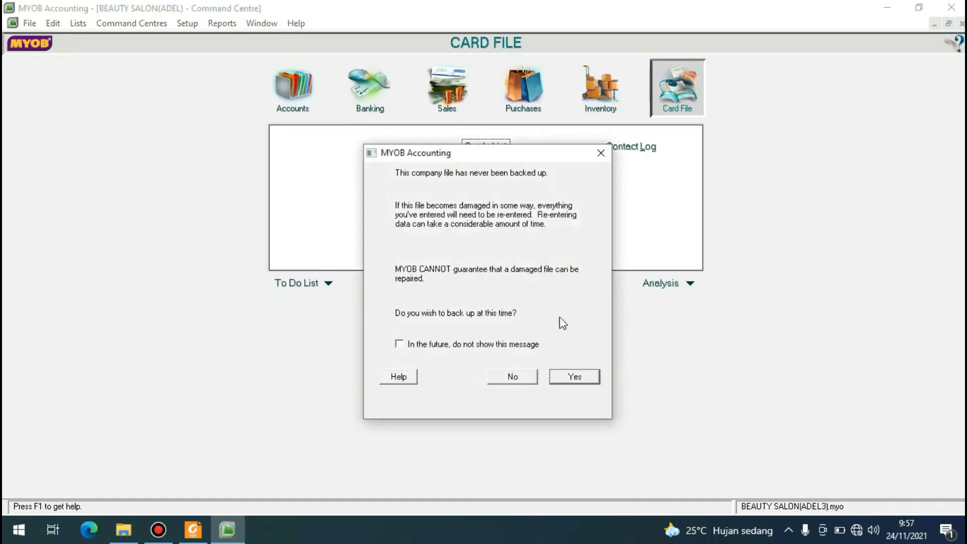
click(512, 379)
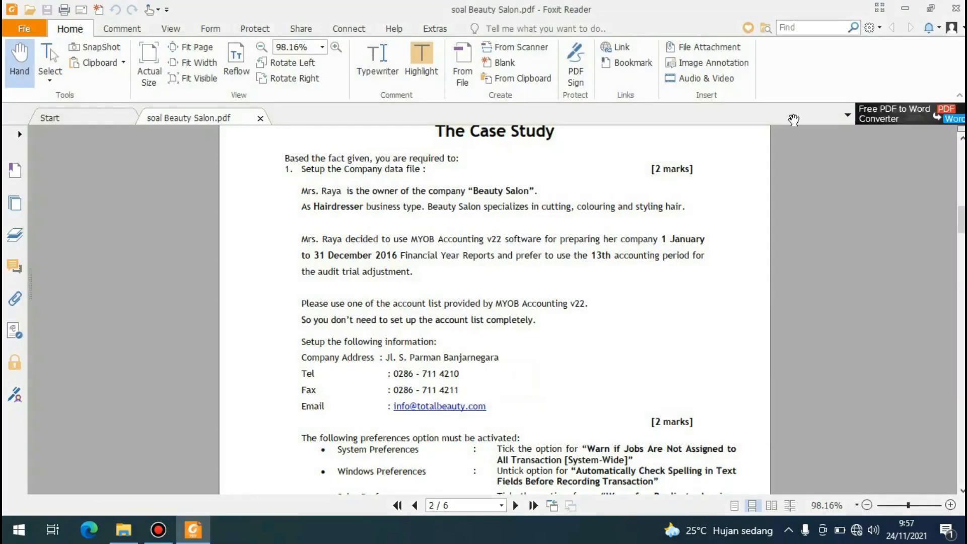
Minimise the case study PDF, start MYOB Accounting again and open the company file BEAUTY SALON(ADEL3).myo.
click(905, 8)
click(239, 173)
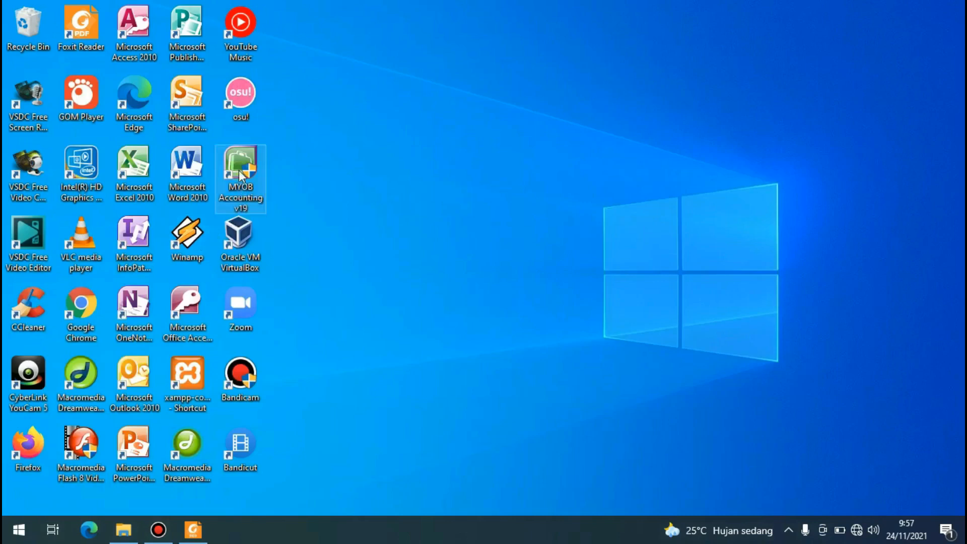
double_click(239, 170)
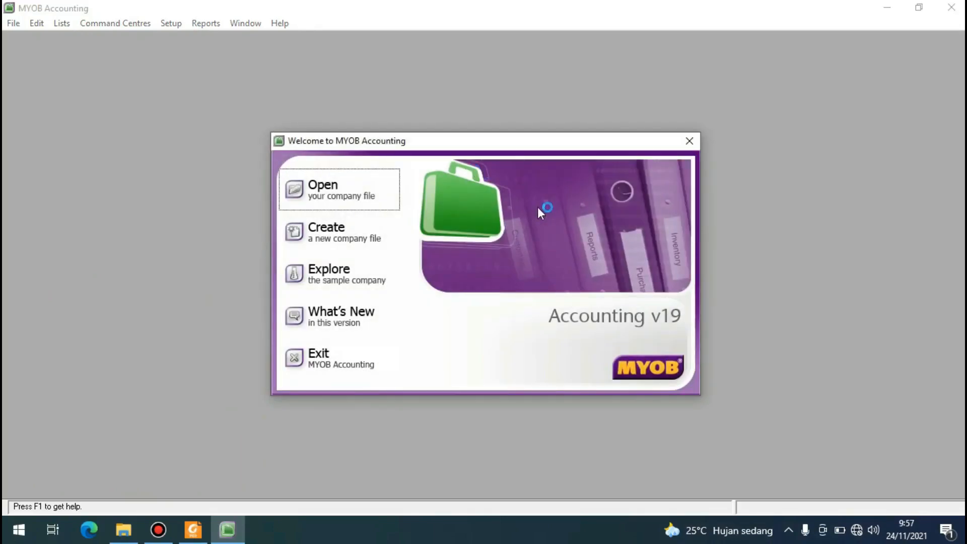
click(327, 188)
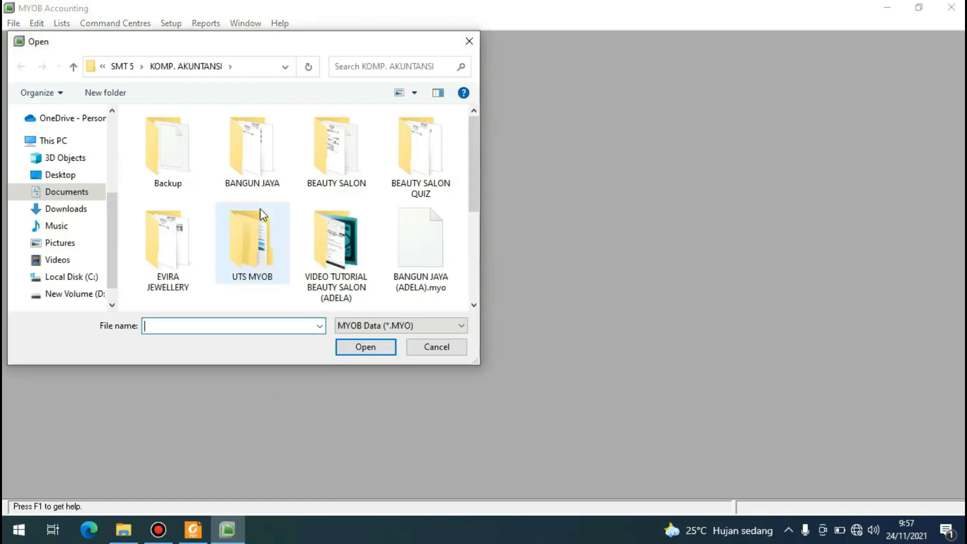
click(410, 132)
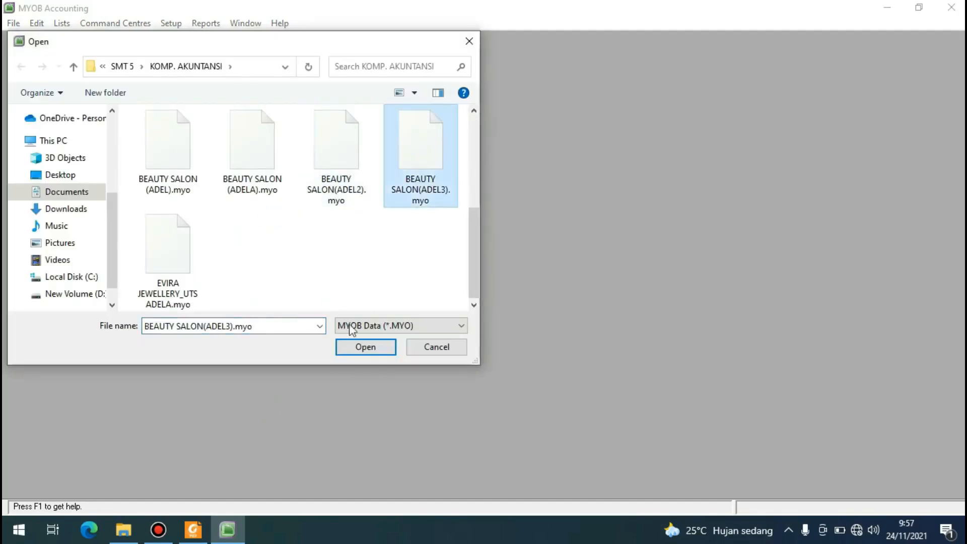
click(359, 347)
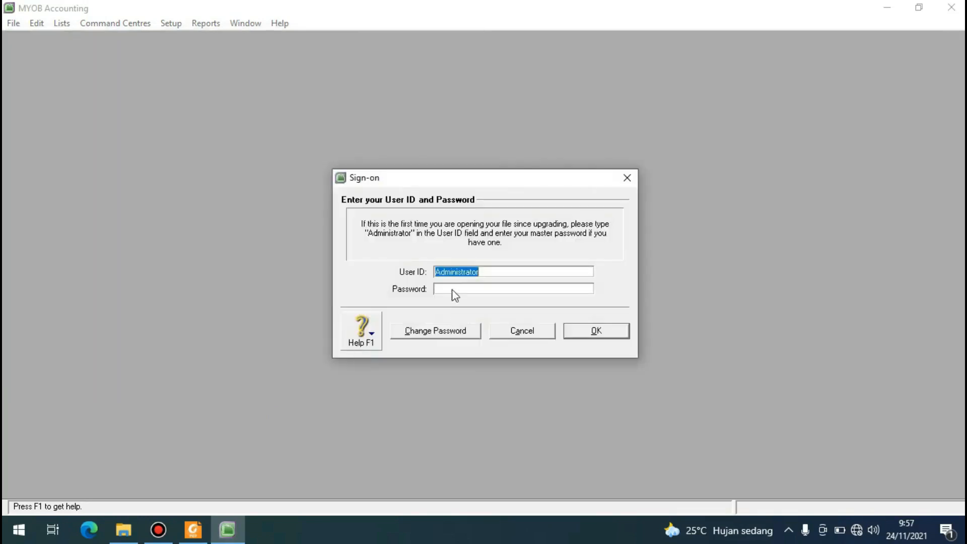
Sign on to the company file with the newly created user's ID and the account password.
key(BackSpace)
text(adelapuspita)
click(467, 290)
text(*)
key(Return)
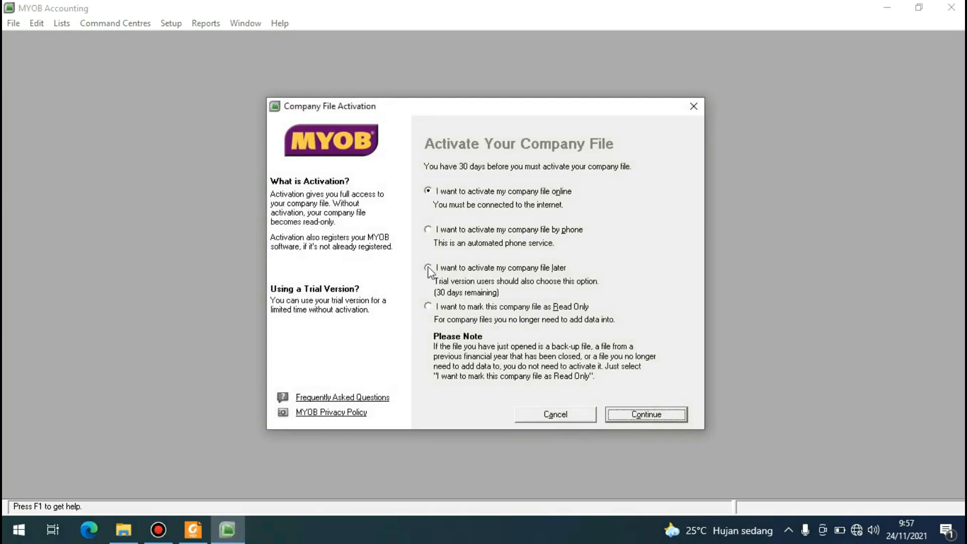
Choose to activate the company file later, acknowledge the activation notice and maximise the Command Centre.
click(428, 268)
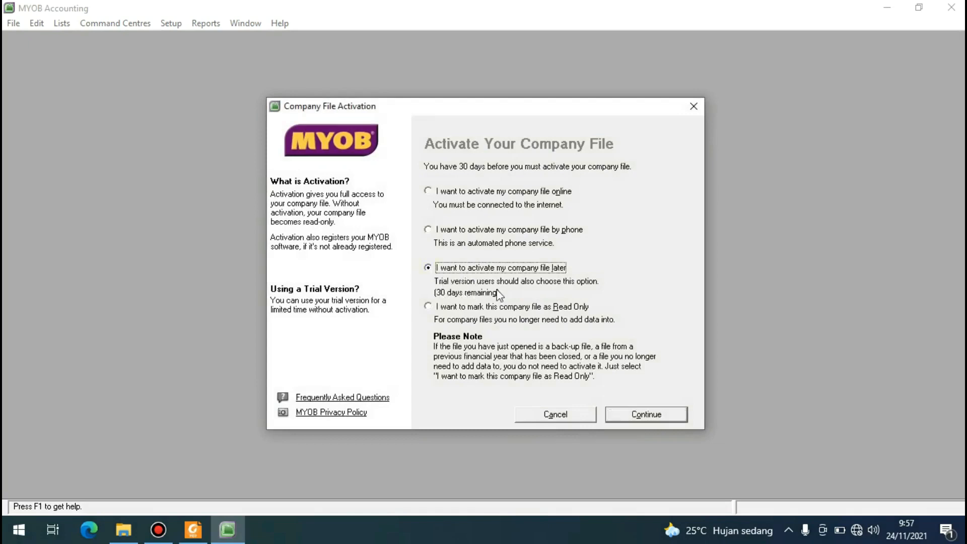
click(643, 416)
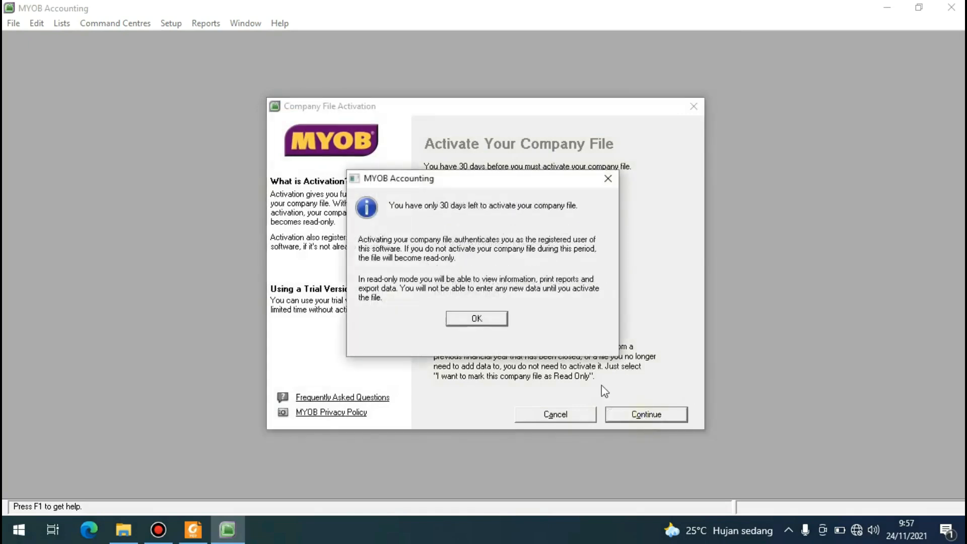
click(494, 320)
click(512, 371)
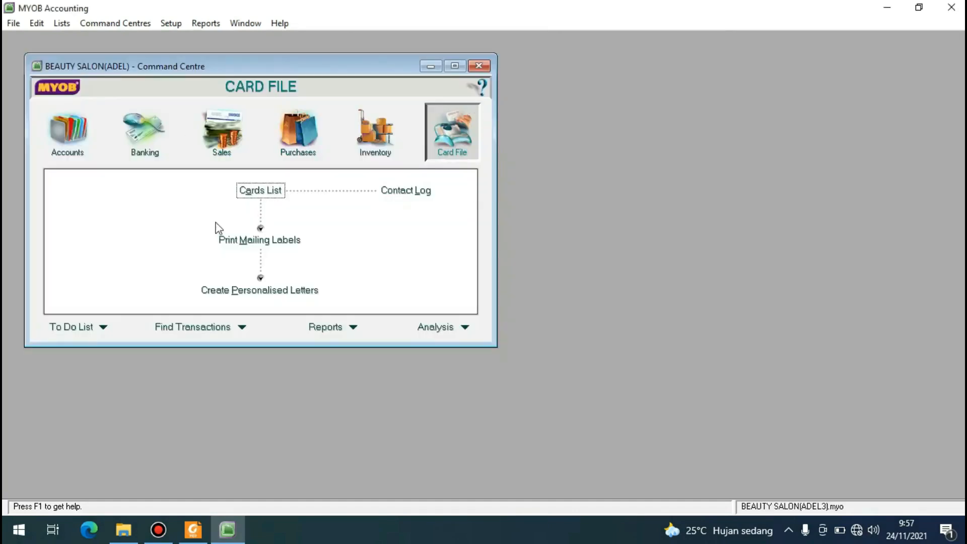
click(454, 66)
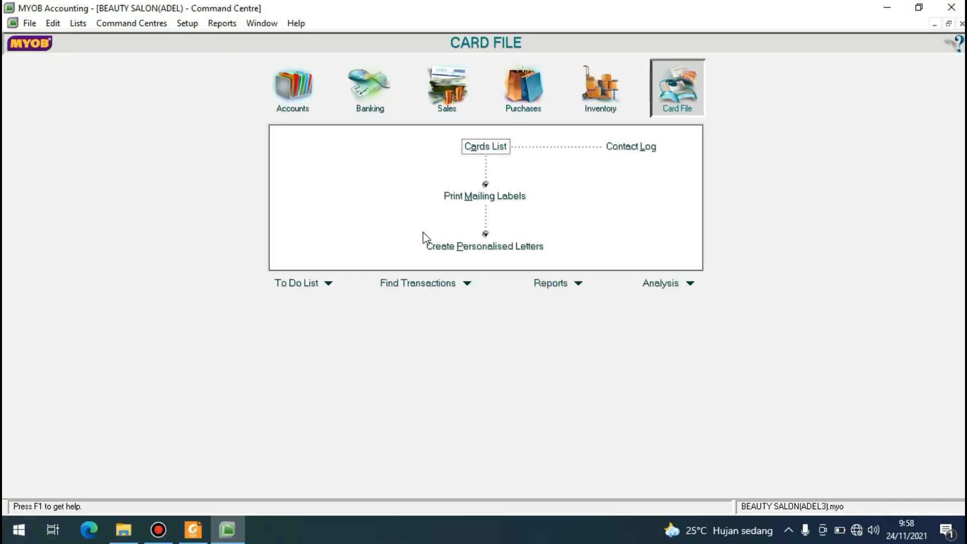
Open the Accounts List and look through each account type from Asset to Other Expense, returning to all accounts.
click(81, 24)
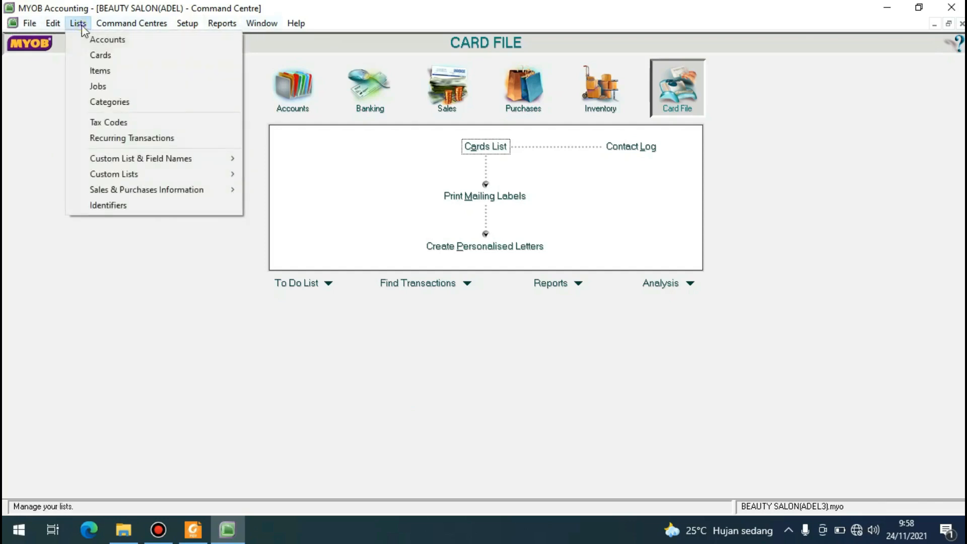
click(87, 46)
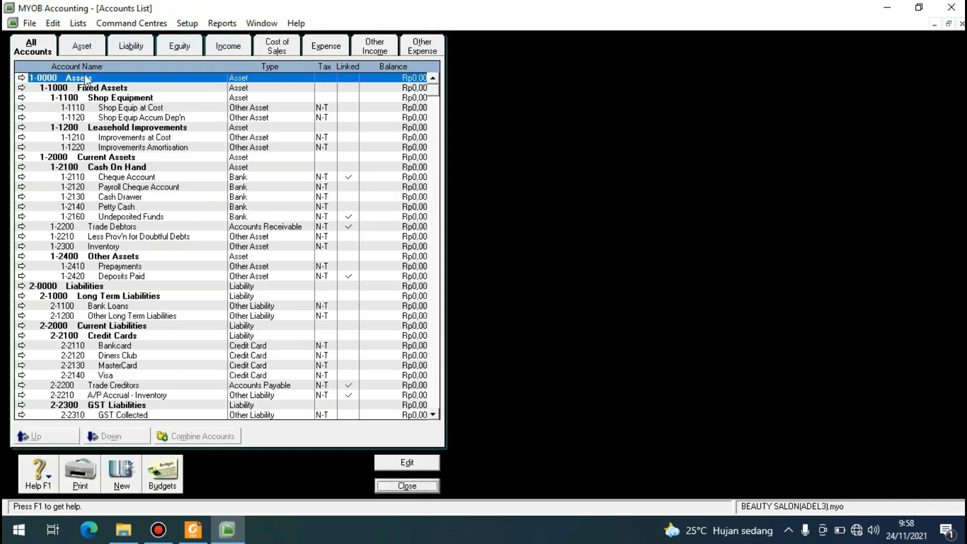
click(82, 46)
click(131, 46)
click(180, 46)
click(228, 46)
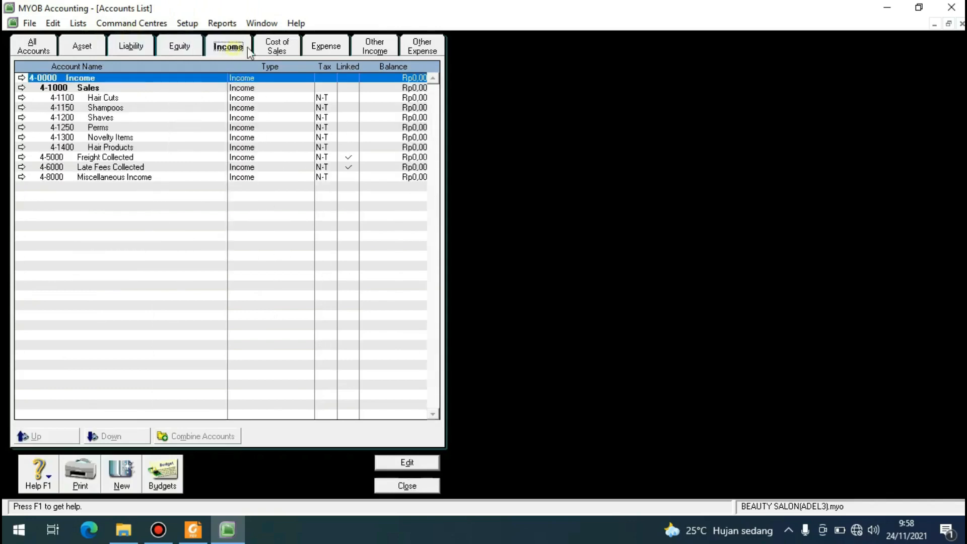
click(277, 46)
click(326, 46)
click(374, 46)
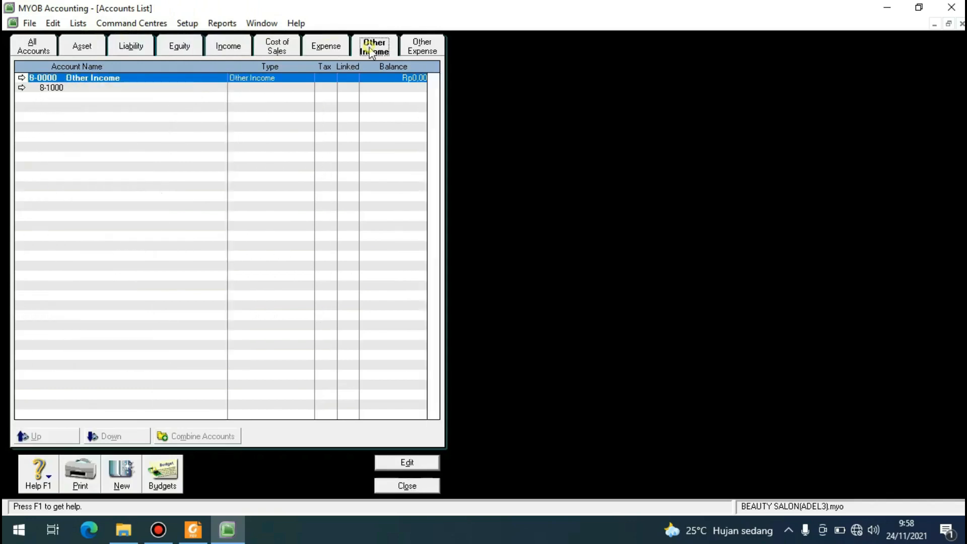
click(406, 49)
click(81, 47)
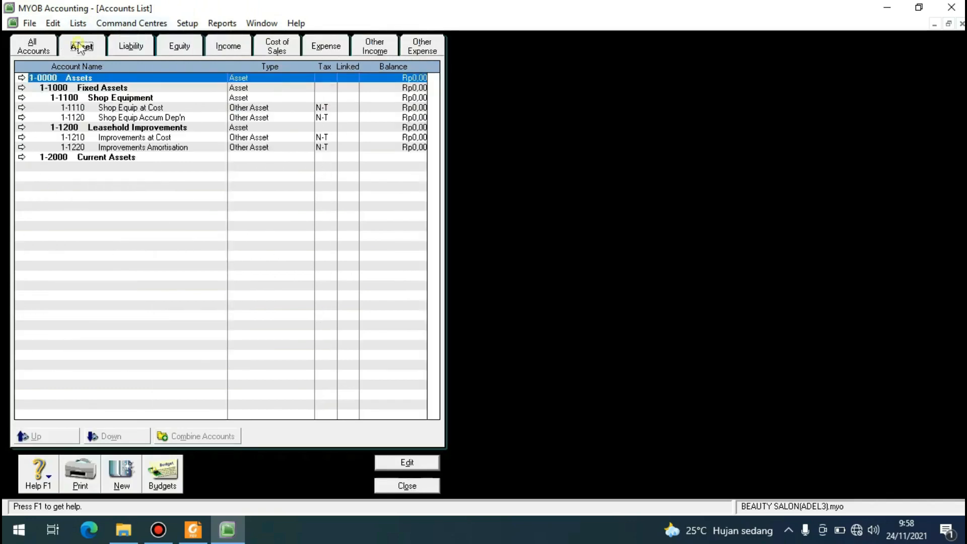
click(33, 44)
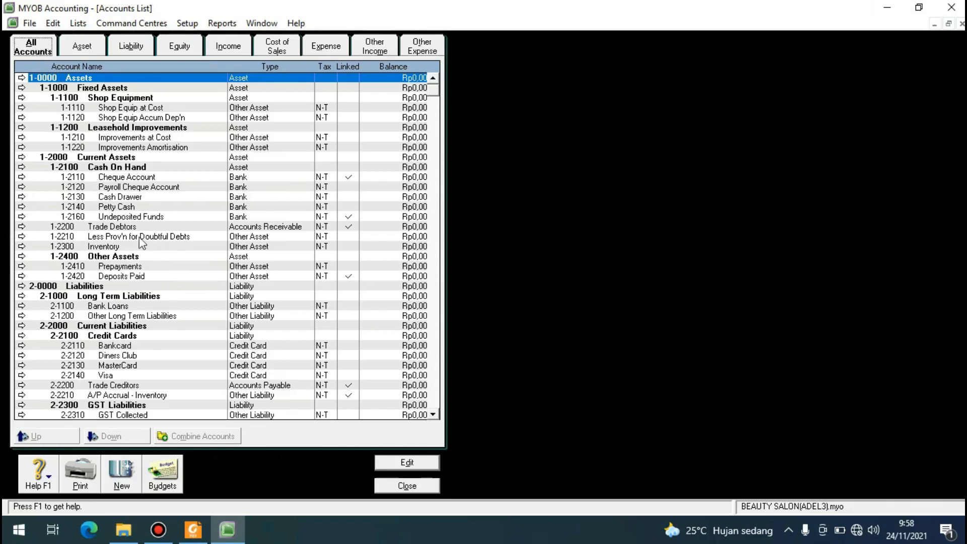
Examine the complete list of all accounts, from the assets down to the income accounts and back.
scroll(140, 237, down, 5)
scroll(140, 238, down, 9)
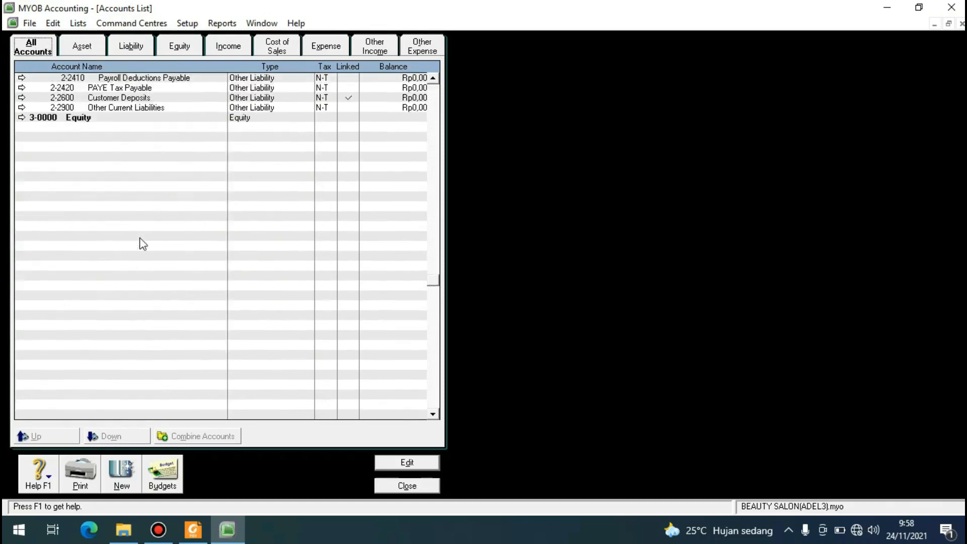
scroll(132, 183, down, 4)
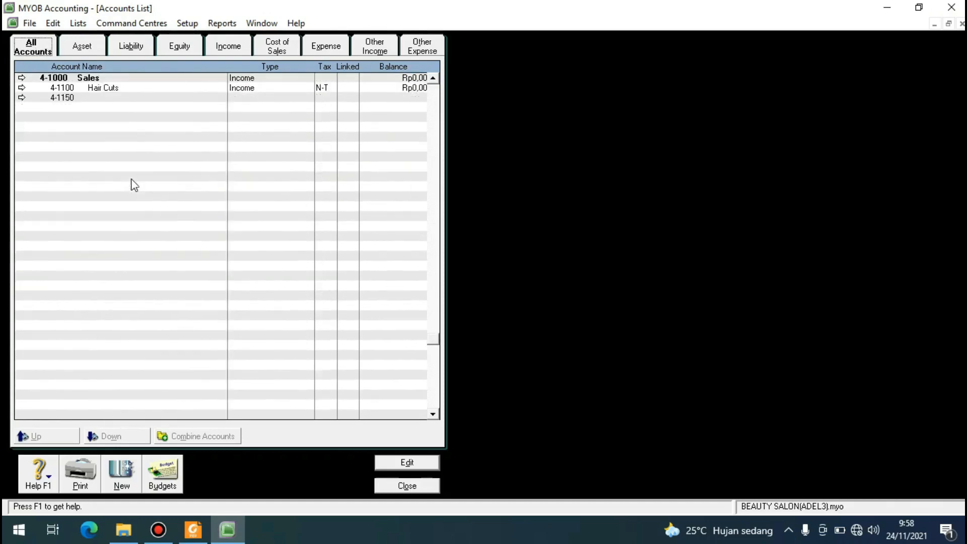
scroll(133, 184, up, 3)
scroll(133, 184, down, 4)
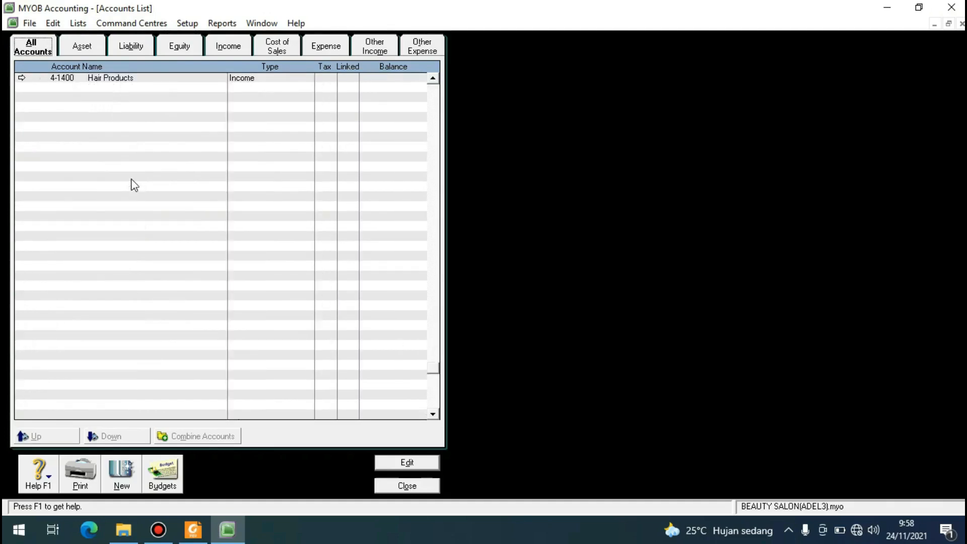
scroll(132, 183, up, 8)
scroll(132, 184, up, 4)
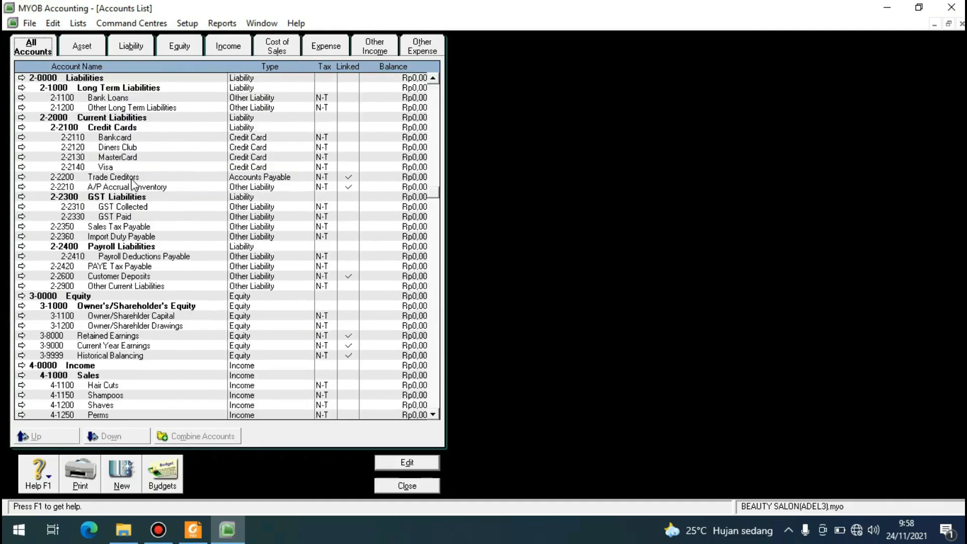
scroll(96, 146, up, 7)
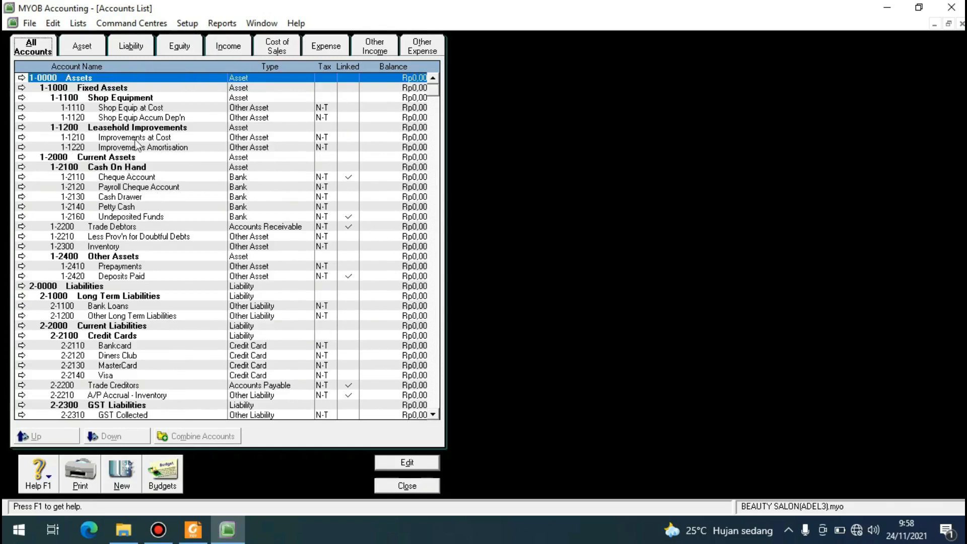
Review the header and detail accounts category by category, from Asset through Other Expense, and return to the Asset accounts.
click(91, 49)
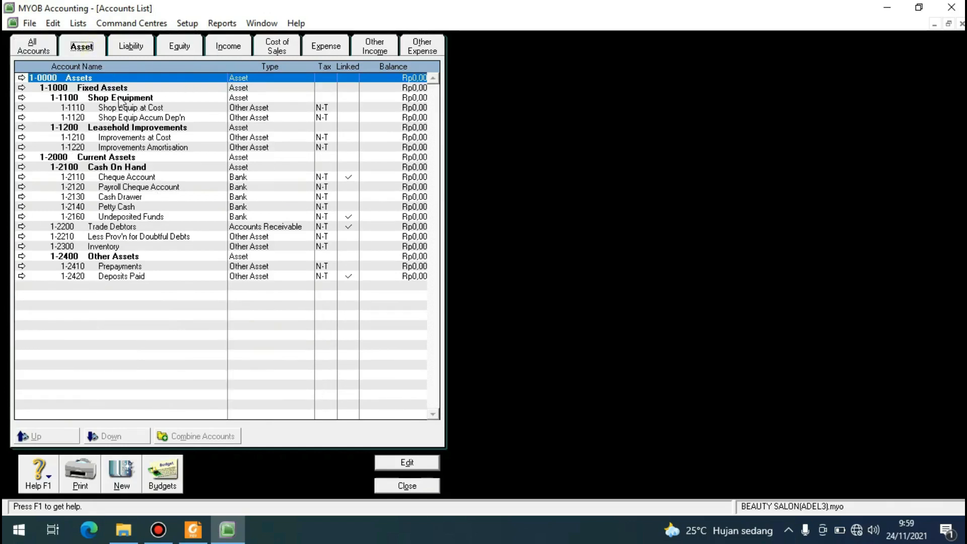
click(139, 45)
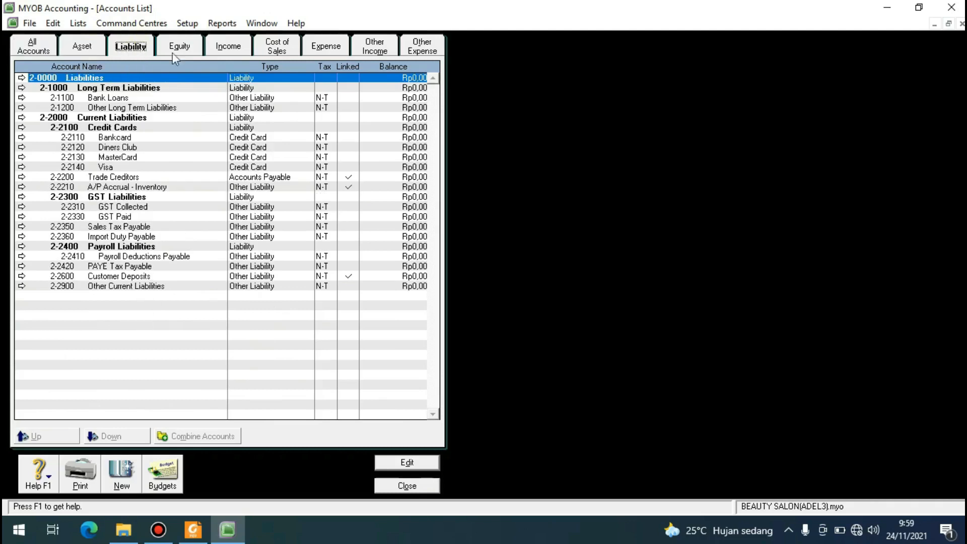
click(82, 50)
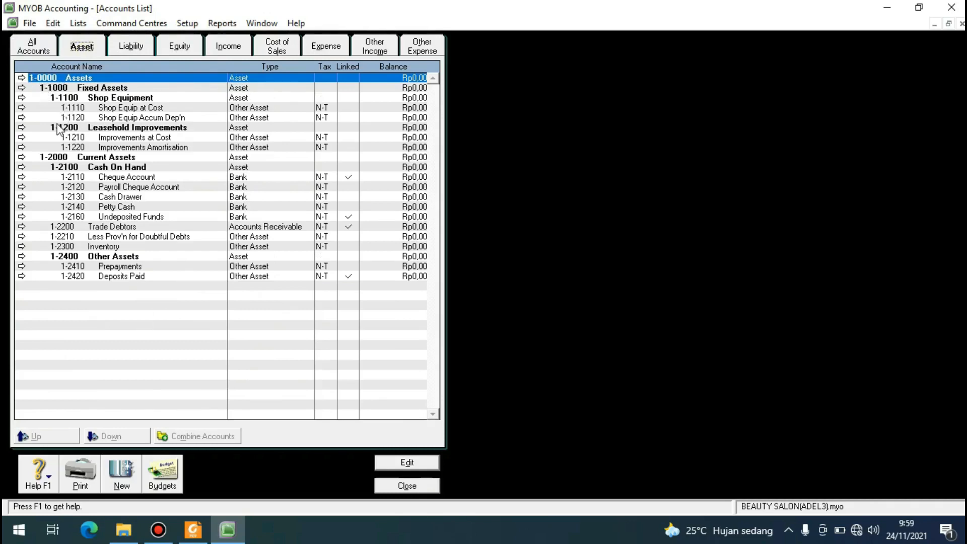
click(139, 49)
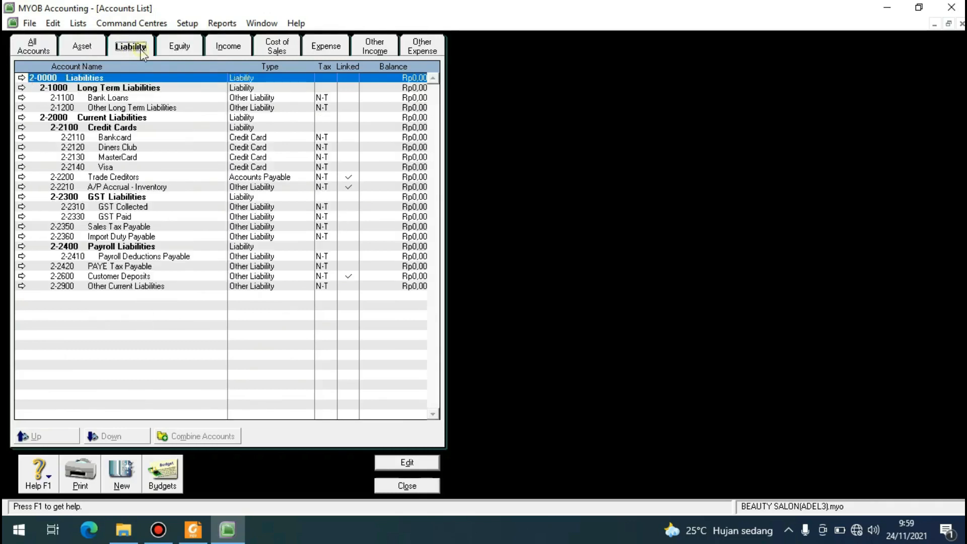
click(179, 45)
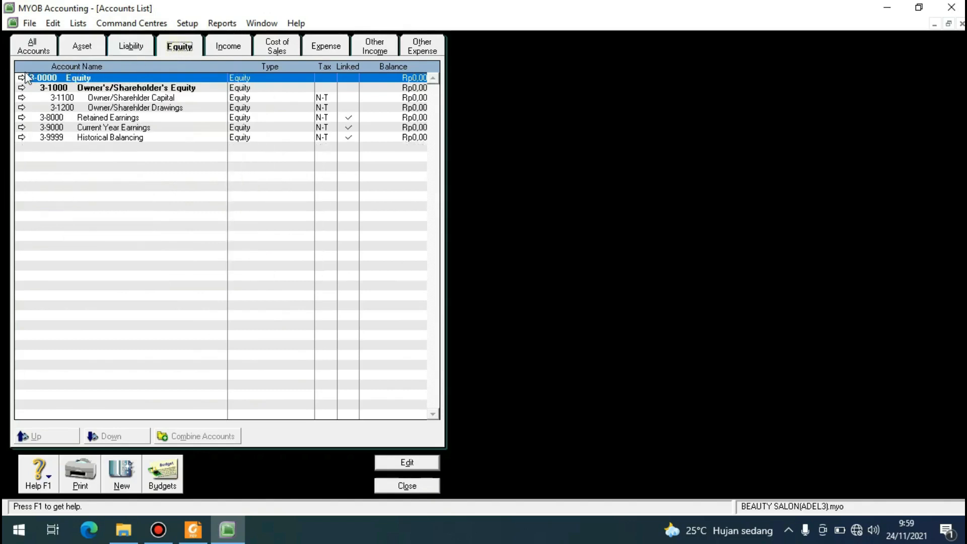
click(227, 50)
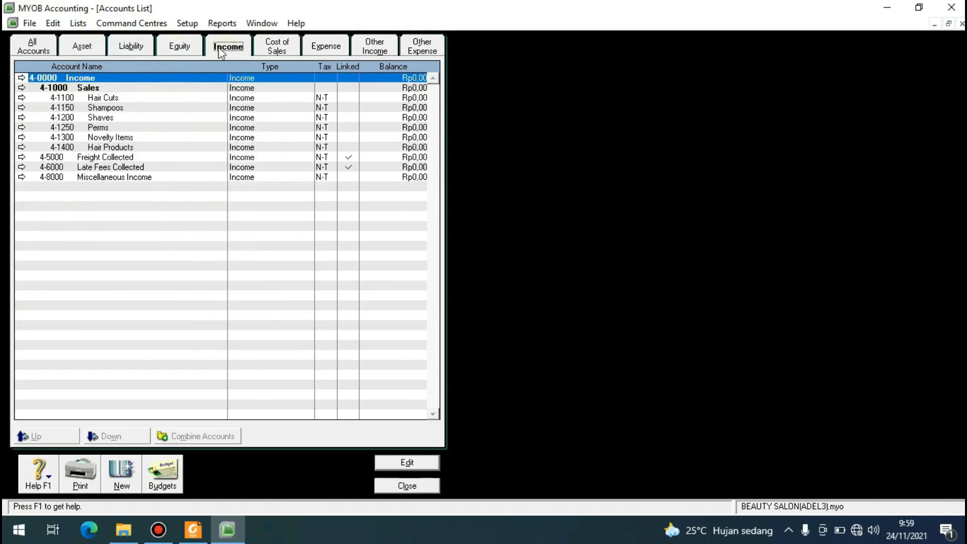
click(280, 52)
click(331, 51)
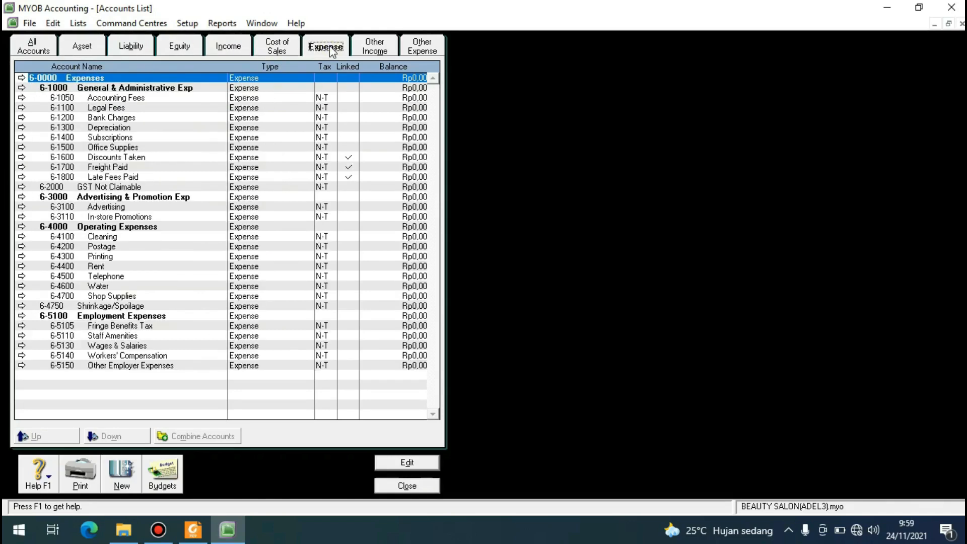
click(386, 51)
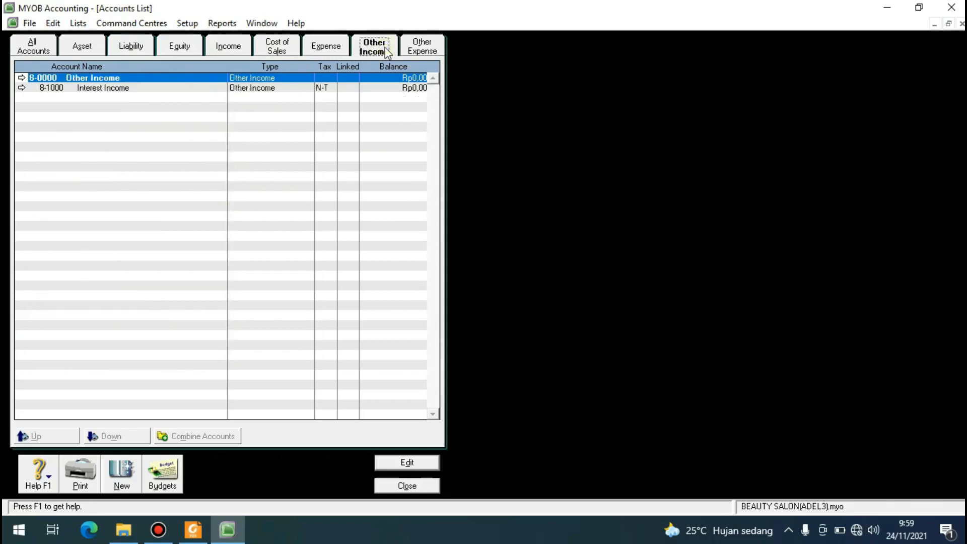
click(414, 51)
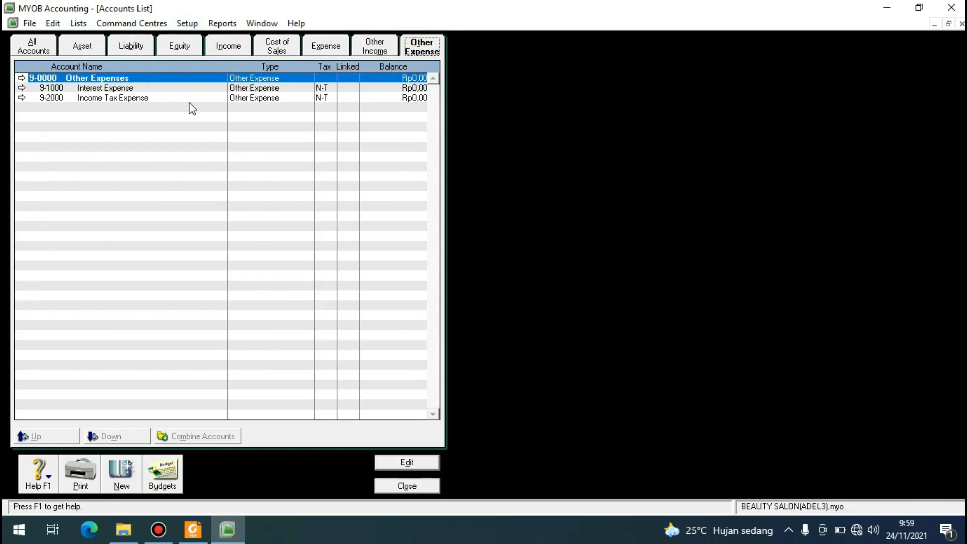
click(90, 50)
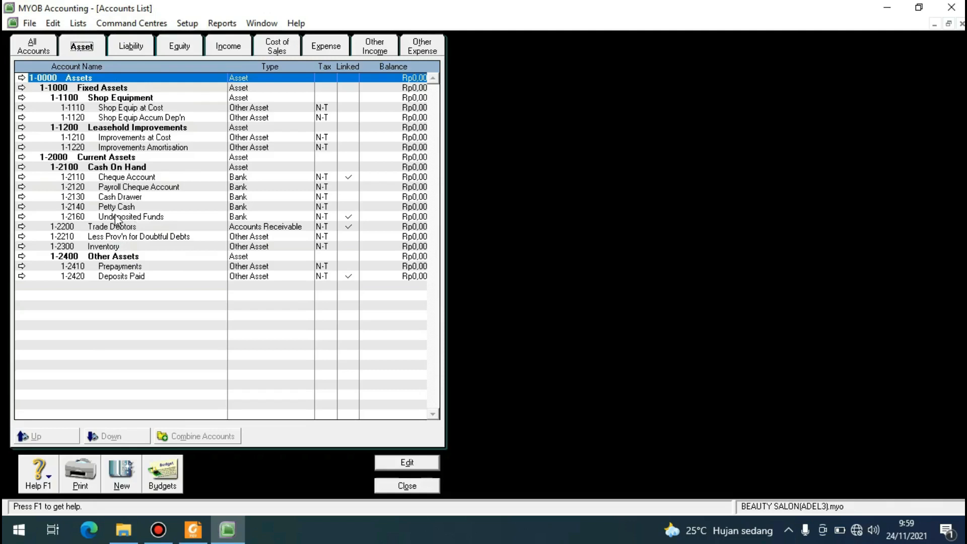
Delete the Payroll Cheque Account from the Cash On Hand asset accounts.
click(118, 187)
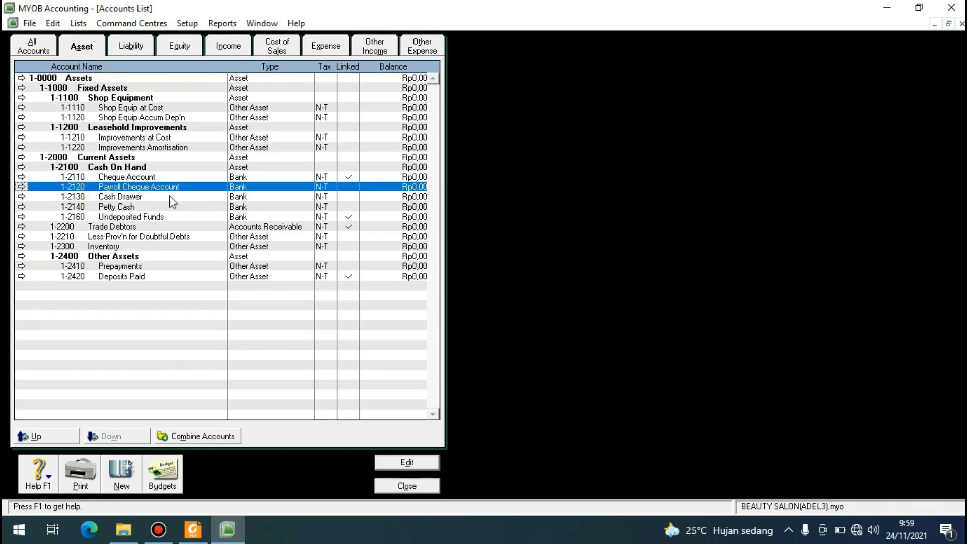
click(399, 461)
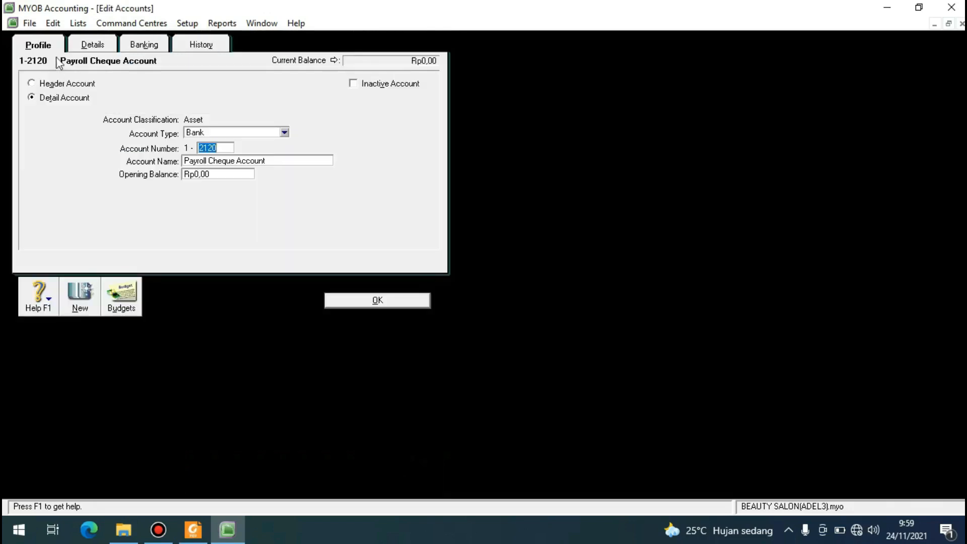
click(53, 24)
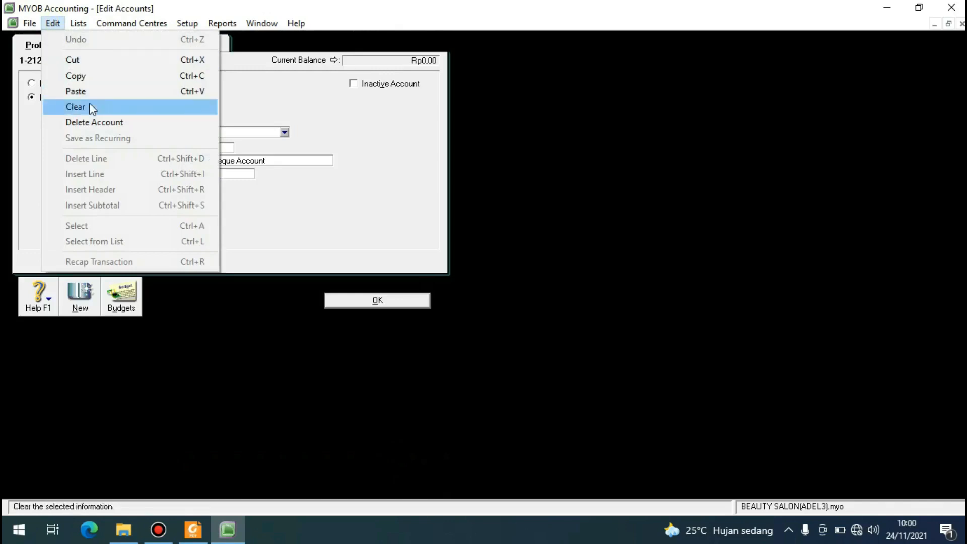
click(95, 123)
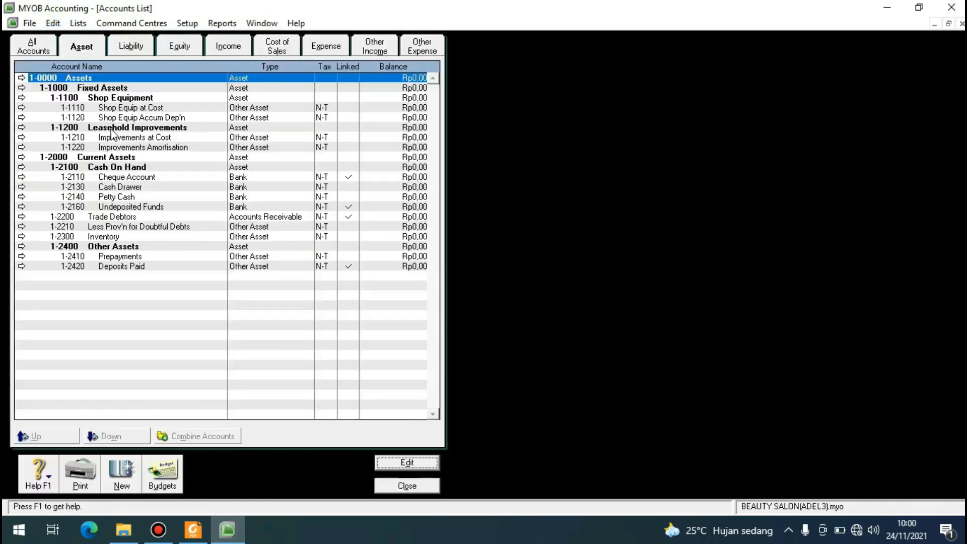
Delete the Cash Drawer account from the Cash On Hand asset accounts.
click(96, 192)
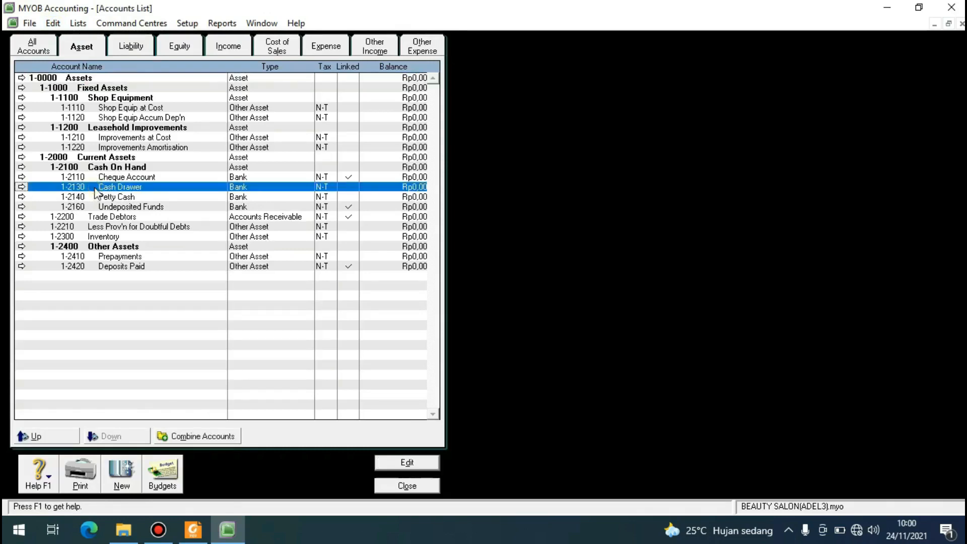
click(399, 463)
click(53, 23)
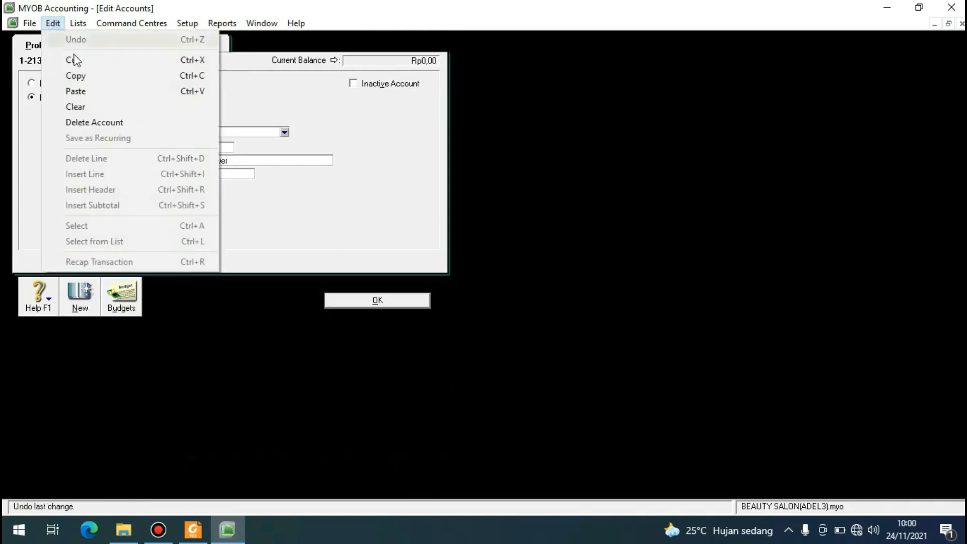
click(95, 126)
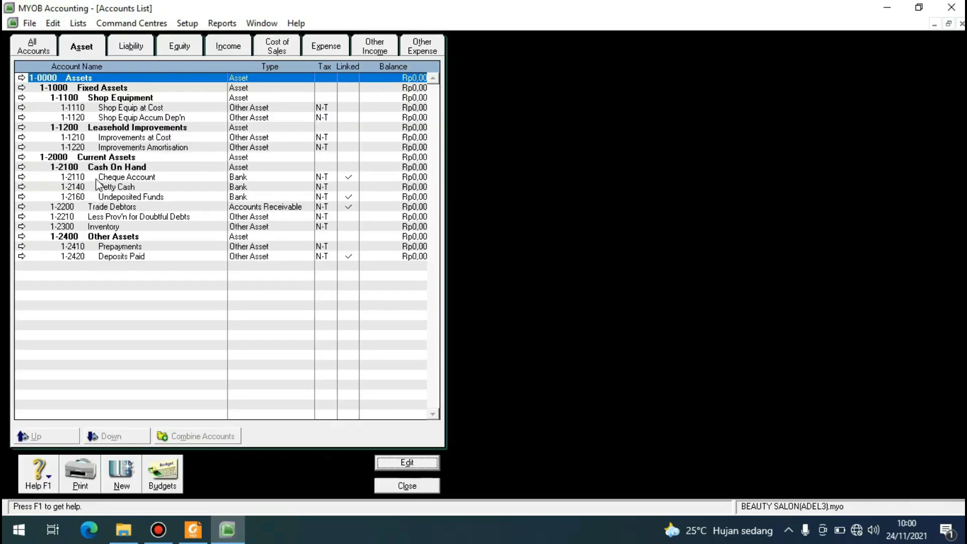
Delete the Less Prov'n for Doubtful Debts account from the current assets.
click(120, 217)
click(53, 23)
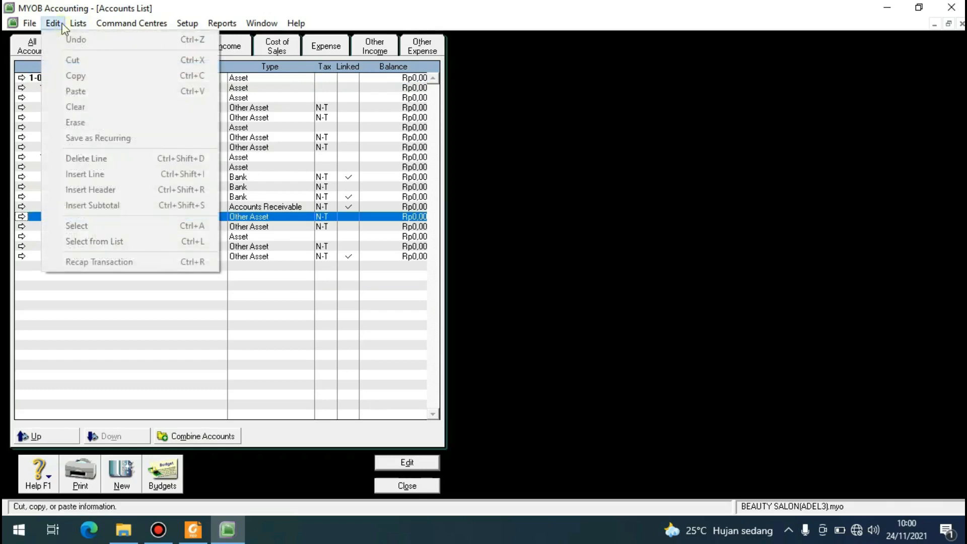
click(321, 275)
click(407, 461)
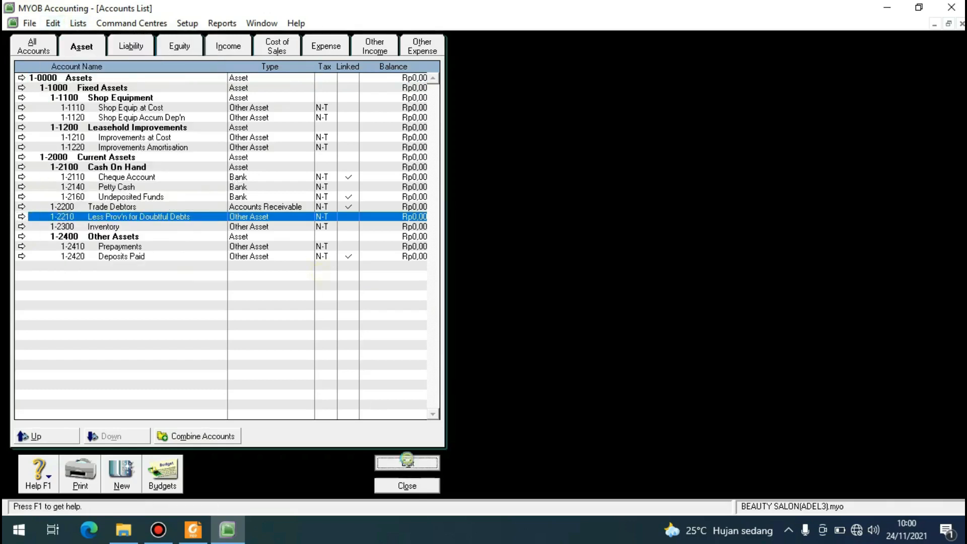
click(54, 23)
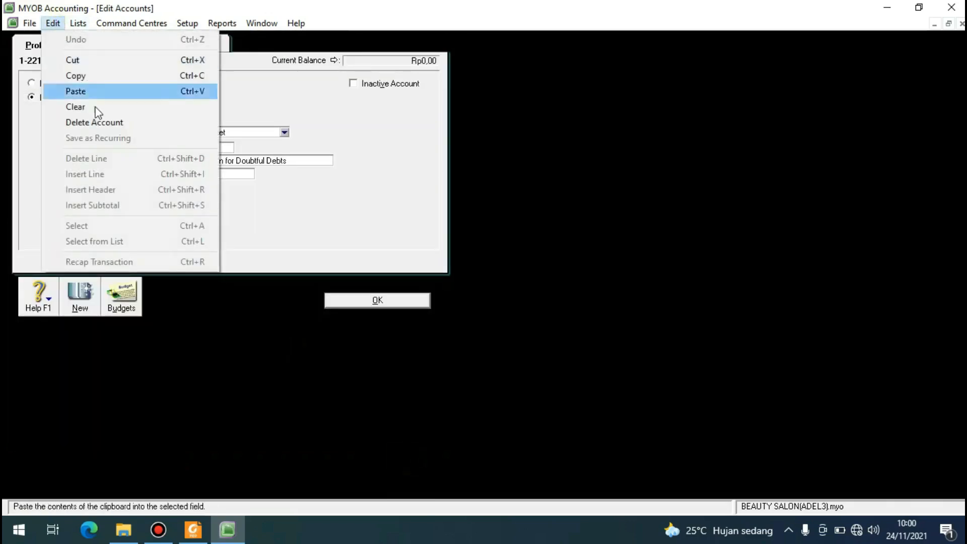
click(96, 121)
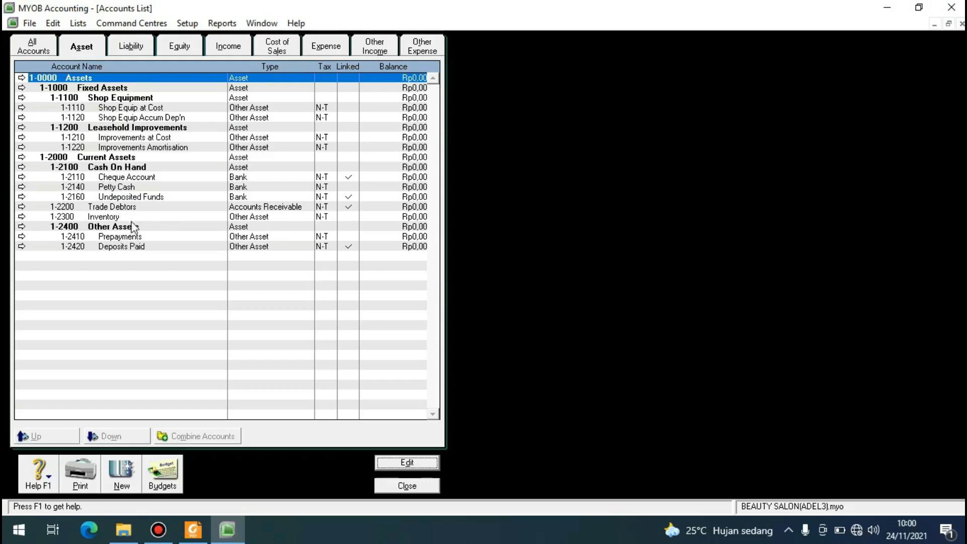
Change the Petty Cash account's number to 1-2120 and save the account.
click(104, 188)
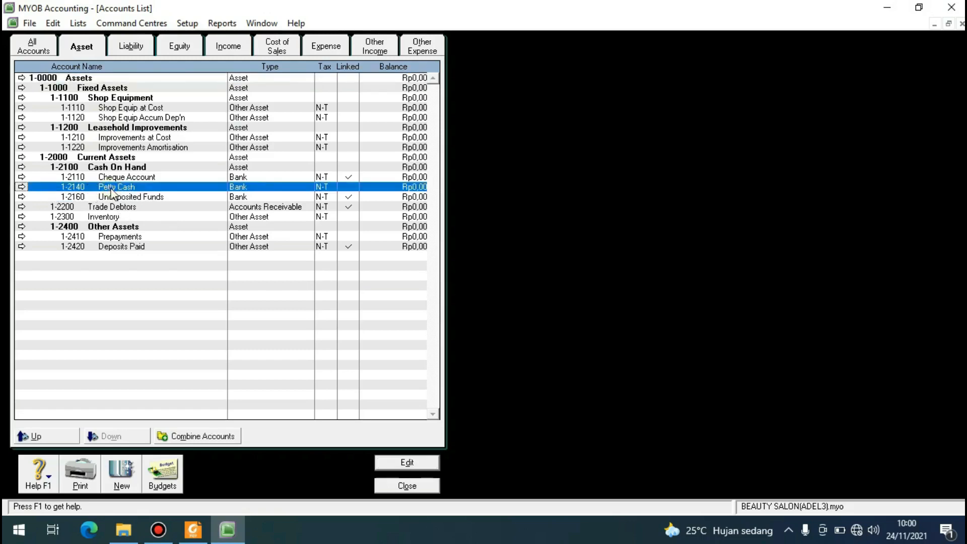
click(412, 463)
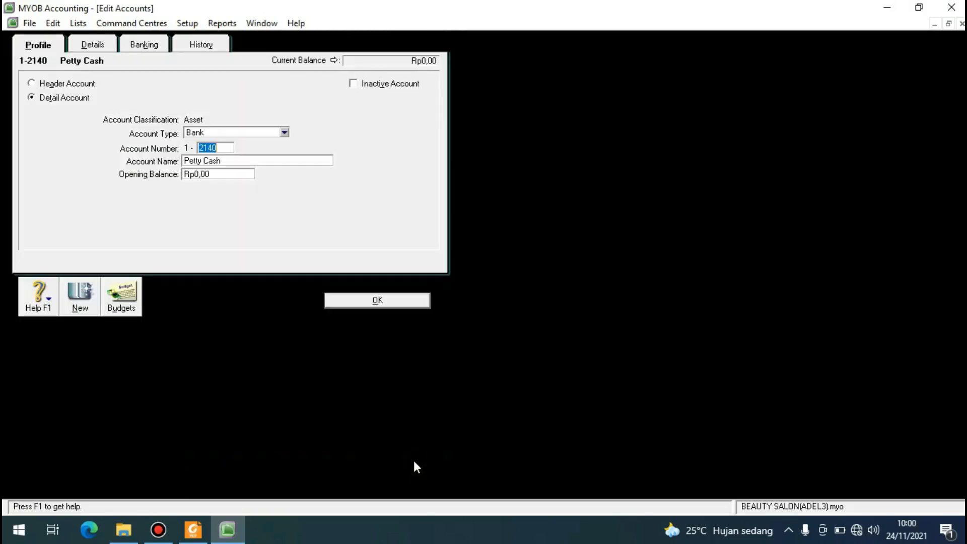
click(217, 148)
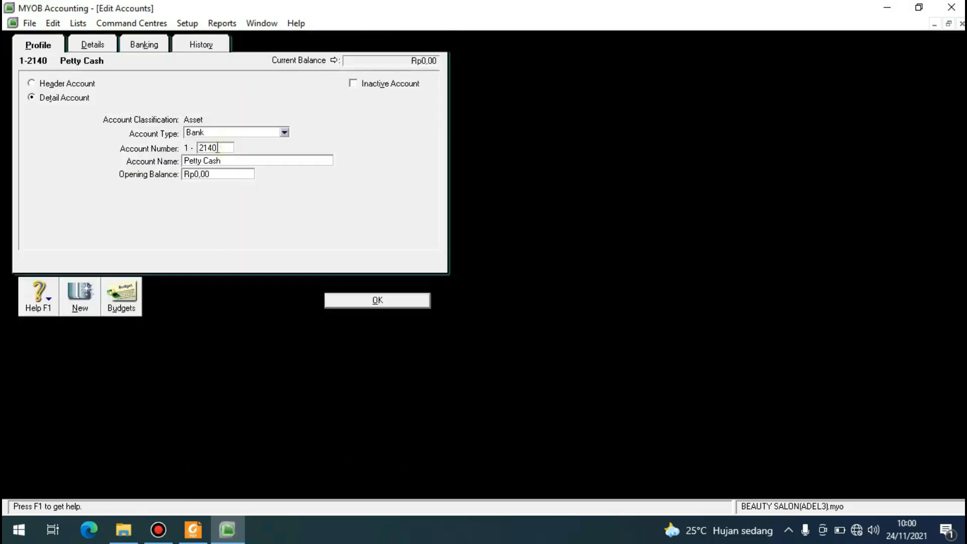
key(BackSpace)
key(BackSpace)
text(20)
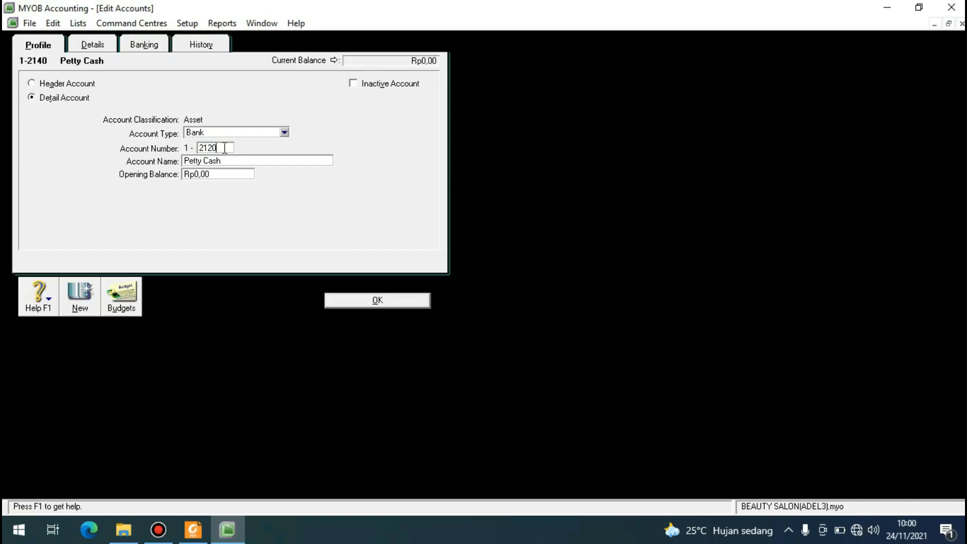
click(352, 299)
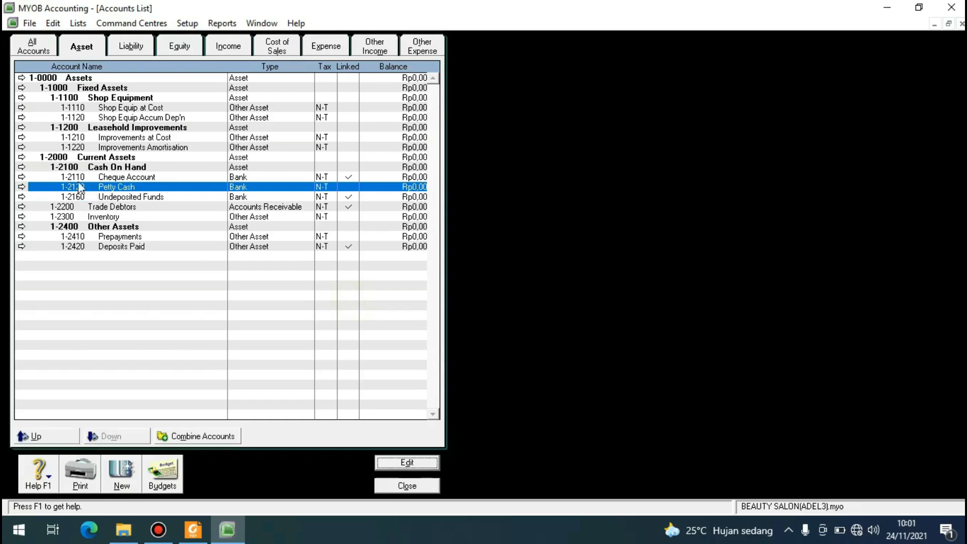
Among the liability accounts, rename the GST Liabilities header account to VAT Liabilities.
click(130, 50)
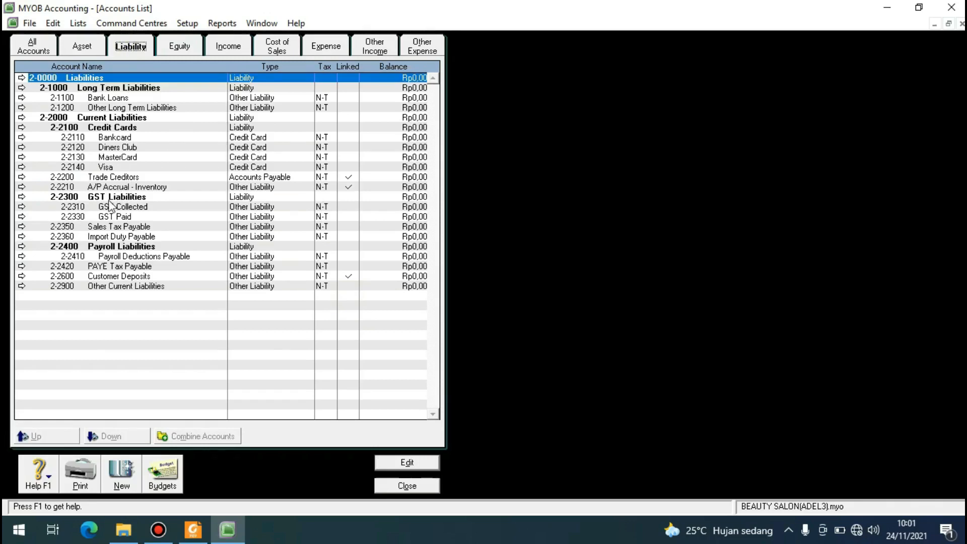
click(73, 199)
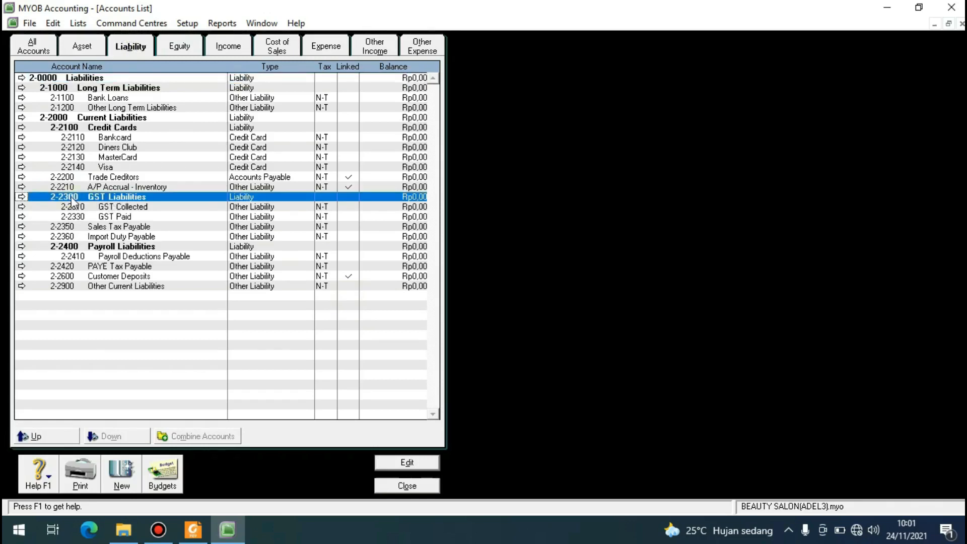
click(395, 460)
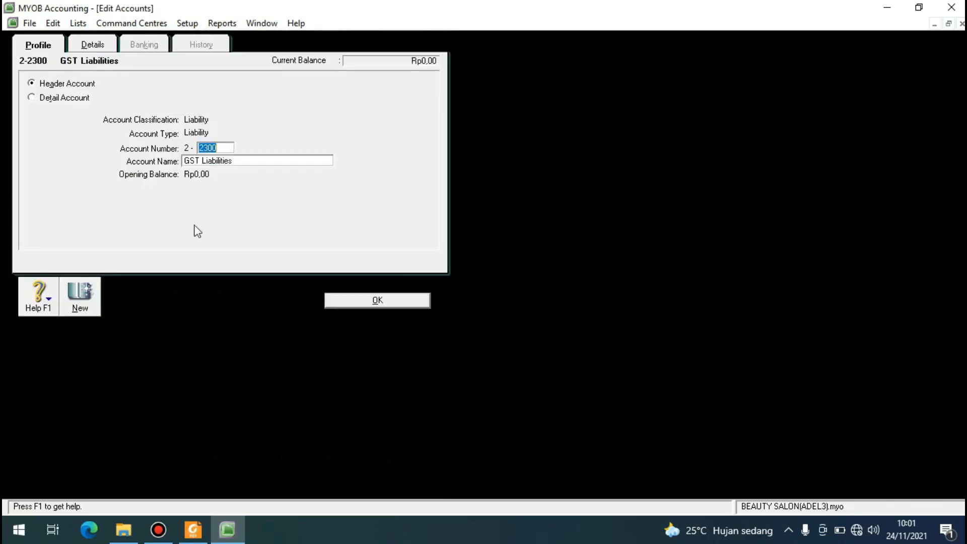
click(199, 159)
click(199, 159)
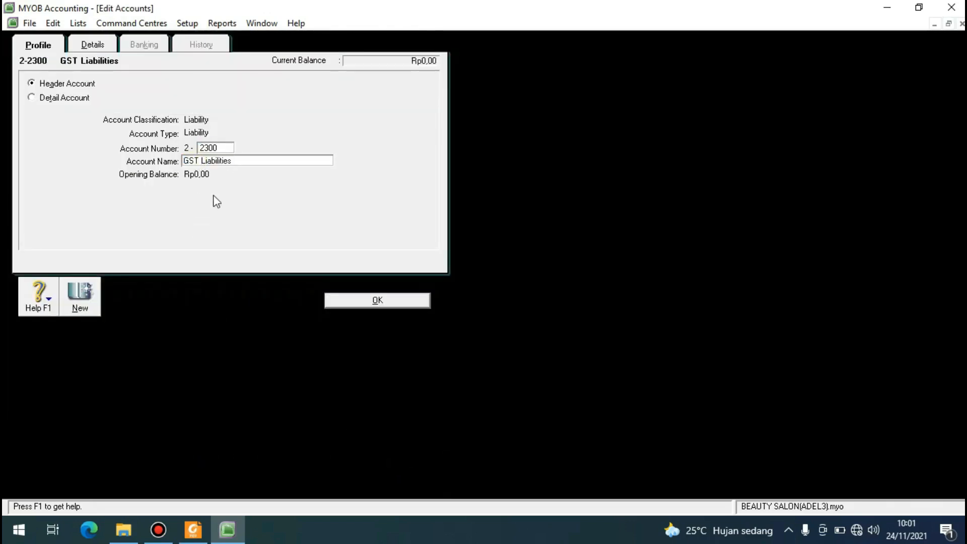
key(BackSpace)
key(BackSpace)
key(BackSpace)
key(BackSpace)
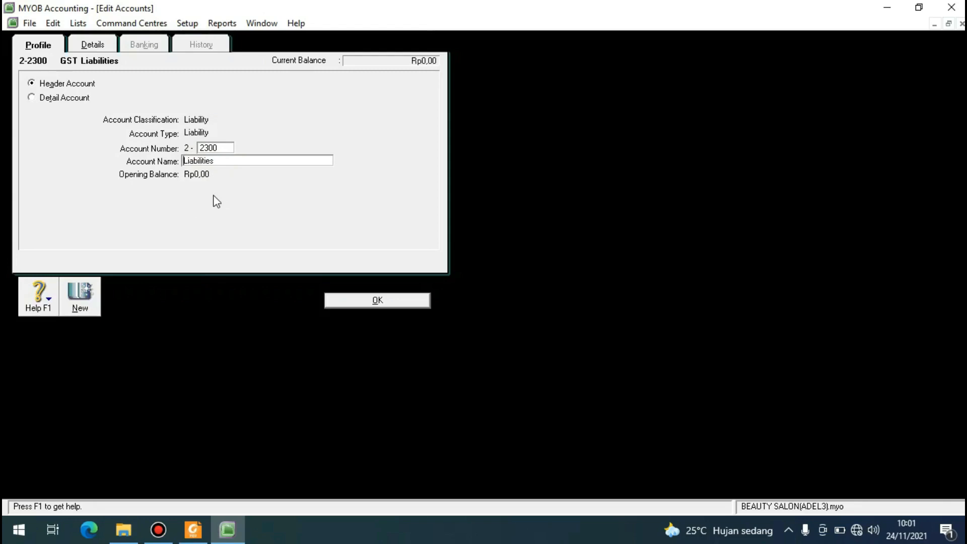
text(VAT)
click(363, 302)
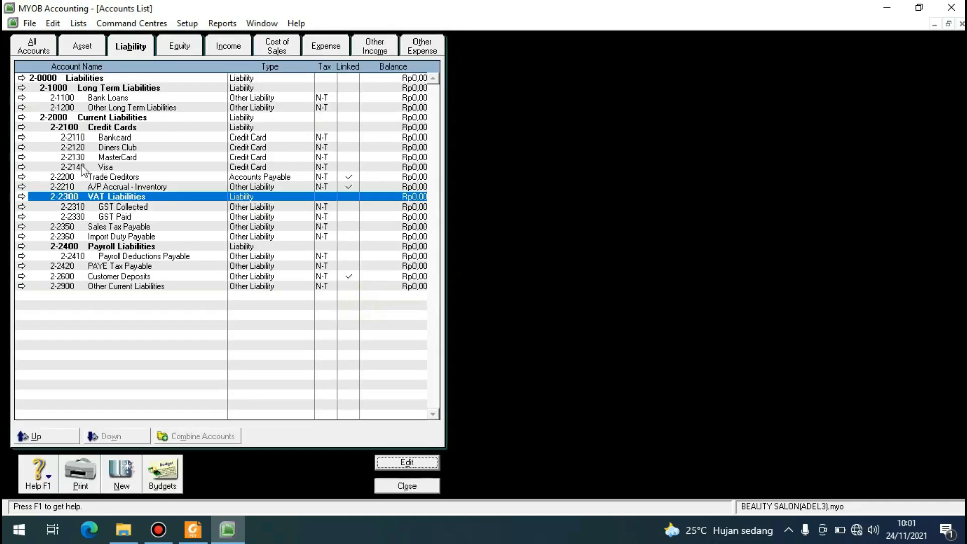
Rename the GST Collected liability account to VAT Collected.
click(106, 208)
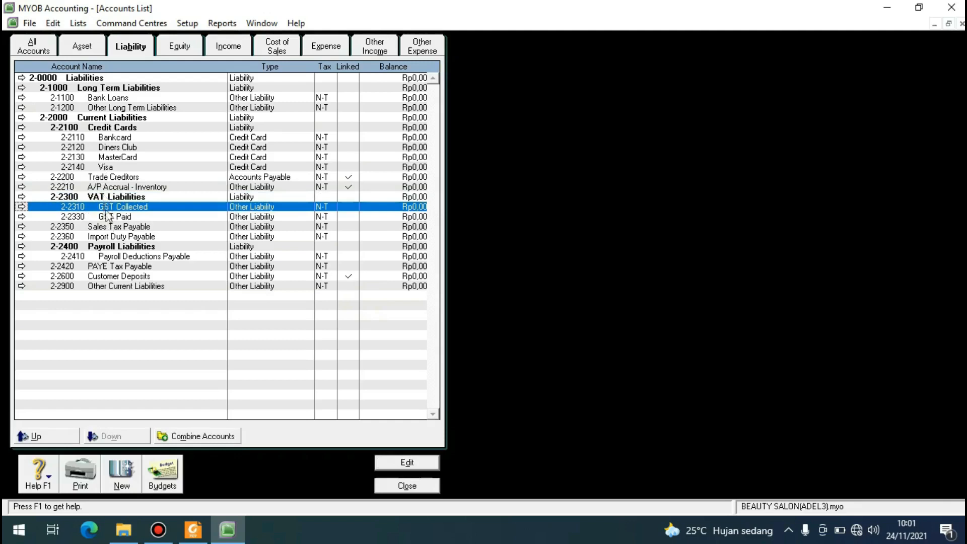
click(406, 462)
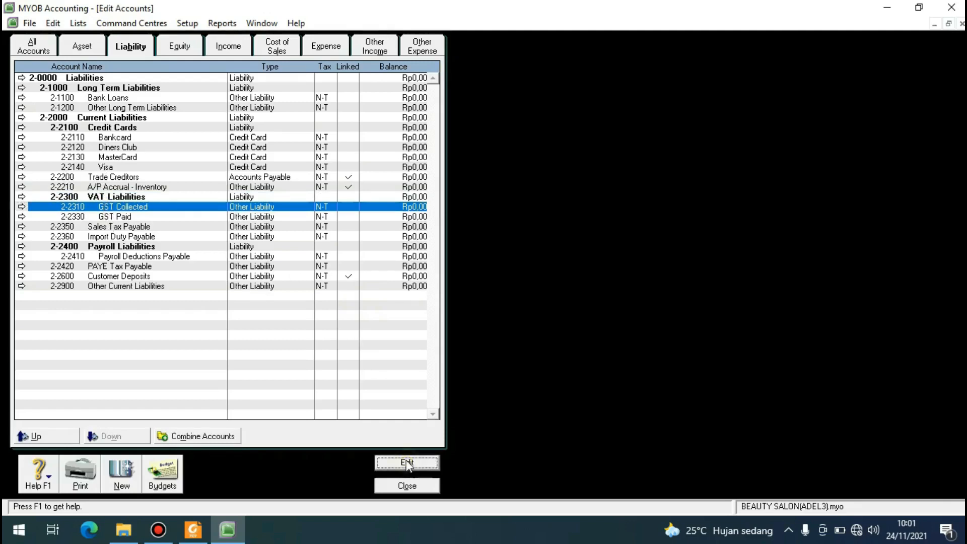
click(196, 166)
click(199, 162)
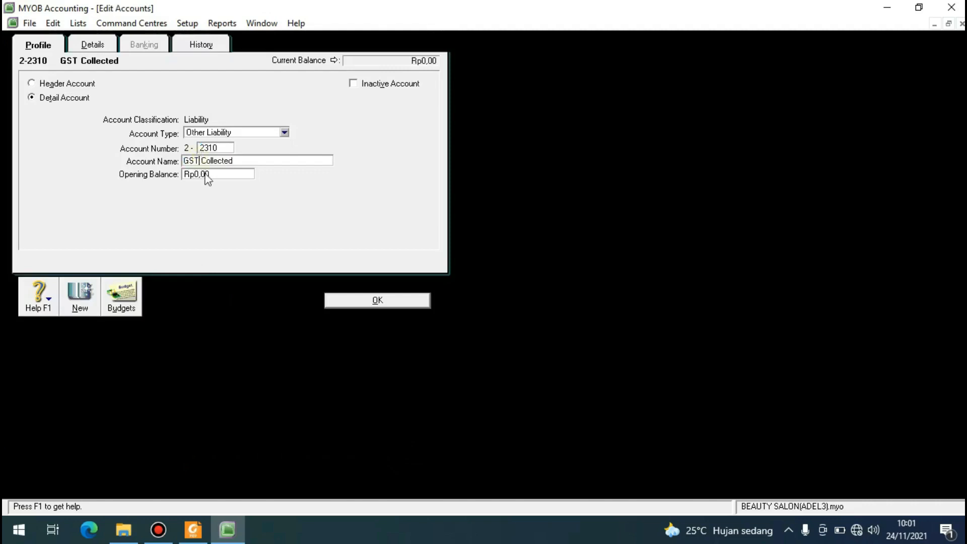
key(BackSpace)
key(BackSpace)
key(BackSpace)
key(BackSpace)
text(VAT)
click(377, 300)
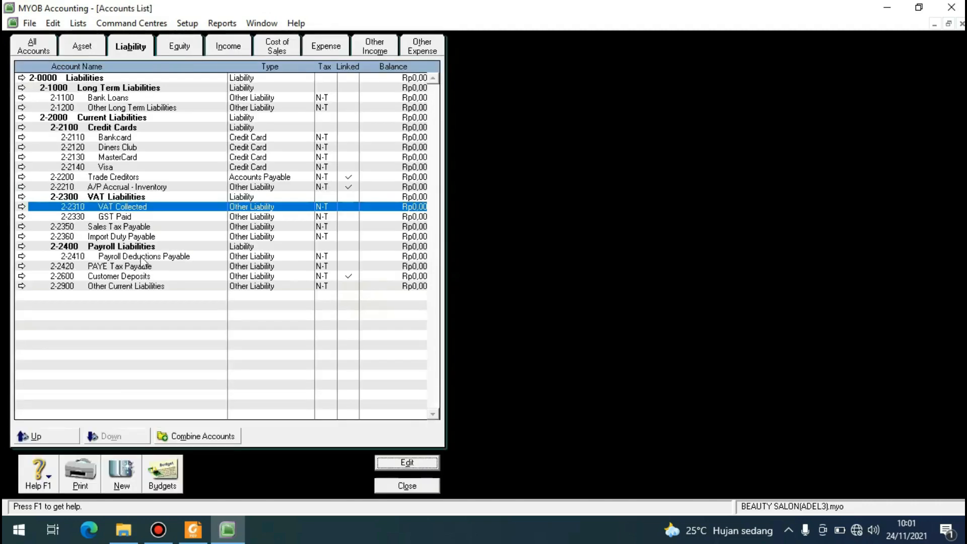
Rename the GST Paid liability account to VAT Paid.
click(121, 217)
click(406, 462)
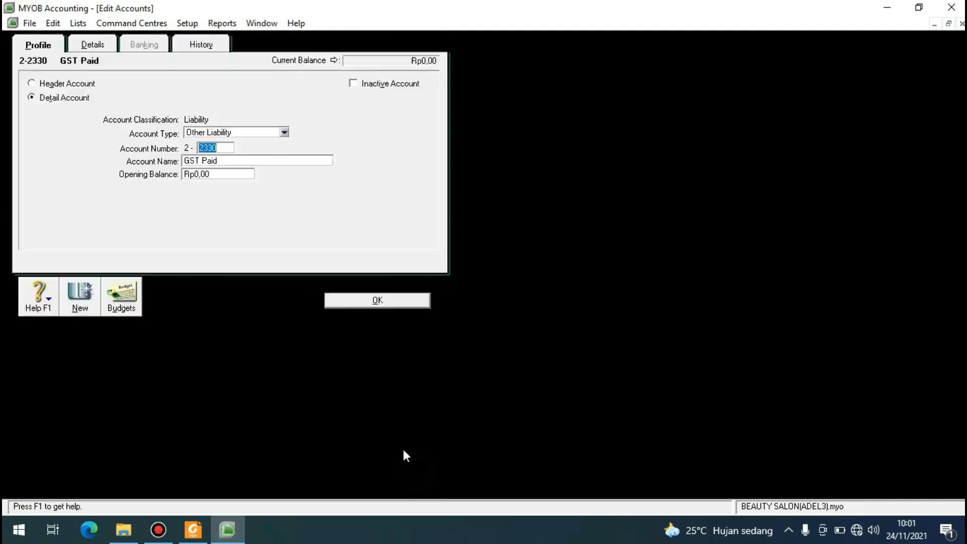
click(199, 163)
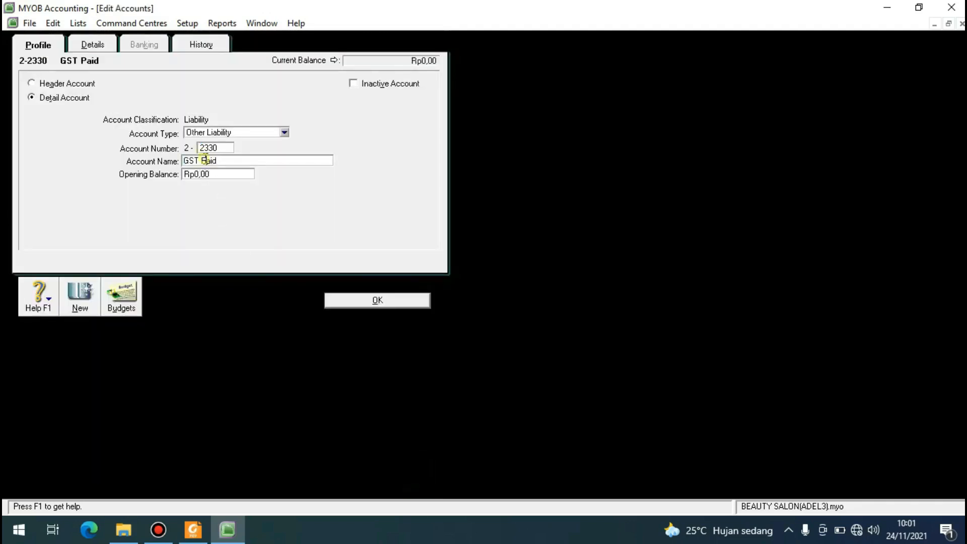
key(BackSpace)
key(BackSpace)
key(BackSpace)
key(BackSpace)
text(VAT)
click(368, 301)
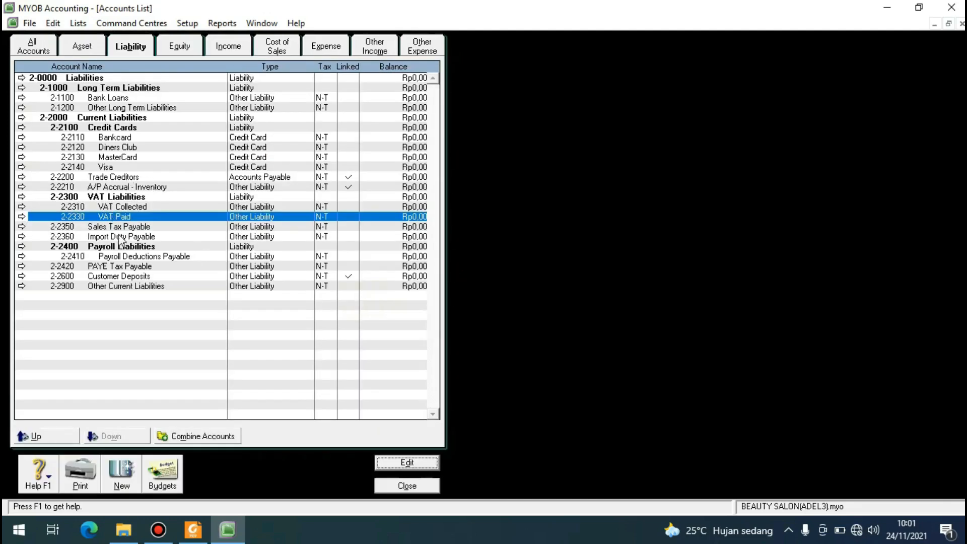
Create an Other Liability detail account numbered 2-2340 and named VAT CLEARING, and select it in the liability list.
click(98, 199)
click(106, 207)
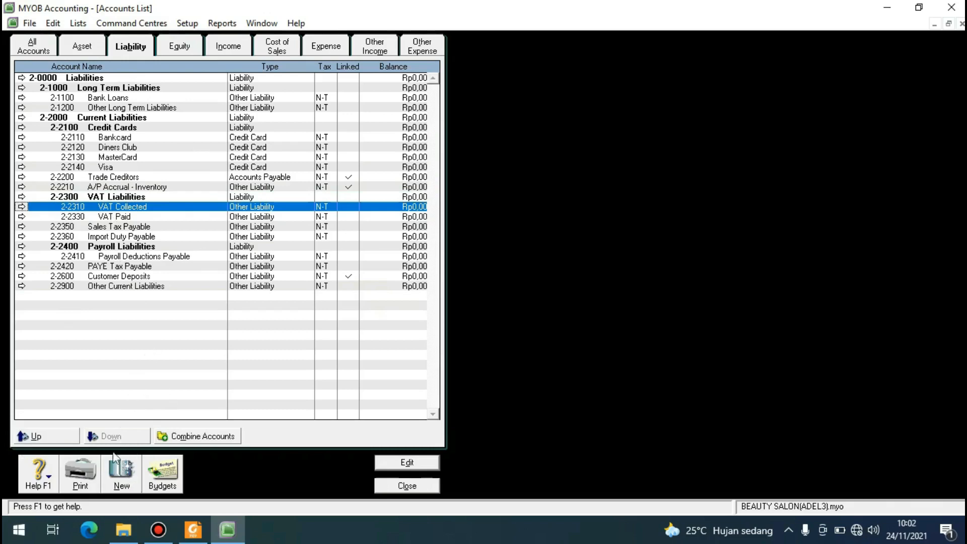
click(121, 484)
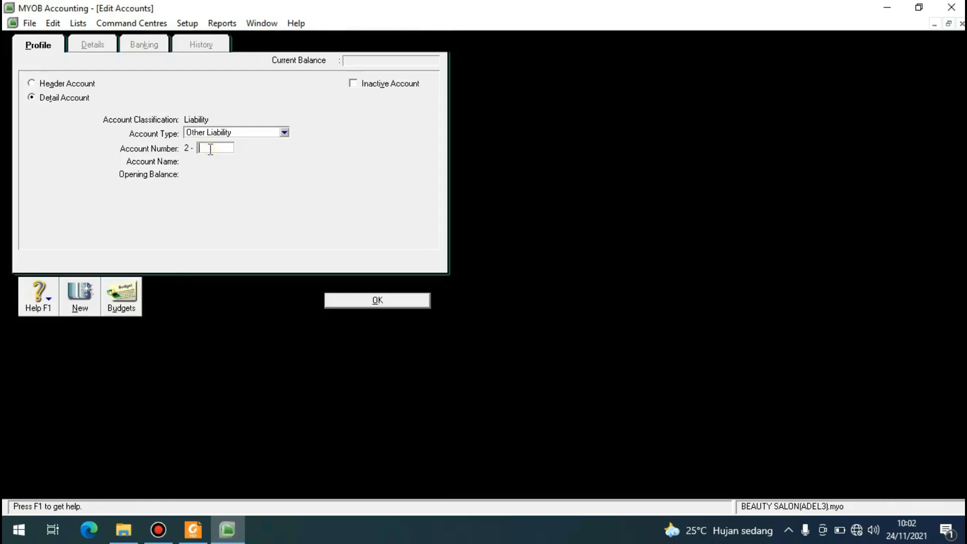
text(2320)
key(Tab)
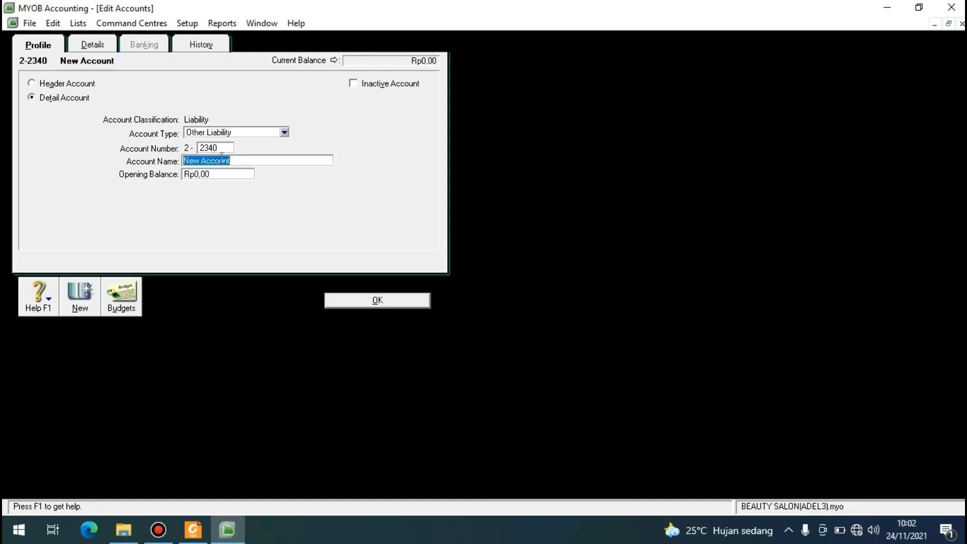
key(BackSpace)
text(VAT CLEAT)
key(BackSpace)
text(RING)
click(223, 147)
key(Tab)
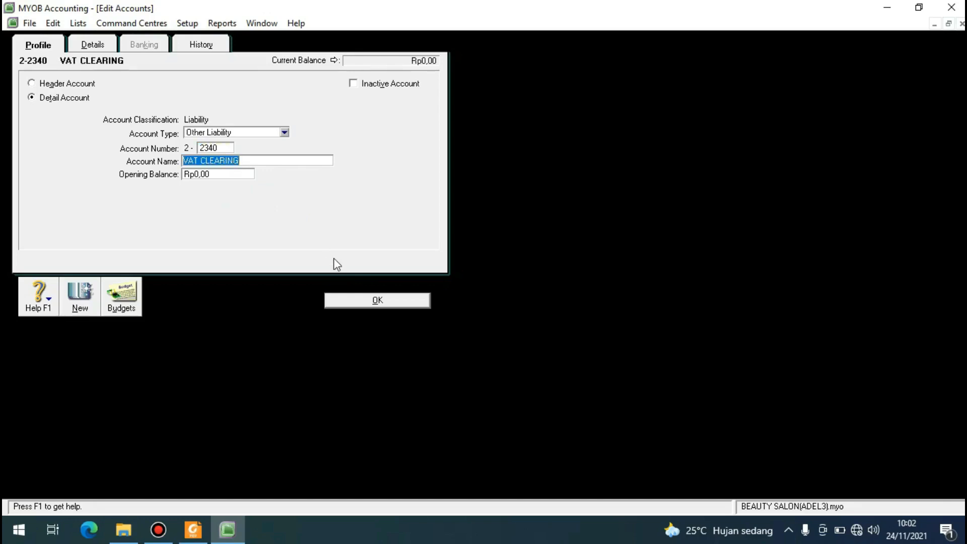
click(364, 299)
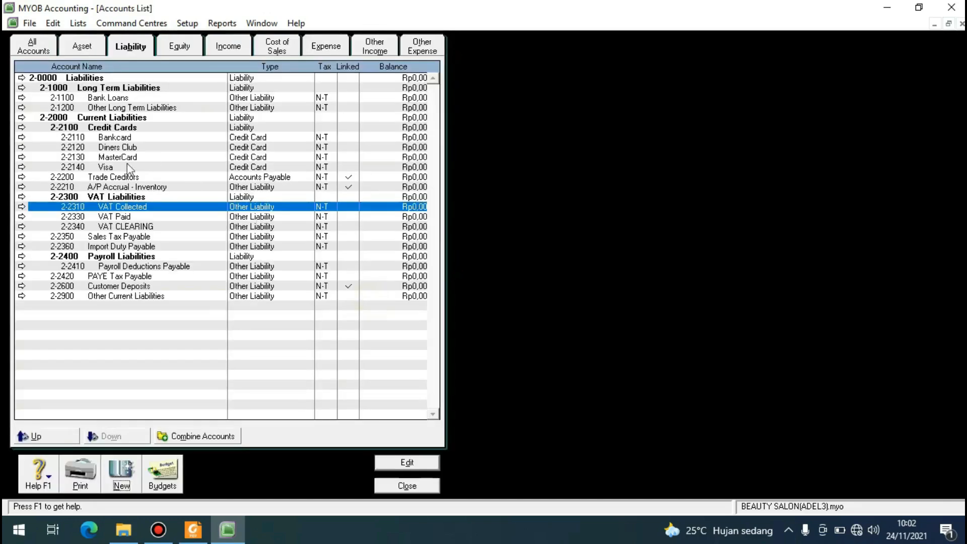
click(124, 229)
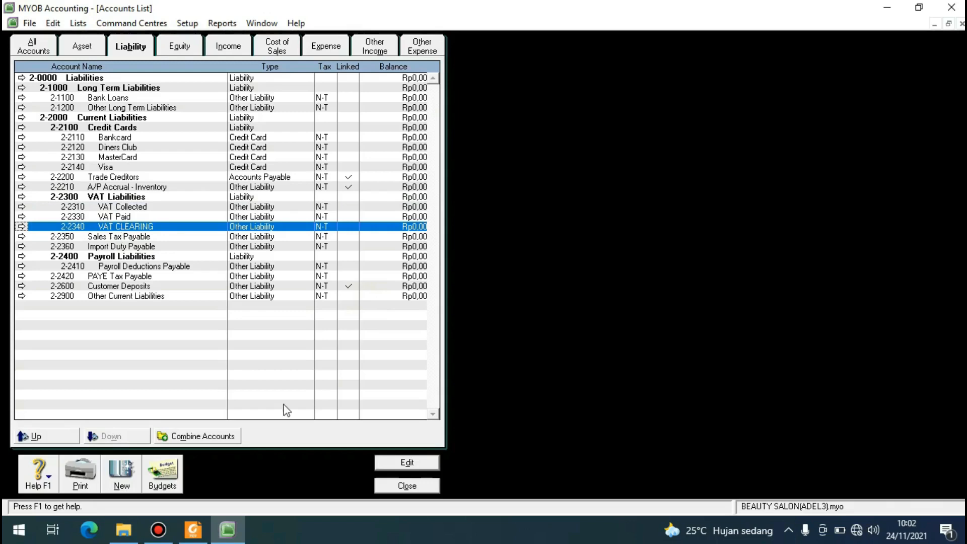
Close the accounts list and open the list of tax codes.
click(410, 488)
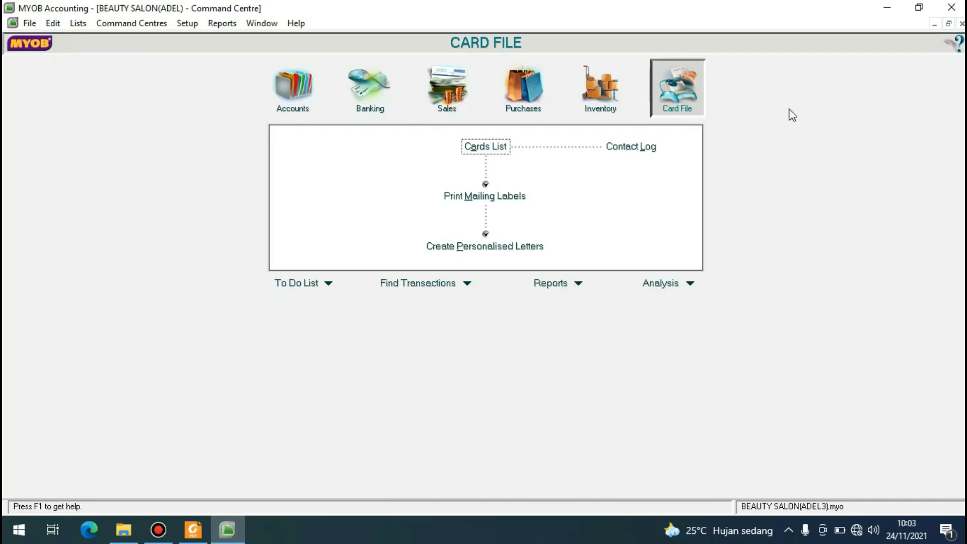
click(78, 25)
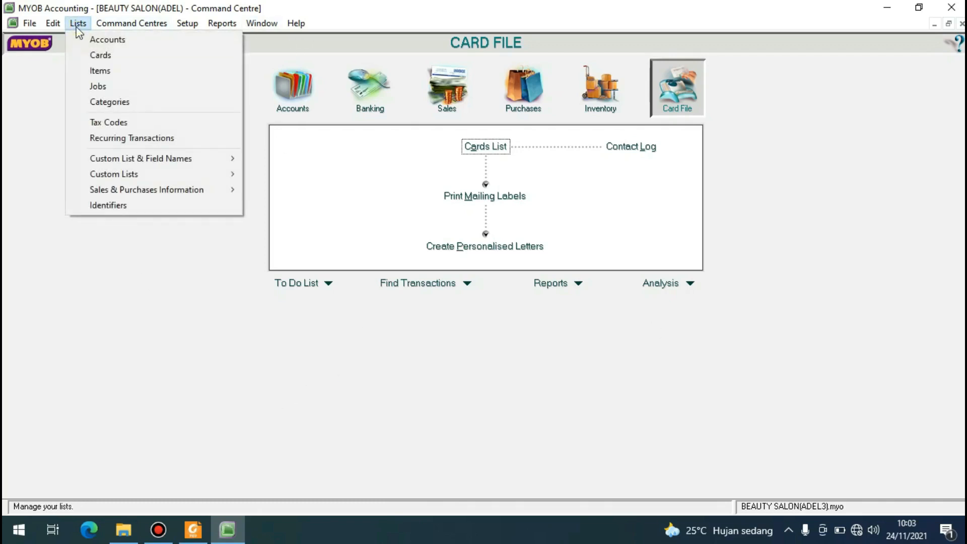
click(108, 122)
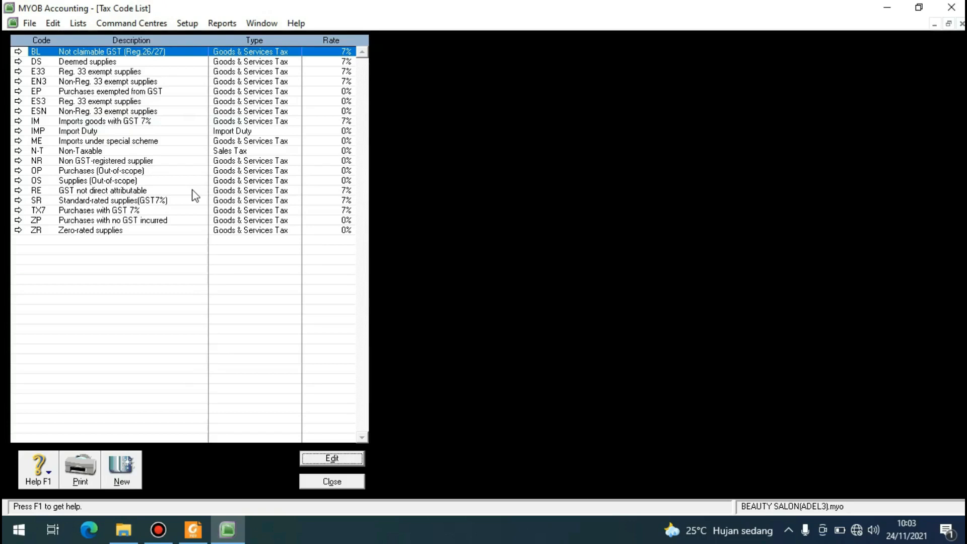
Delete the tax codes BL, DS, E33, EN3 and EP from the tax code list.
right_click(140, 53)
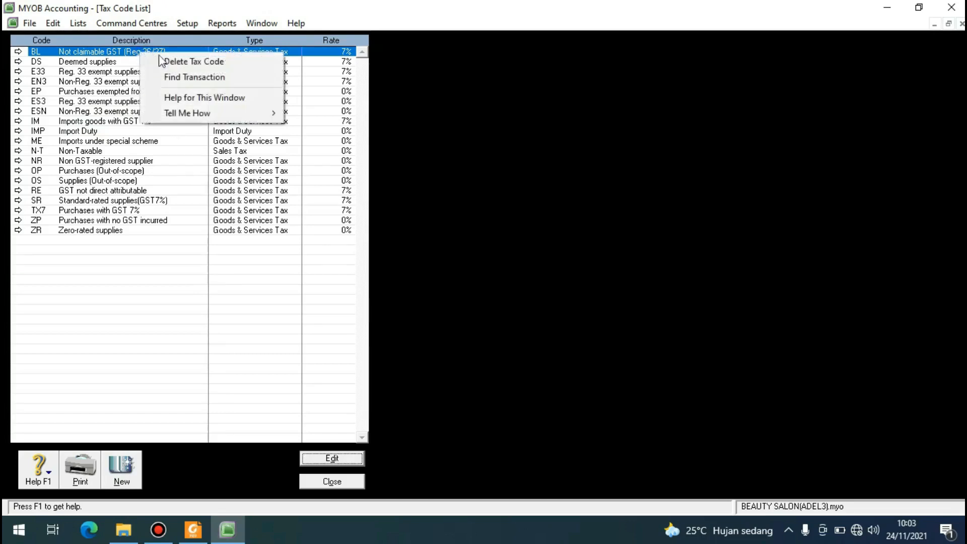
click(128, 52)
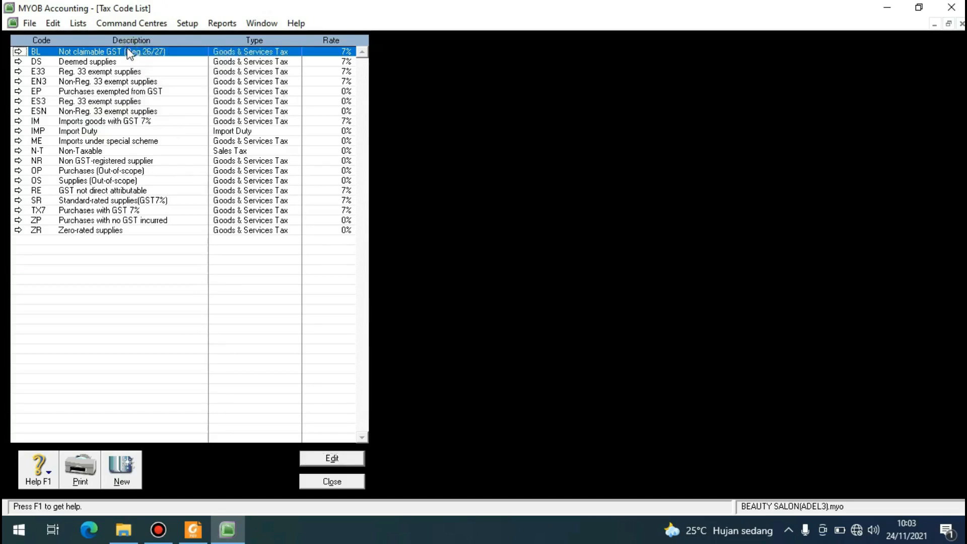
right_click(129, 52)
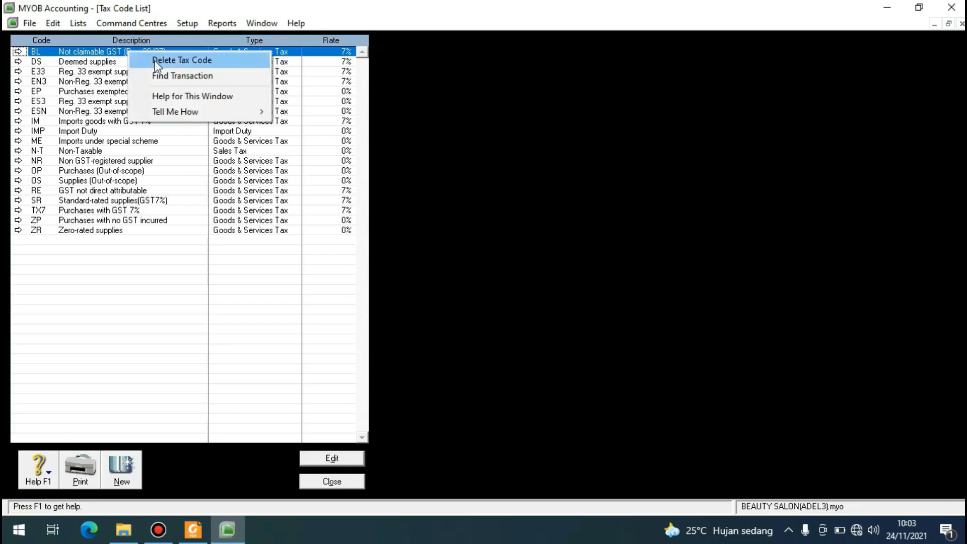
click(157, 61)
right_click(151, 53)
click(157, 61)
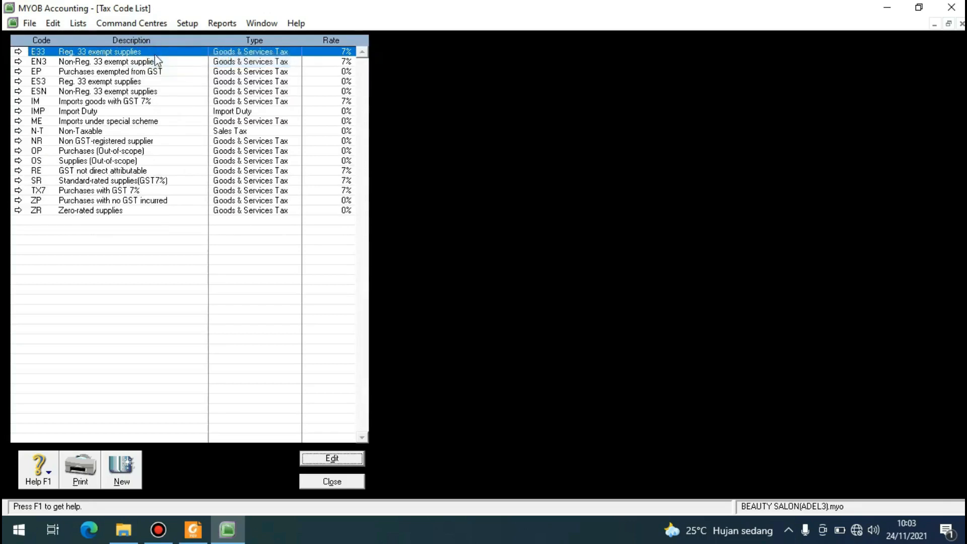
right_click(155, 56)
click(172, 63)
click(172, 60)
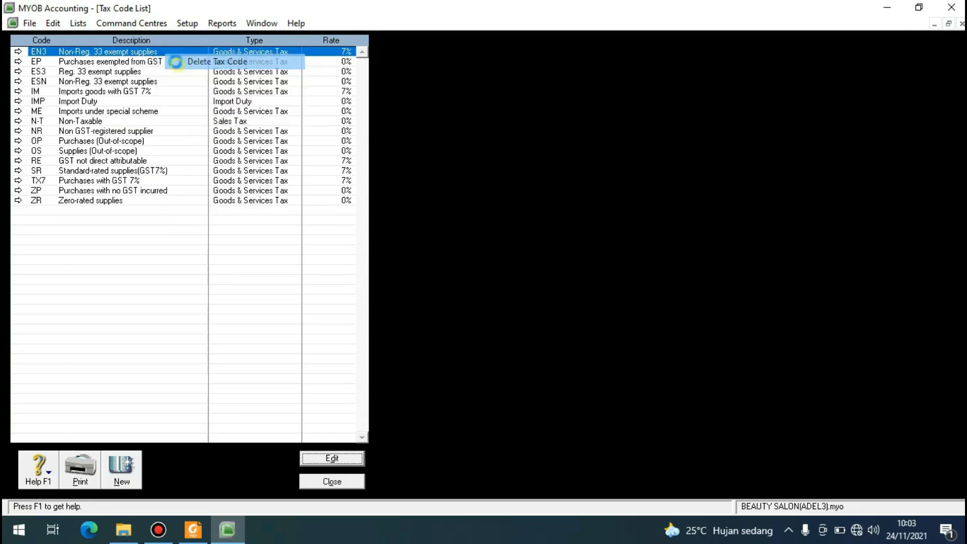
right_click(173, 52)
click(174, 59)
Delete the tax codes ES3, ESN, IM, IMP and ME from the tax code list.
right_click(172, 52)
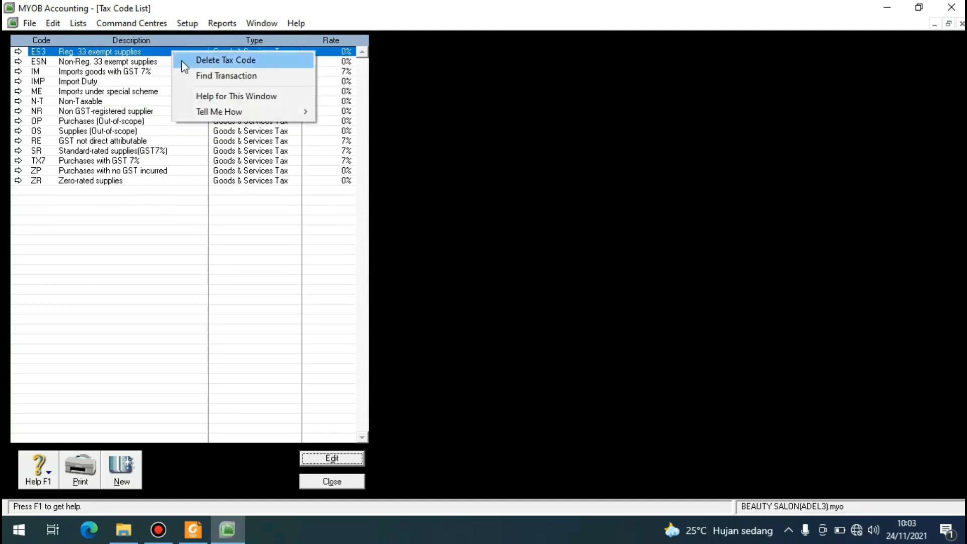
click(174, 59)
right_click(172, 52)
click(173, 58)
right_click(172, 53)
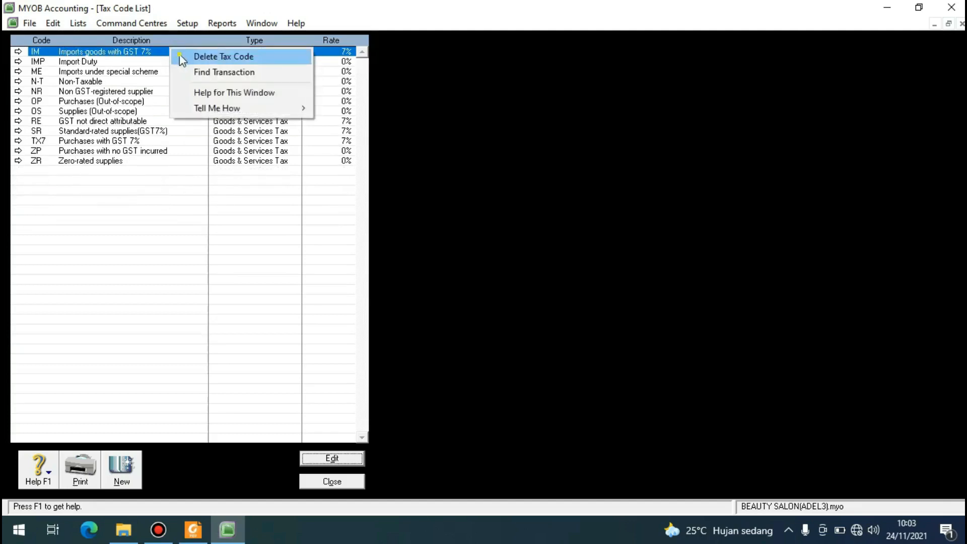
click(174, 59)
right_click(172, 53)
click(174, 59)
right_click(174, 54)
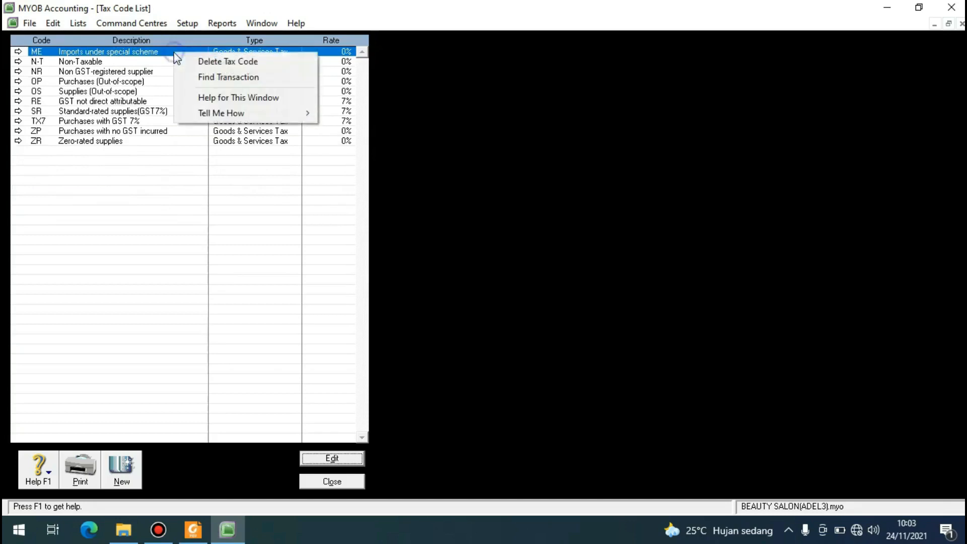
click(175, 60)
Keeping N-T, delete the tax codes NR, OP and OS from the tax code list.
right_click(171, 63)
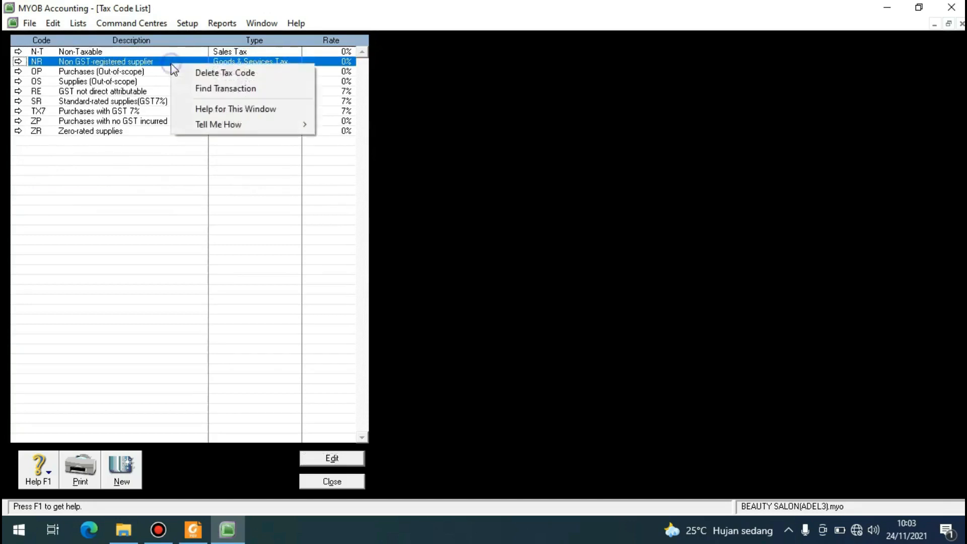
click(180, 70)
right_click(173, 64)
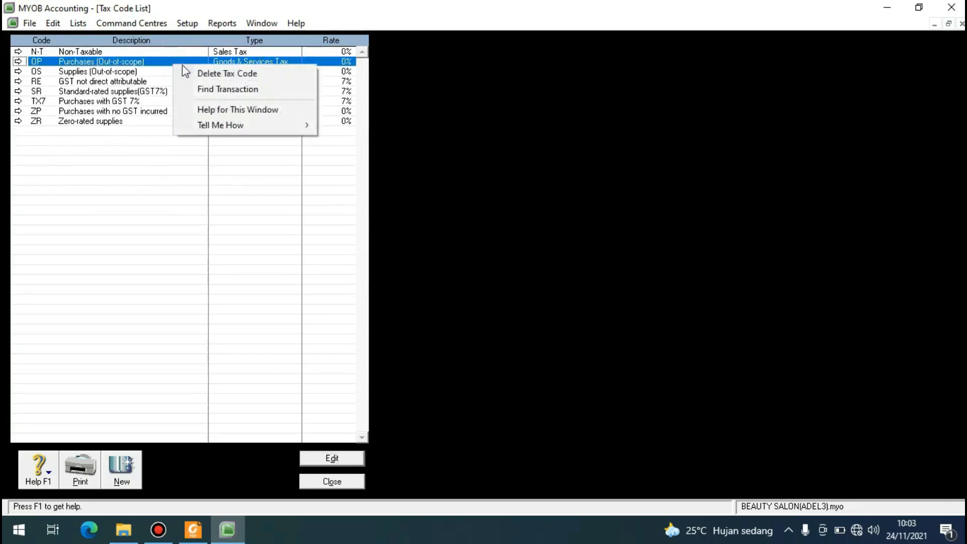
click(179, 69)
right_click(176, 62)
click(175, 62)
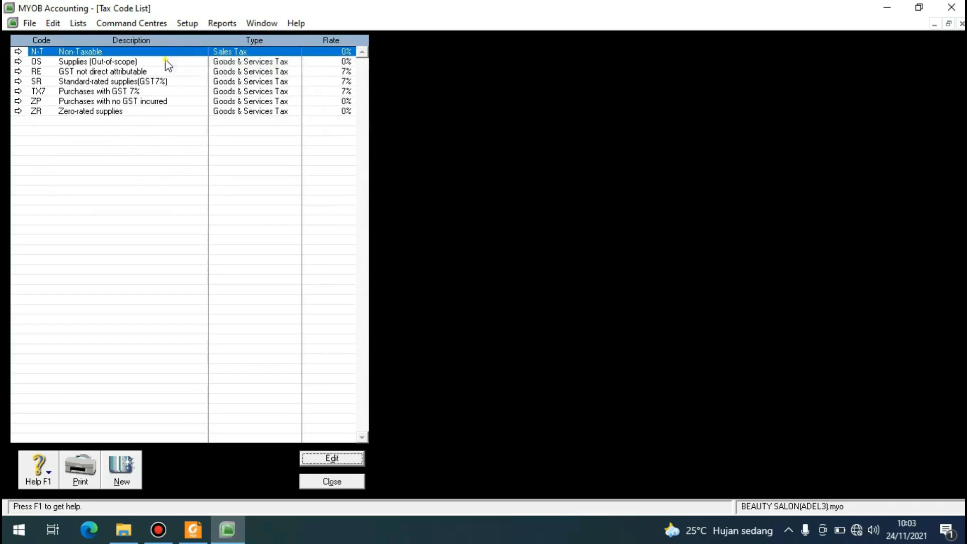
right_click(168, 61)
click(181, 70)
Delete the tax codes RE, ZP and ZR, keeping N-T, SR and TX7 in the list.
right_click(170, 64)
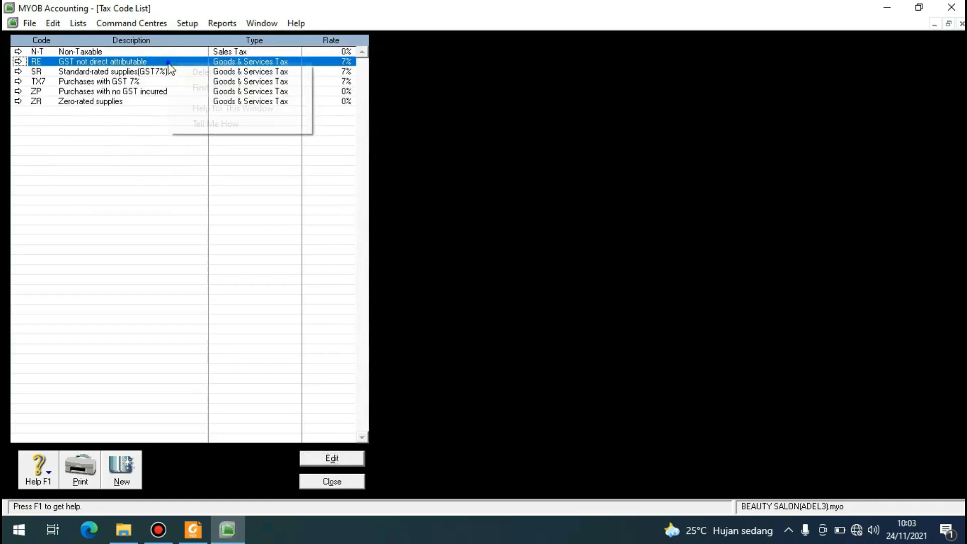
click(181, 70)
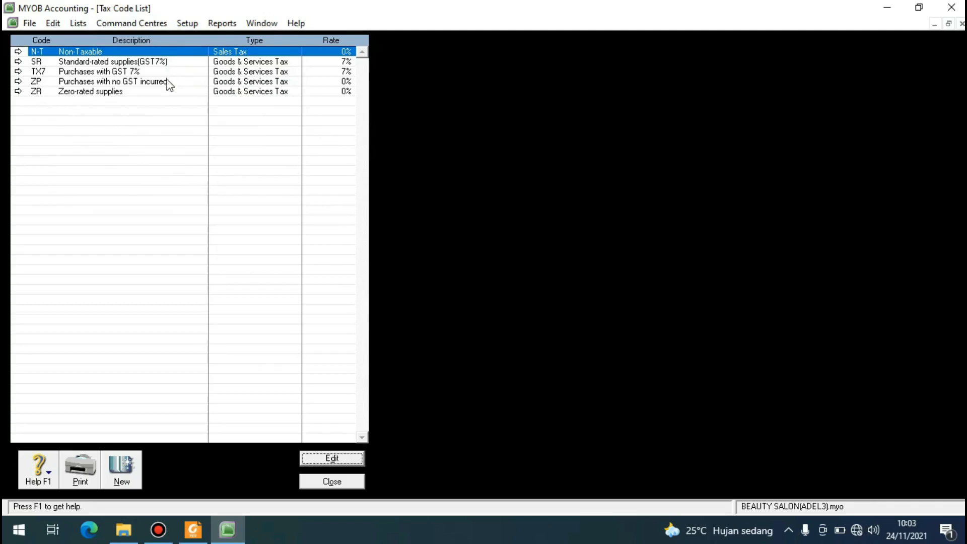
right_click(169, 80)
click(183, 86)
right_click(178, 82)
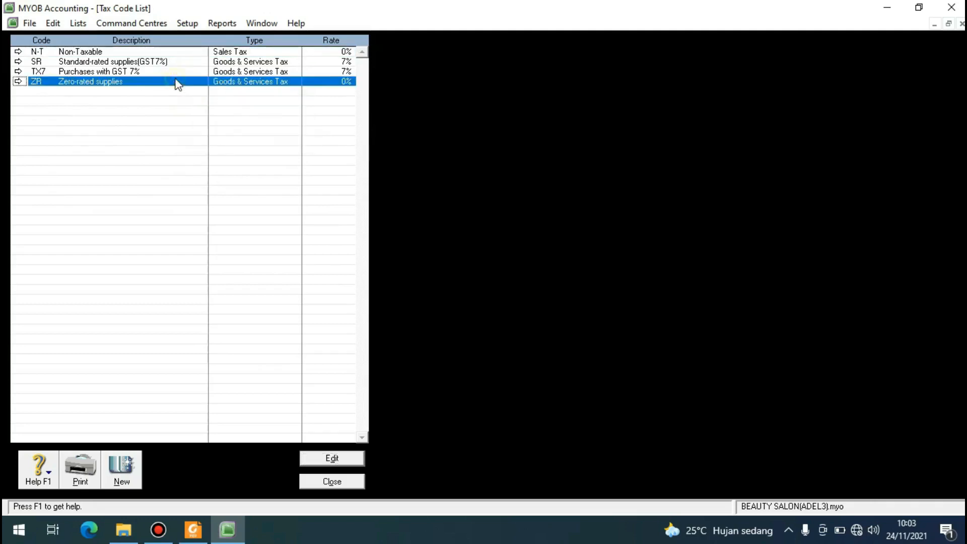
click(194, 87)
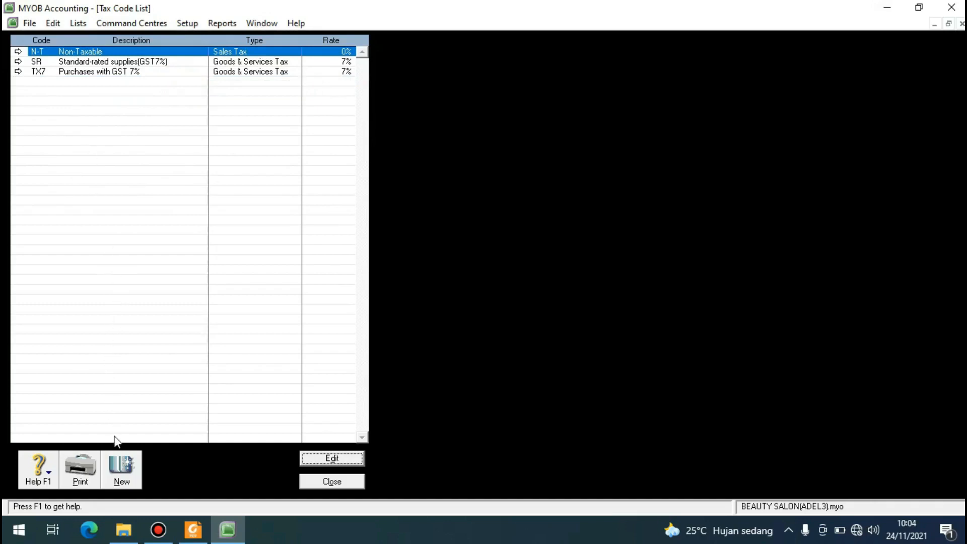
Create a tax code VAT described as Value Added Tax with a rate of 10%.
click(120, 476)
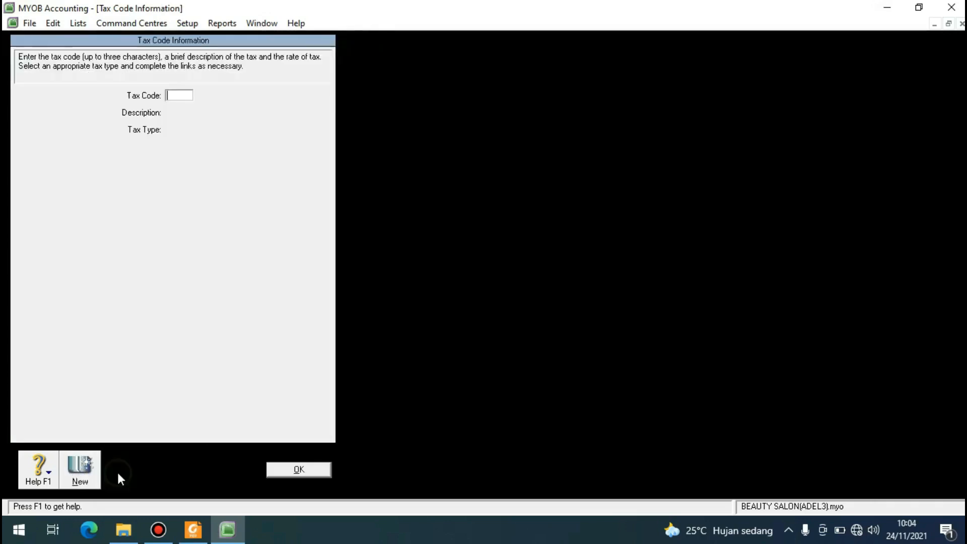
click(171, 97)
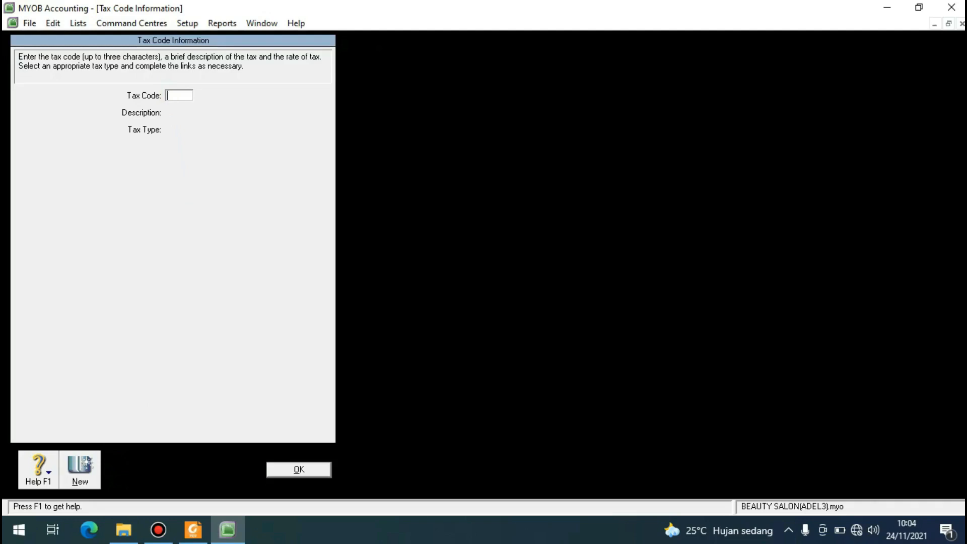
text(VAT)
key(Tab)
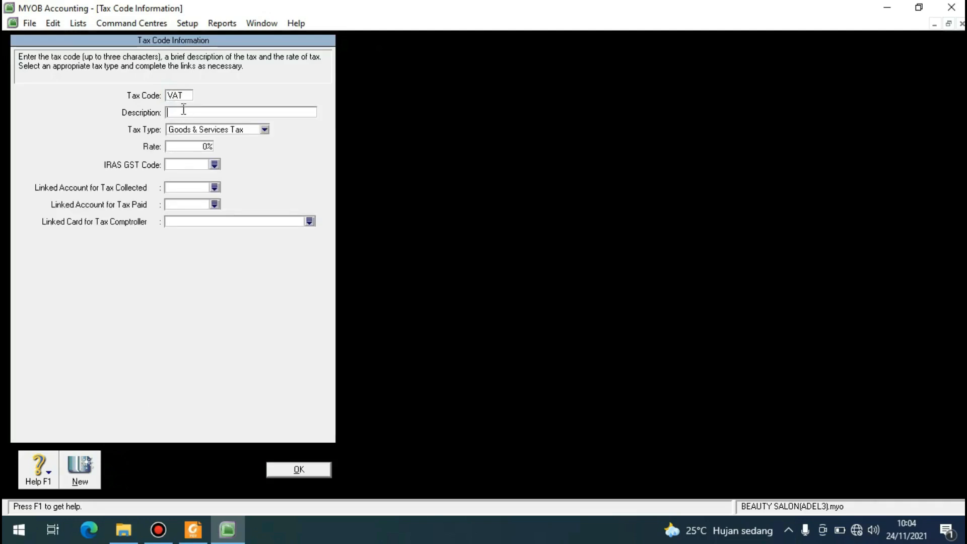
text(Value Added Tax)
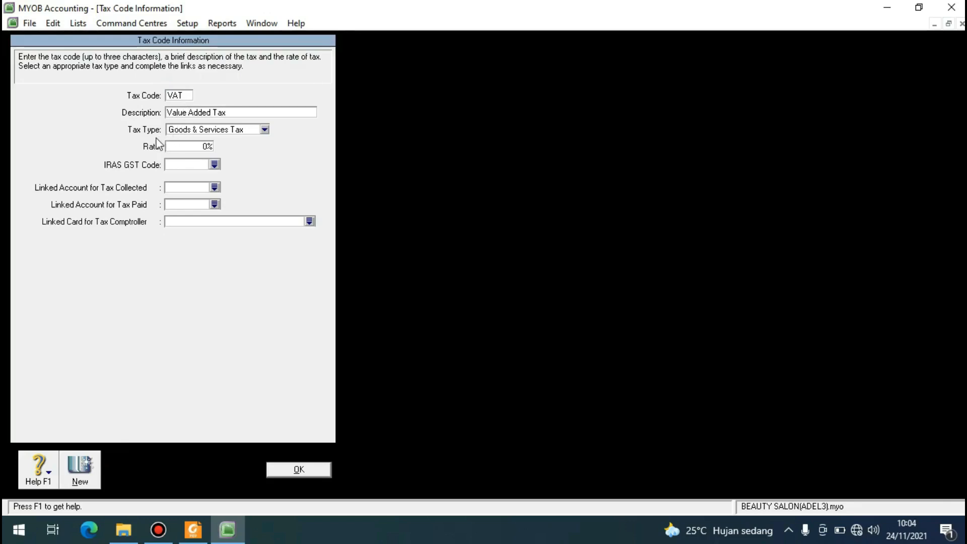
click(189, 146)
text(1)
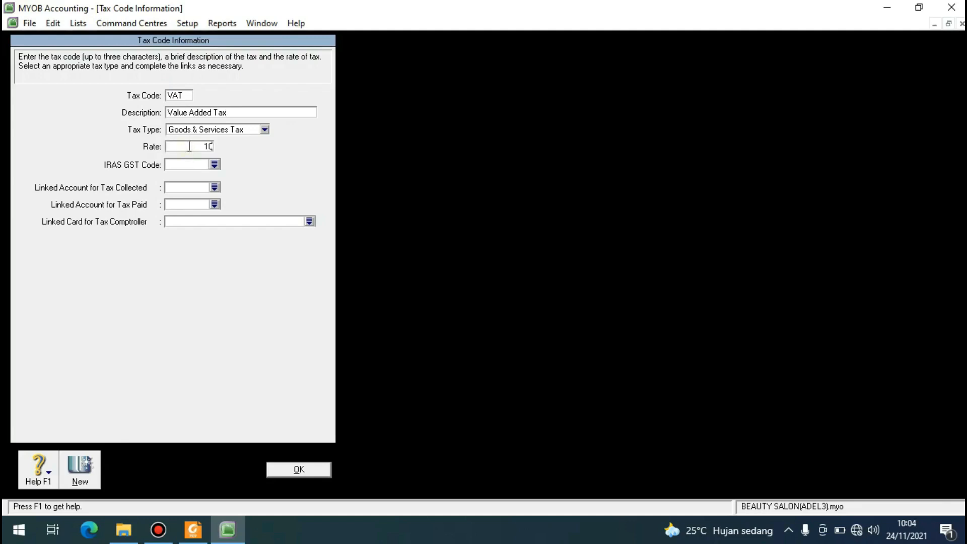
text(0%)
Link the VAT code's tax collected to 2-2310 VAT Collected and tax paid to 2-2330 VAT Paid, save it and close the tax code list.
click(215, 187)
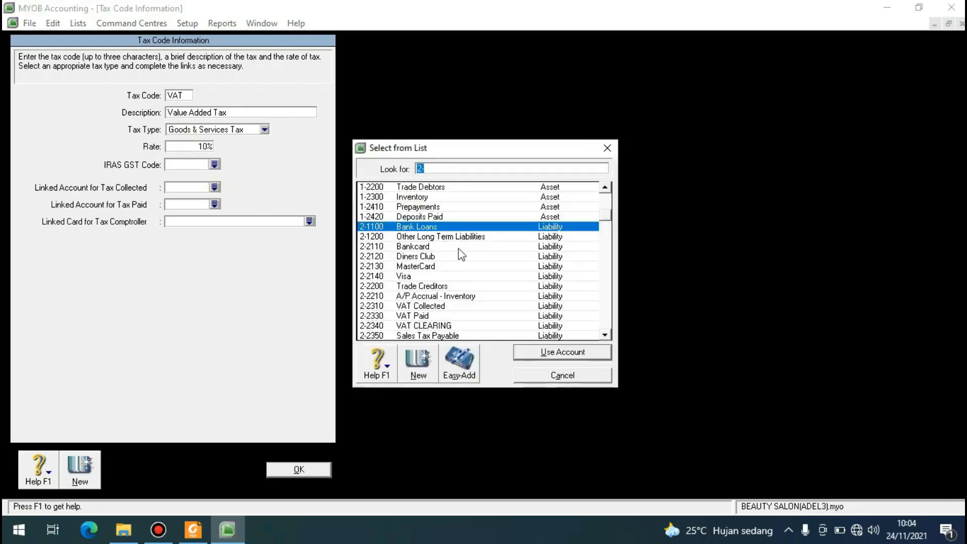
scroll(434, 267, down, 2)
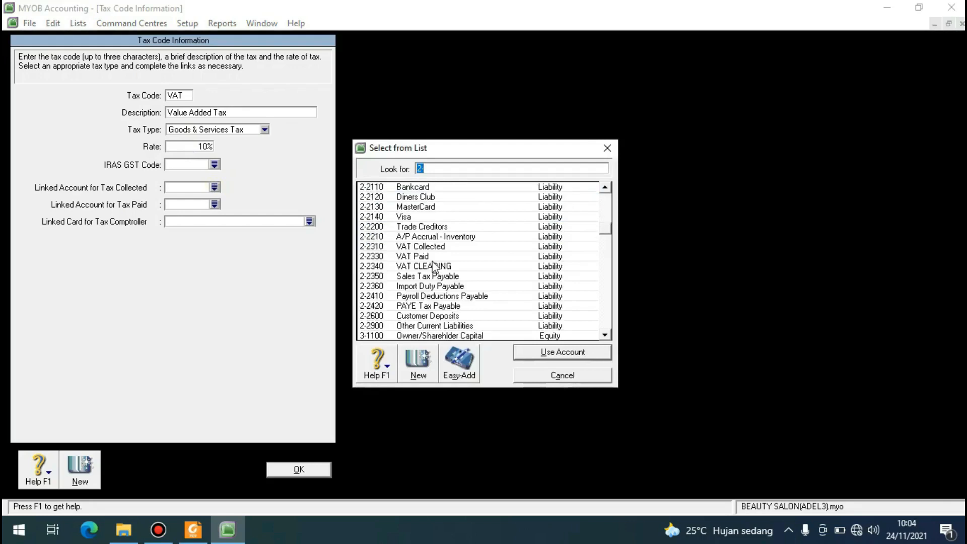
click(435, 246)
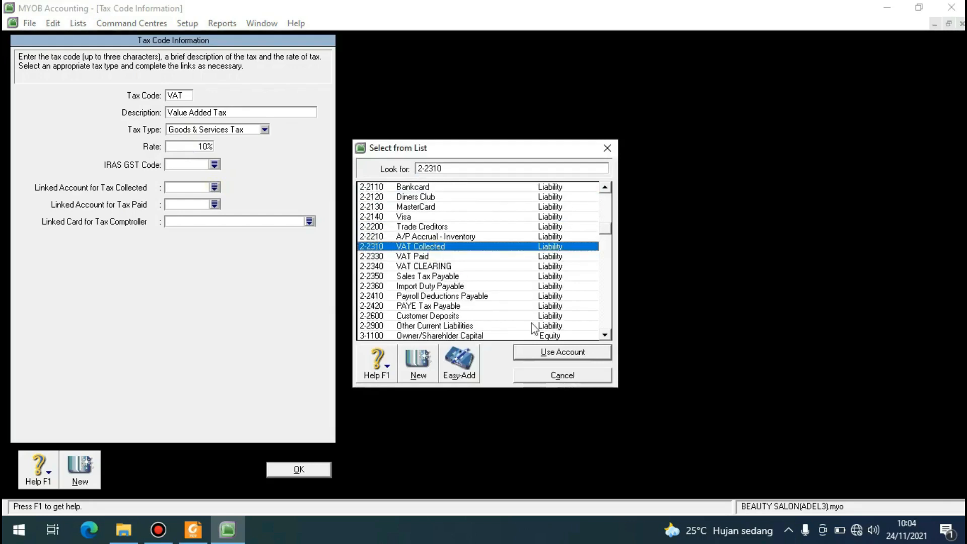
click(544, 353)
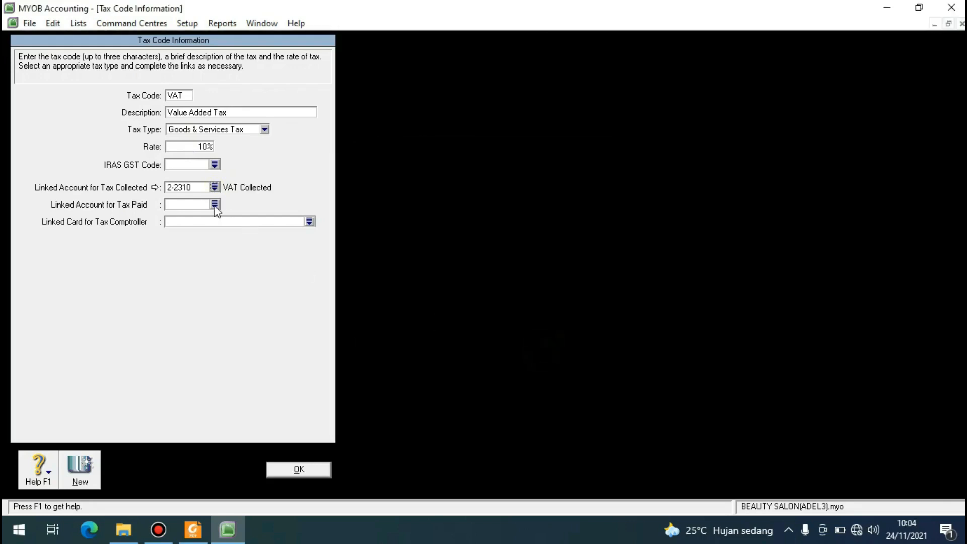
click(214, 204)
click(426, 316)
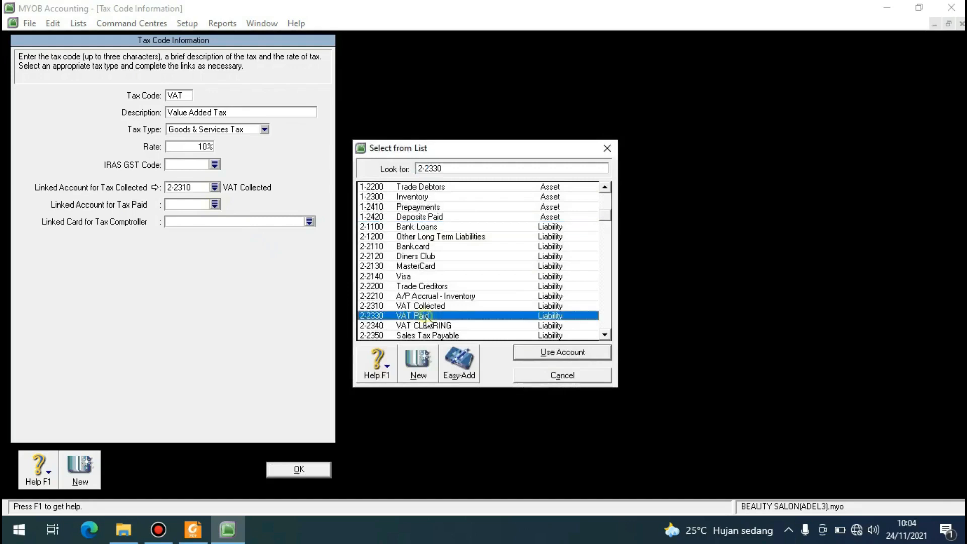
click(523, 353)
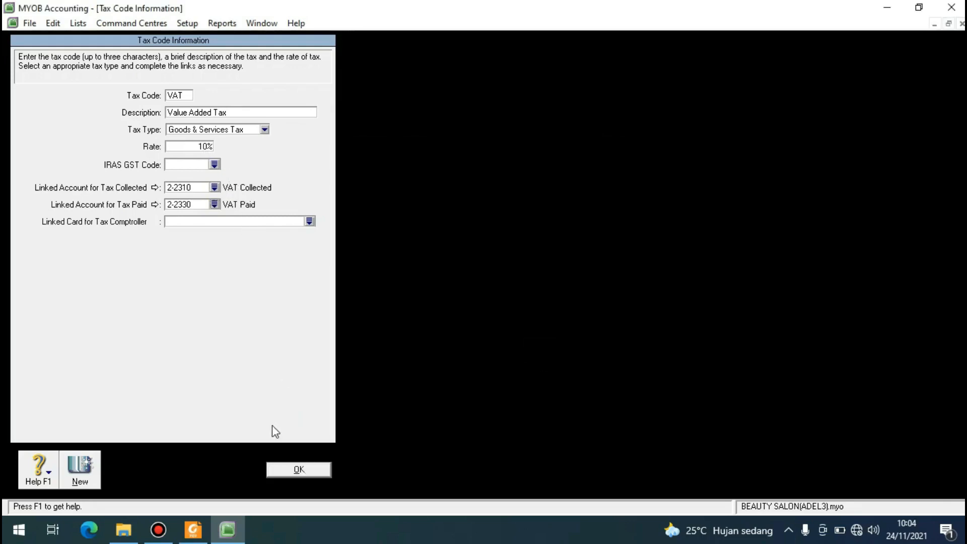
click(298, 471)
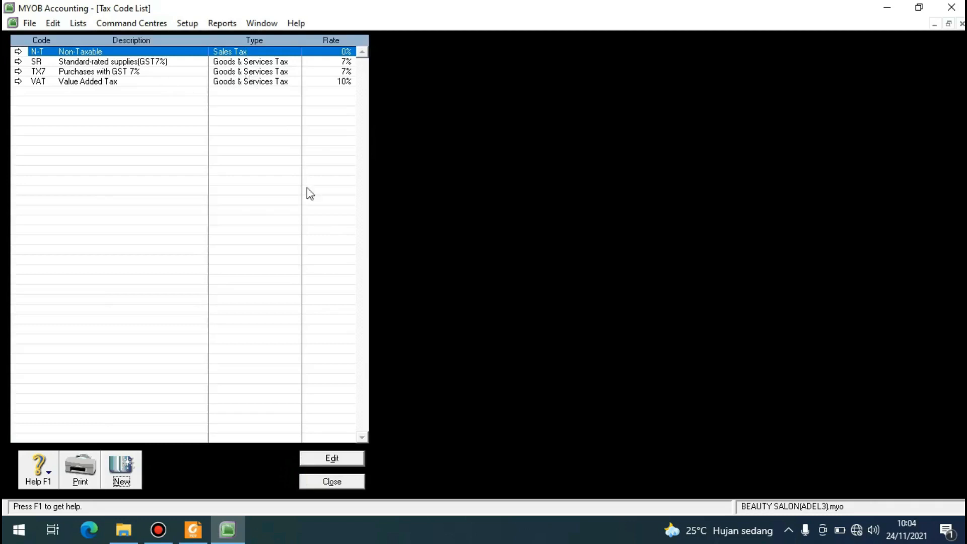
click(343, 82)
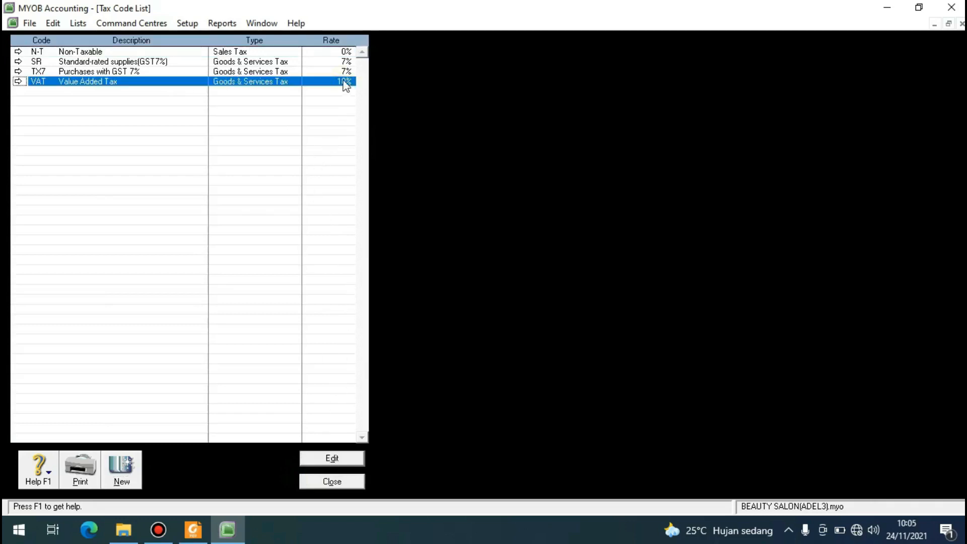
click(326, 481)
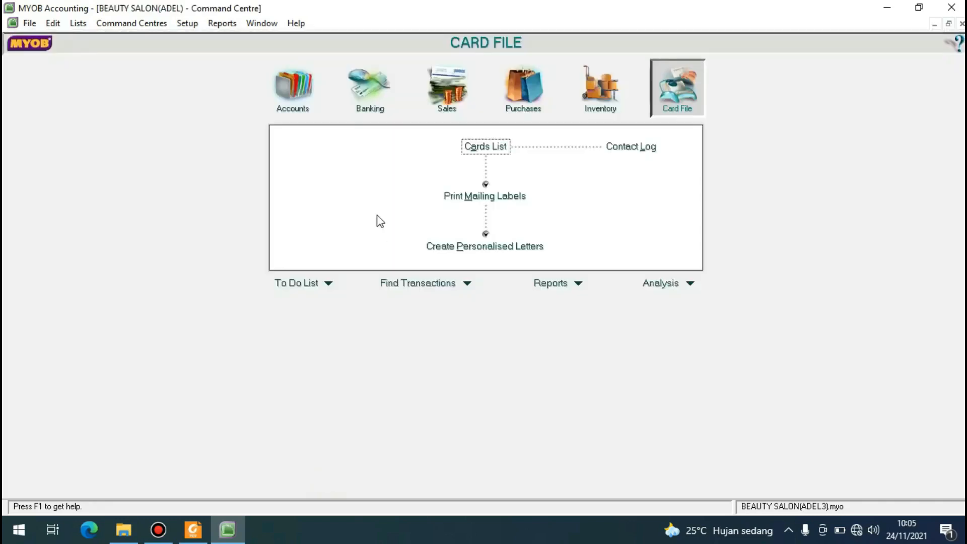
Add a detail job with job number P and name PRODUCT to the jobs list.
click(76, 23)
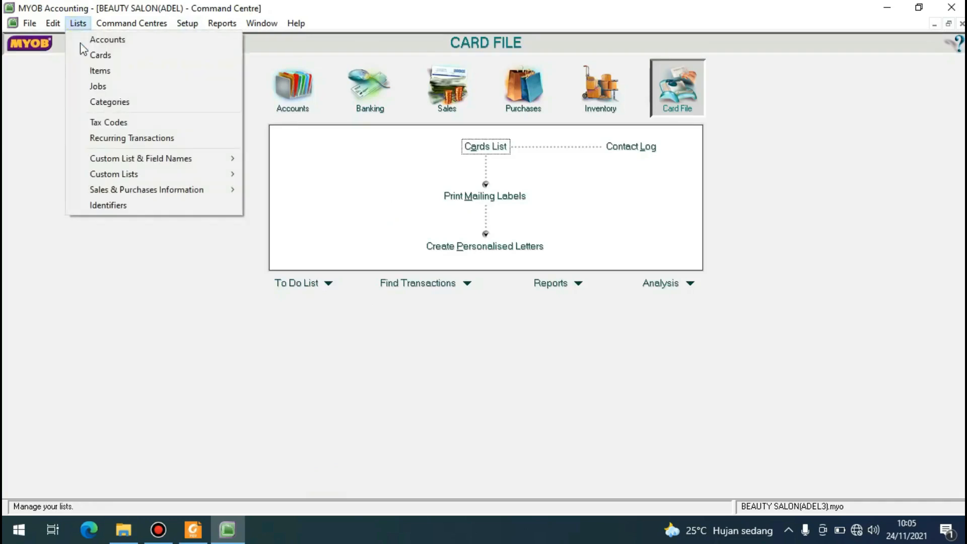
click(99, 86)
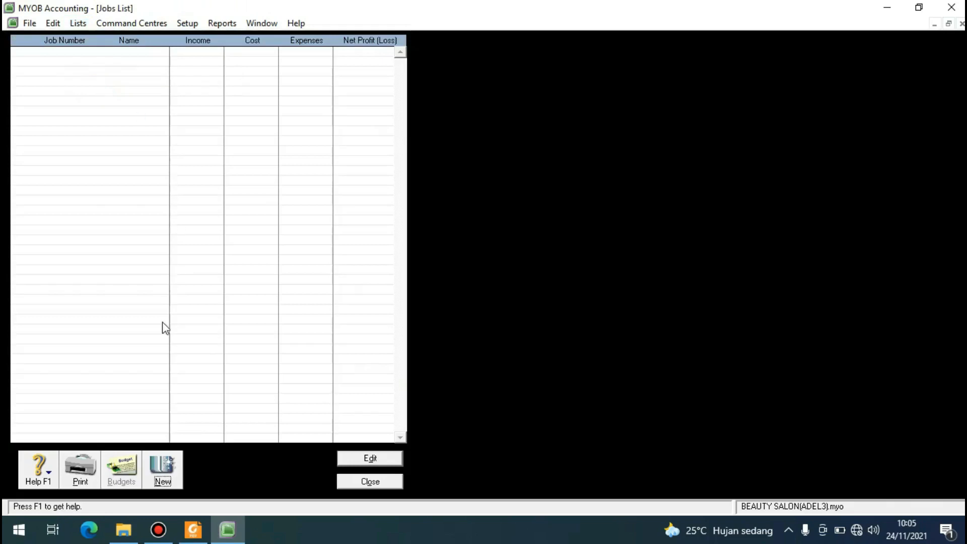
click(163, 471)
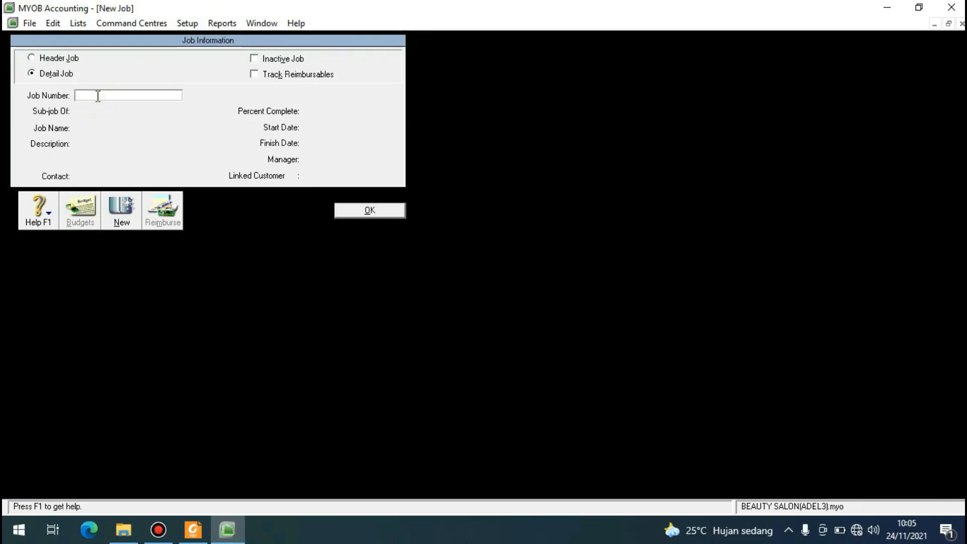
text(P)
key(Tab)
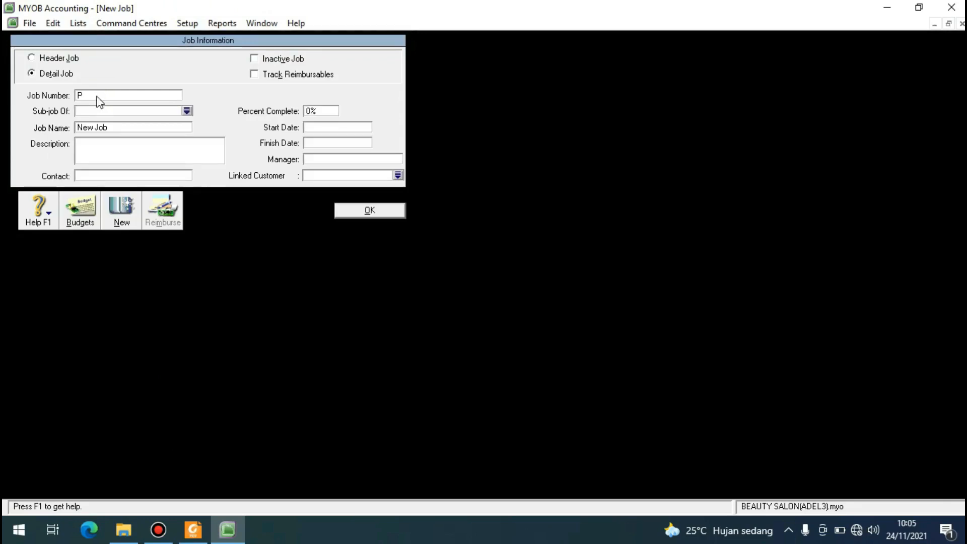
click(111, 129)
key(BackSpace)
text(PRODUCT)
Add a detail job with job number S and name SERVICE, save it and close the jobs list.
click(122, 209)
text(S)
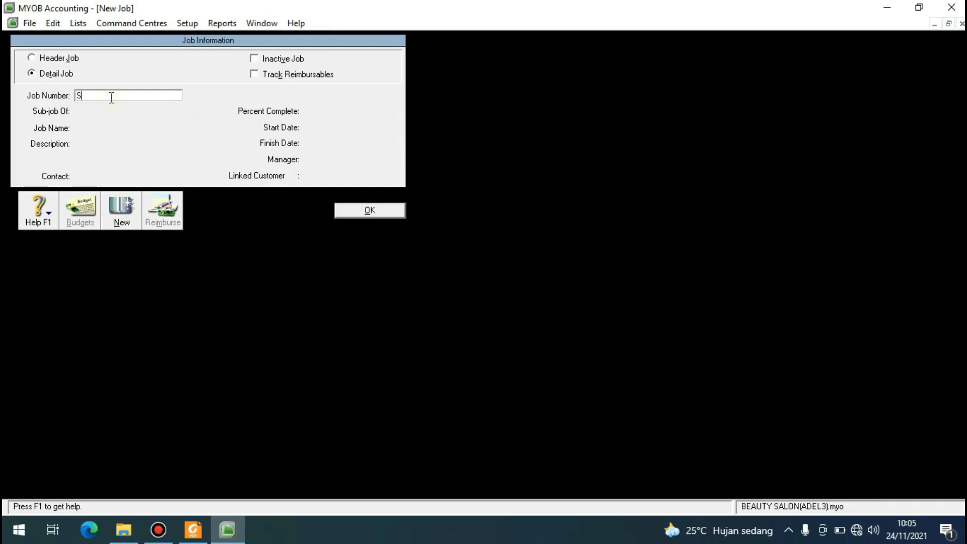
key(Tab)
click(120, 126)
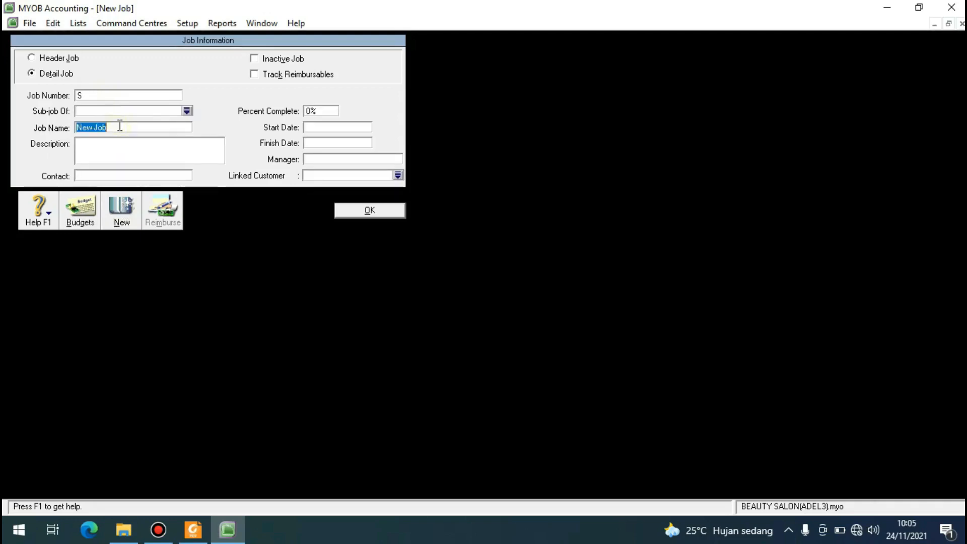
text(SERVICE)
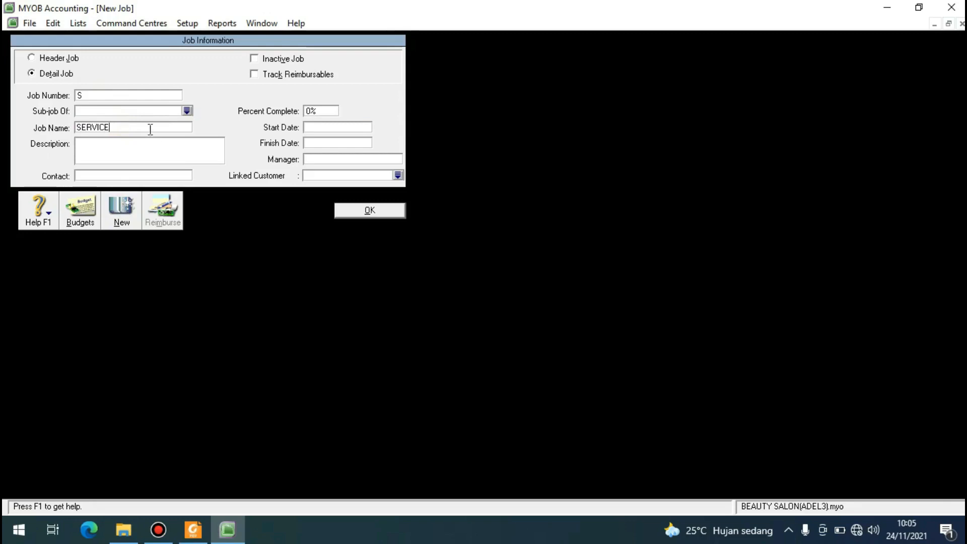
click(351, 210)
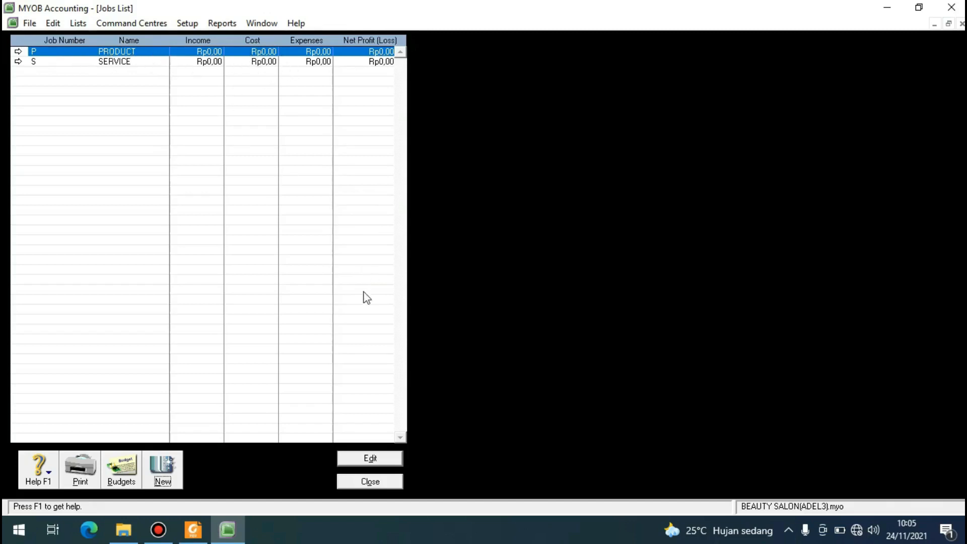
click(374, 481)
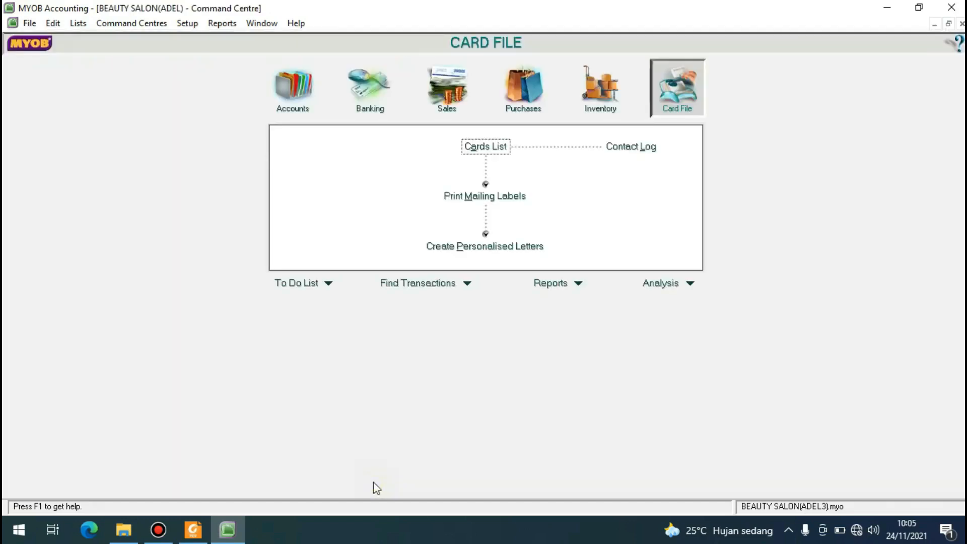
Start a new category in the categories list with the category ID BJR.
click(76, 24)
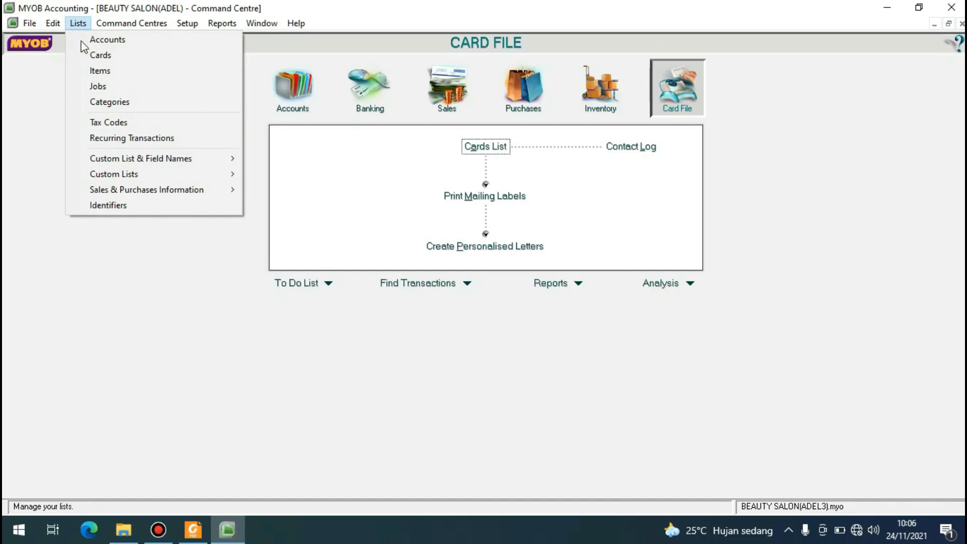
click(103, 100)
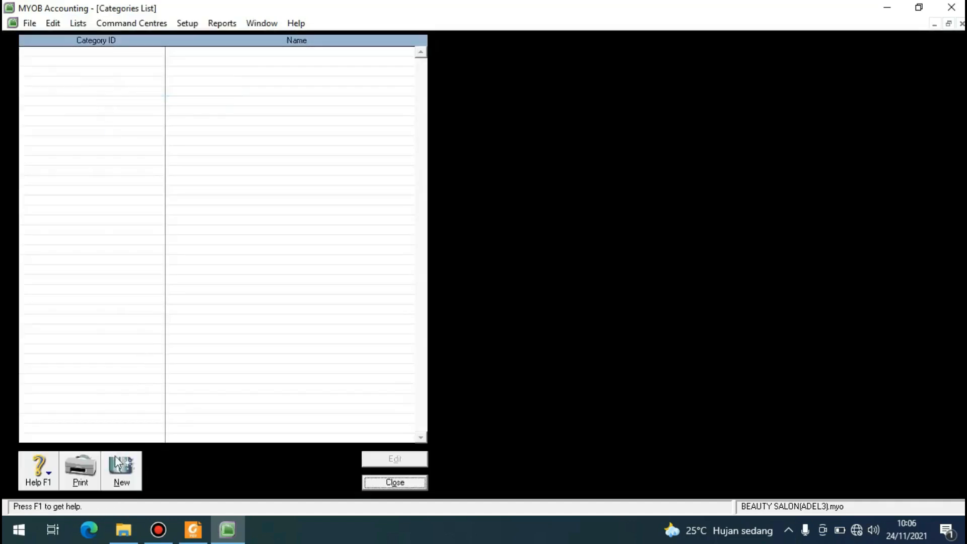
click(121, 470)
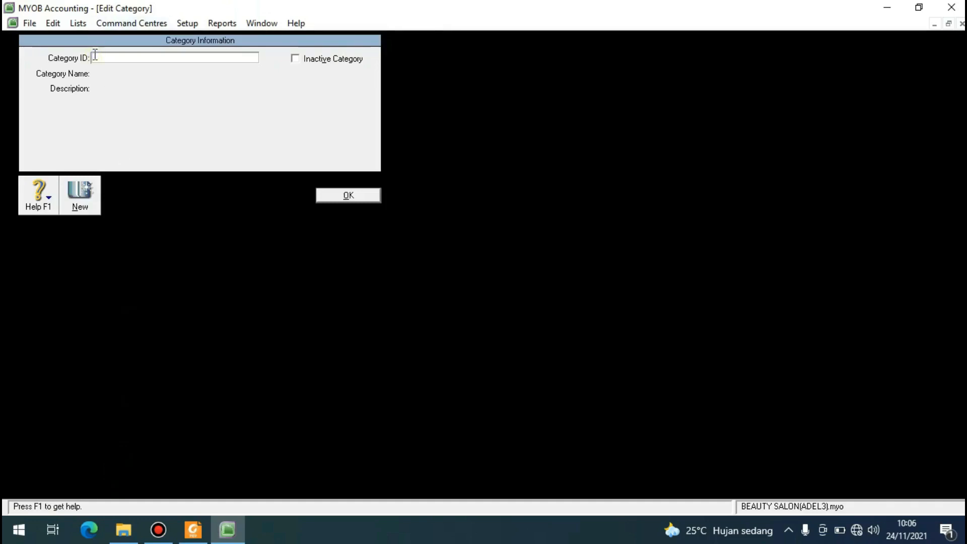
text(BJR)
key(Tab)
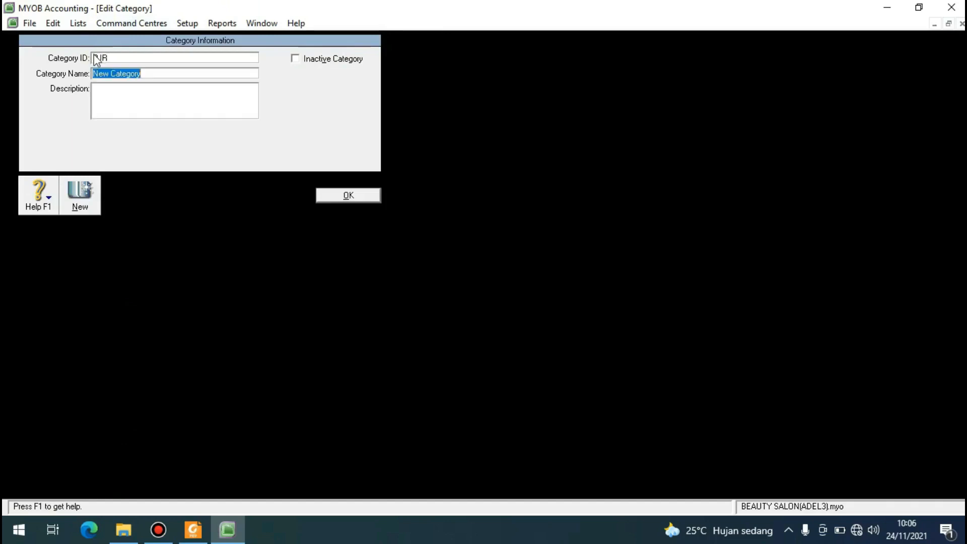
Replace the BJR category's default name with BANJARNEGARA.
click(154, 74)
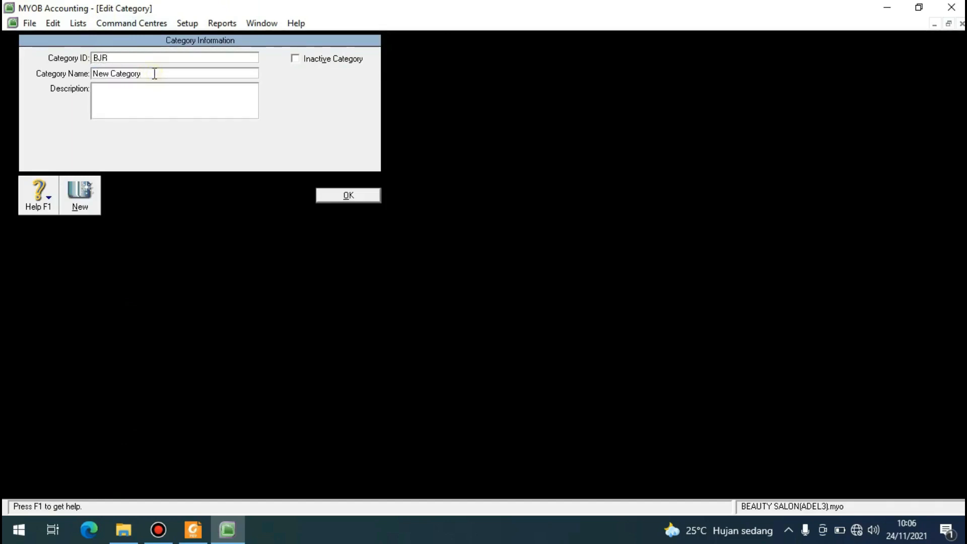
key(BackSpace)
key(BackSpace)
key(BackSpace)
key(BackSpace)
key(BackSpace)
key(BackSpace)
key(BackSpace)
key(BackSpace)
key(BackSpace)
key(BackSpace)
key(BackSpace)
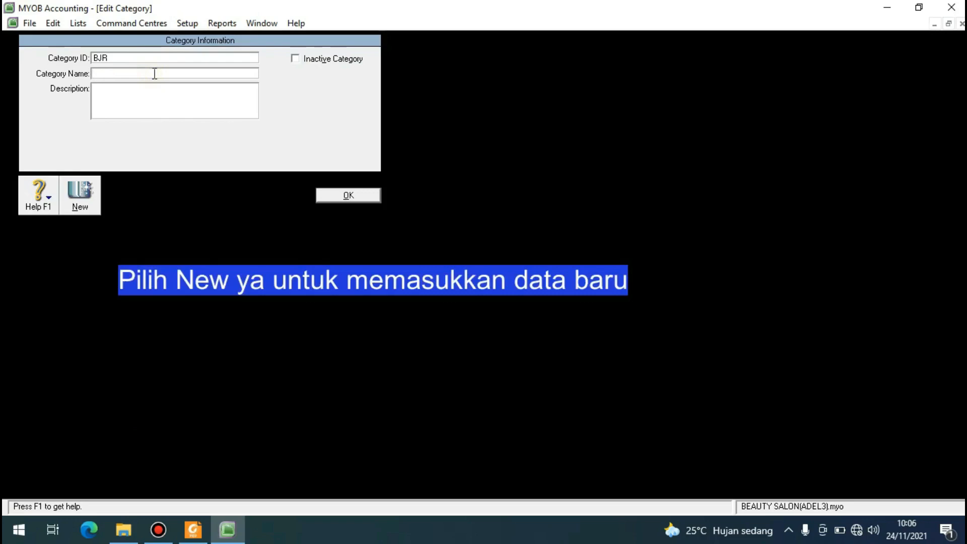
key(XF86MonBrightnessUp)
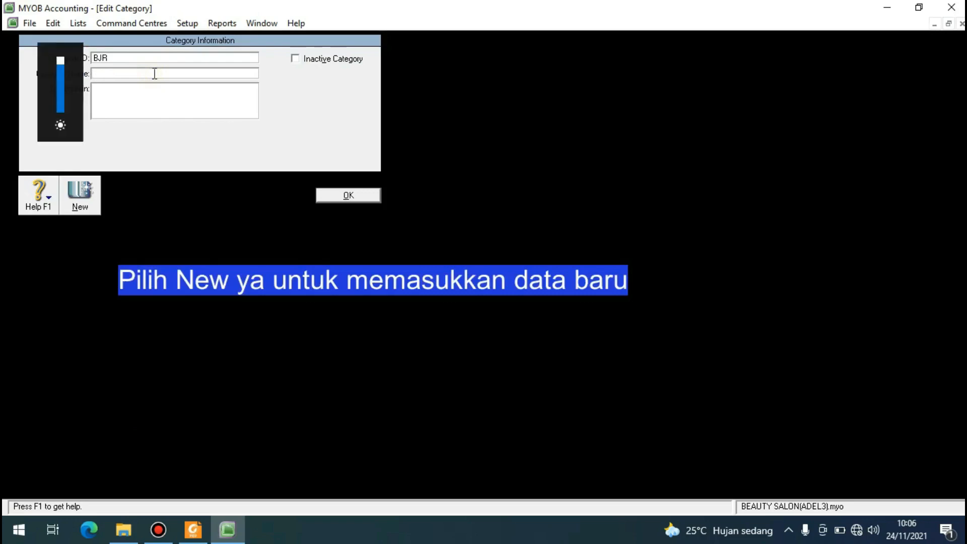
key(XF86MonBrightnessDown)
key(XF86MonBrightnessDown)
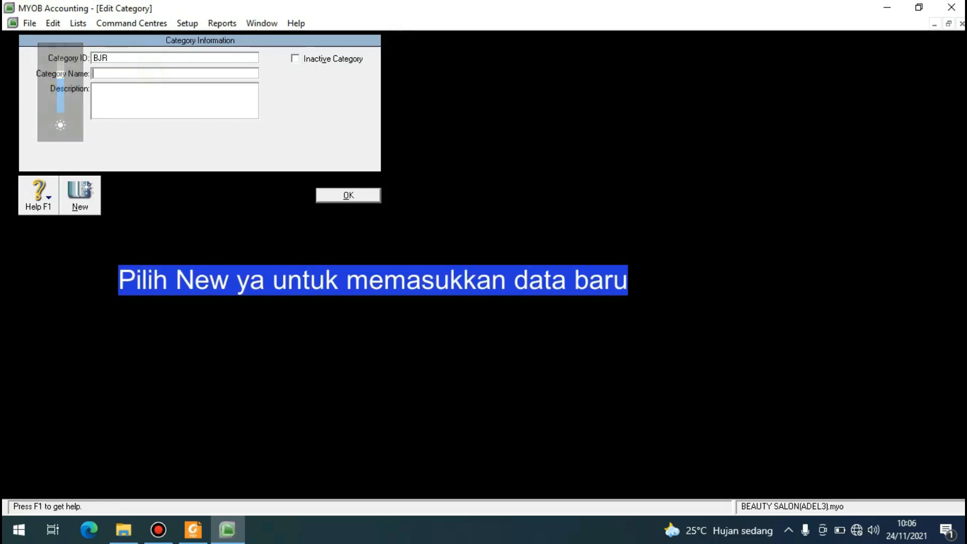
text(BANJARNEGARA)
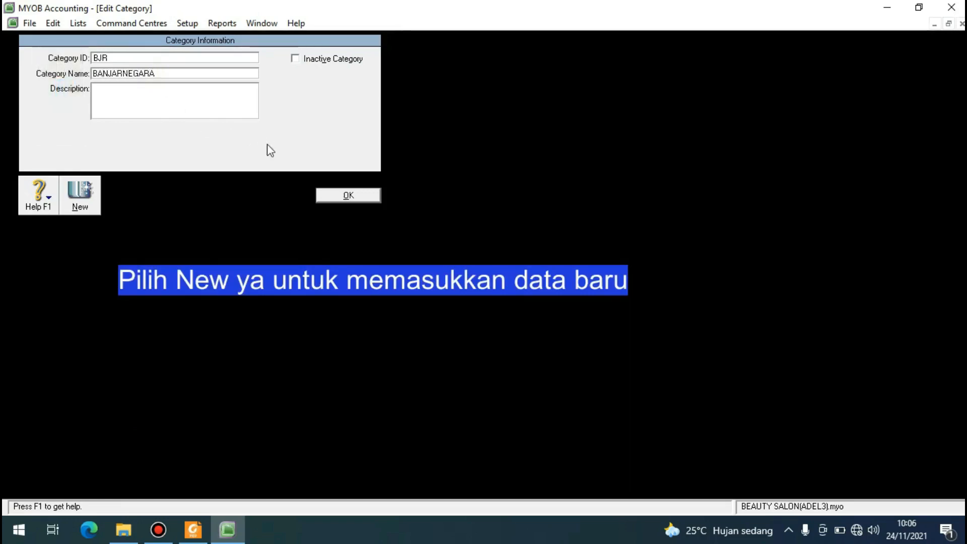
Add another category with ID PWT and name PURWOKERTO.
click(86, 189)
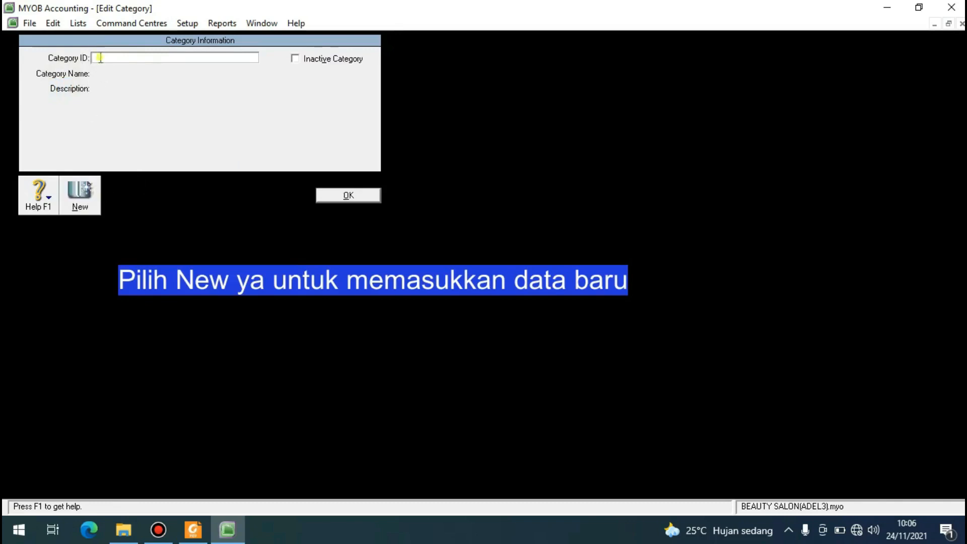
text(PWT)
key(Tab)
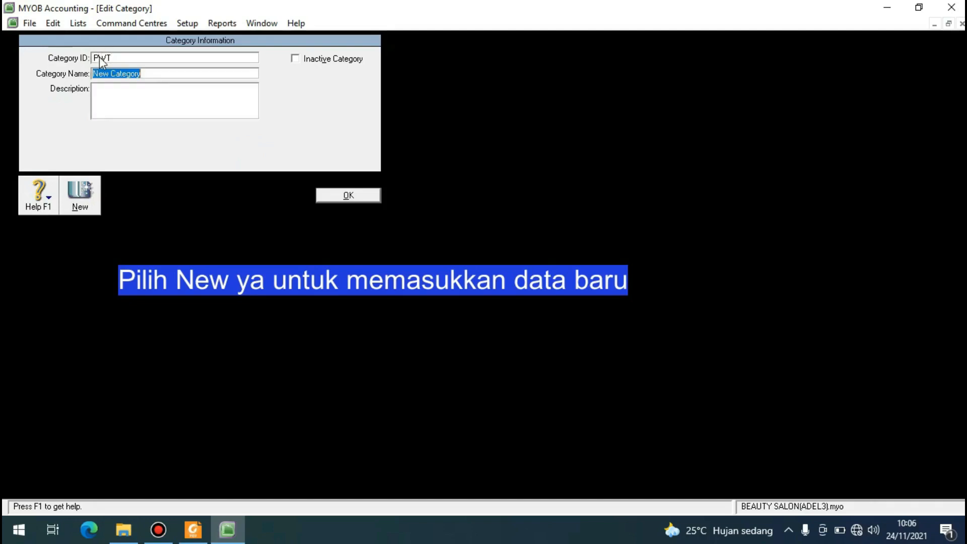
key(BackSpace)
text(PURWOKERTO)
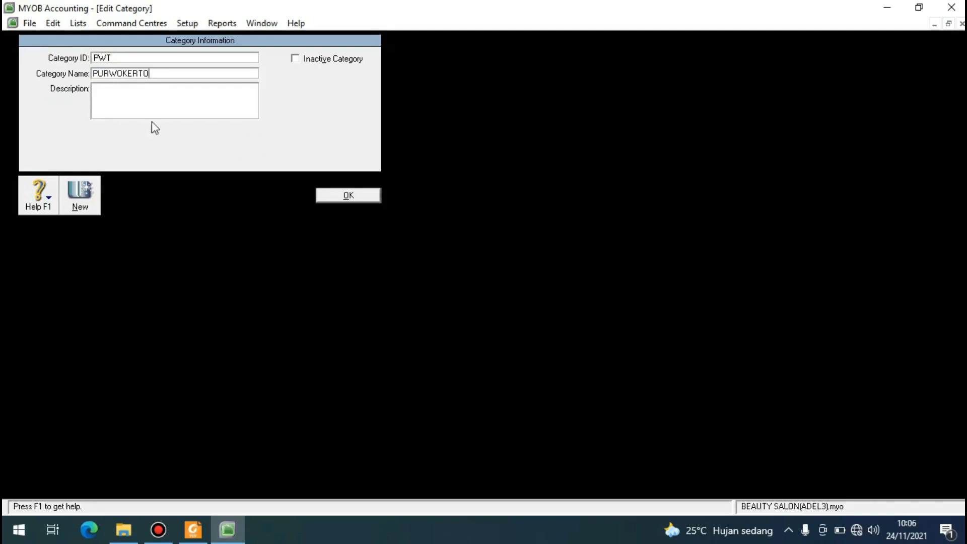
key(Tab)
Add a category with ID CLP and name CILACAP, save it and close the categories list.
click(80, 190)
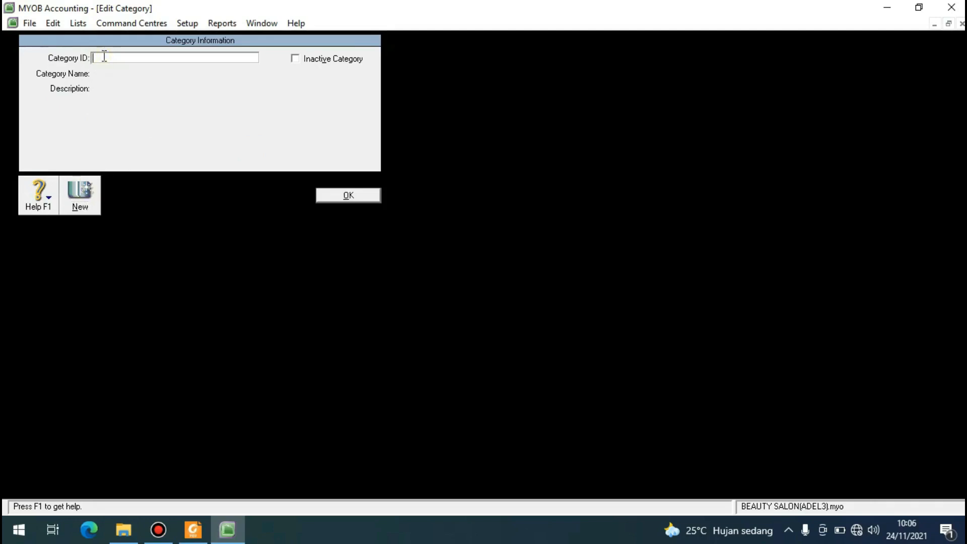
text(CLP)
key(Tab)
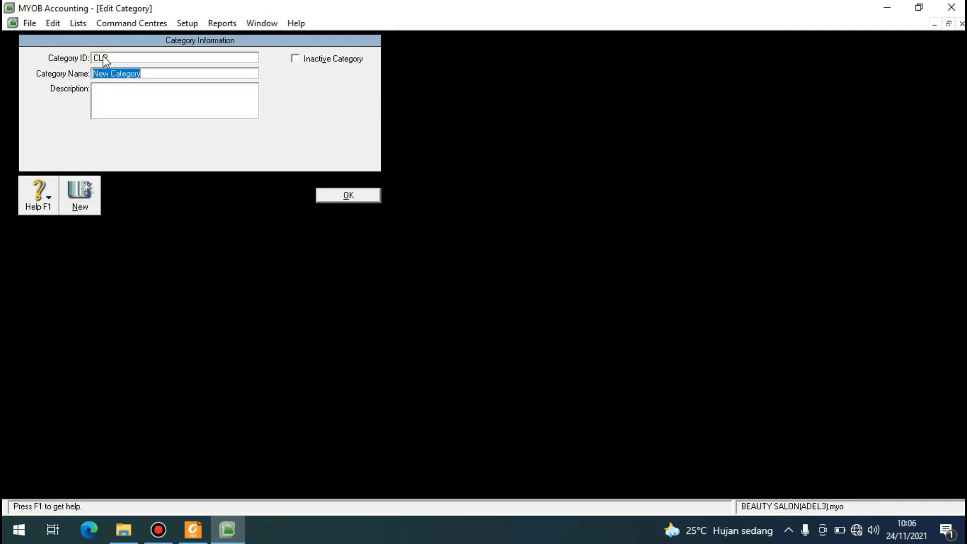
text(CILACAP)
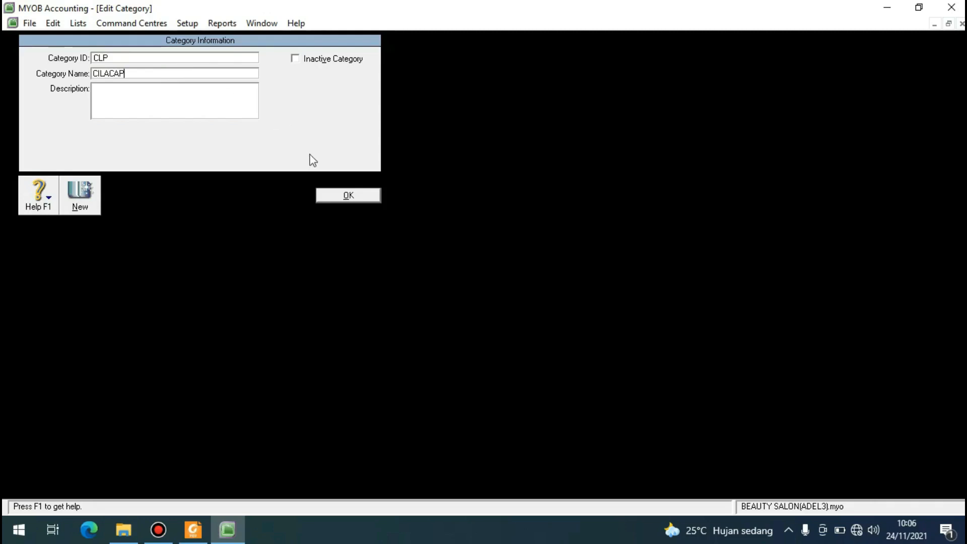
click(341, 195)
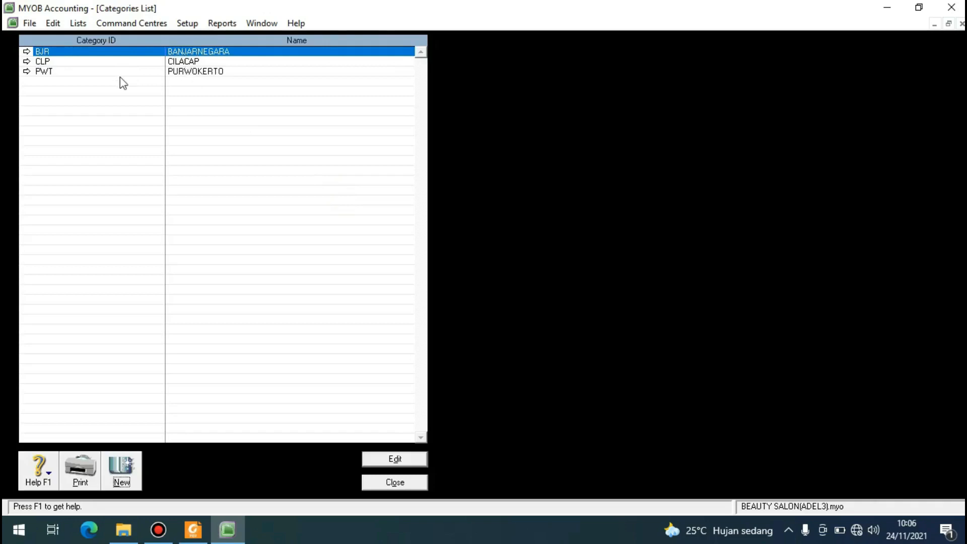
click(394, 483)
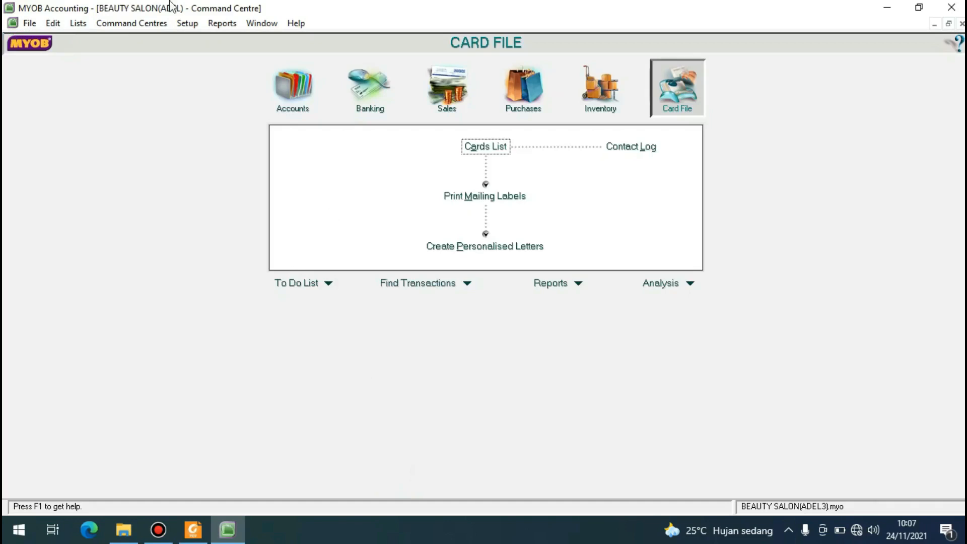
Start a new card in the cards list with type Customer and designation Company, ready for its name.
click(79, 24)
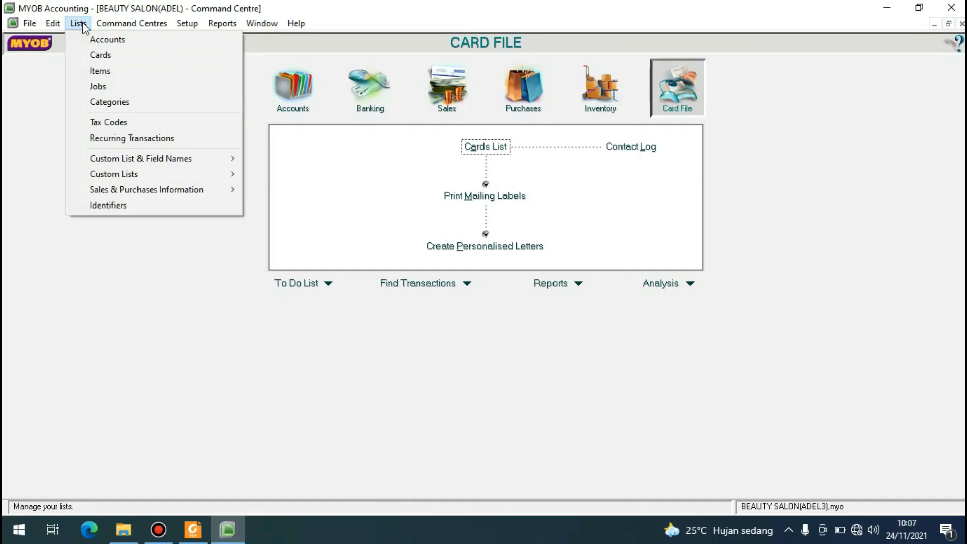
click(91, 54)
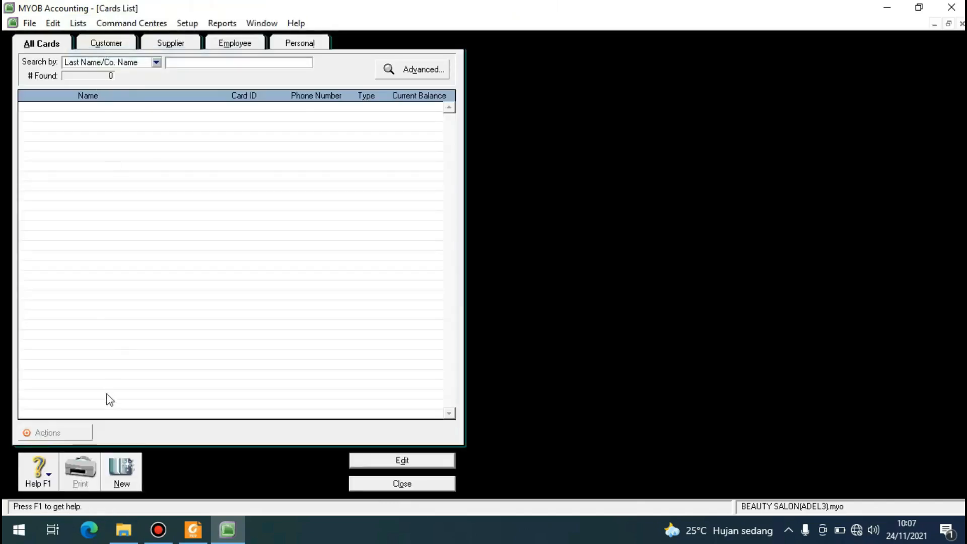
click(120, 469)
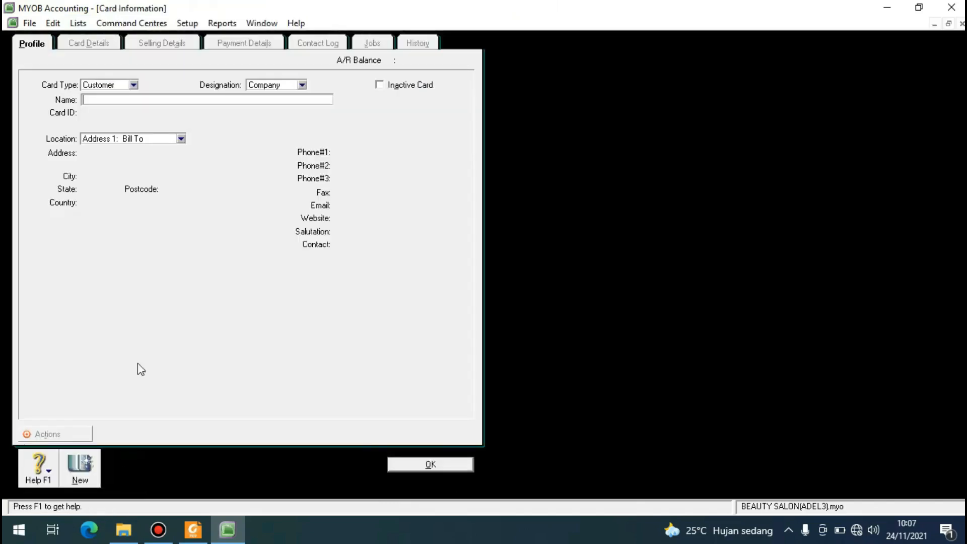
click(103, 99)
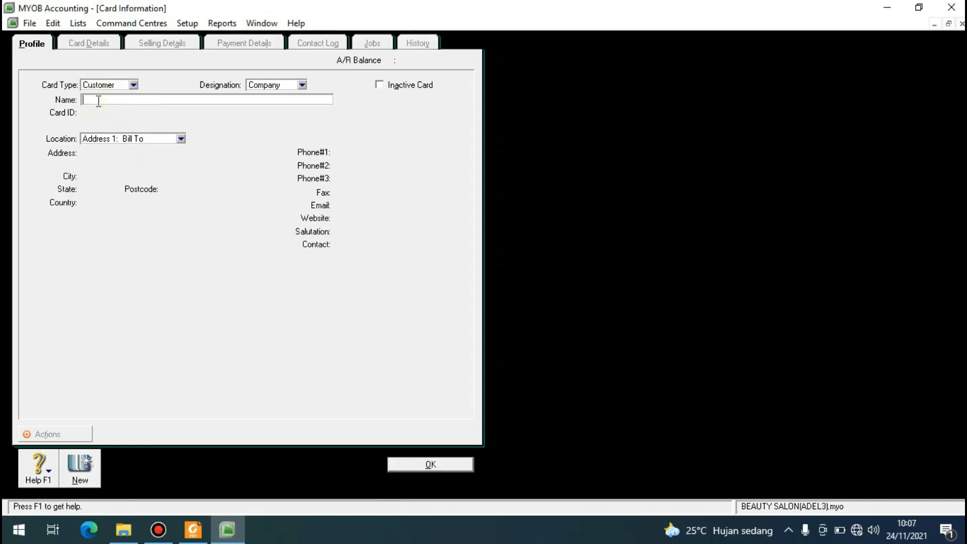
Name the open customer card WELLA, and add a second company customer card named TIGI.
text(WELLA)
key(Tab)
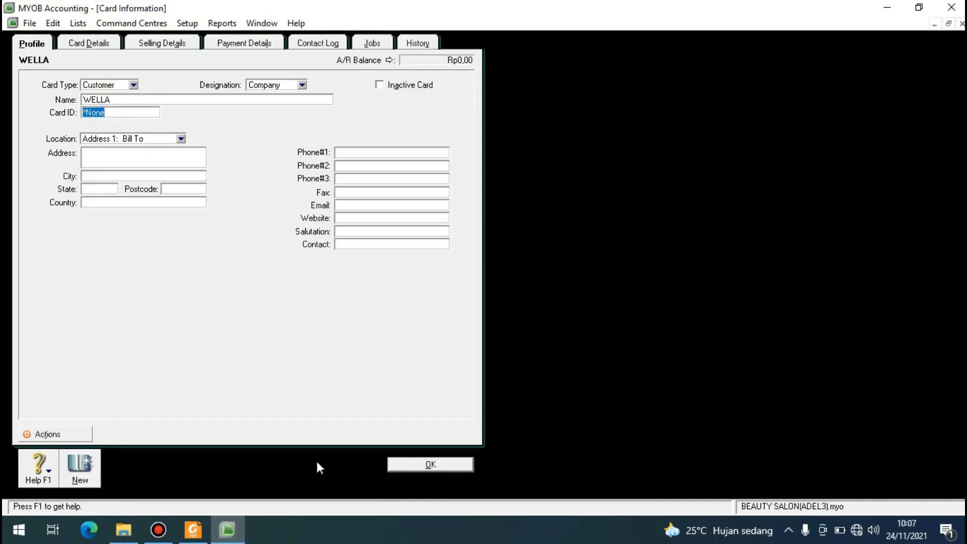
click(81, 469)
click(107, 99)
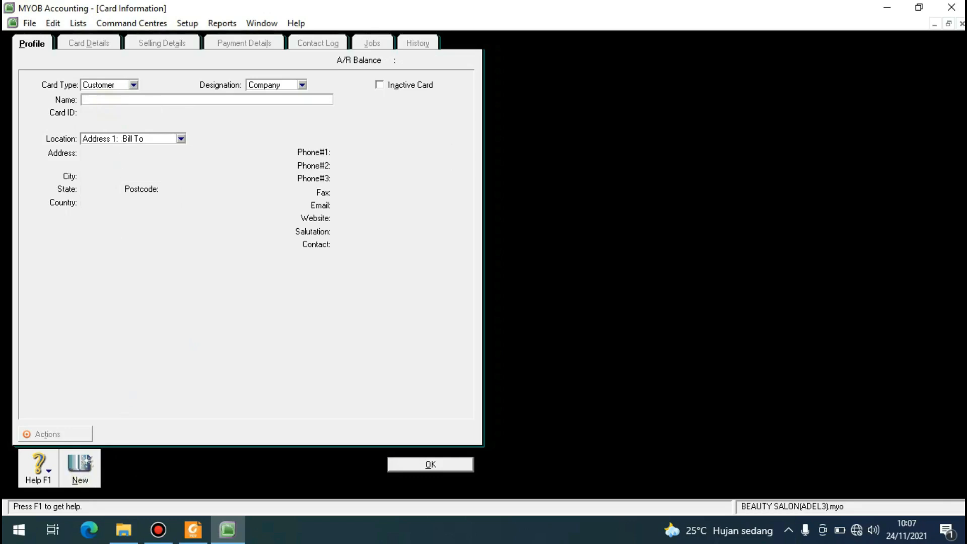
text(TIGI)
key(Tab)
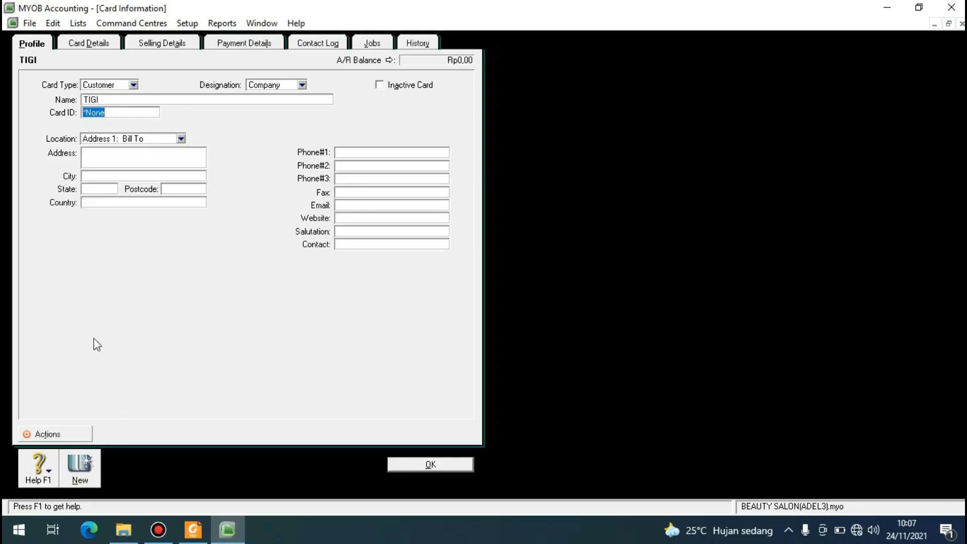
Add another company customer card named SEXY HAIR.
click(77, 476)
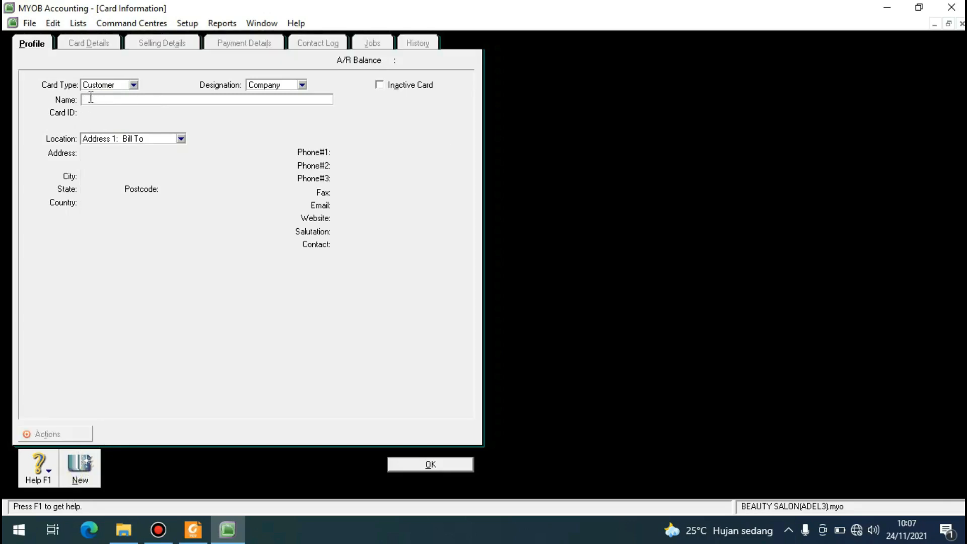
text(SRXY HAIR)
key(Tab)
Create a new card of type Supplier with designation Company and name it REDKEN.
click(80, 475)
click(133, 84)
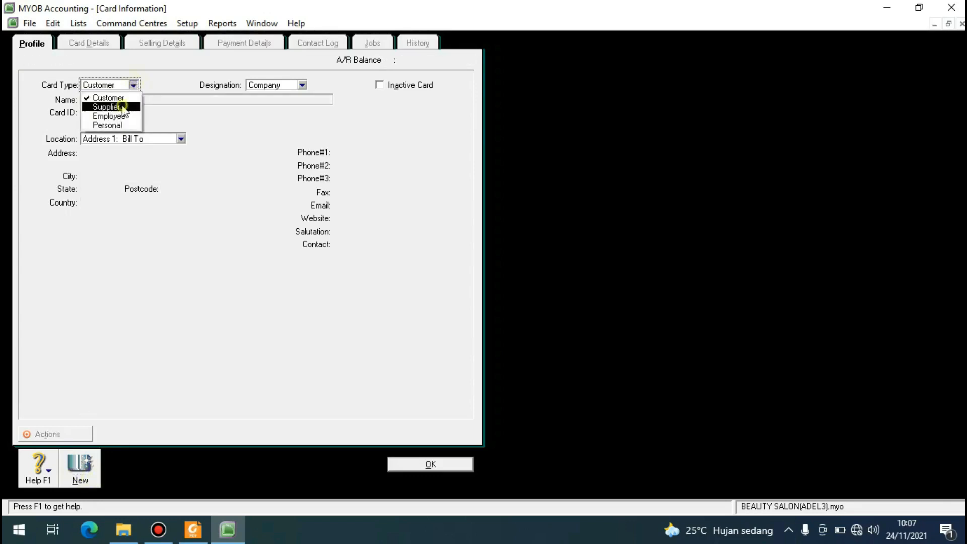
click(121, 104)
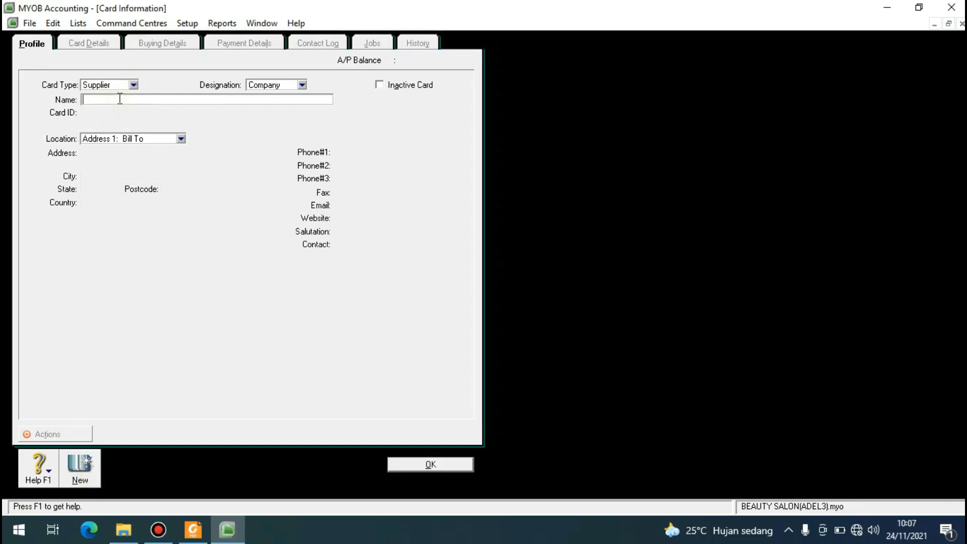
text(REDKEN)
key(Tab)
Add another company supplier card named KENRA.
click(82, 469)
text(KENRA)
key(Tab)
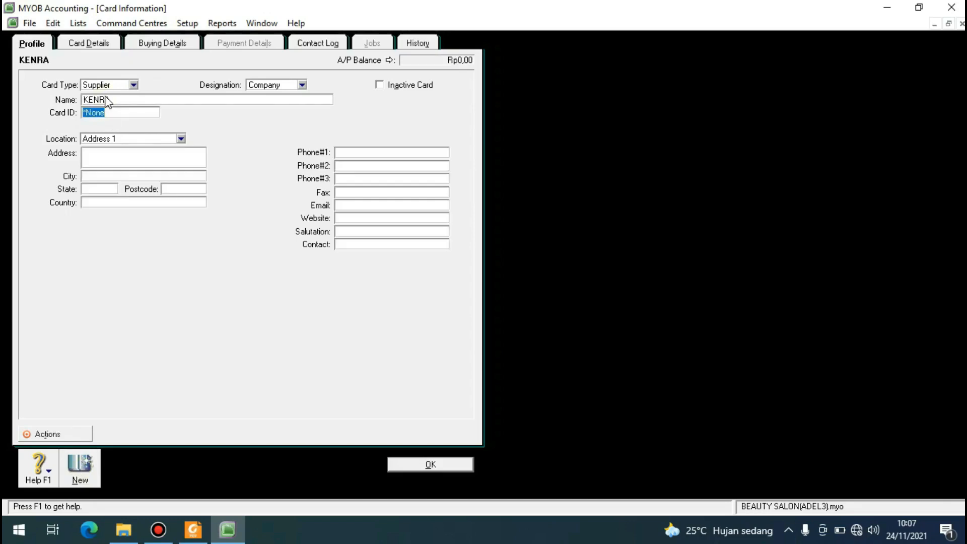
Add a third company supplier card named MOROCCANOIL.
click(76, 476)
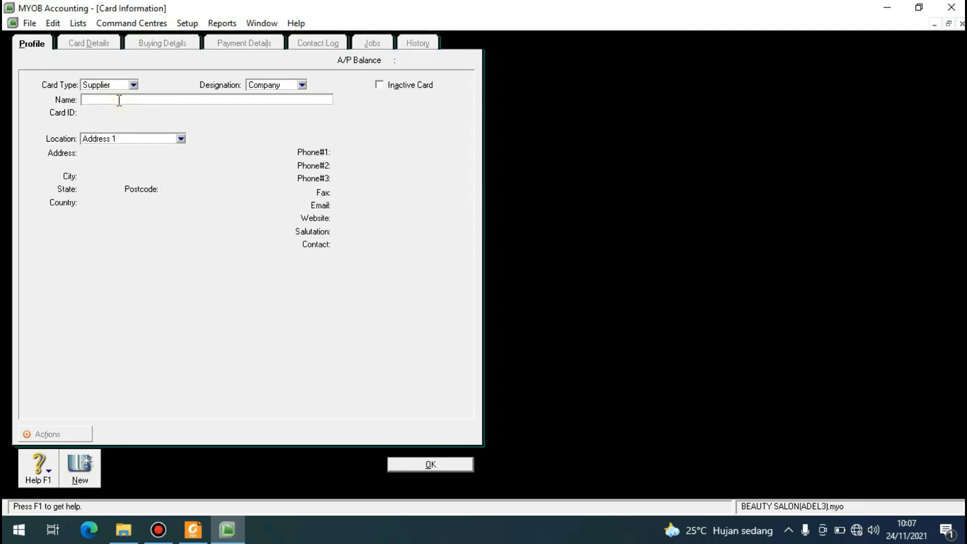
text(MORRO)
key(BackSpace)
text(OCCANOIL)
key(Tab)
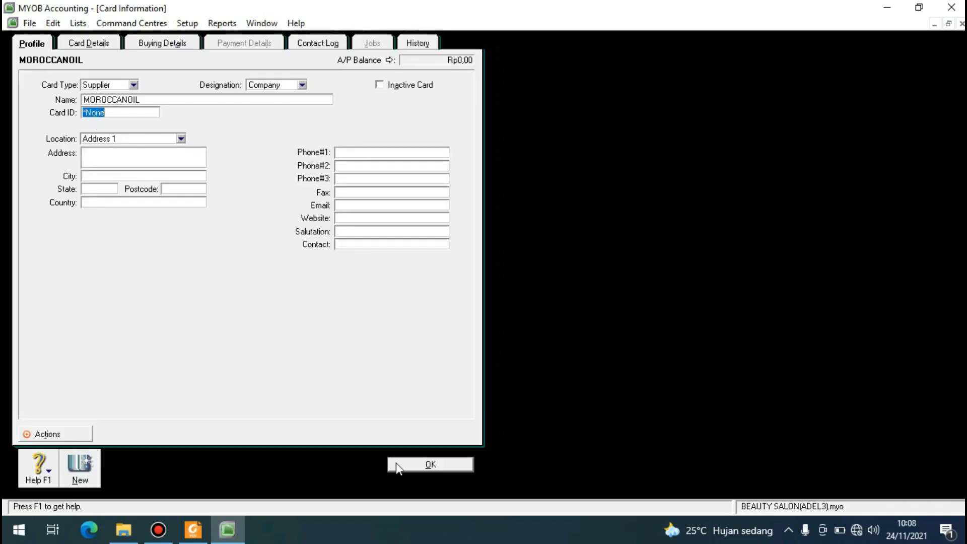
Create a new card of type Employee and enter the first employee's name as the last name.
click(86, 473)
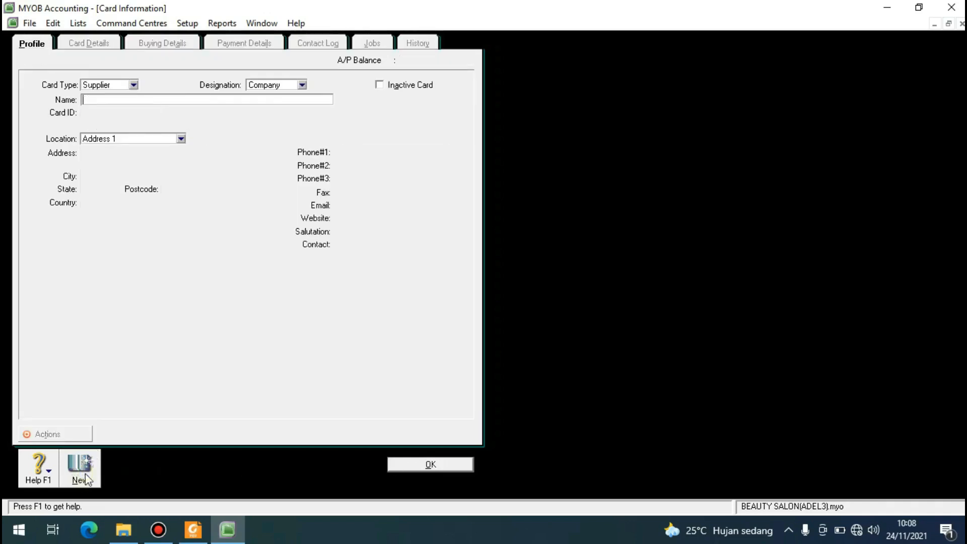
click(133, 85)
click(115, 114)
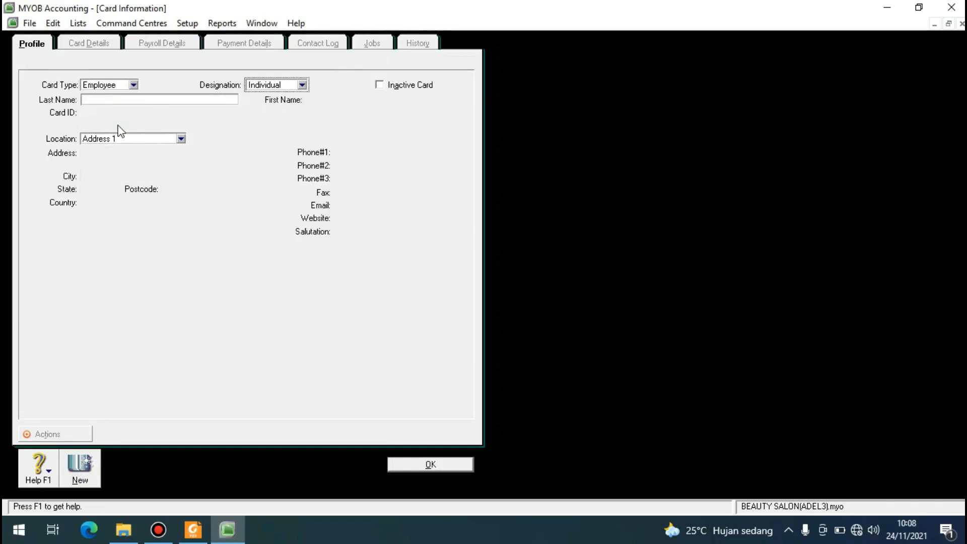
click(97, 98)
text(BAYU)
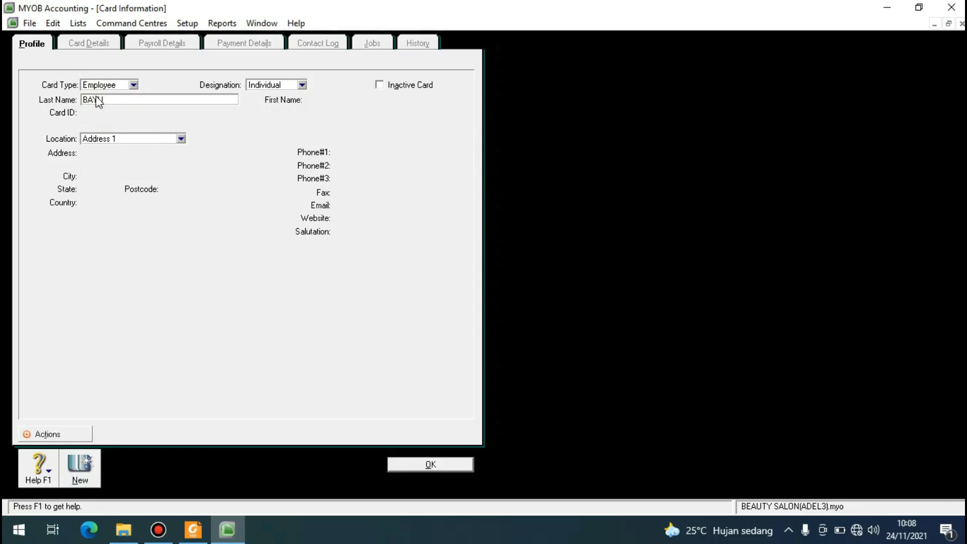
key(Tab)
Add a second employee card with that employee's name as the last name, and save it to return to the cards list.
click(79, 468)
text(AIRA)
key(Tab)
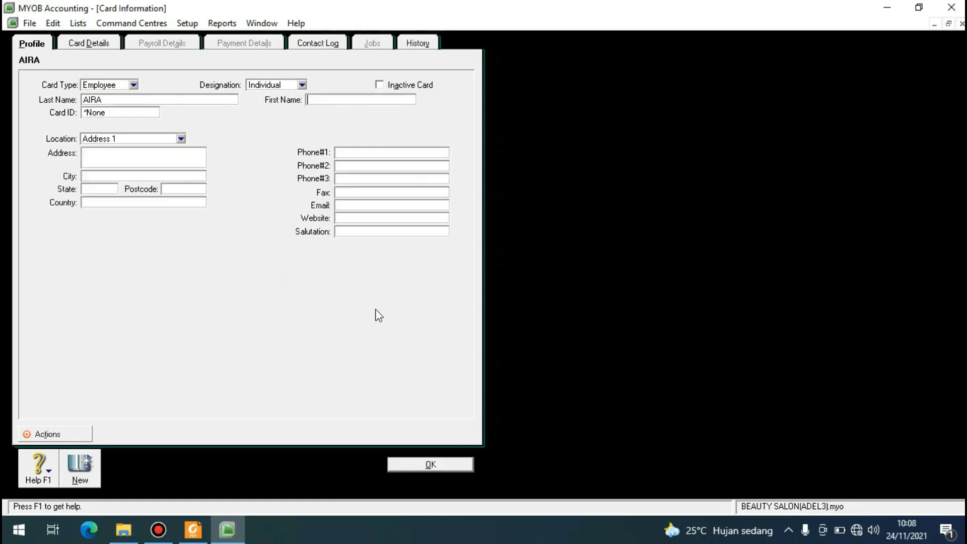
click(429, 467)
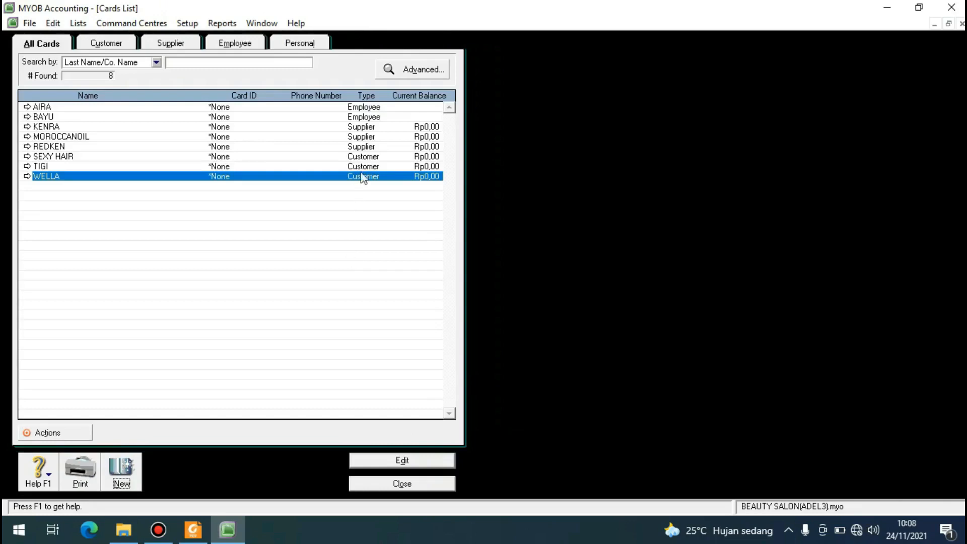
Review the entered cards in the full list and in the customer, supplier and employee lists, and close the cards list.
click(362, 146)
click(361, 119)
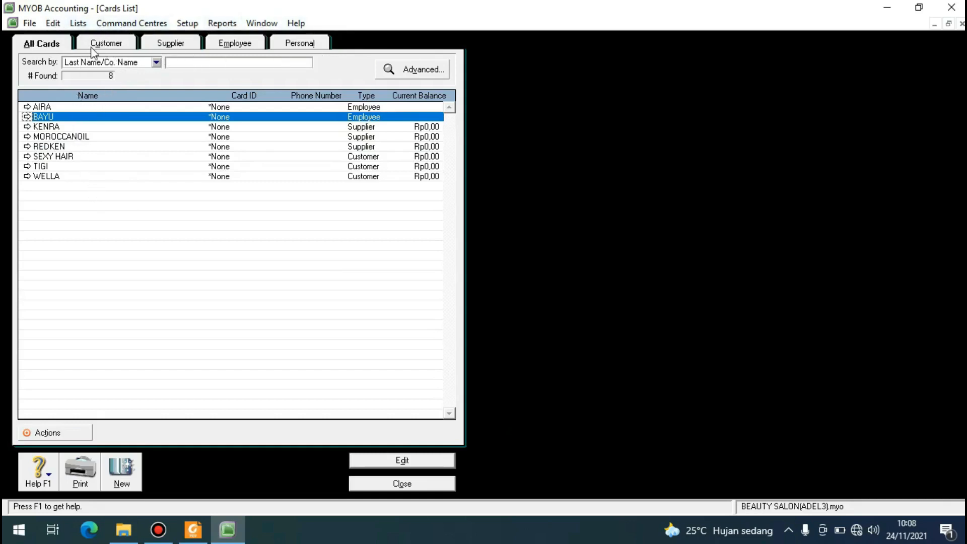
click(104, 44)
click(158, 43)
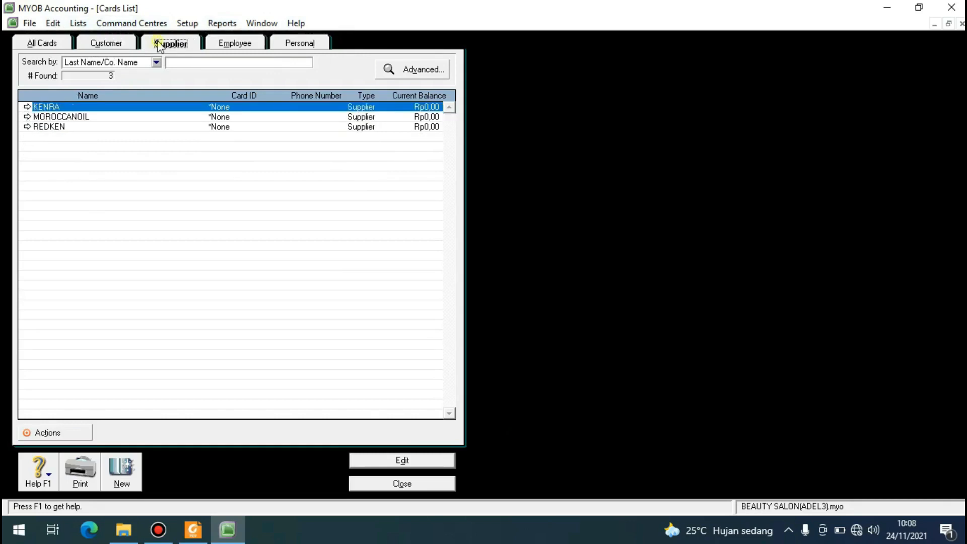
click(106, 44)
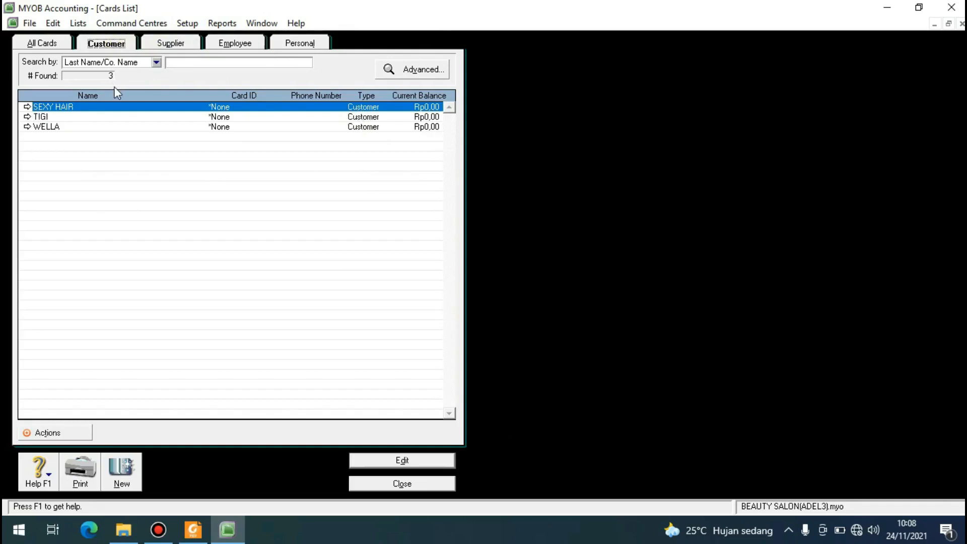
click(86, 127)
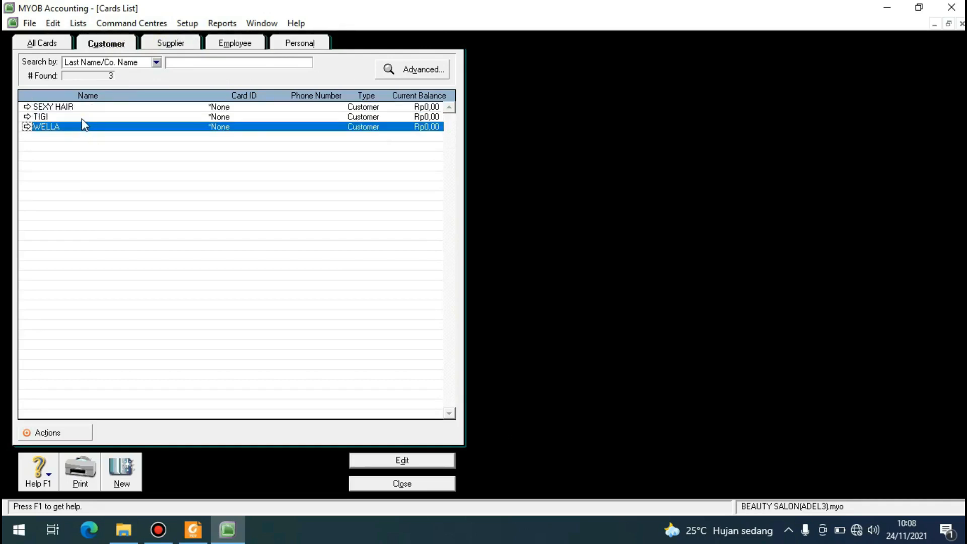
click(82, 119)
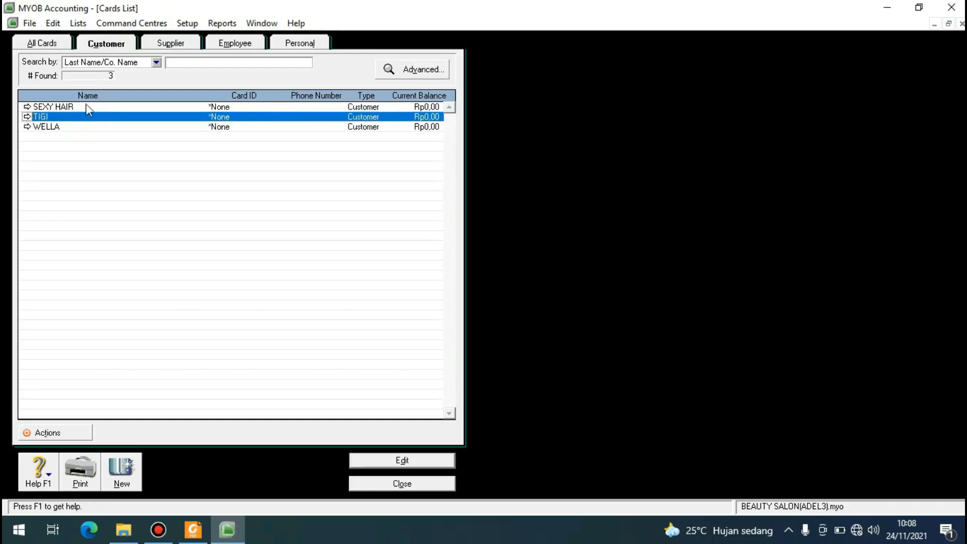
click(86, 105)
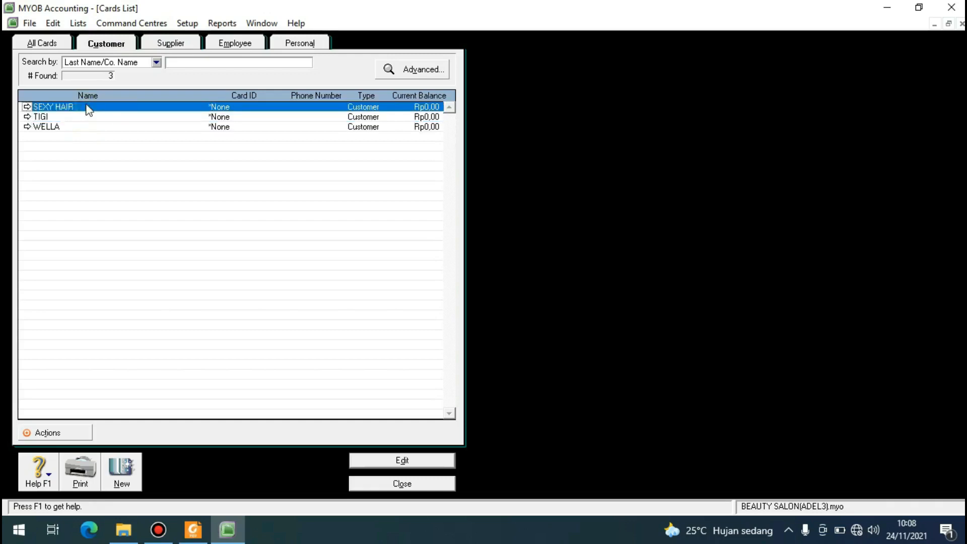
click(177, 46)
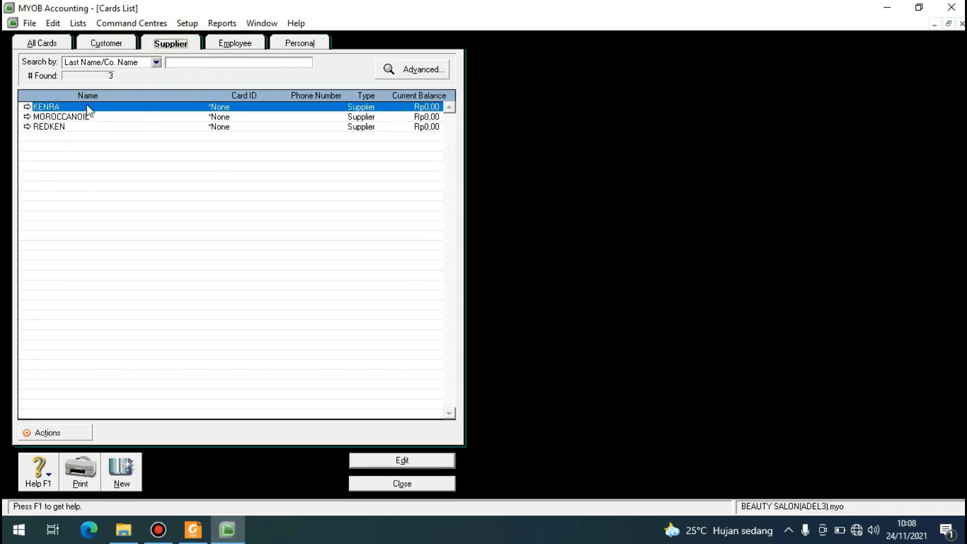
click(68, 126)
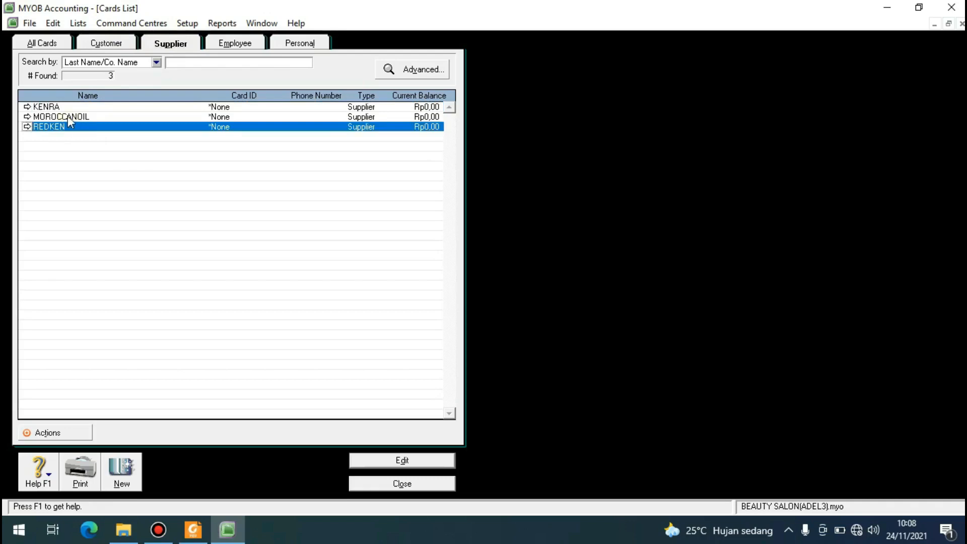
click(68, 117)
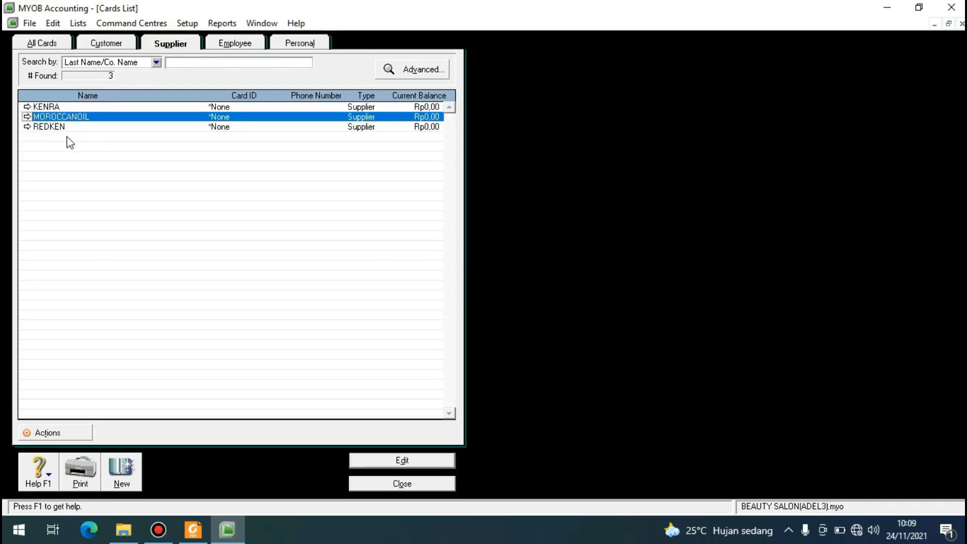
click(229, 44)
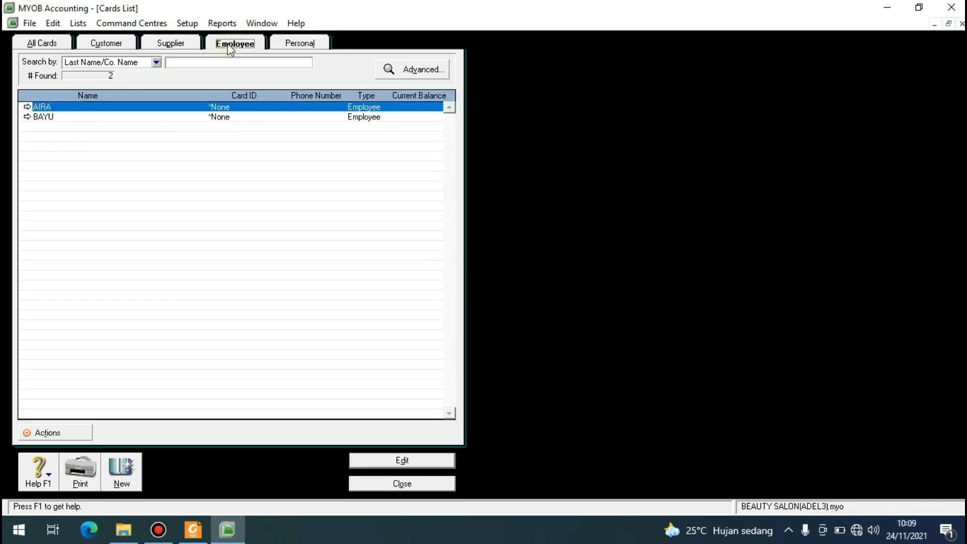
click(79, 117)
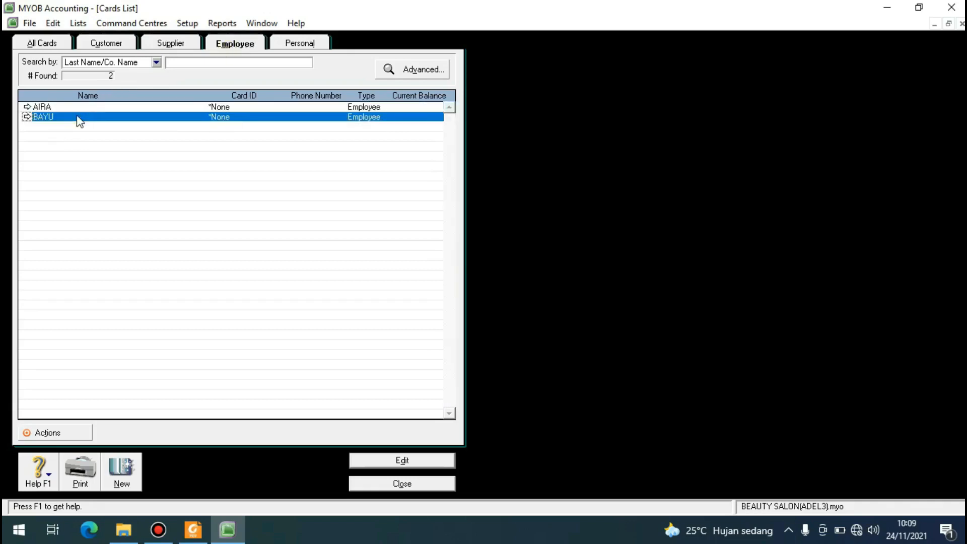
click(420, 484)
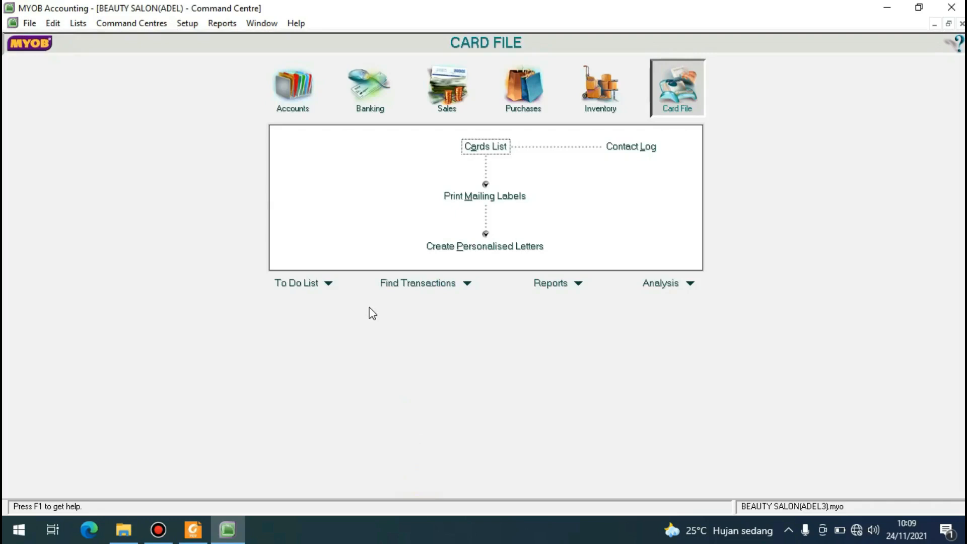
Open the items list and create a new item with item number SH and name SHAMPO.
click(77, 24)
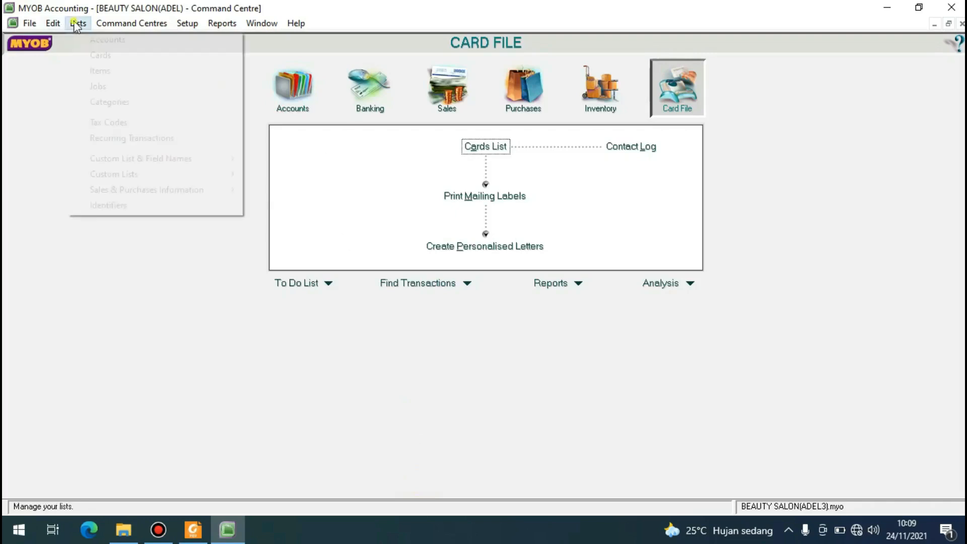
click(96, 67)
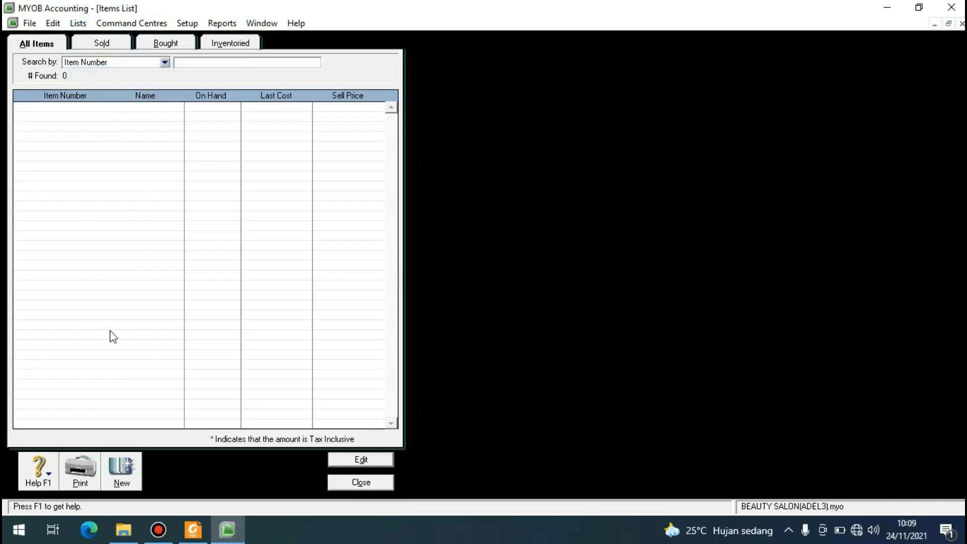
click(121, 467)
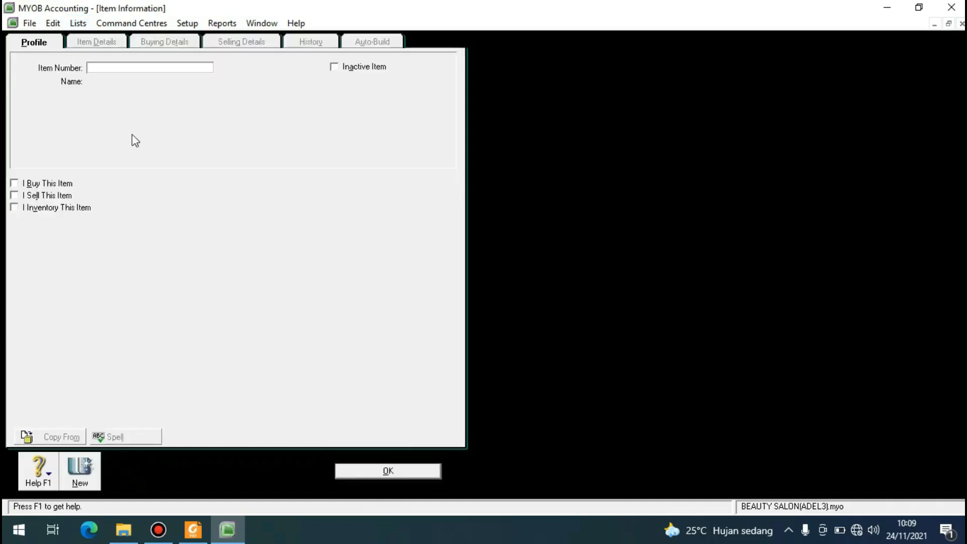
click(96, 67)
text(SH)
key(Tab)
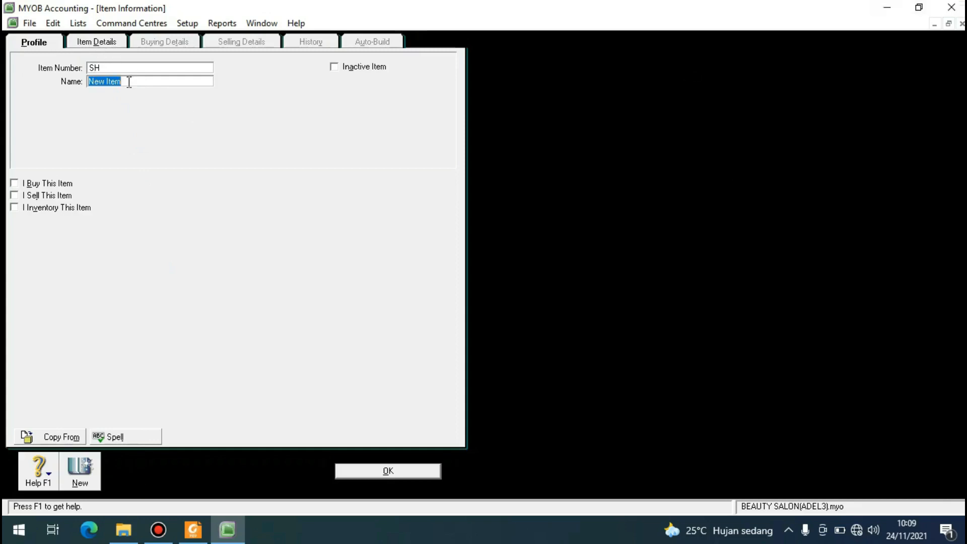
key(BackSpace)
text(SHAMPO)
key(Tab)
Mark the SHAMPO item as bought and set its expense account for tracking costs to 5-1000 Supplies - Purchase.
click(14, 183)
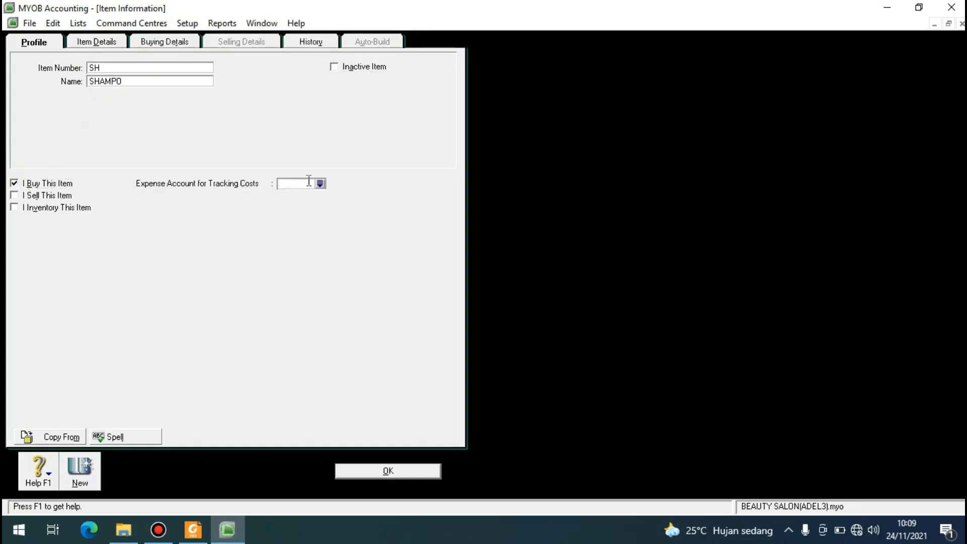
click(320, 184)
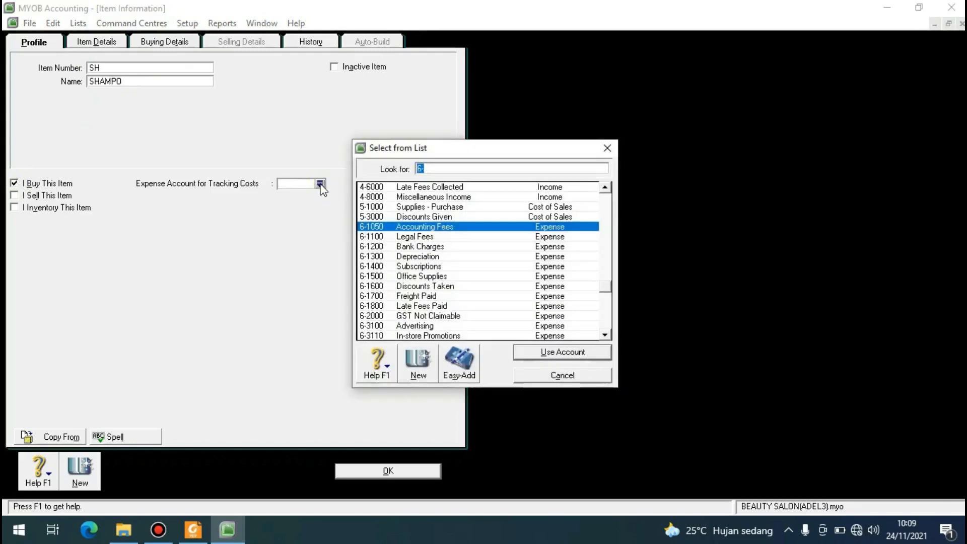
click(417, 207)
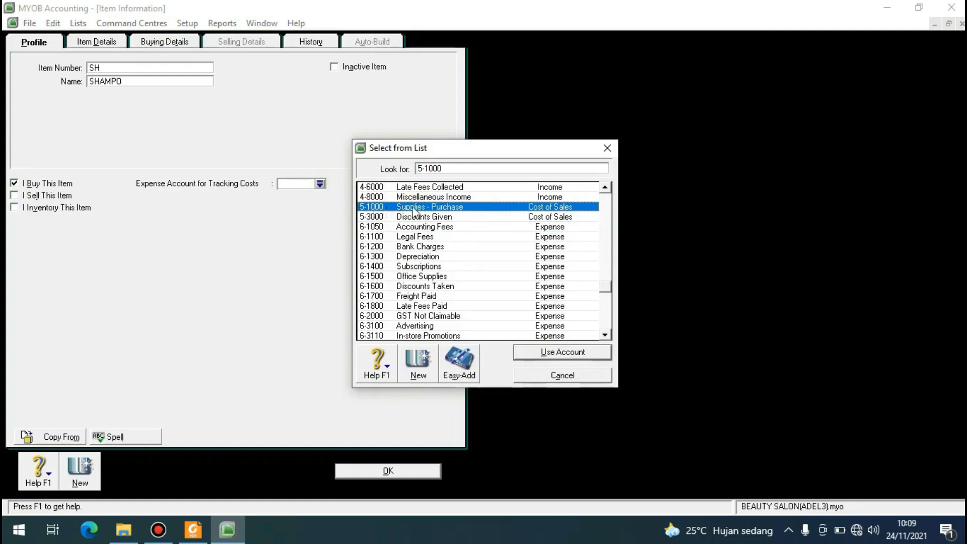
click(562, 351)
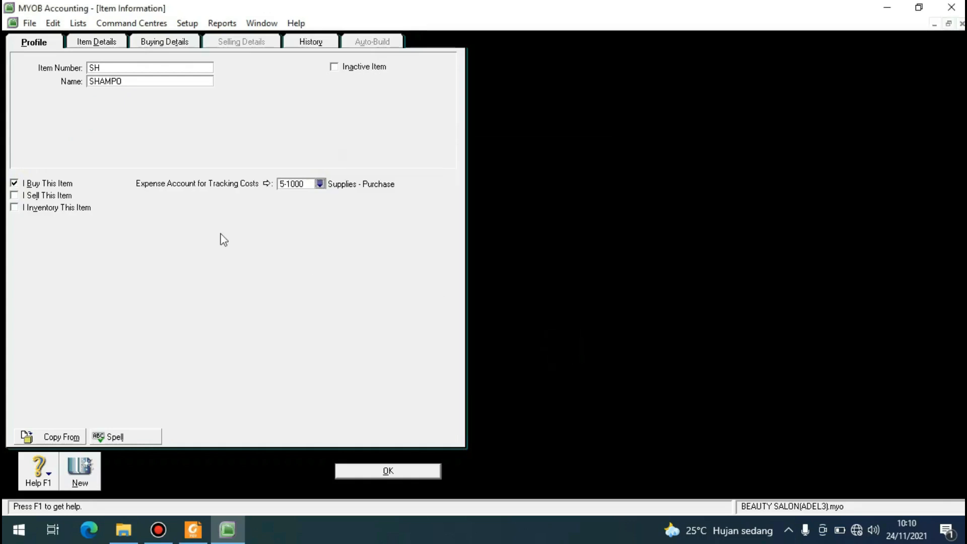
Mark the SHAMPO item as sold and set its income account for tracking sales to 4-1150 Shampoos.
click(15, 197)
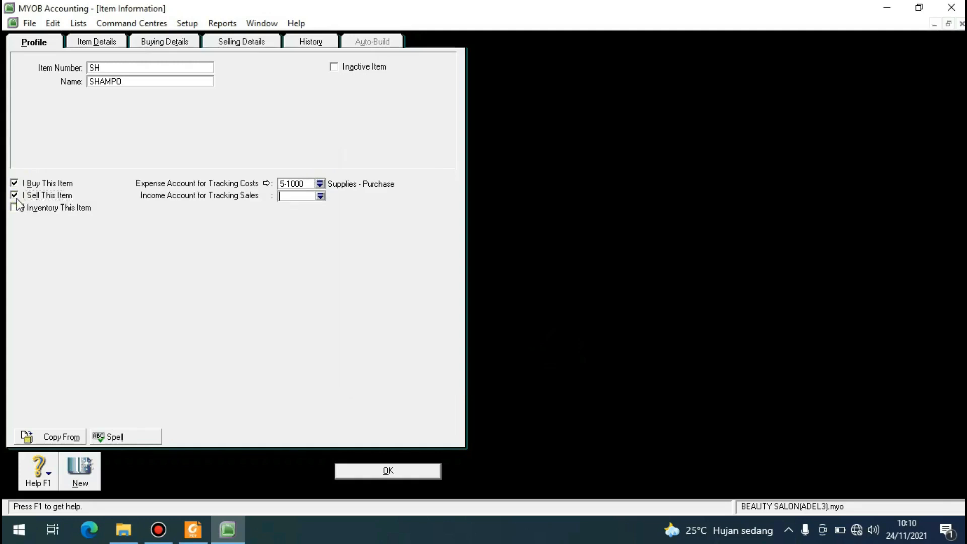
click(320, 197)
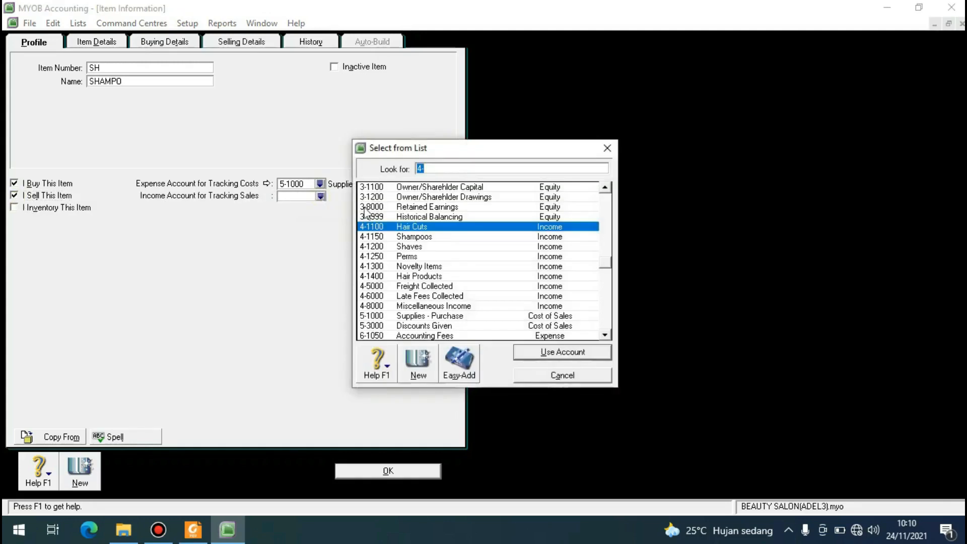
click(424, 238)
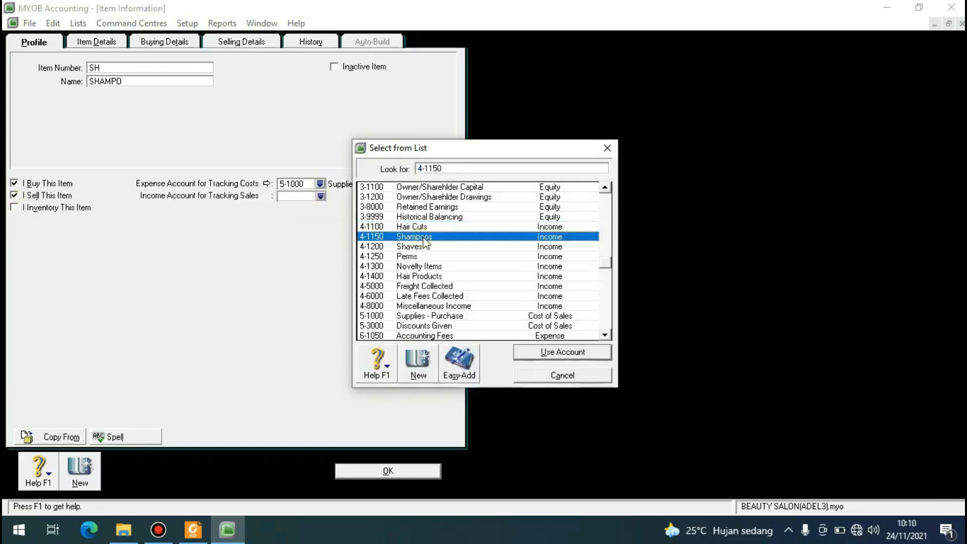
click(563, 352)
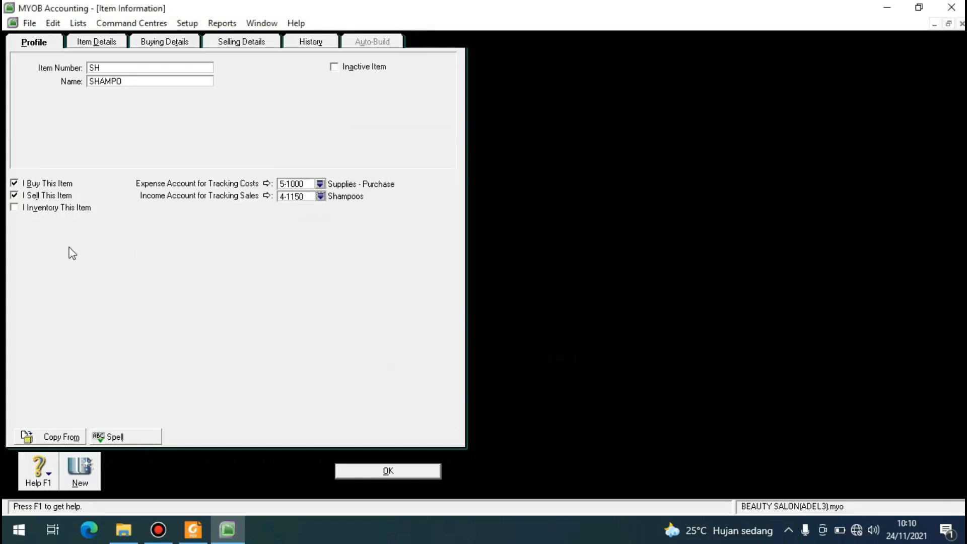
Mark SHAMPO as inventoried, with asset account 1-2300 Inventory and cost of sales account 5-1000 Supplies - Purchase.
click(14, 209)
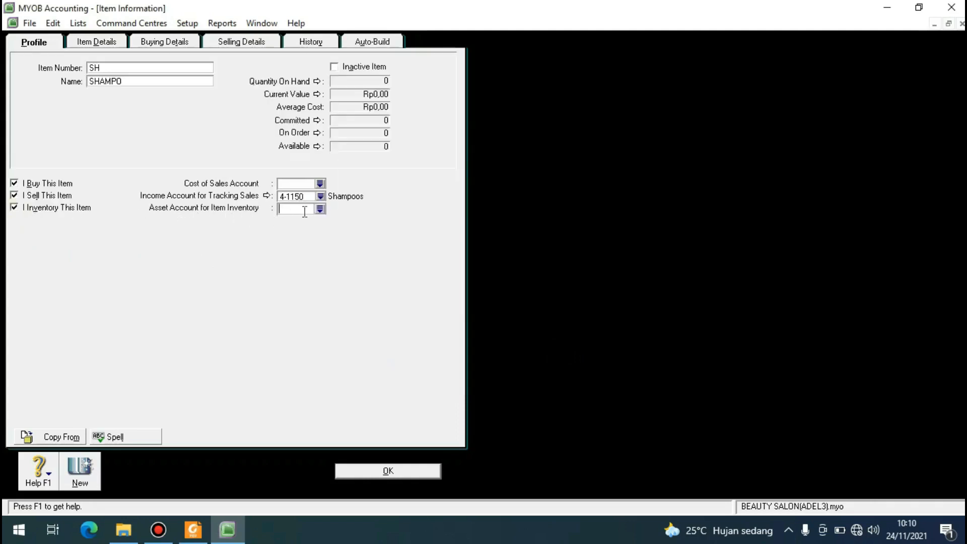
click(320, 208)
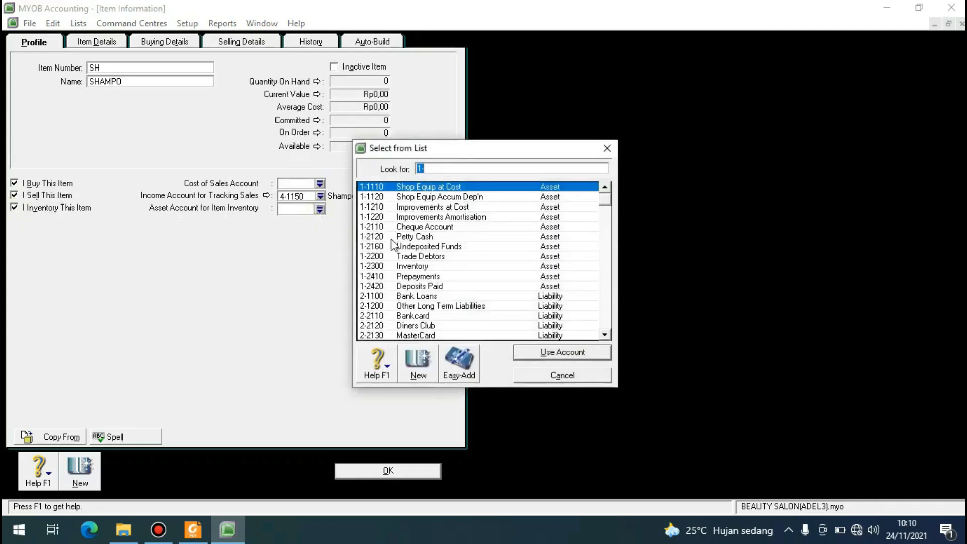
click(388, 266)
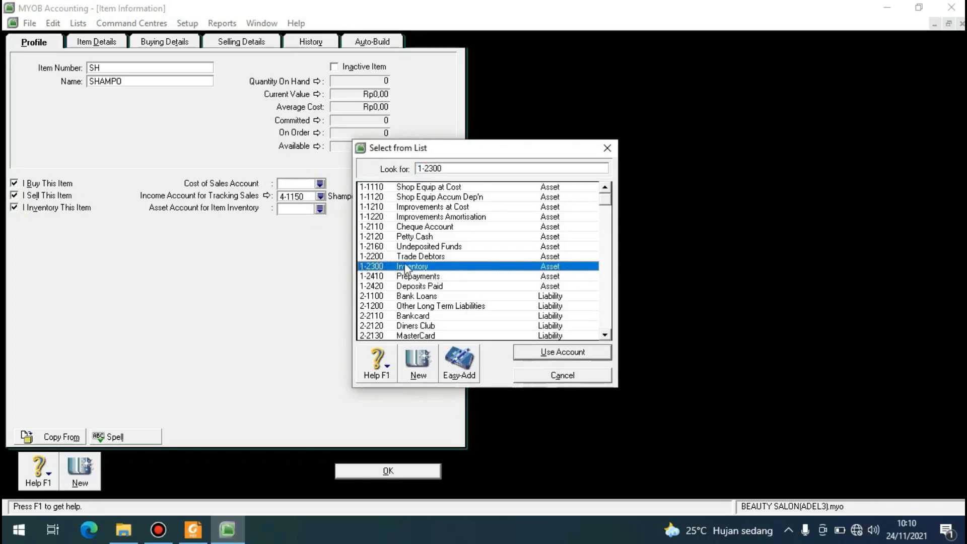
click(535, 351)
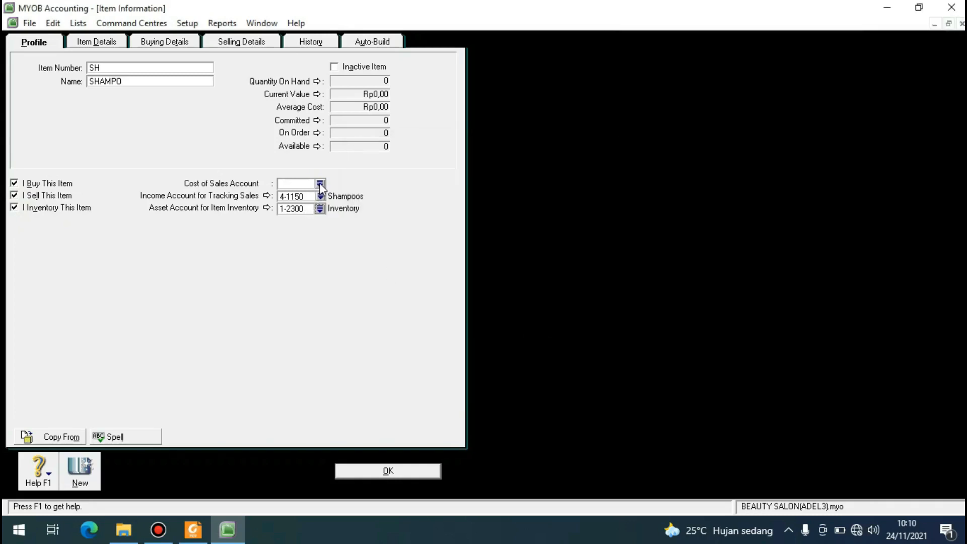
click(320, 184)
click(406, 228)
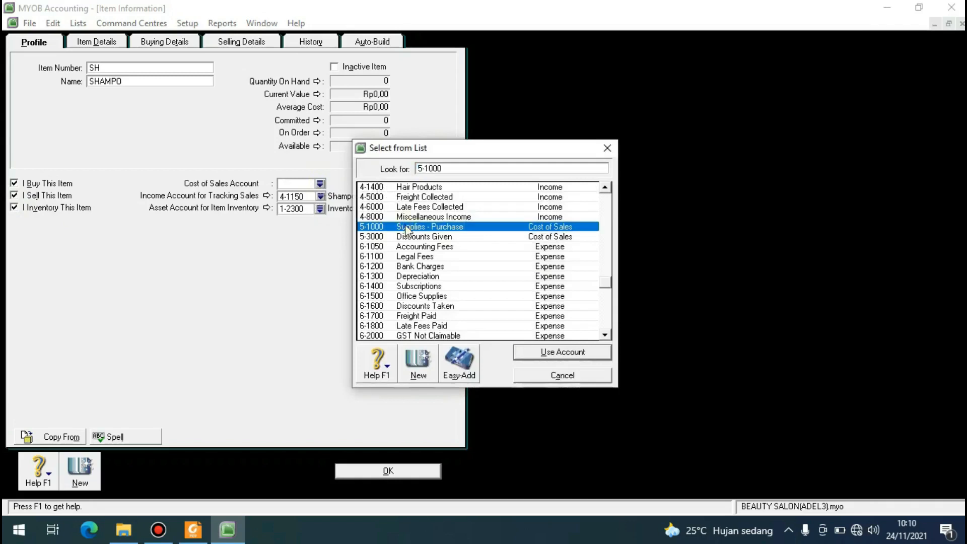
click(538, 353)
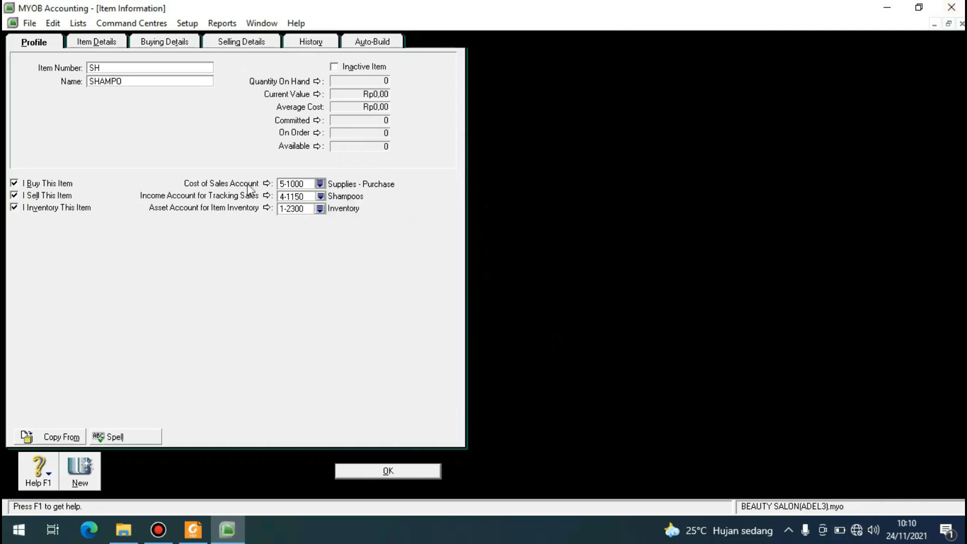
In SHAMPO's buying details, set the buying unit of measure to UNIT and the tax code when bought to N-T.
click(159, 44)
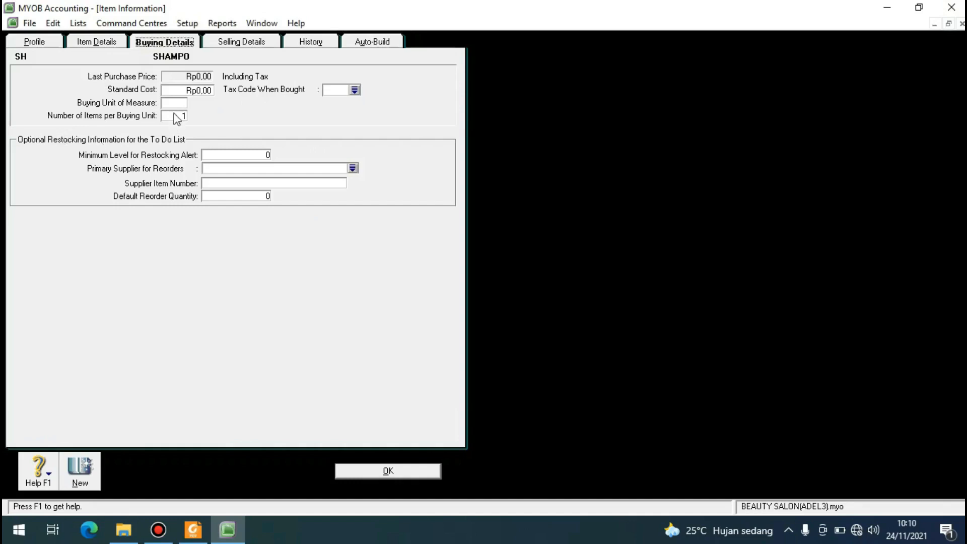
click(173, 102)
text(UNIT)
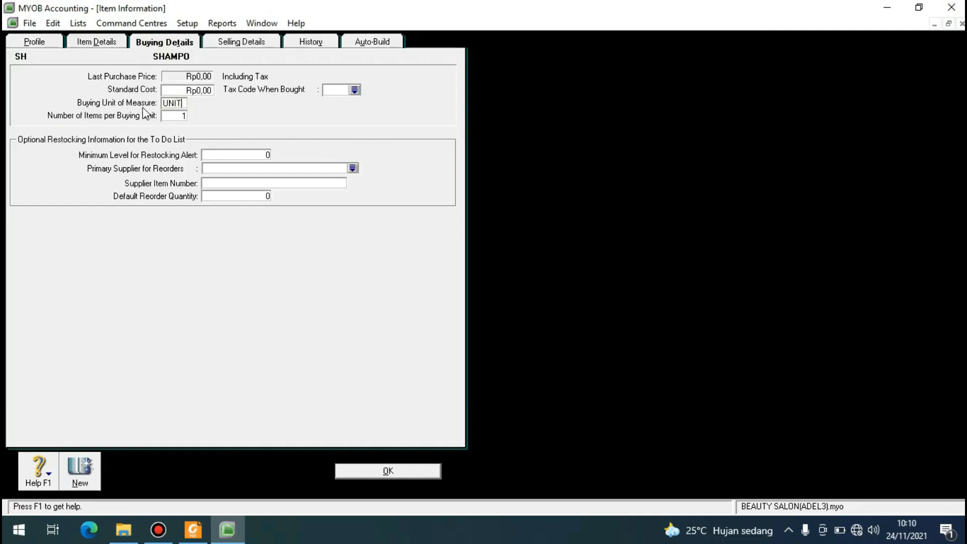
click(355, 90)
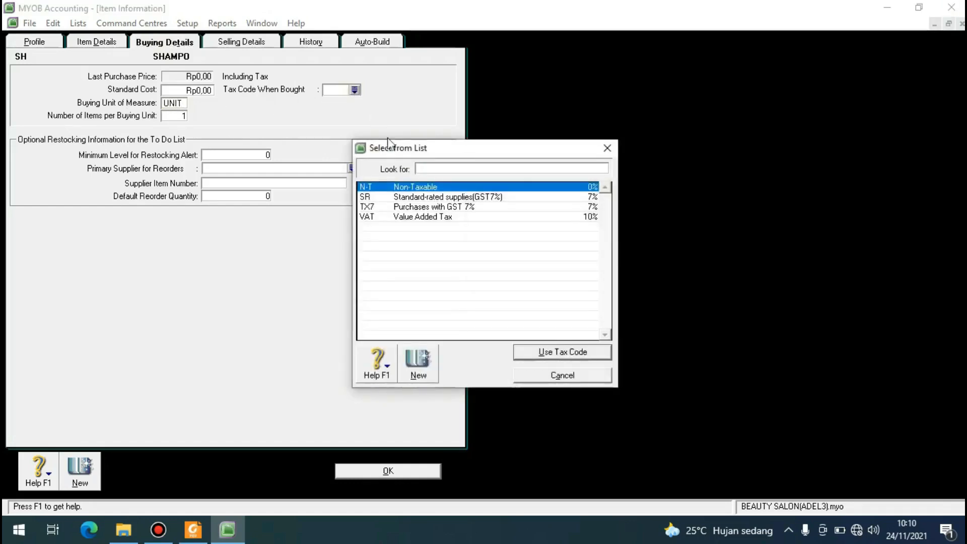
click(402, 186)
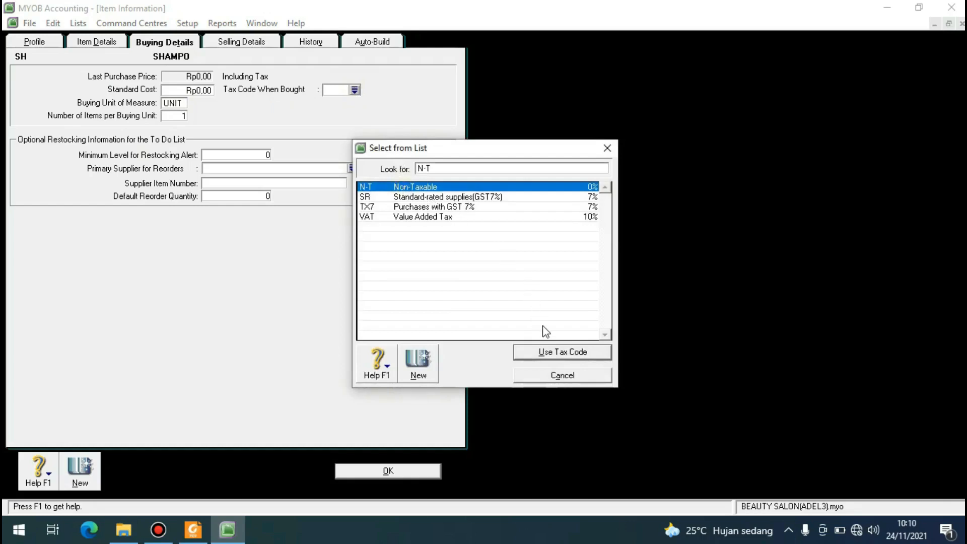
click(556, 352)
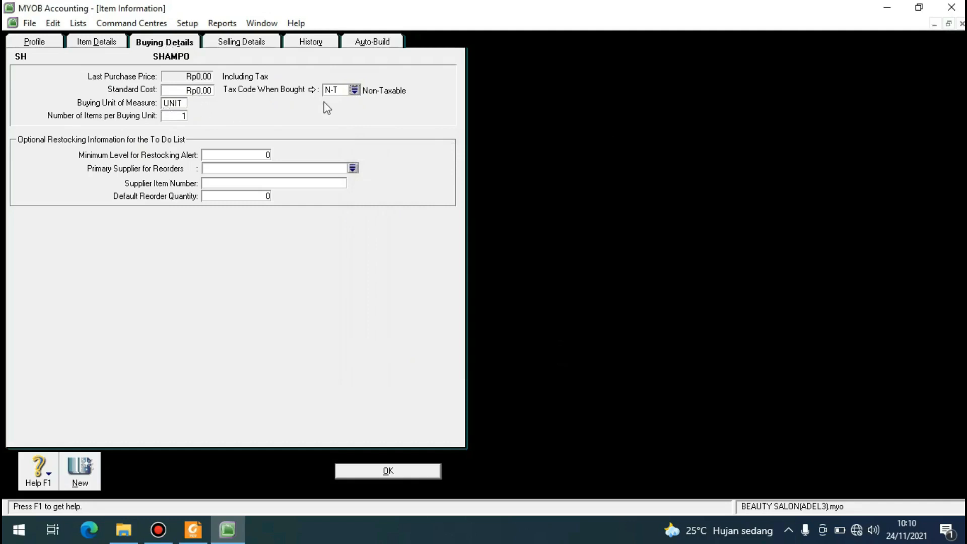
In SHAMPO's selling details, set the selling unit of measure to UNIT and the tax code when sold to N-T.
click(260, 46)
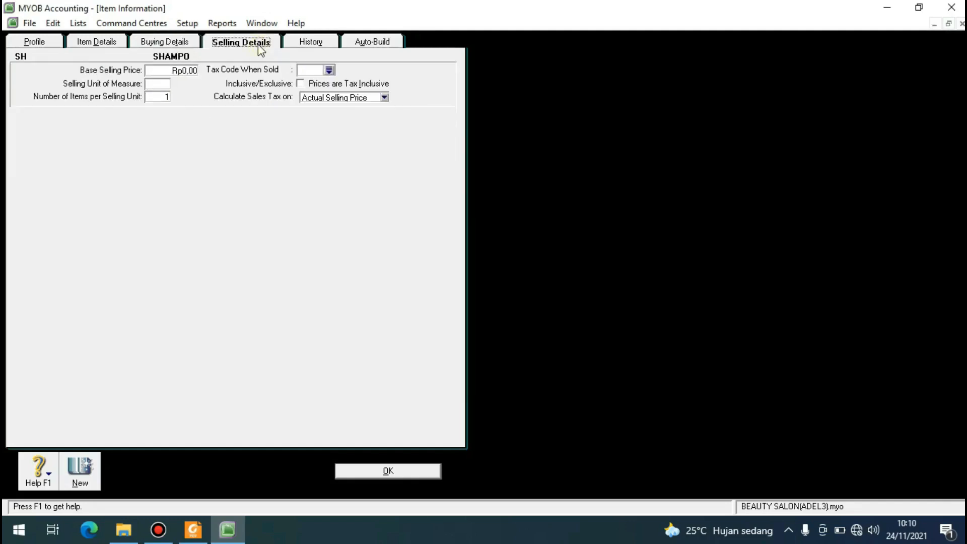
click(166, 84)
text(UNIT)
click(329, 70)
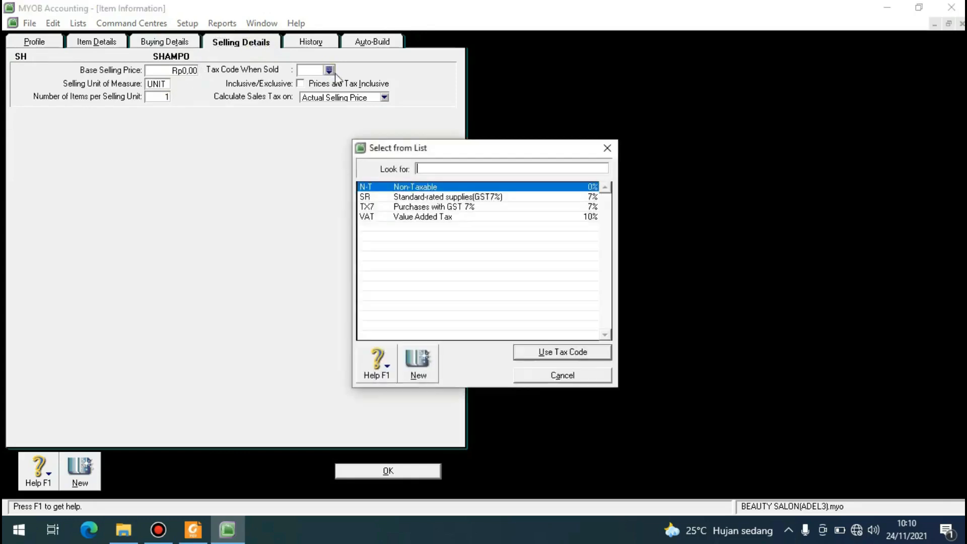
click(393, 186)
click(562, 352)
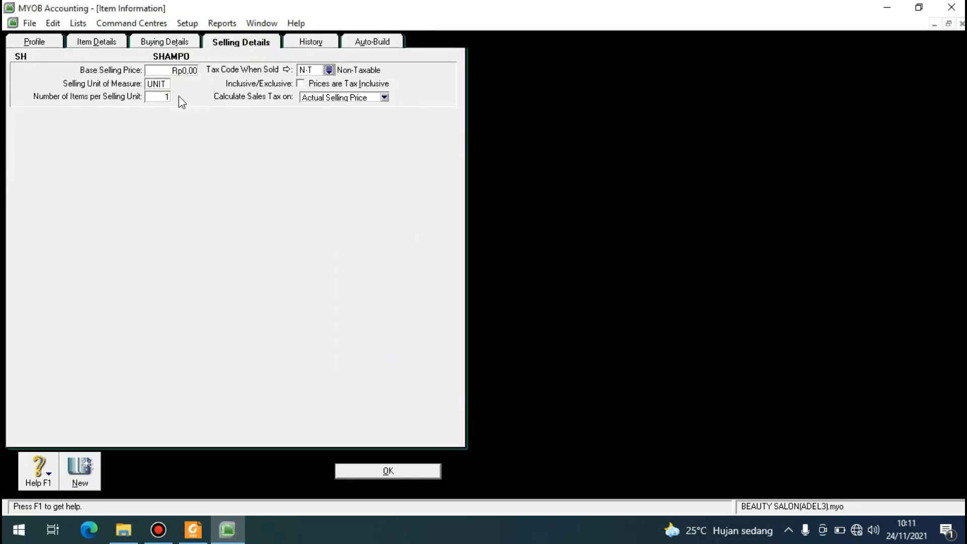
Set SHAMPO's base selling price to Rp250.000,00, check the buying and profile details, and save the item.
click(178, 70)
text(250000)
key(Tab)
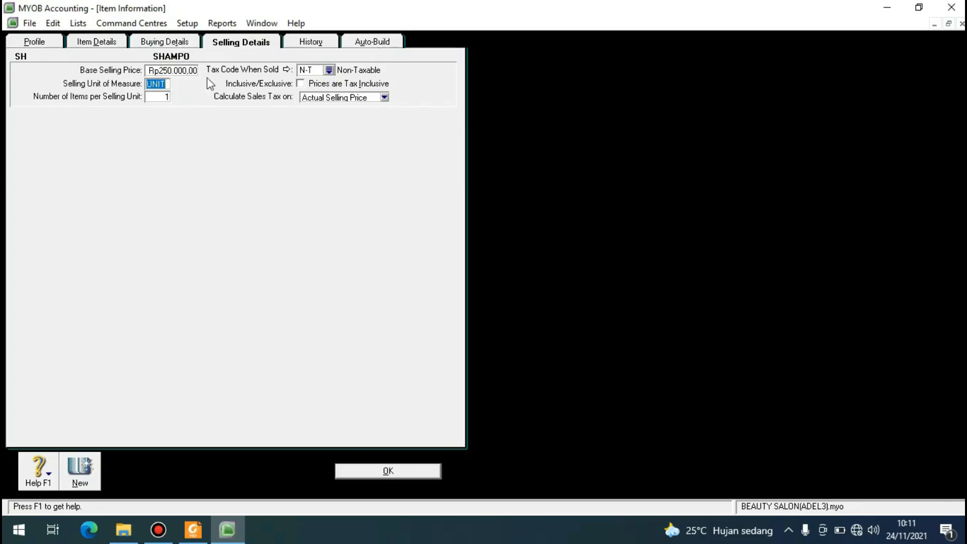
click(157, 45)
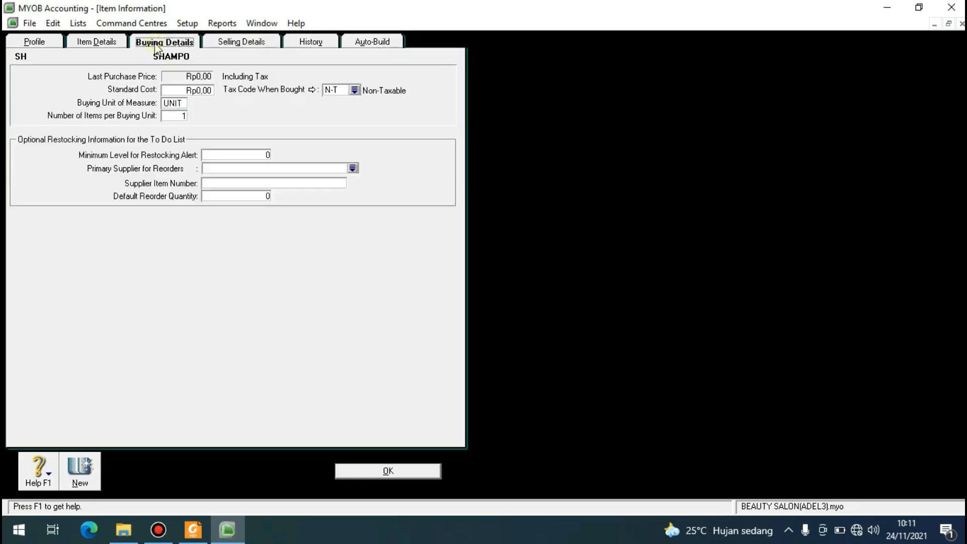
click(51, 44)
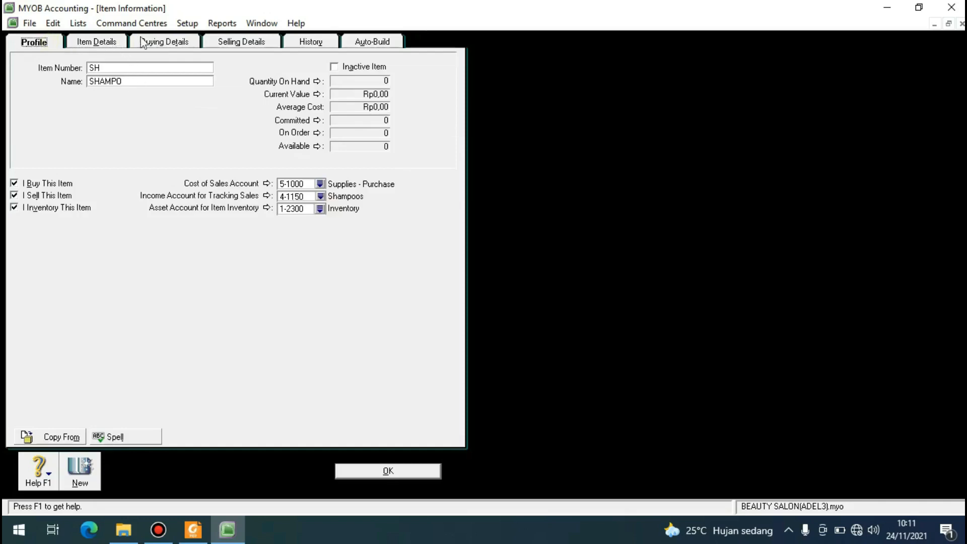
click(378, 470)
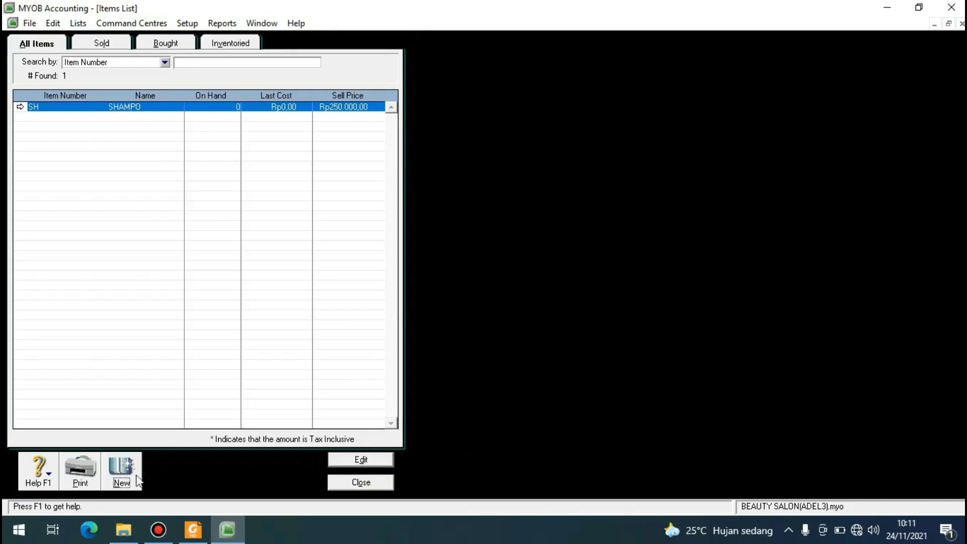
Create a new item with item number OS and name OIL-SERUM.
click(121, 471)
click(98, 70)
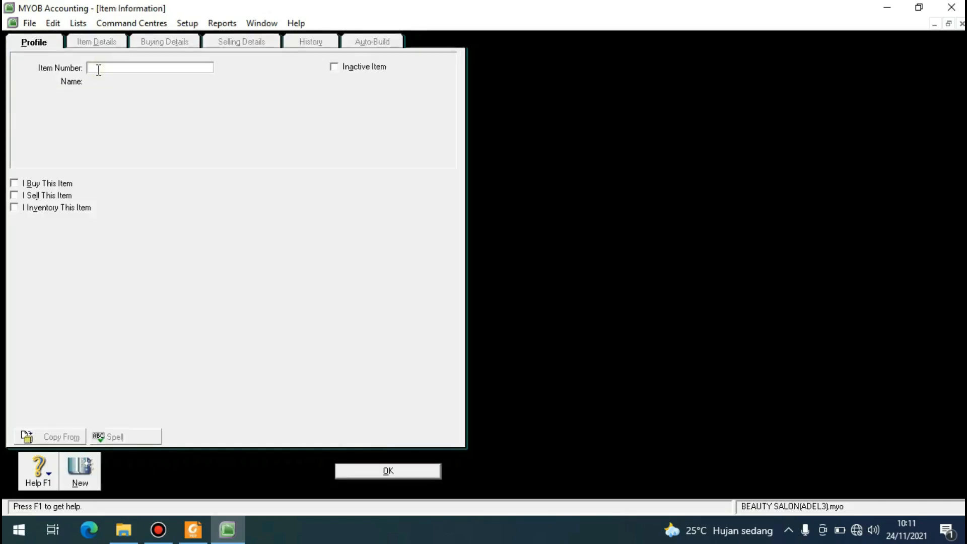
text(OS)
key(Tab)
text(Oil)
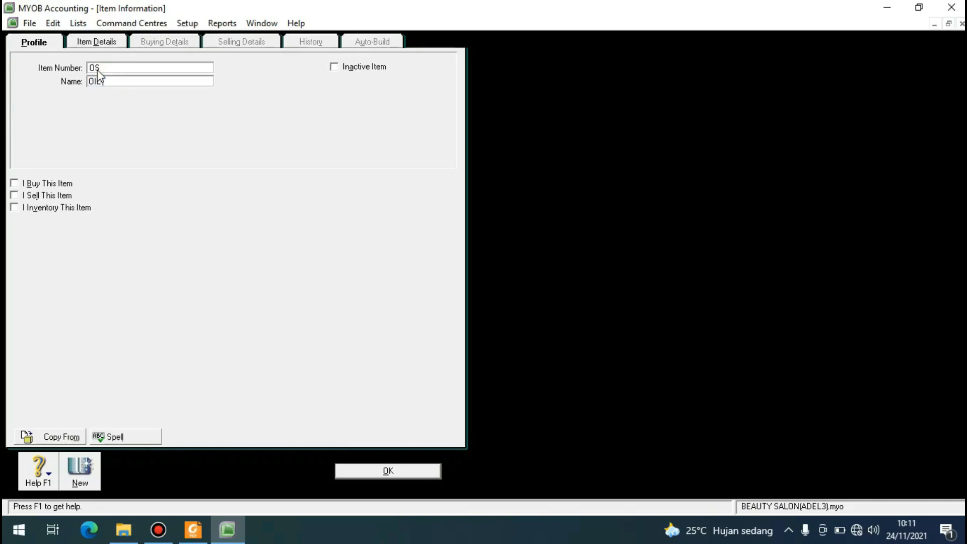
text( SERUM)
key(Tab)
Mark OIL-SERUM as bought, sold and inventoried, with 4-1400 Hair Products as its income account for tracking sales.
click(14, 183)
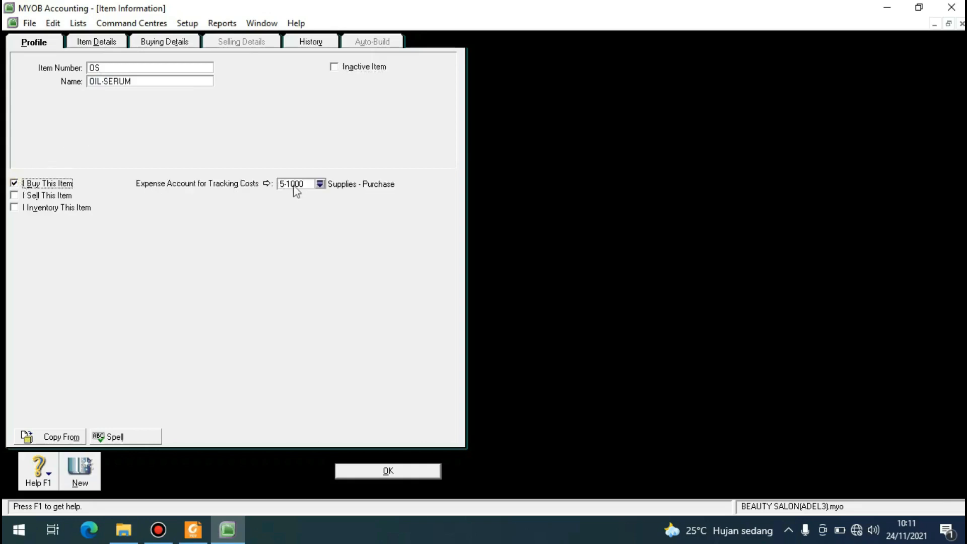
click(14, 195)
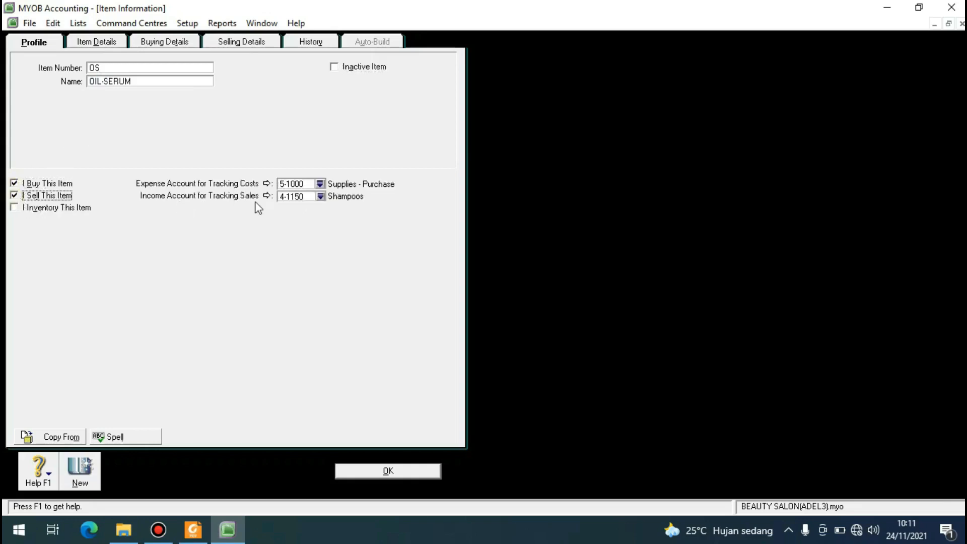
click(321, 197)
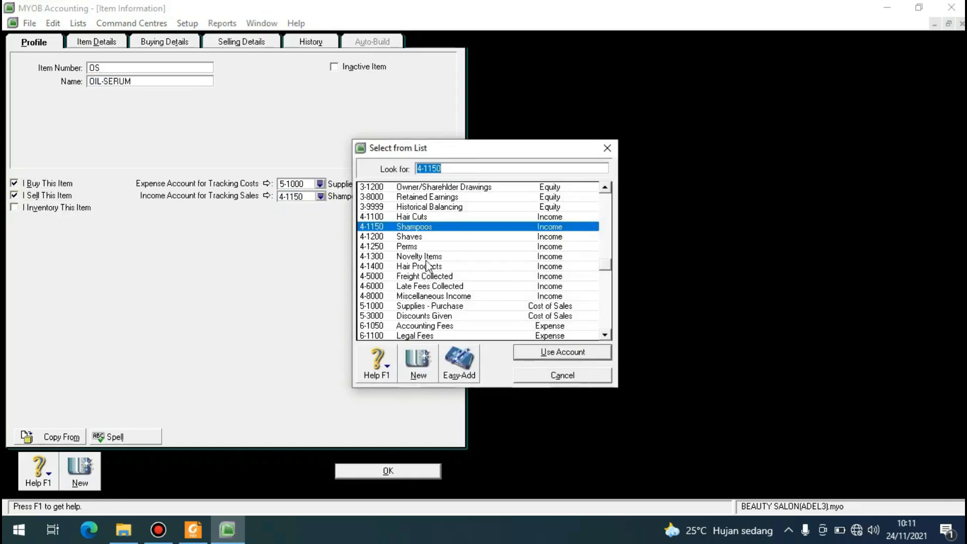
click(393, 267)
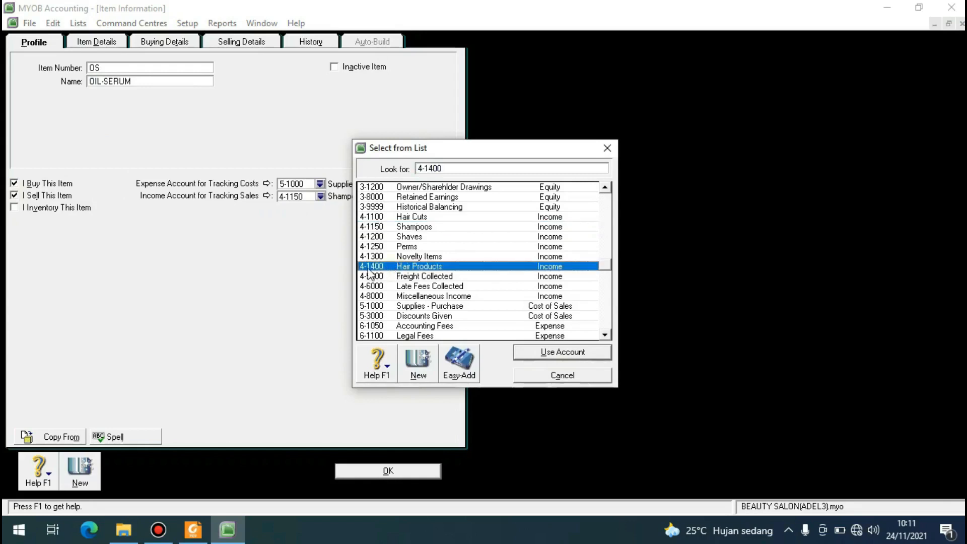
click(528, 352)
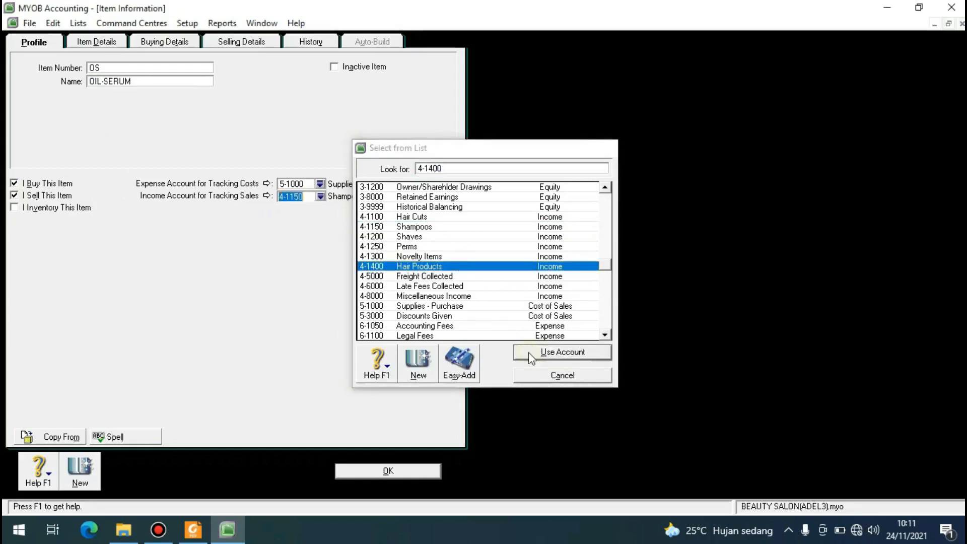
click(15, 207)
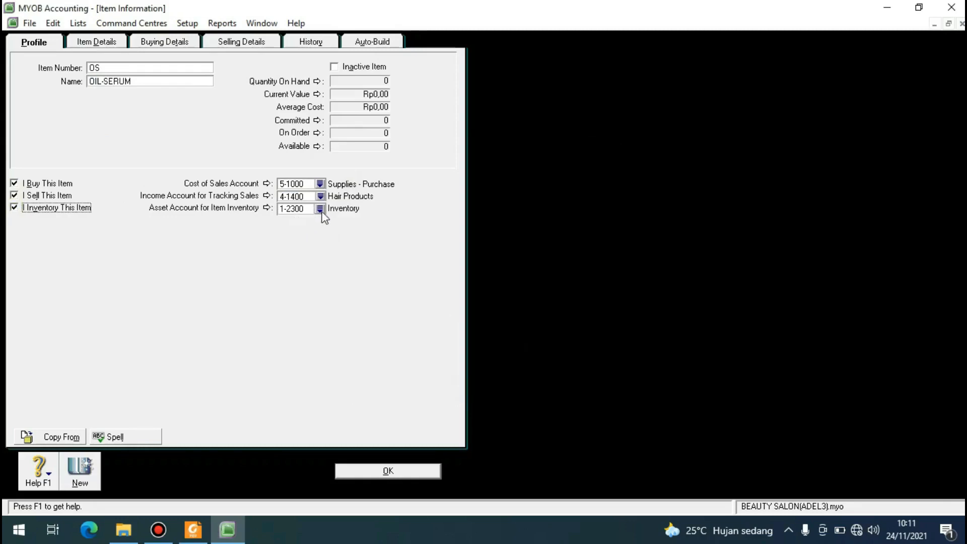
Check OIL-SERUM's buying details, set its base selling price to Rp600.000,00, and save the item.
click(152, 45)
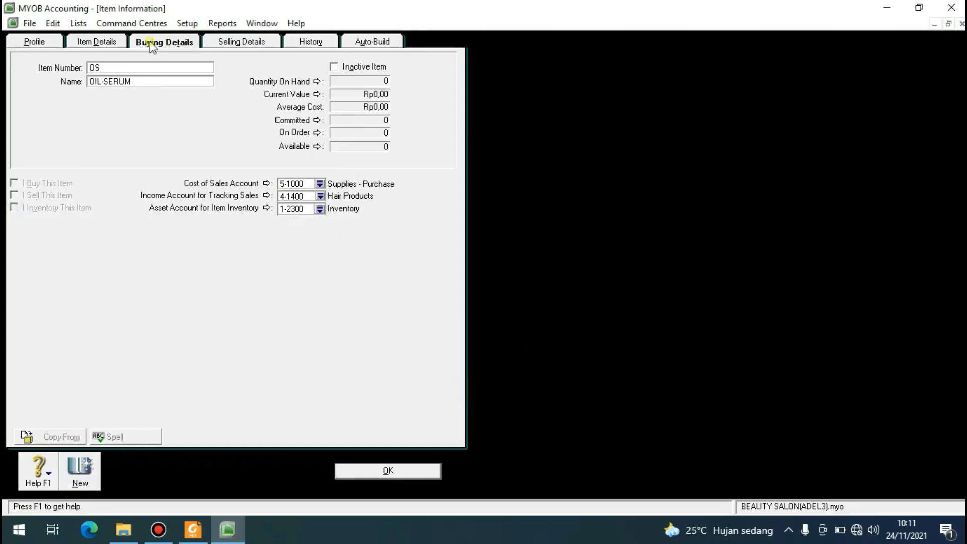
click(248, 46)
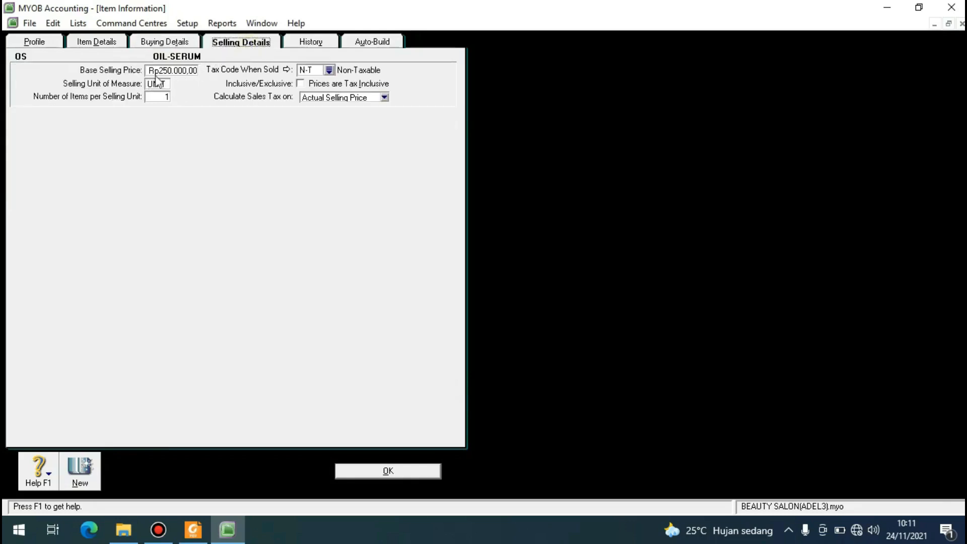
click(182, 70)
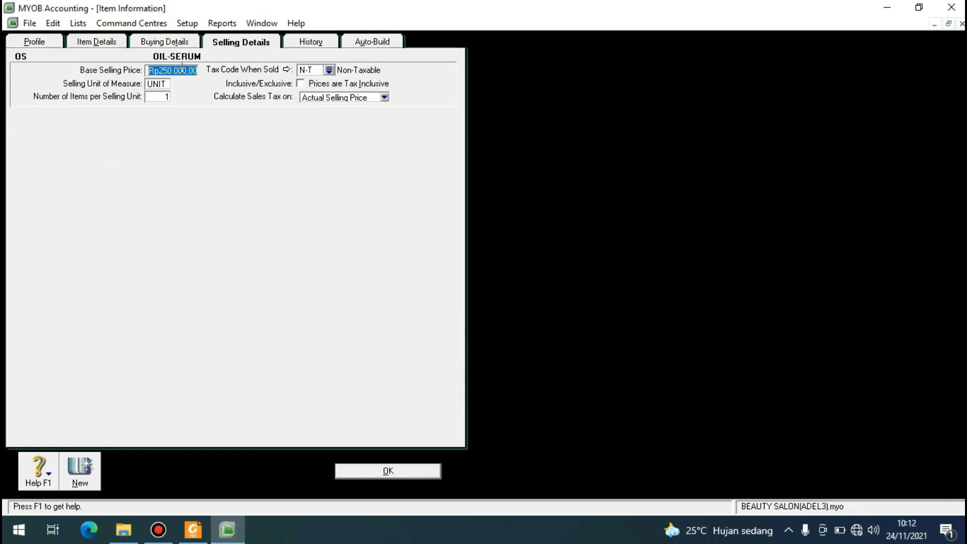
text(600000)
key(Tab)
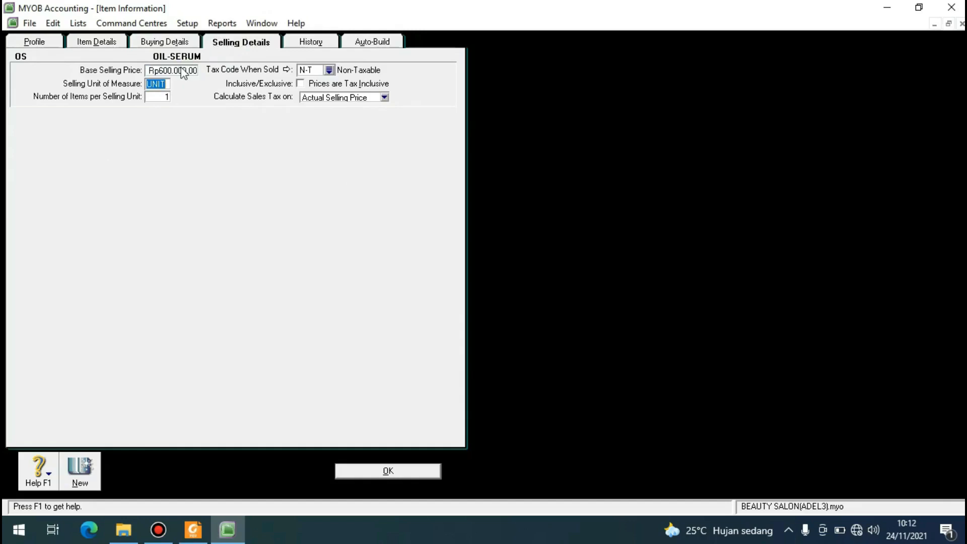
click(402, 472)
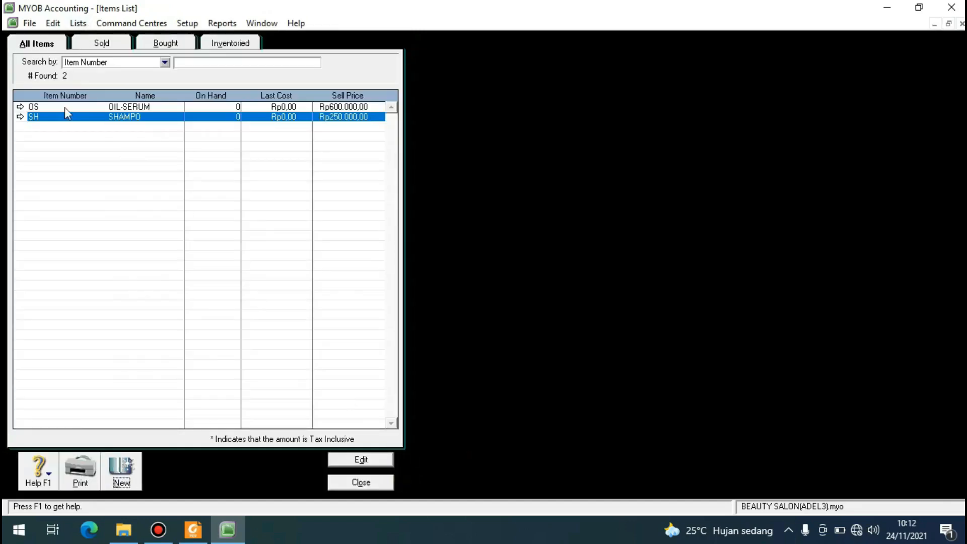
Create a new item with item number TS and name THERMAL-SPRAY.
click(124, 480)
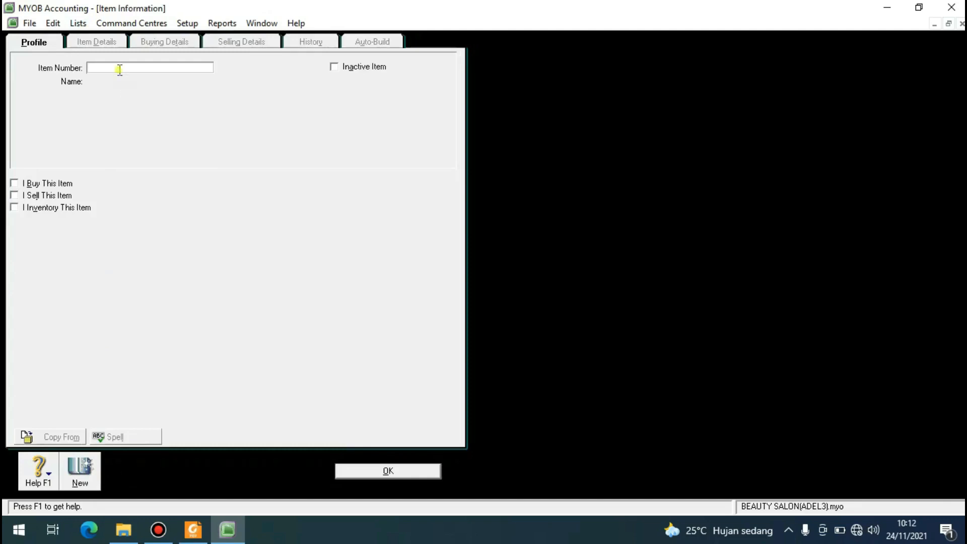
text(TSV)
key(Tab)
text(T)
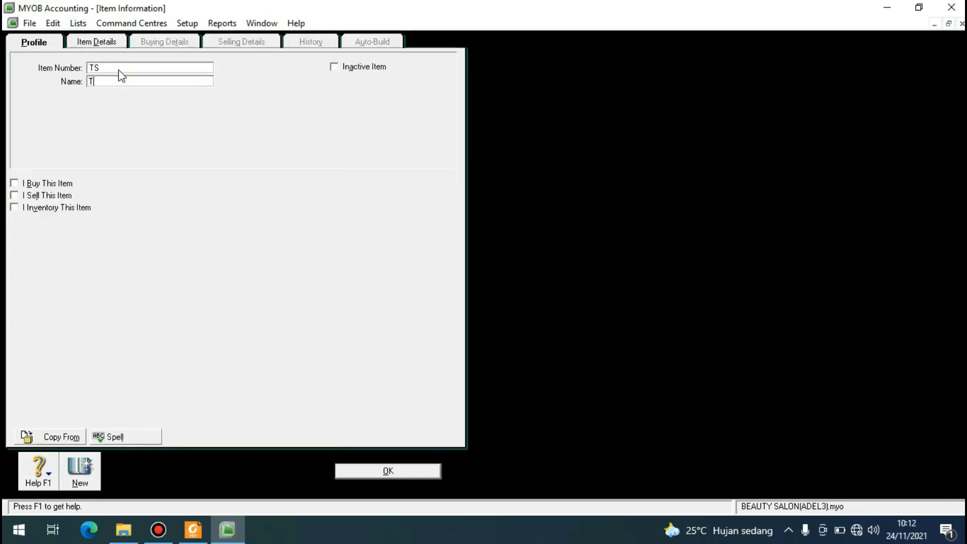
text(HERMAL-SPRAY)
key(Tab)
Mark THERMAL-SPRAY as an item that is bought, sold and inventoried.
click(15, 184)
click(14, 195)
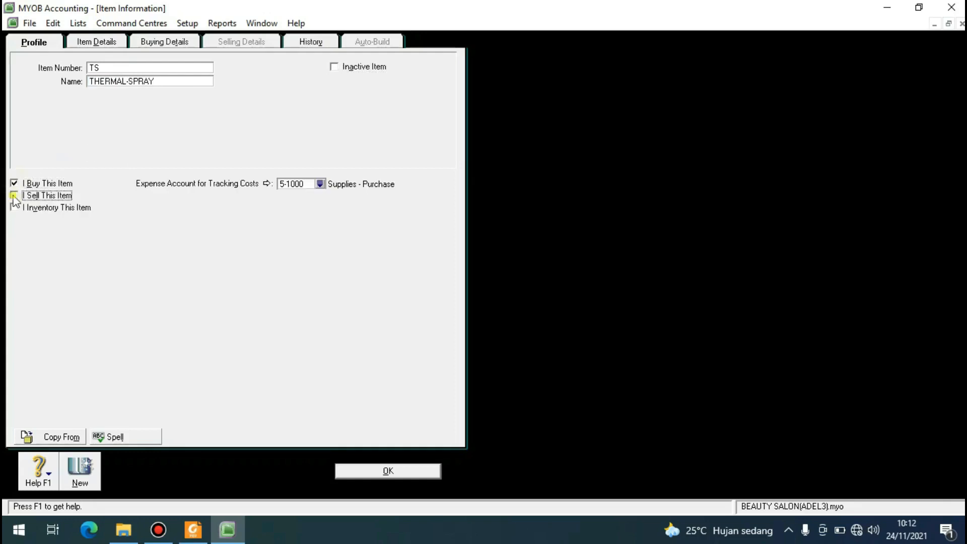
click(15, 208)
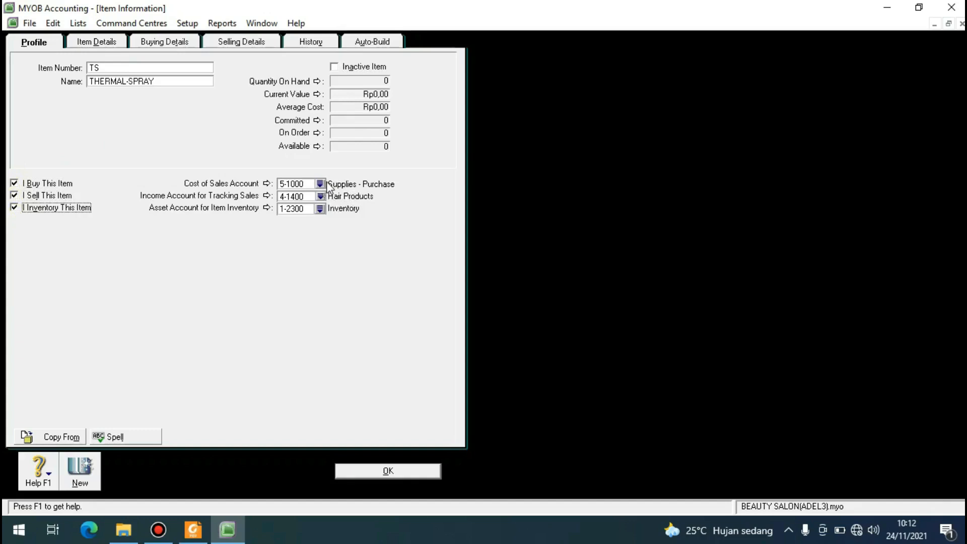
Set THERMAL-SPRAY's base selling price to Rp400.000,00, save the item, and close the items list.
click(164, 42)
click(237, 41)
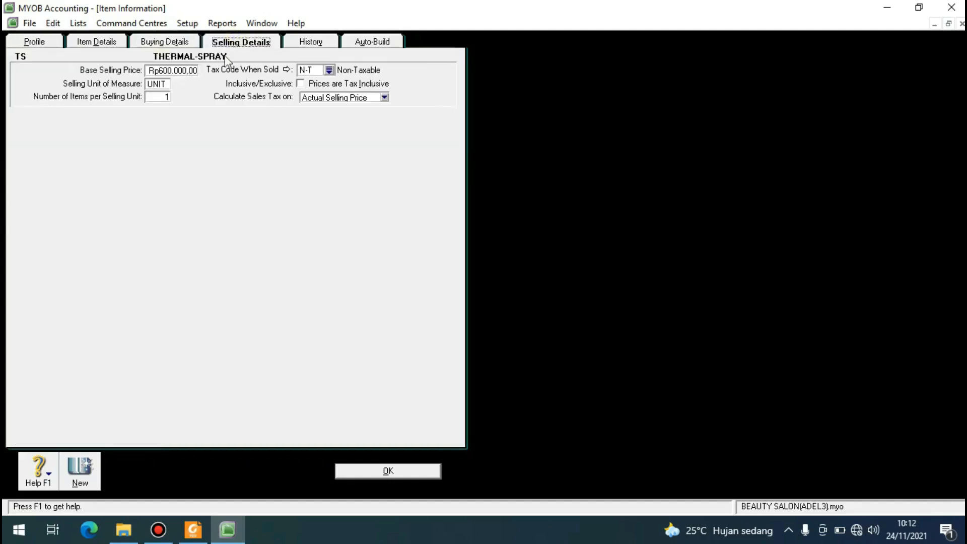
click(181, 69)
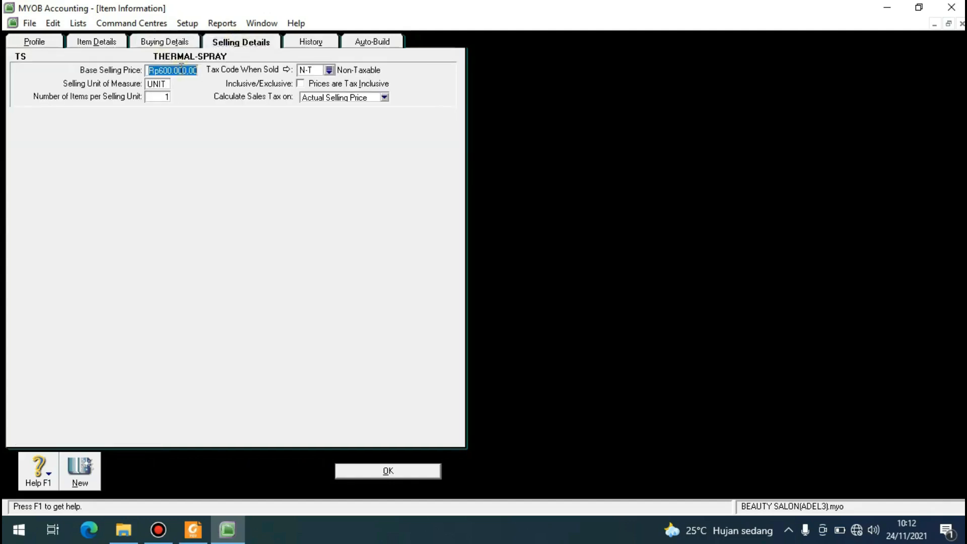
text(400000)
key(Tab)
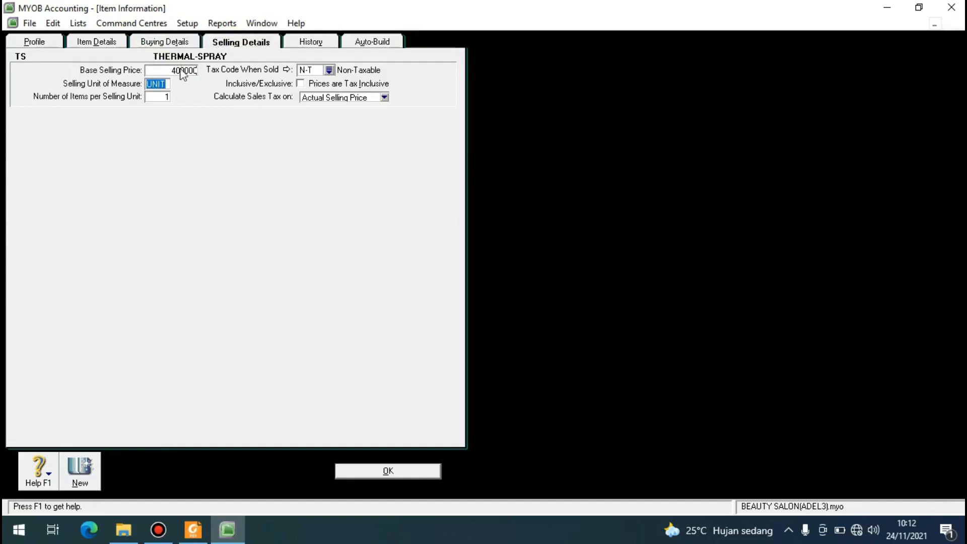
click(379, 469)
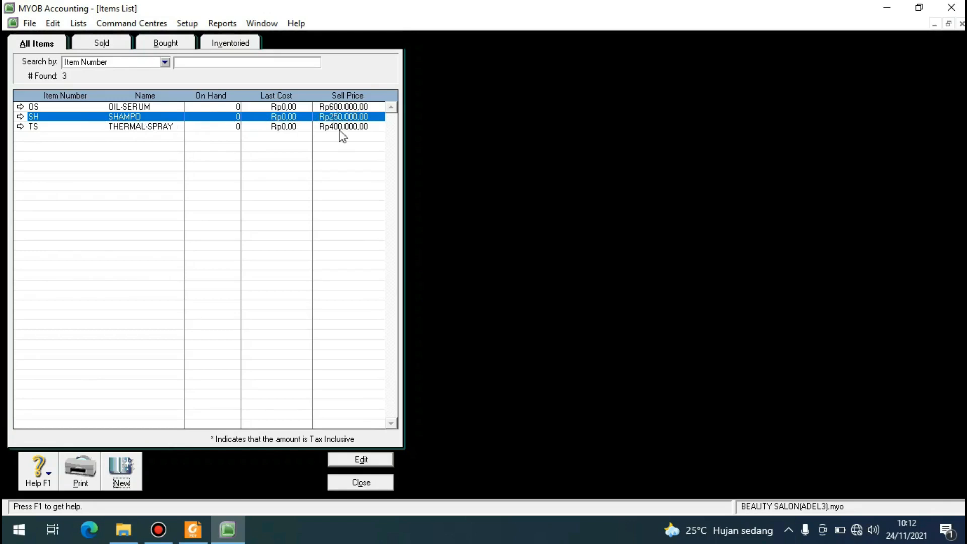
click(362, 482)
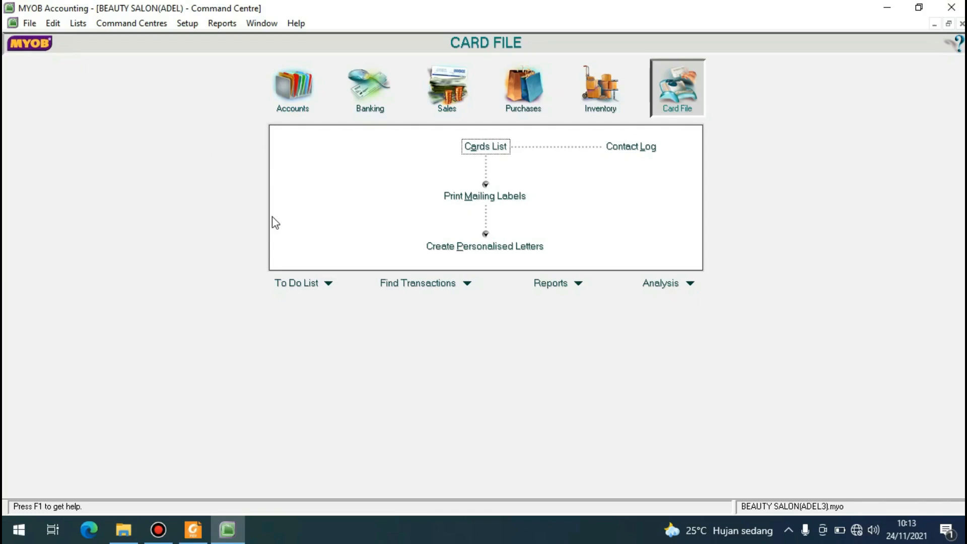
Open the account opening balances and look through the asset, liability and equity accounts.
click(193, 28)
mouse_move(207, 58)
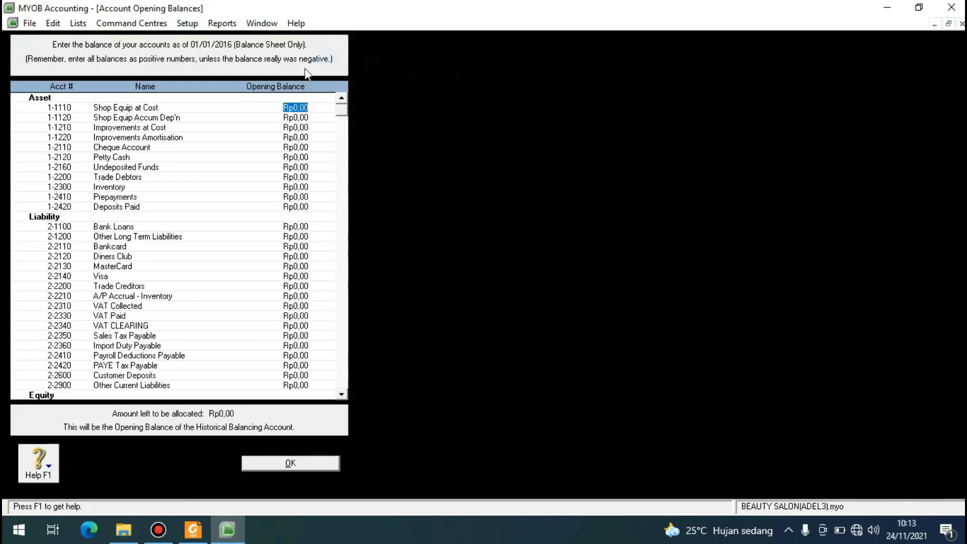
scroll(141, 131, down, 1)
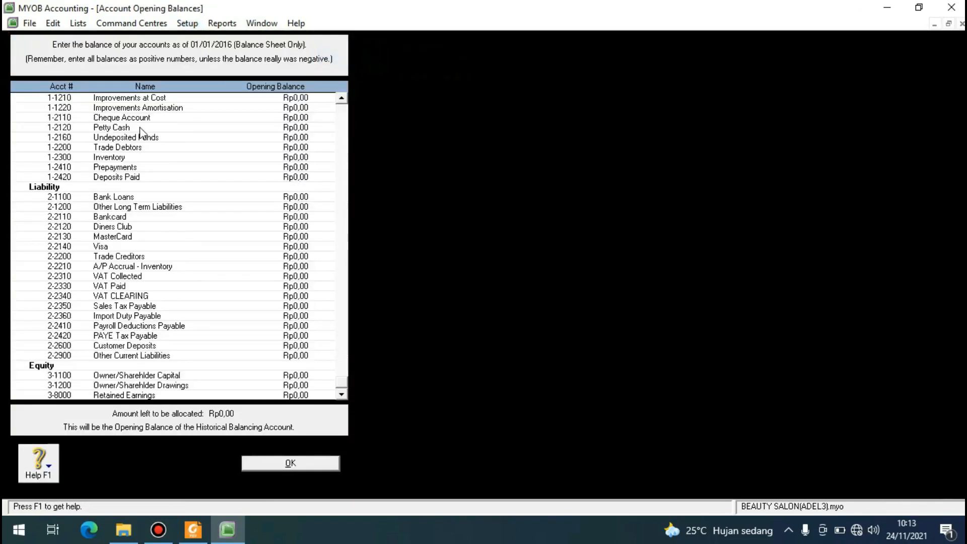
scroll(141, 132, up, 1)
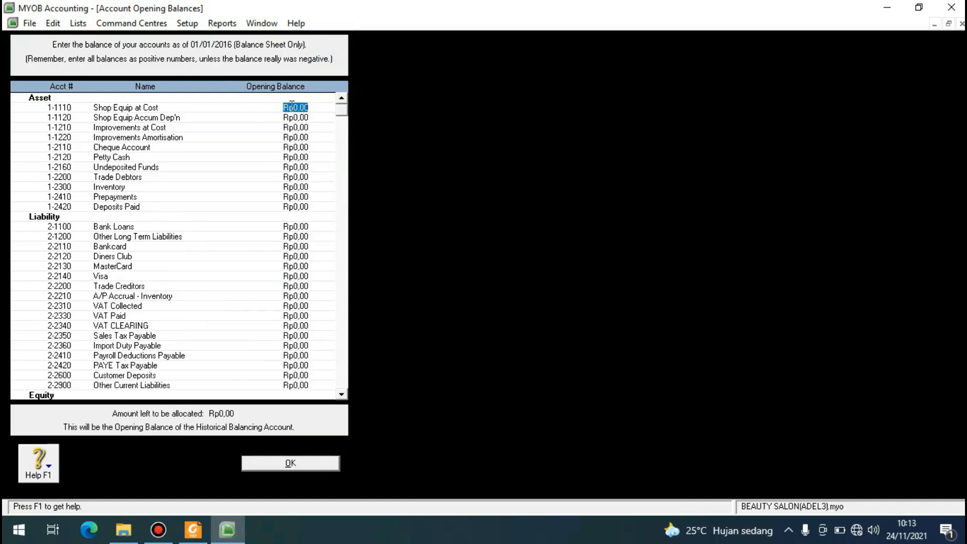
click(310, 107)
click(302, 118)
click(297, 136)
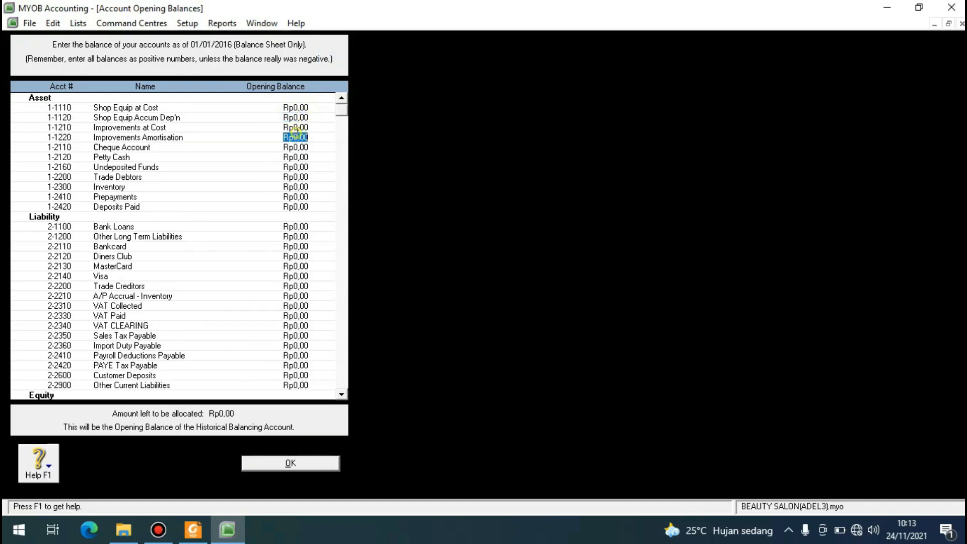
Enter opening balances of Rp180.000.000,00 for Shop Equip at Cost and -Rp15.000.000,00 for Shop Equip Accum Dep'n.
click(293, 107)
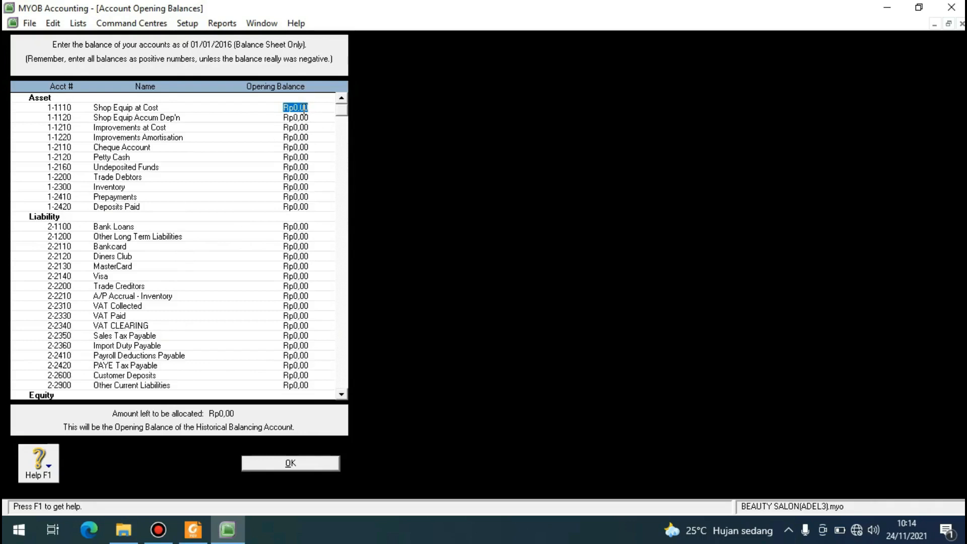
text(180000000)
key(Tab)
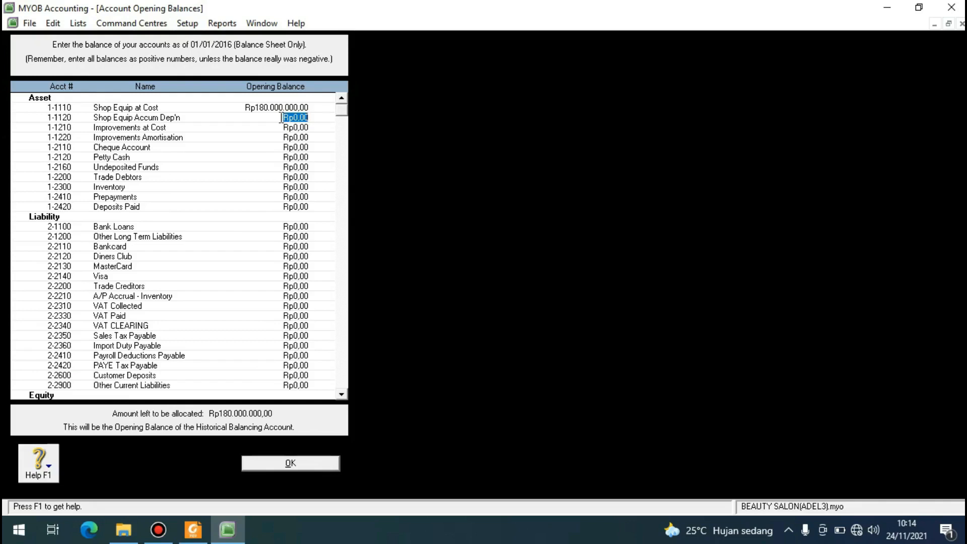
text((15000000))
key(Tab)
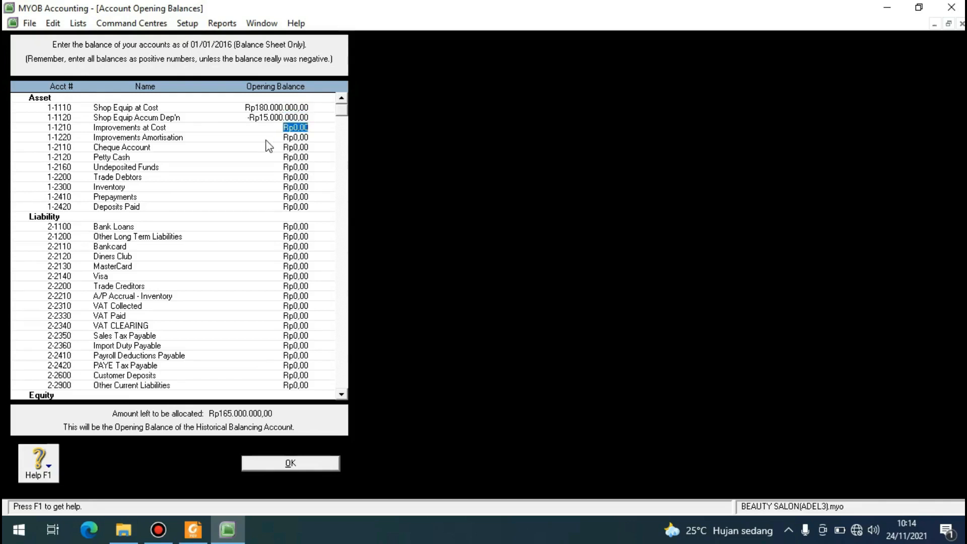
Enter opening balances of Rp300.000.000,00 for Cheque Account and Rp100.000.000,00 for Petty Cash.
key(Tab)
key(Tab)
text(300000000)
key(Tab)
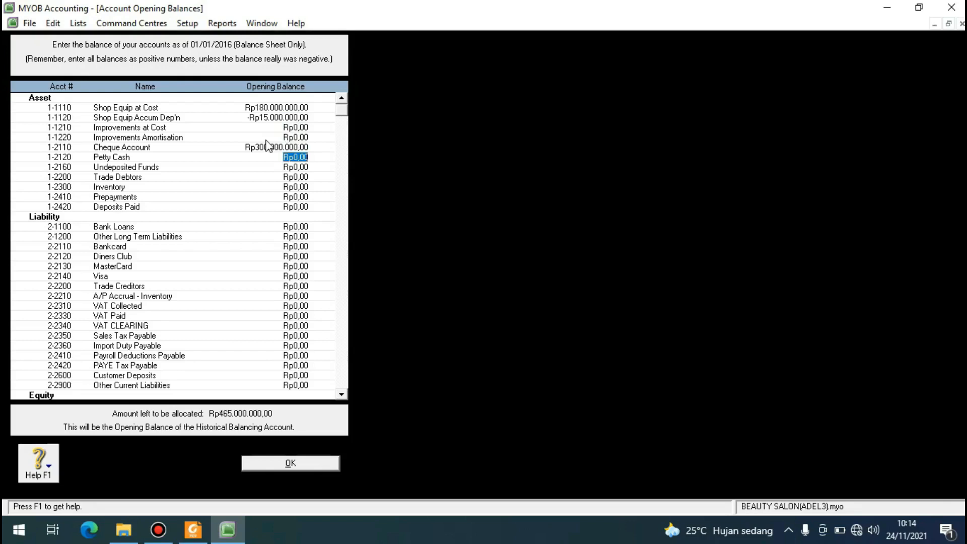
text(100000000)
key(Tab)
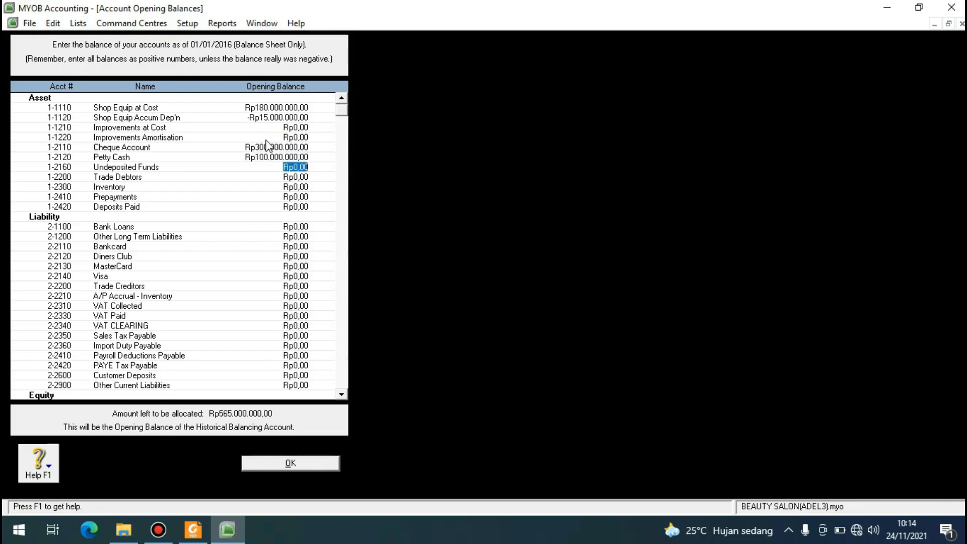
Enter opening balances of Rp7.700.000,00 for Trade Debtors and Rp64.500.000,00 for Inventory.
key(Tab)
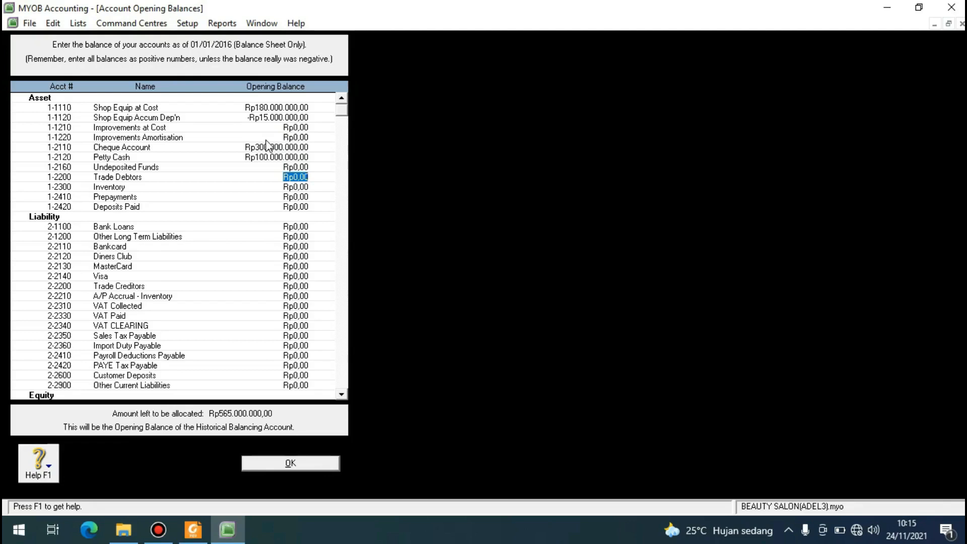
text(7700000)
key(Tab)
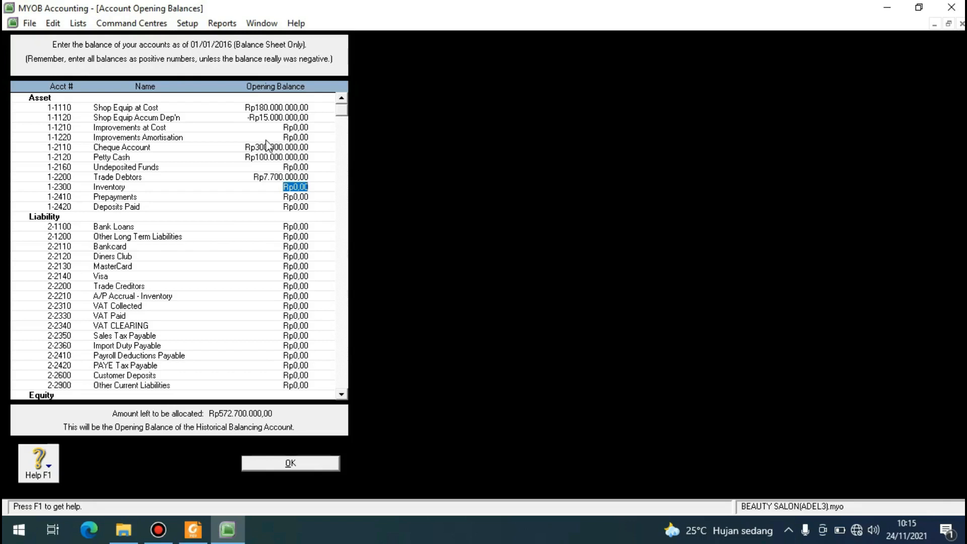
text(64.500.)
text(000)
key(Tab)
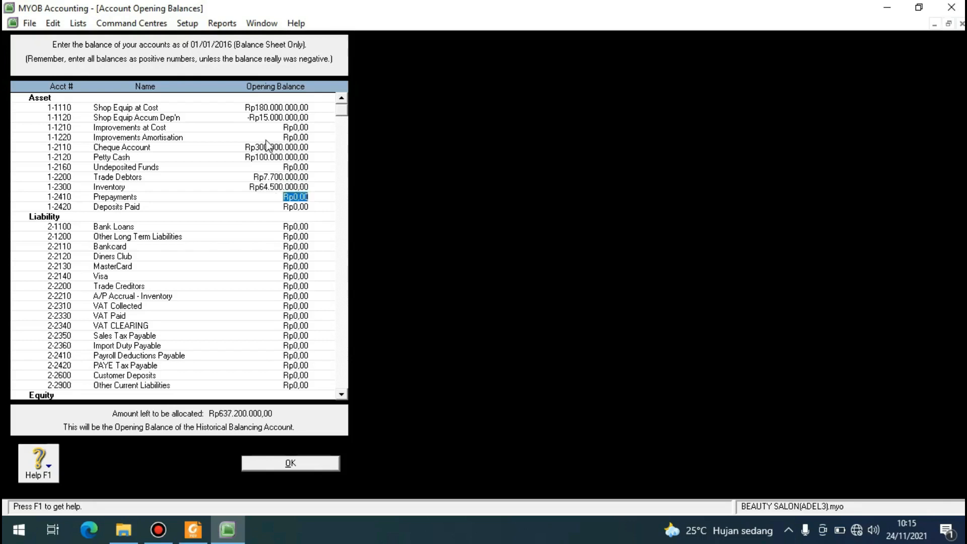
Enter an opening balance of Rp9.900.000,00 for the Trade Creditors liability account.
key(Tab)
key(Tab)
key(Tab)
key(Tab)
key(Tab)
key(Tab)
key(Tab)
key(Tab)
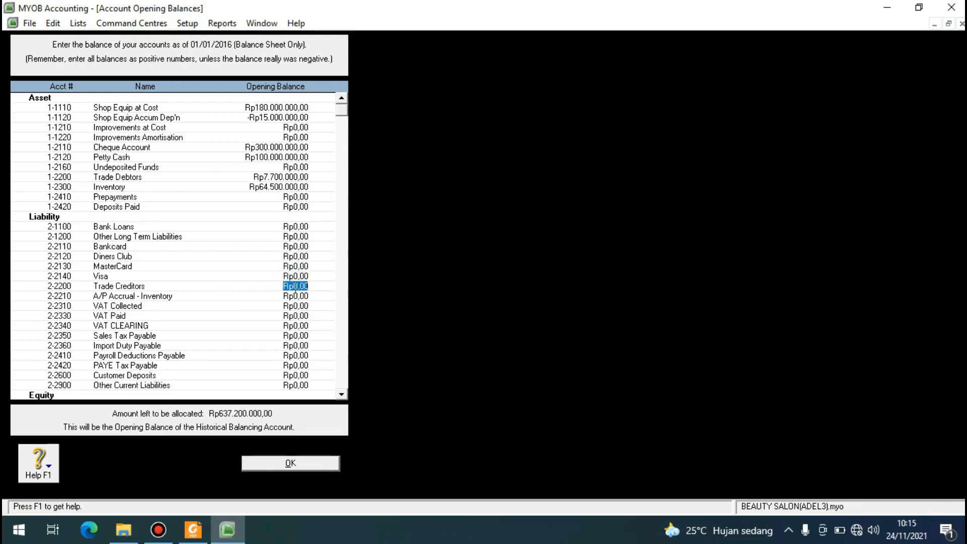
text(9900000)
click(297, 294)
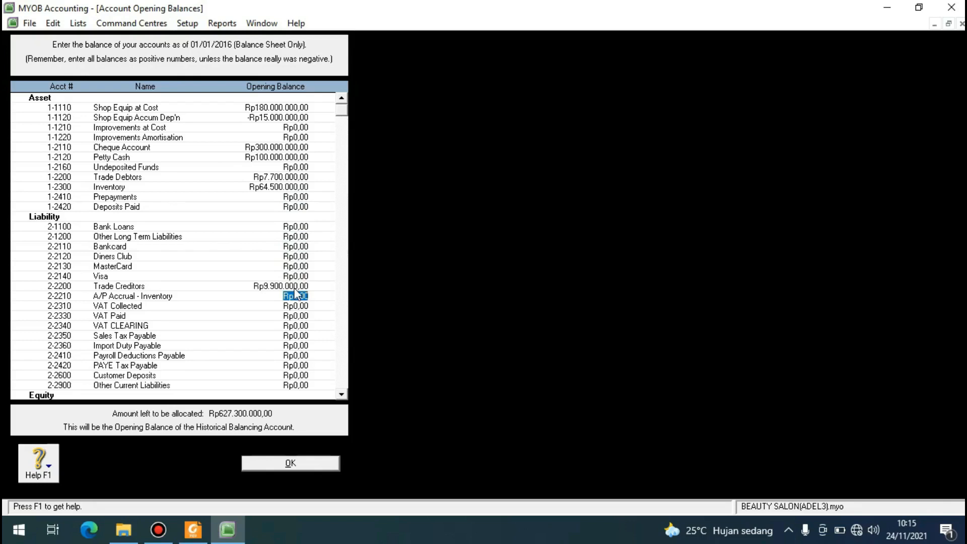
Enter an opening balance of Rp700.000,00 for the VAT Collected account.
click(298, 305)
key(BackSpace)
text(700.000)
key(Tab)
Enter a negative opening balance of -Rp900.000,00 for the VAT Paid account.
text((90)
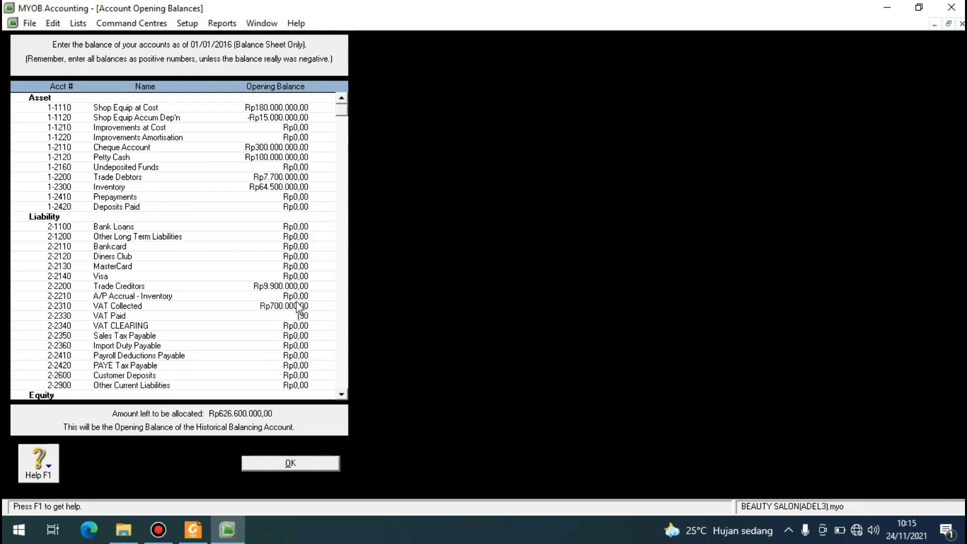
text(00000)
key(Tab)
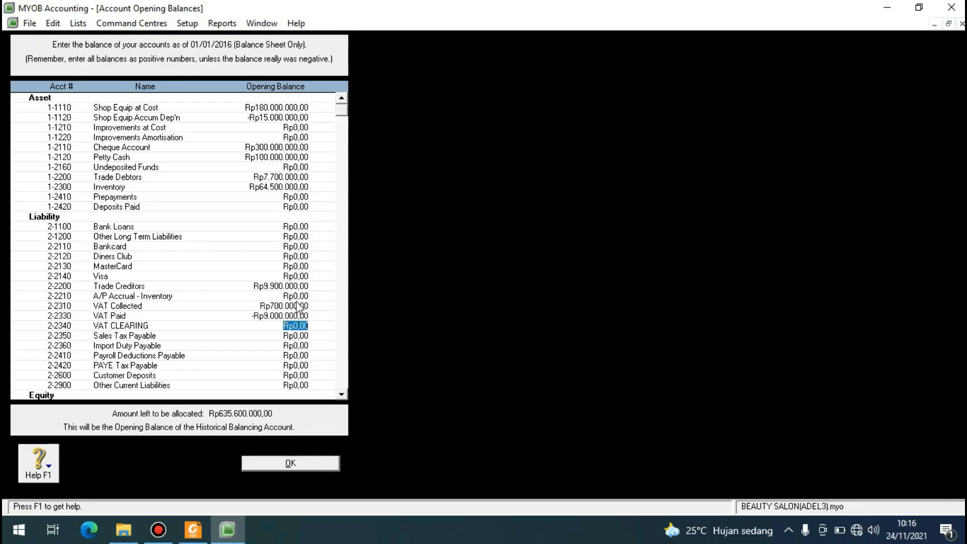
click(280, 315)
click(280, 316)
key(BackSpace)
key(Tab)
Enter an opening balance of Rp550.000.000,00 for the Owner/Sharehlder Capital equity account.
scroll(281, 355, down, 1)
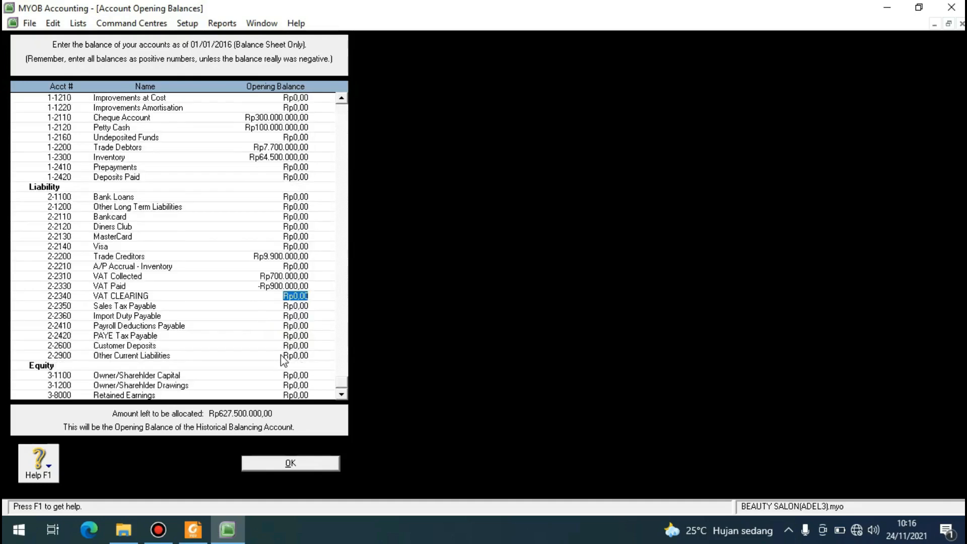
click(304, 375)
text(55000000)
click(304, 382)
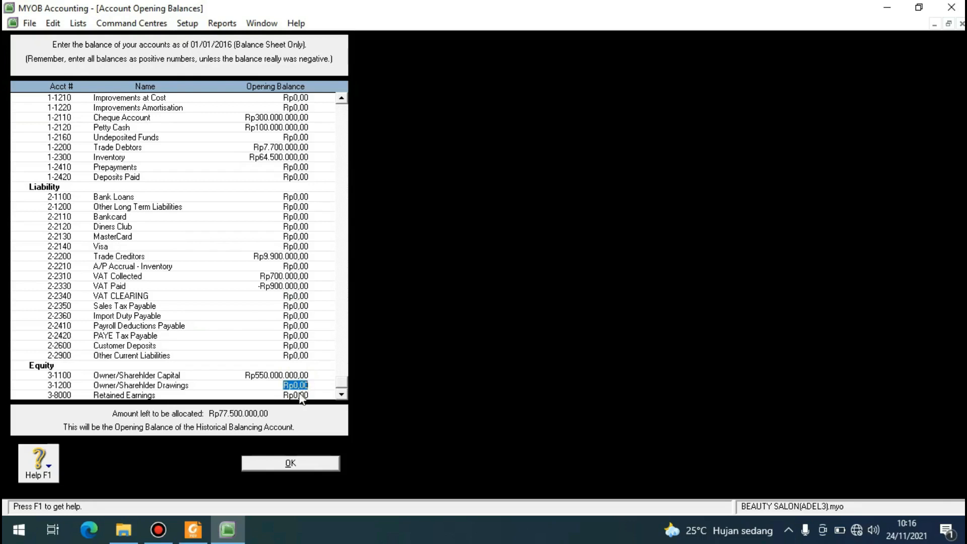
Enter an opening balance of Rp77.500.000,00 for the Retained Earnings account.
click(301, 396)
text(77500000)
key(Tab)
Review all entered opening balances and check the amount left to be allocated.
scroll(272, 304, up, 1)
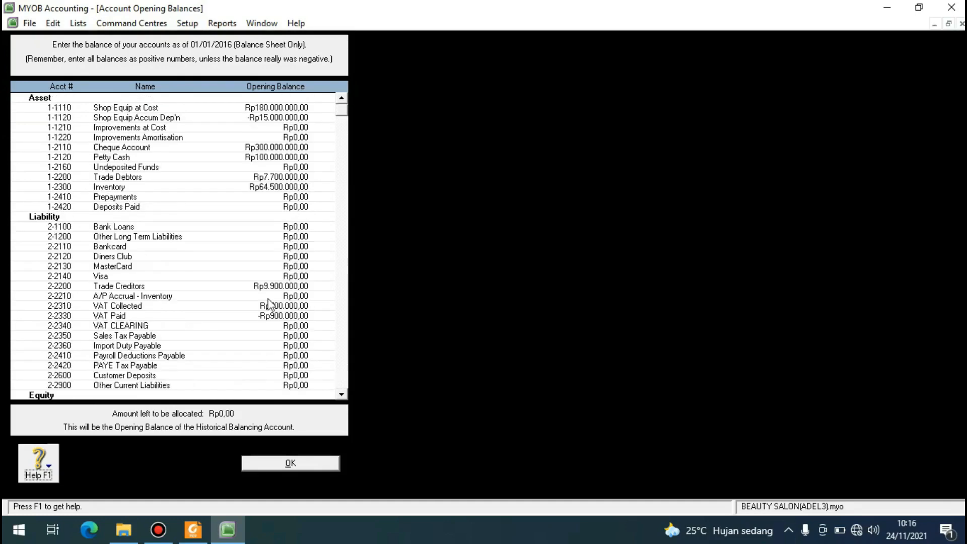
scroll(269, 304, down, 1)
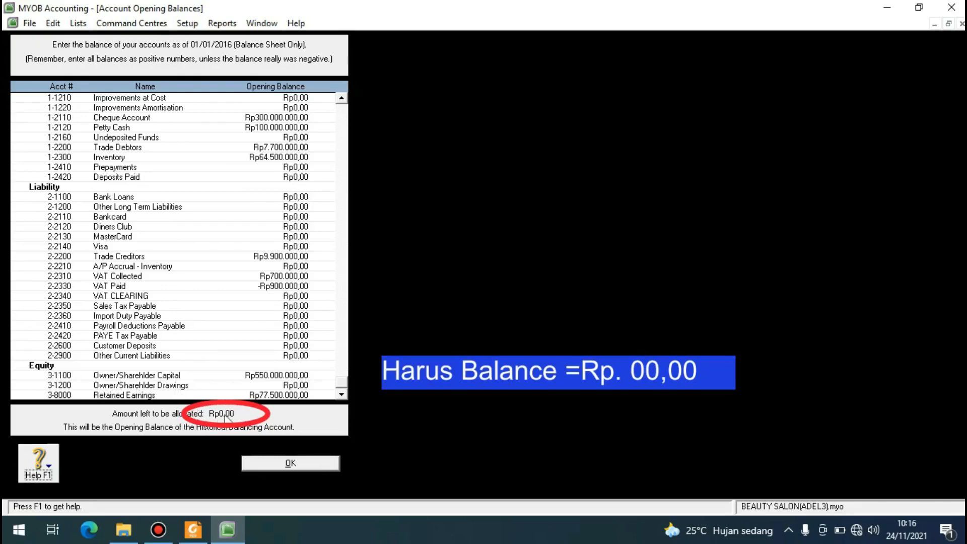
scroll(244, 296, up, 1)
scroll(243, 296, down, 1)
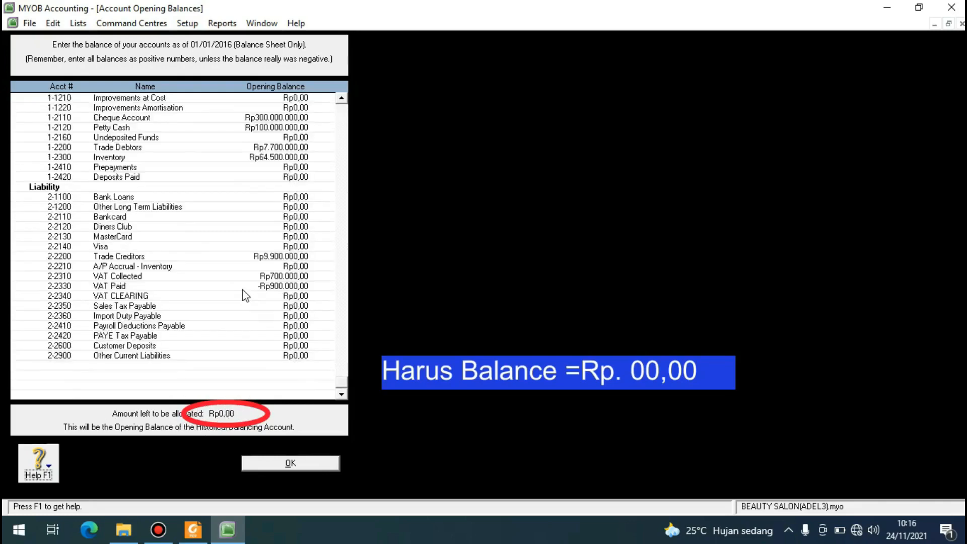
scroll(228, 352, up, 1)
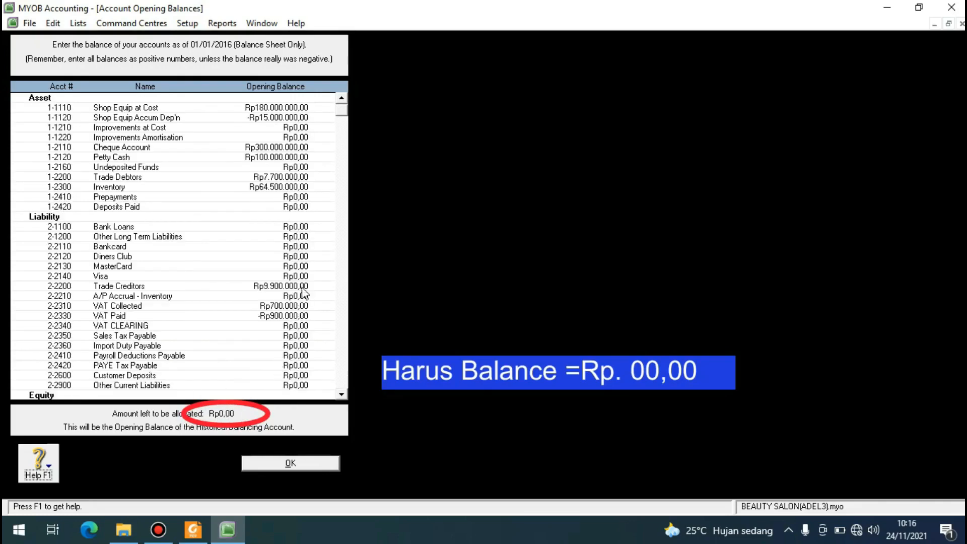
scroll(303, 293, down, 1)
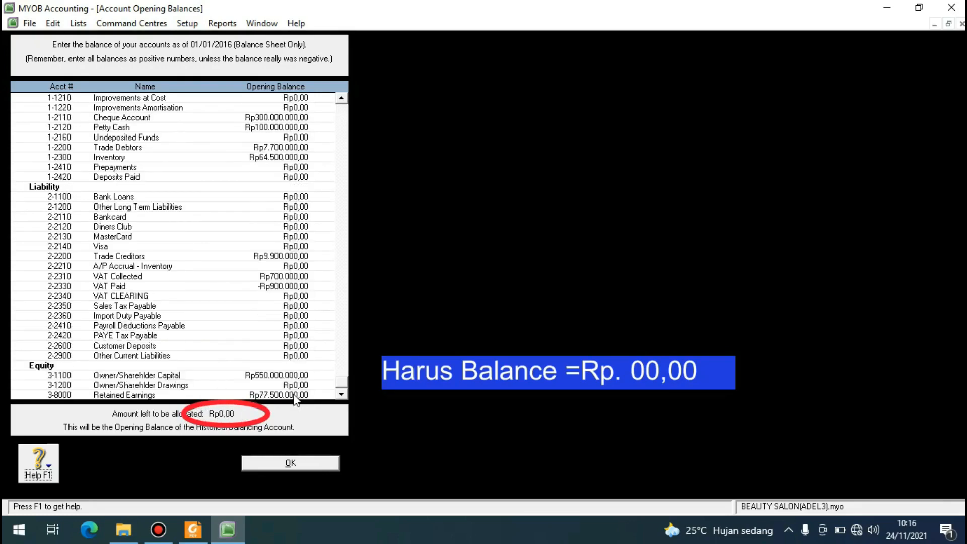
Reset the Trade Debtors opening balance to Rp0,00.
click(302, 146)
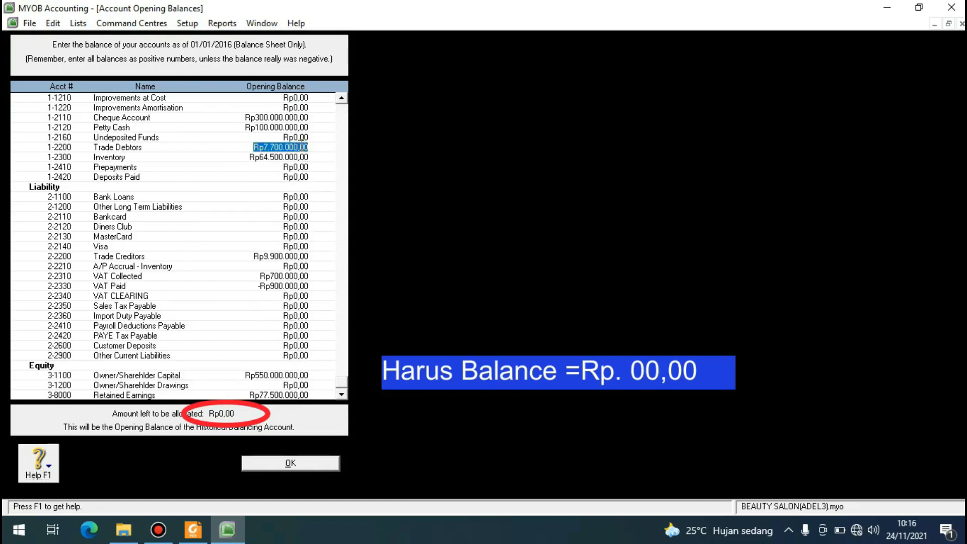
key(BackSpace)
text(0)
key(Tab)
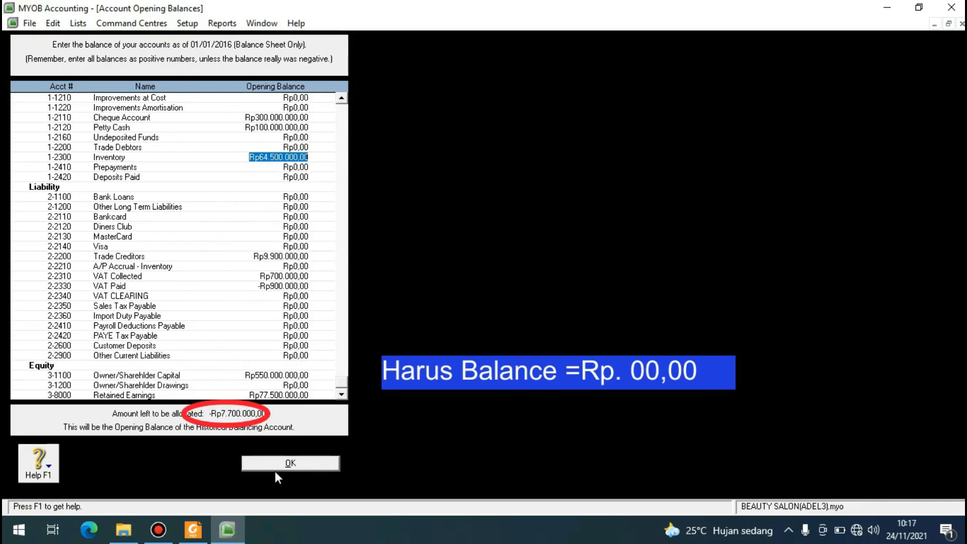
scroll(201, 163, up, 1)
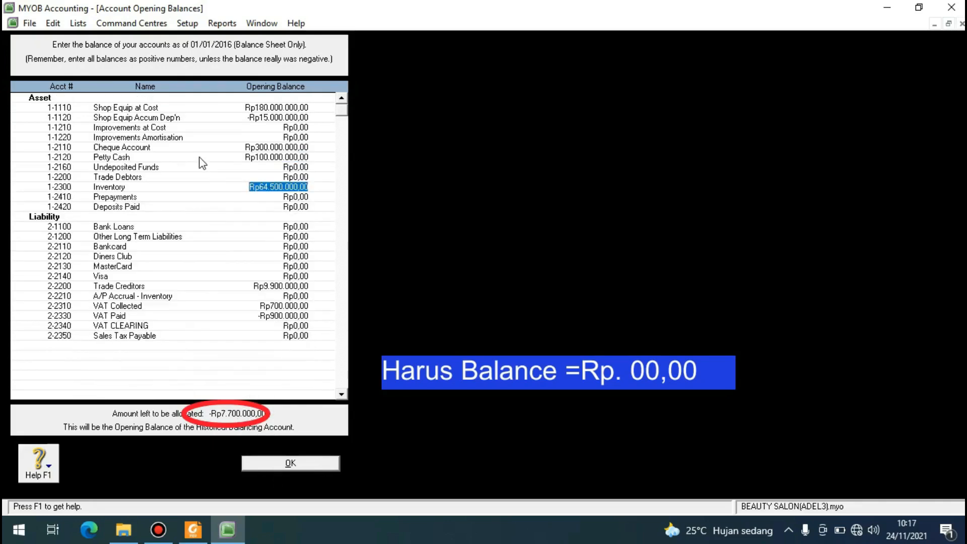
Enter an opening balance of Rp7.700.000,00 for Trade Debtors, check the remaining accounts and finish the account opening balances.
click(277, 176)
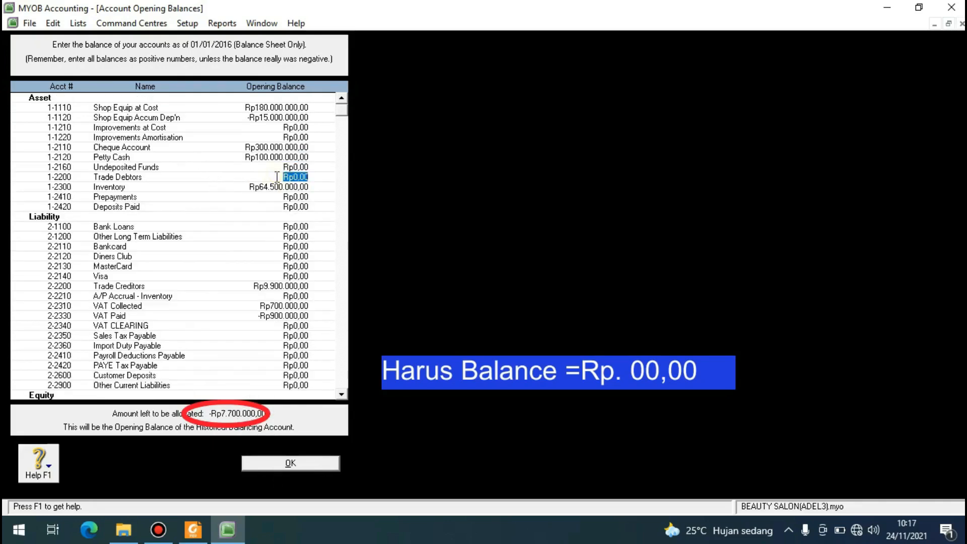
text(7700000)
key(Tab)
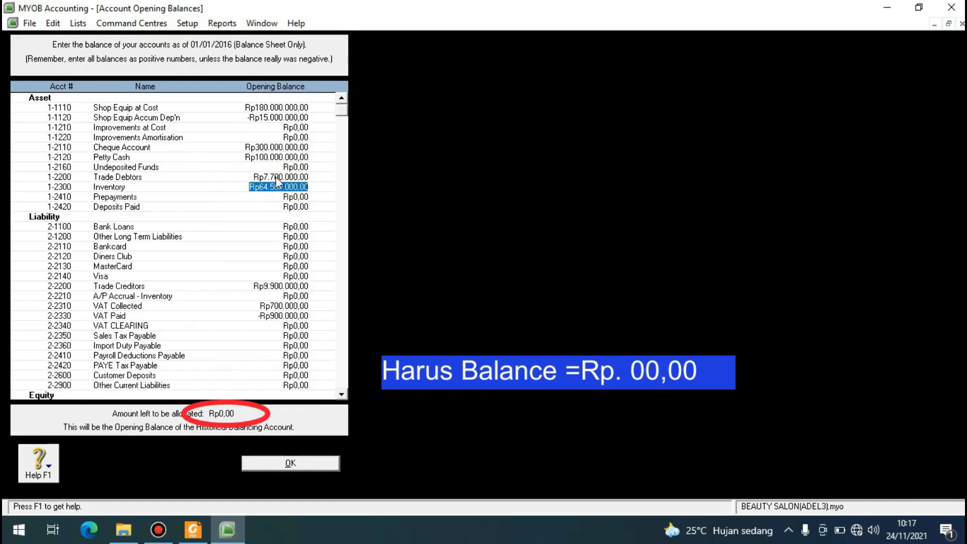
scroll(239, 385, down, 1)
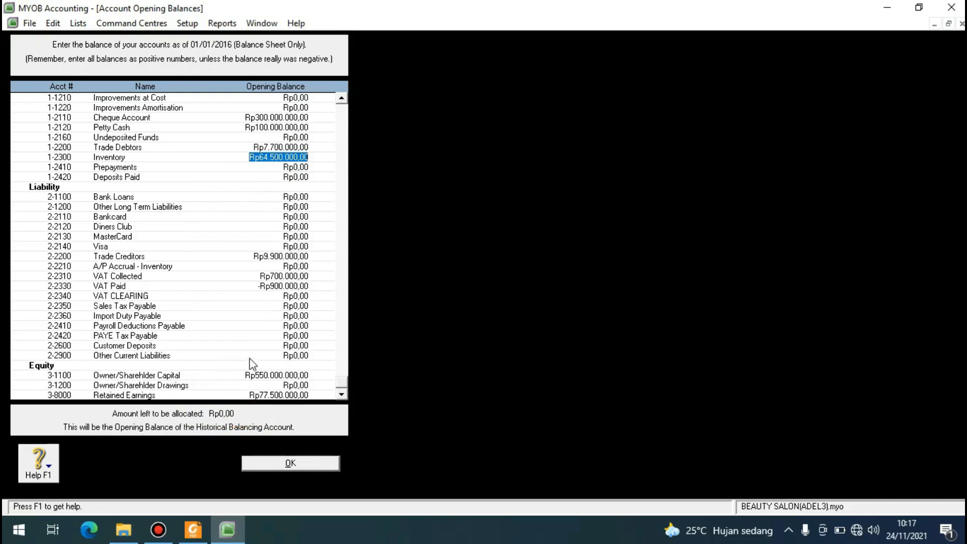
click(285, 464)
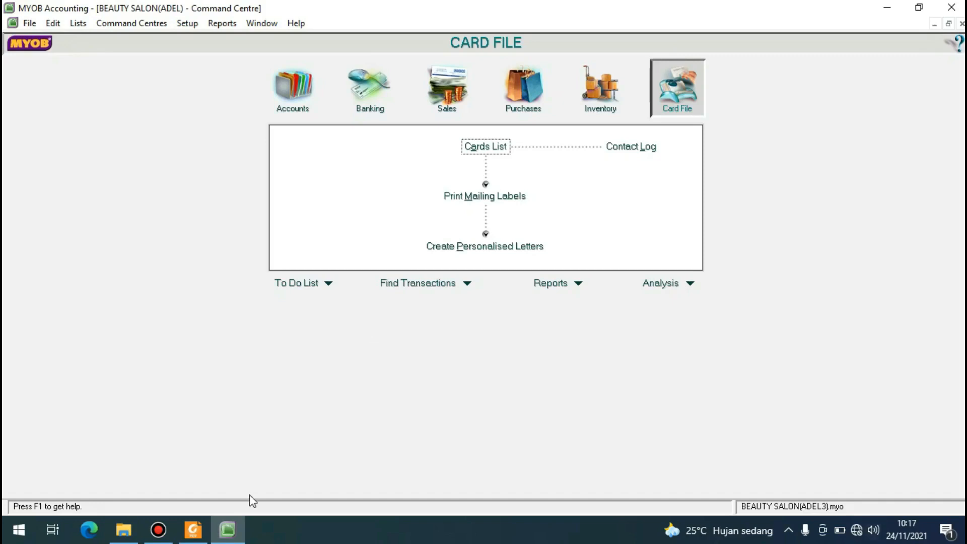
Switch to the case study PDF in Foxit Reader and read the customer and supplier ending balances as of 31 Dec 2015.
click(193, 529)
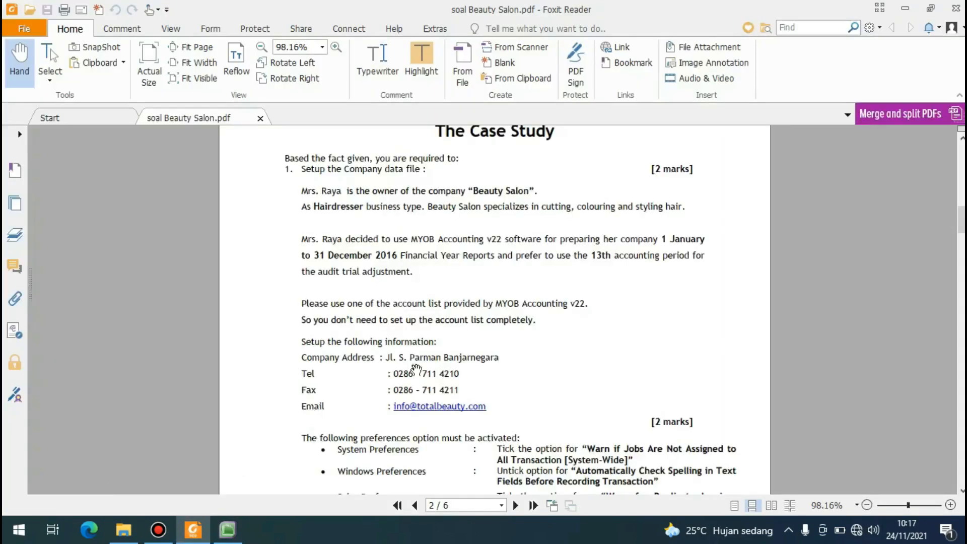
scroll(488, 343, down, 15)
scroll(496, 337, down, 15)
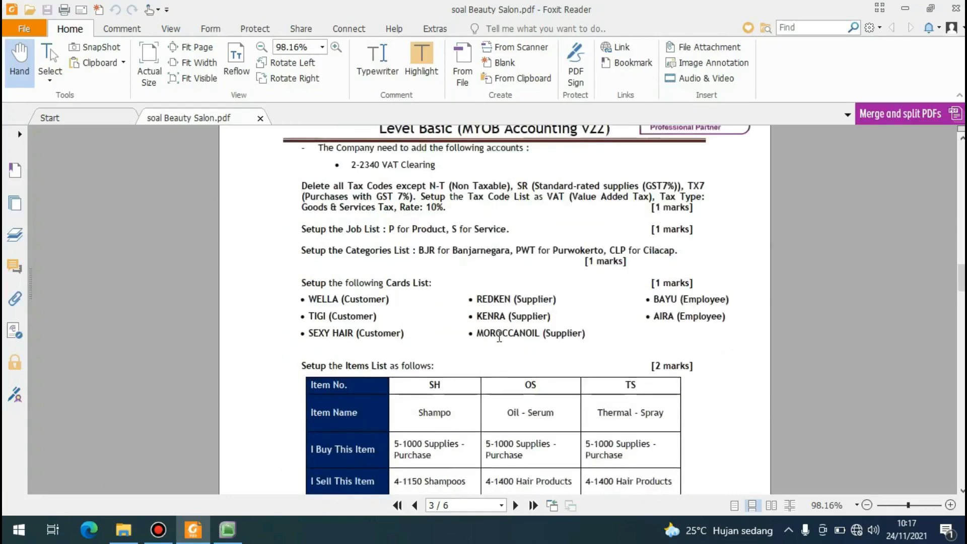
scroll(518, 330, down, 3)
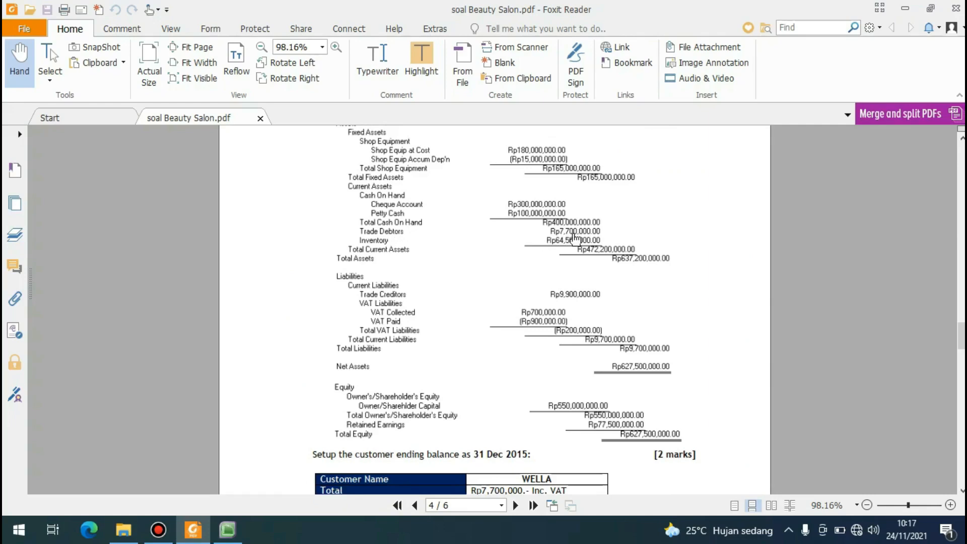
scroll(574, 237, down, 5)
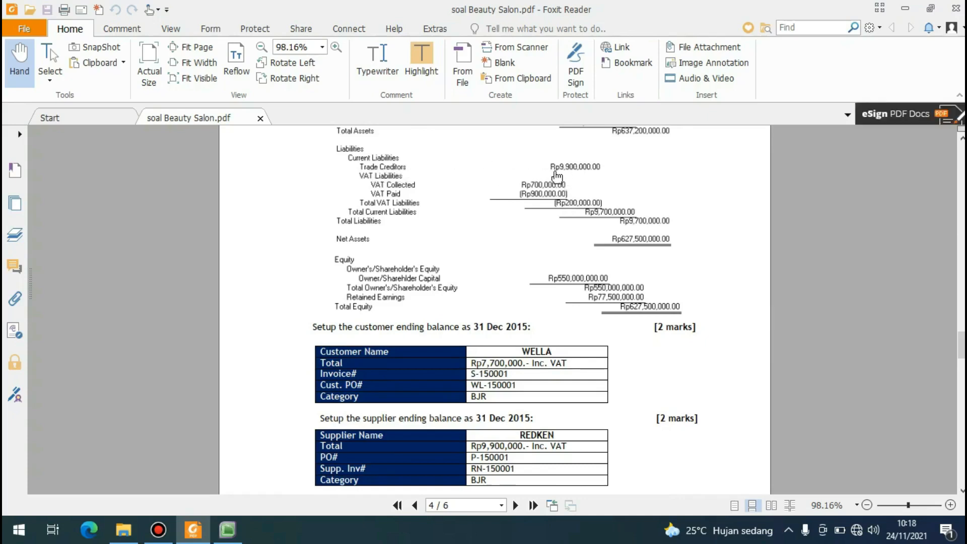
scroll(577, 255, down, 3)
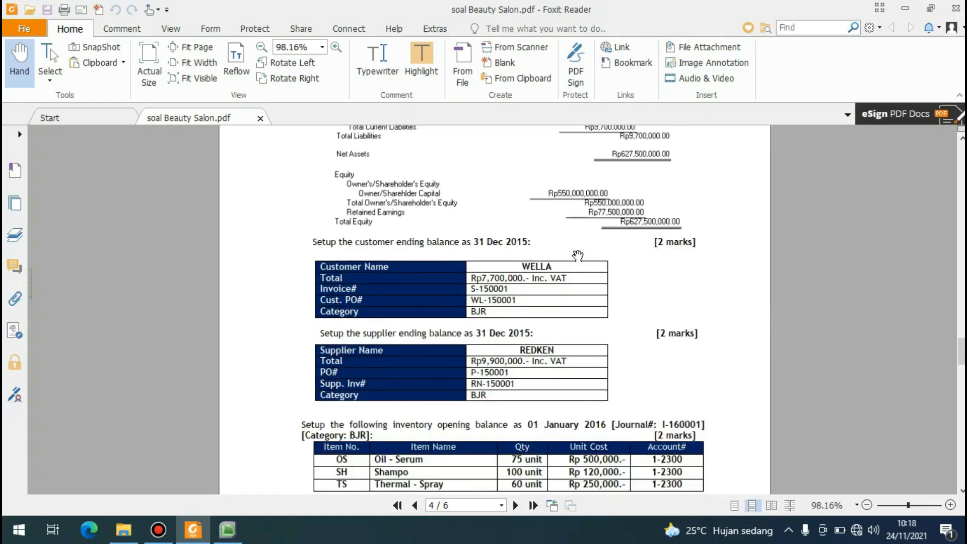
scroll(354, 277, down, 2)
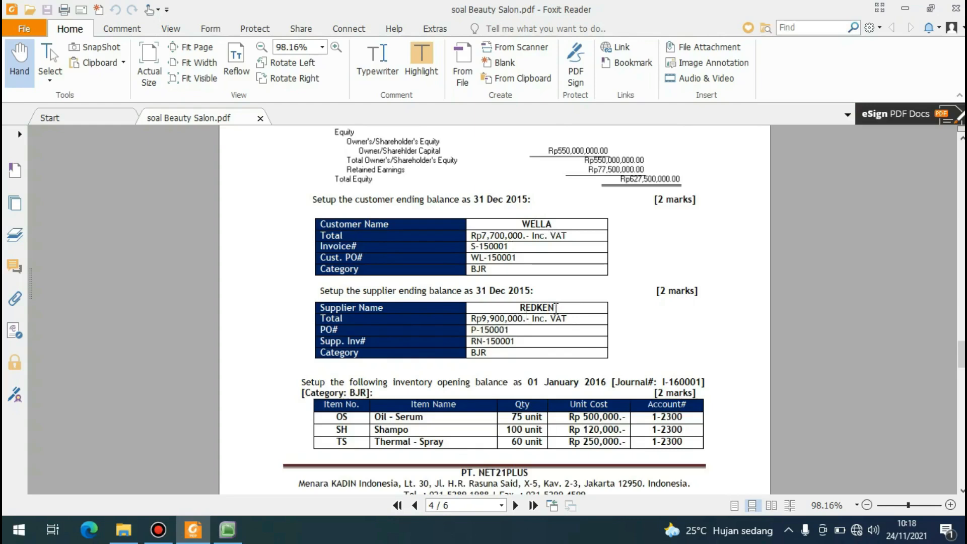
scroll(555, 307, up, 3)
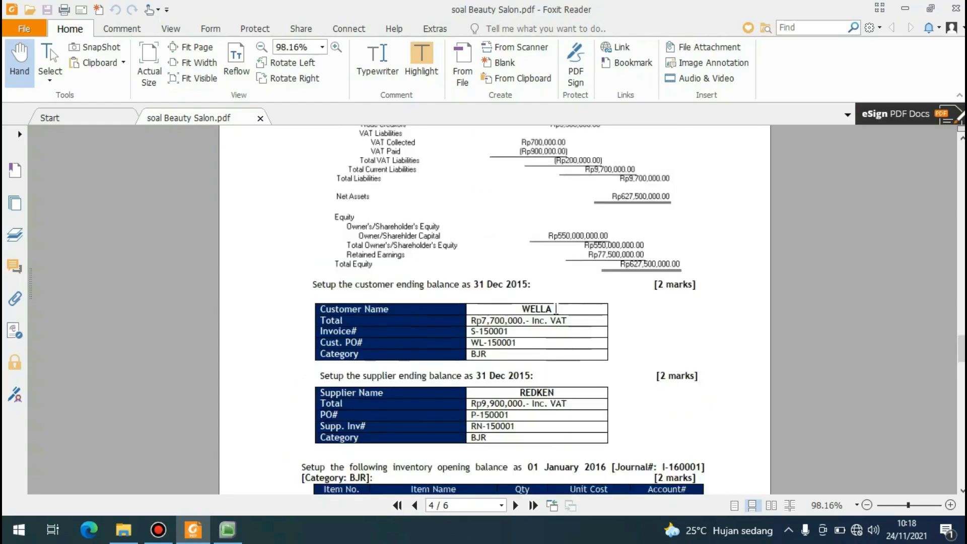
click(906, 9)
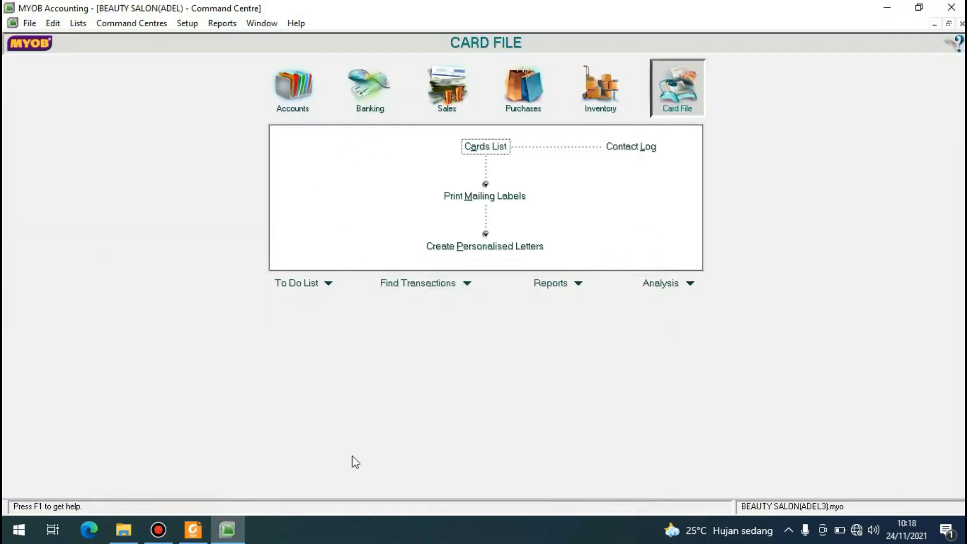
Start a historical sale for the customer WELLA from the customer balances in MYOB Accounting.
click(187, 24)
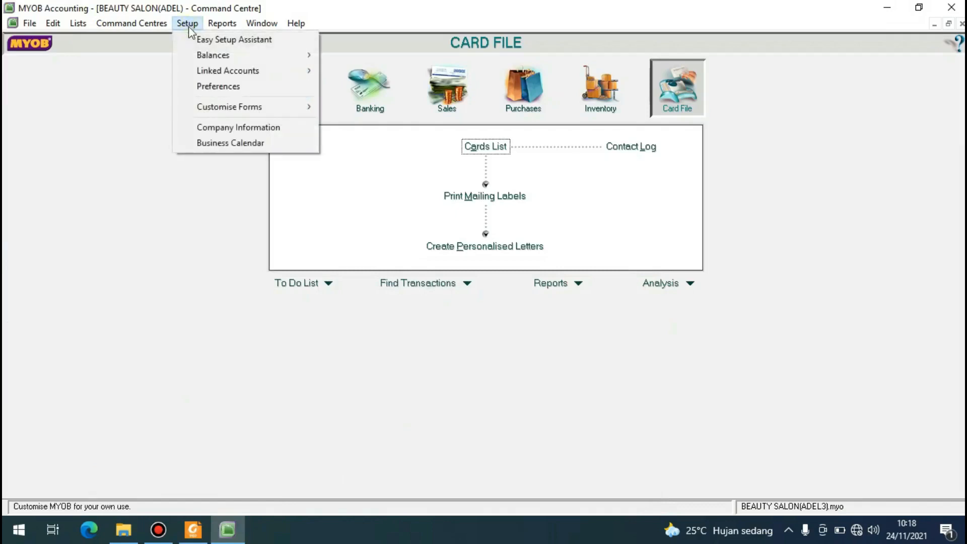
mouse_move(202, 52)
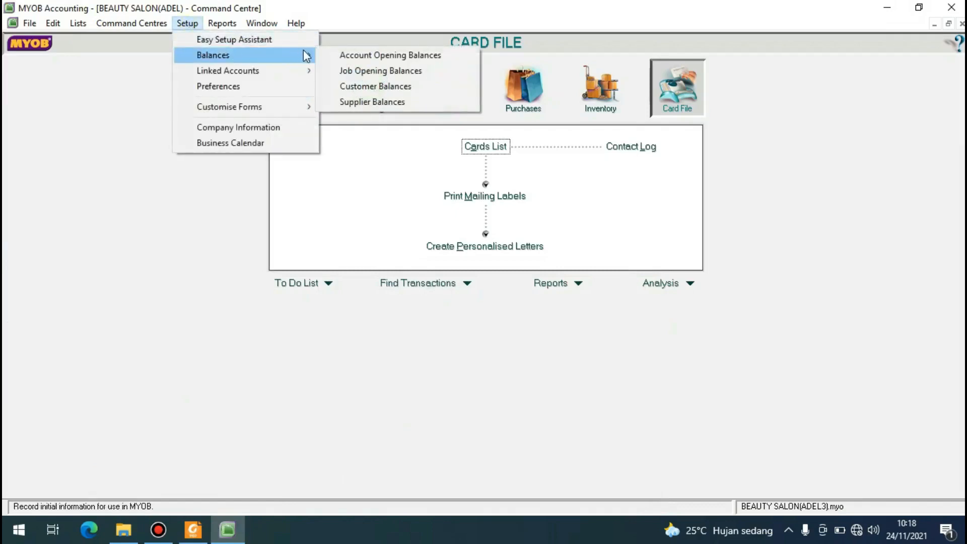
click(346, 86)
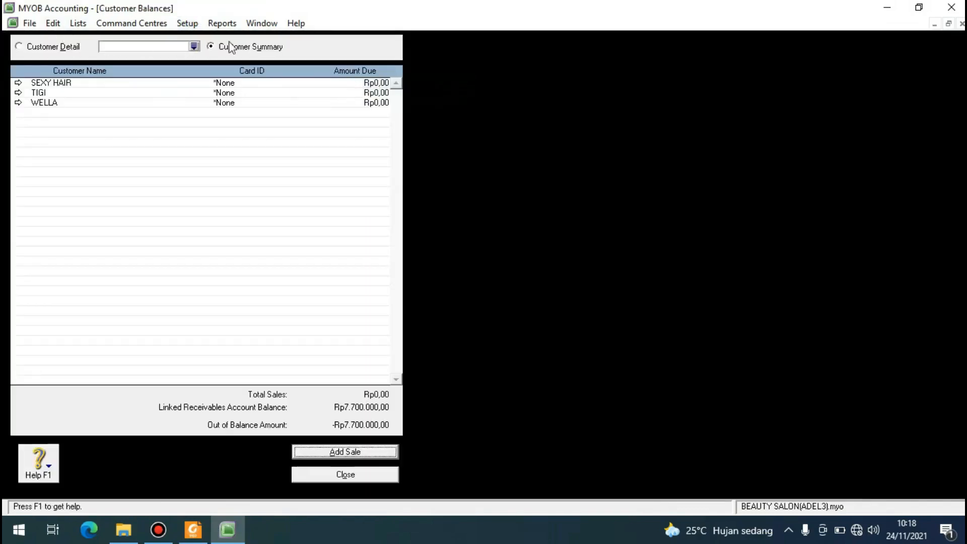
click(194, 47)
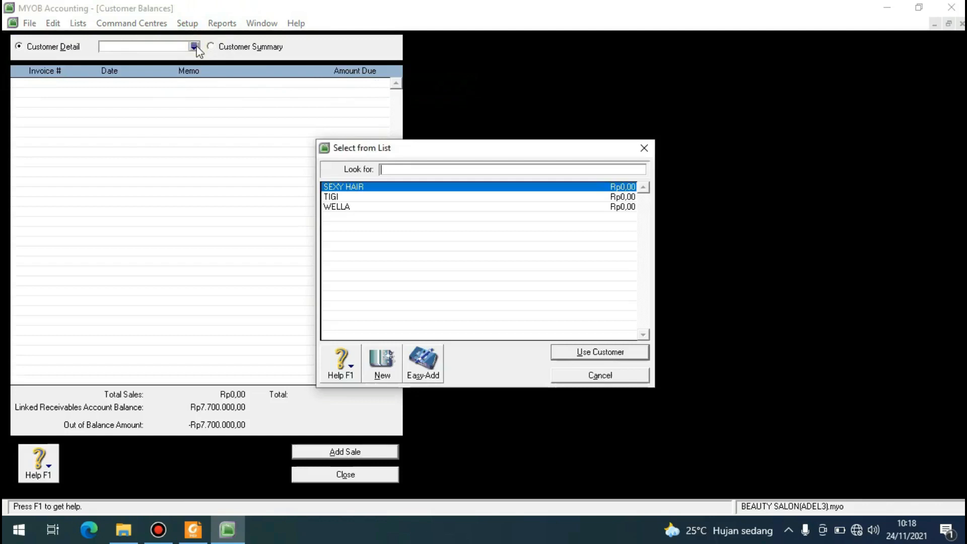
click(395, 208)
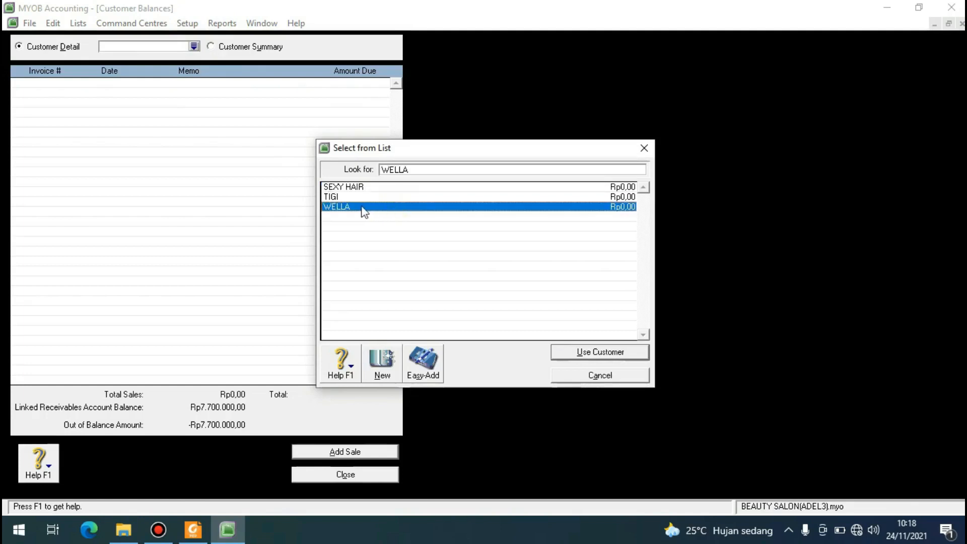
click(582, 352)
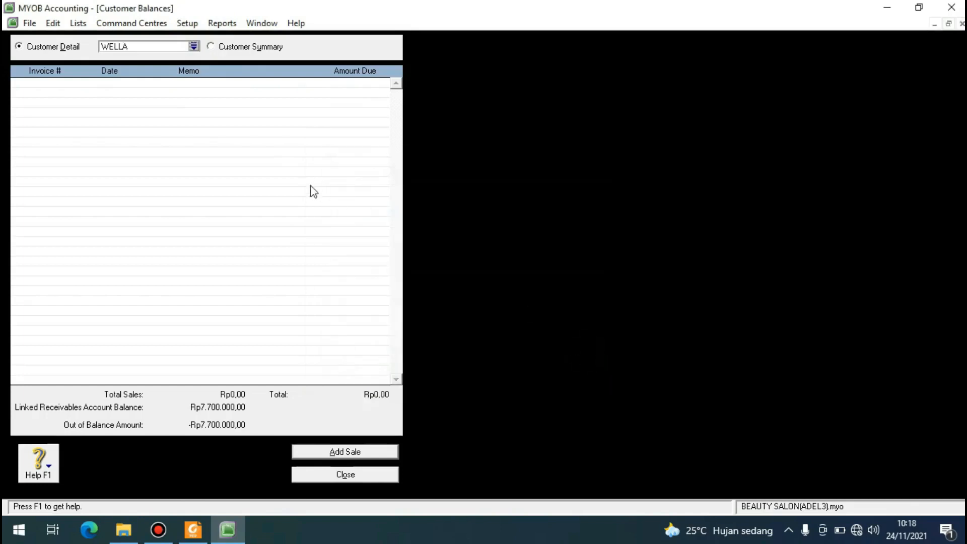
click(377, 456)
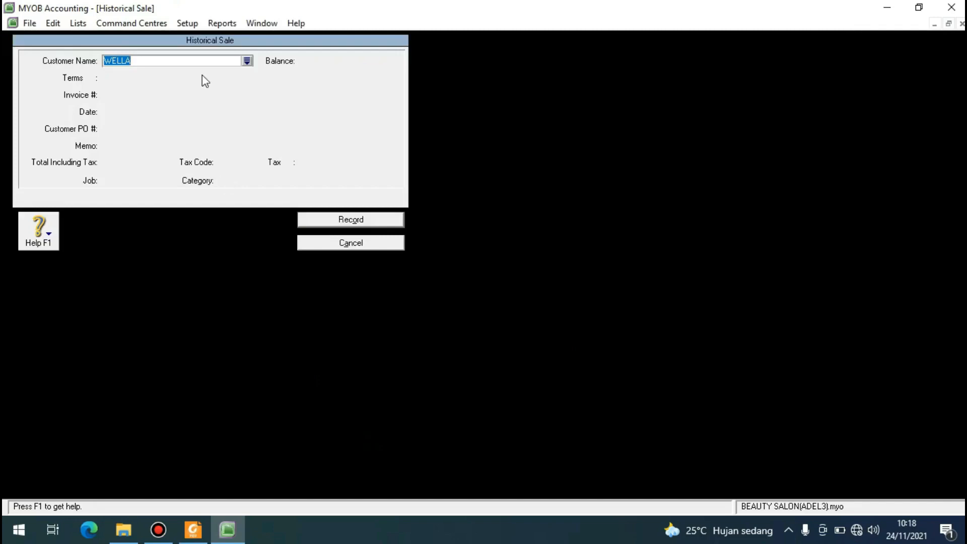
key(Tab)
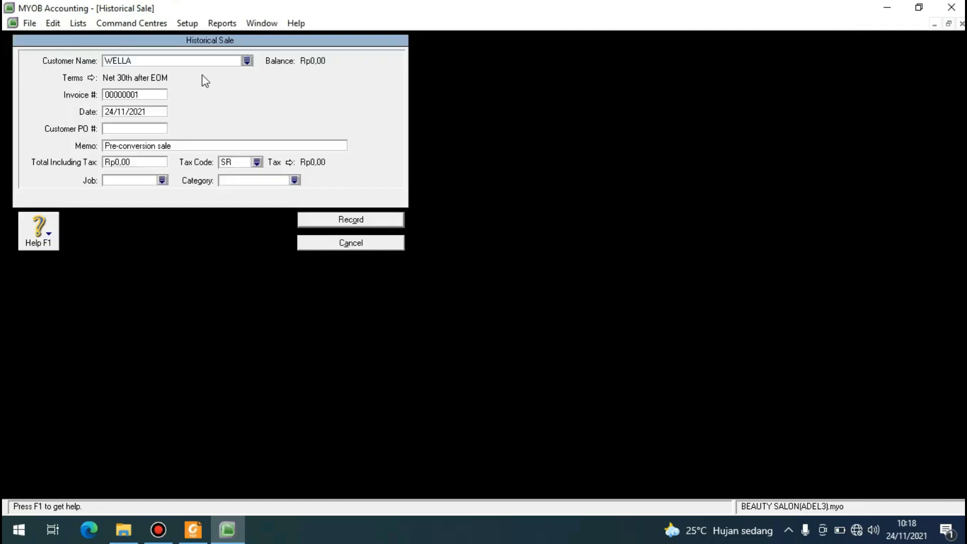
Set the invoice number of the WELLA historical sale to S-150001.
click(152, 93)
text(S-15000)
key(Tab)
Set the date of the historical sale to 31/12/2015.
click(113, 111)
key(BackSpace)
key(BackSpace)
text(31)
key(Right)
key(Right)
key(Right)
key(BackSpace)
text(2)
key(Right)
key(Right)
key(Right)
key(Right)
Enter the customer PO number from the case study and a total including tax of Rp7.700.000,00.
click(126, 131)
text(W)
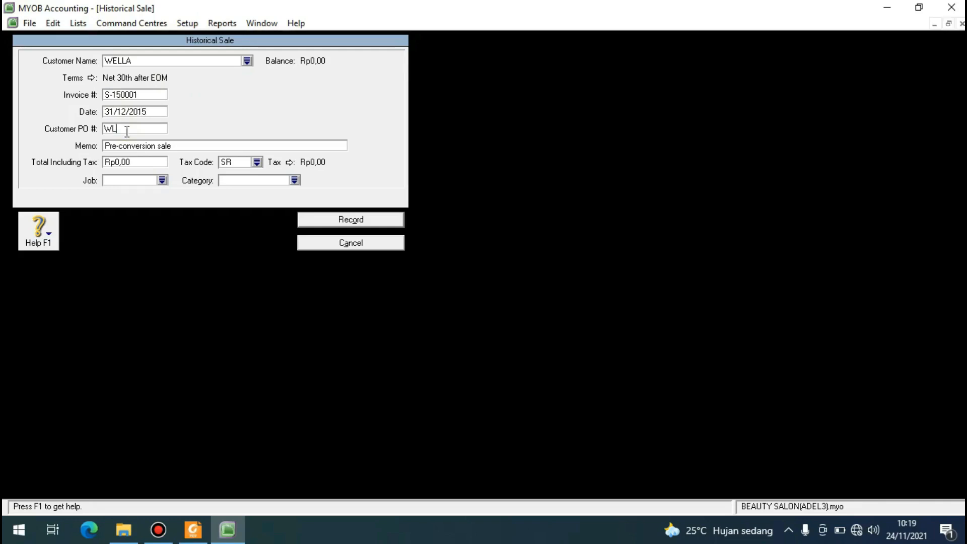
text(L-150001)
click(134, 161)
text(7700000)
key(Tab)
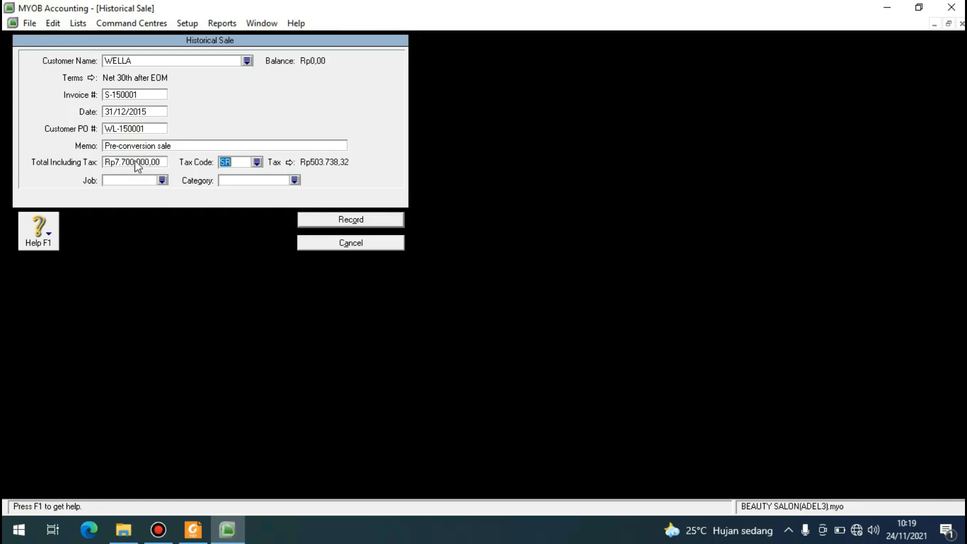
Assign the VAT tax code and the BJR category to the historical sale.
click(257, 162)
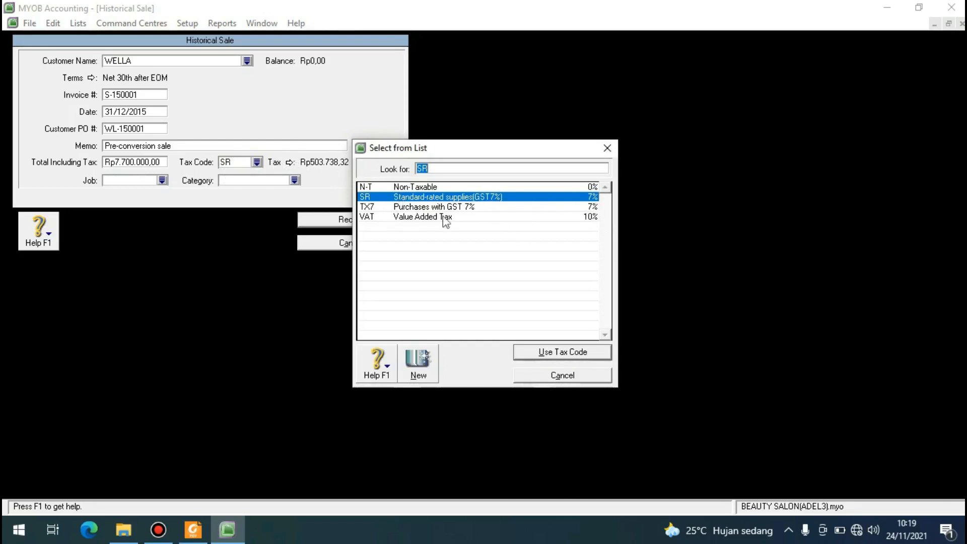
click(375, 220)
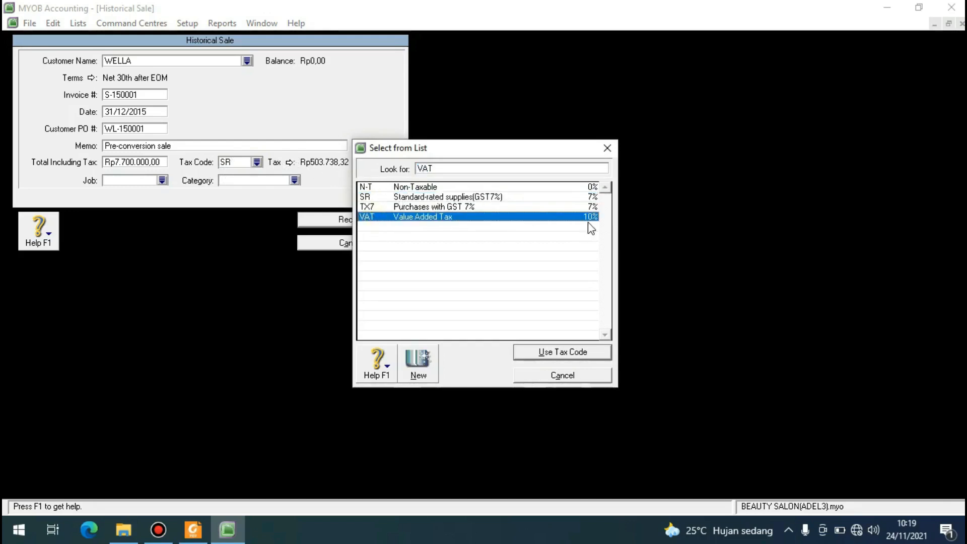
click(566, 351)
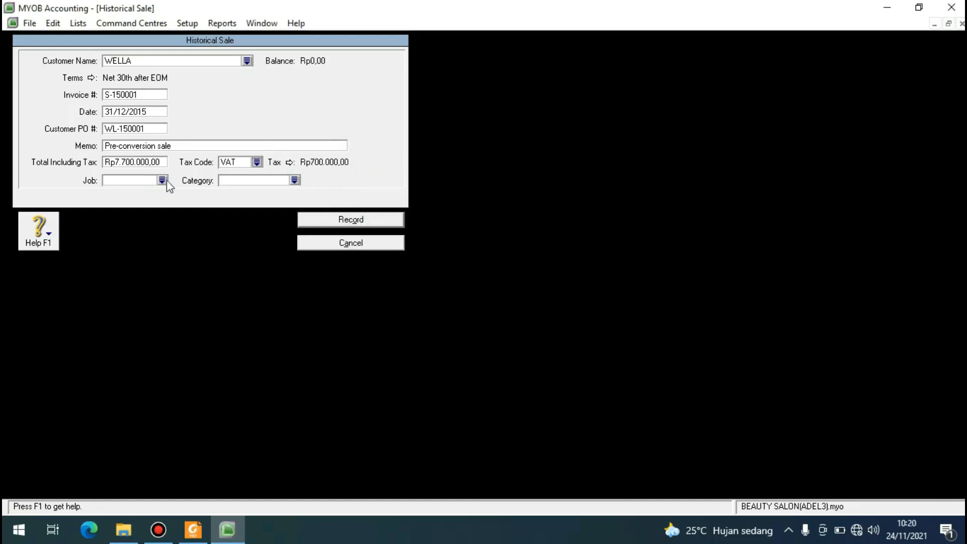
click(294, 181)
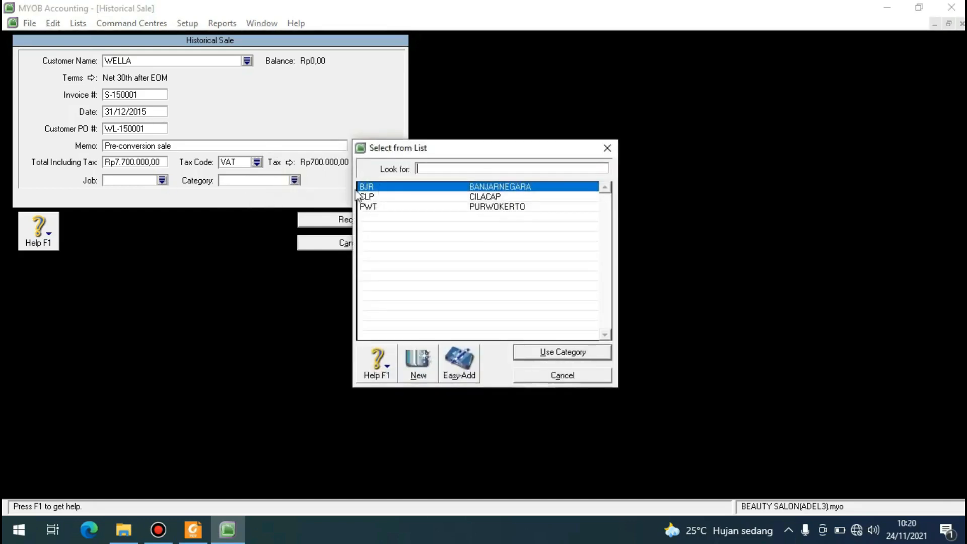
click(378, 186)
click(539, 353)
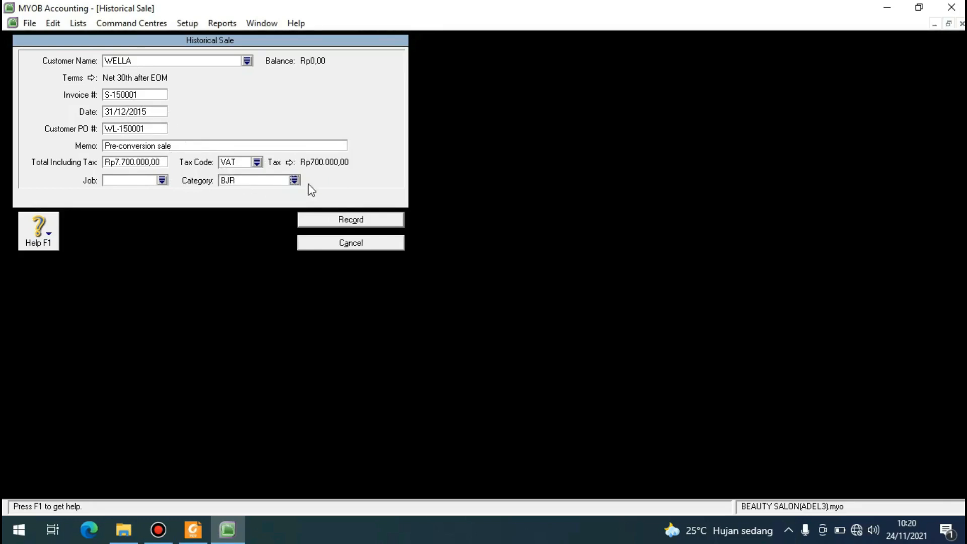
Record the WELLA historical sale without a job number and close the customer balances.
click(362, 221)
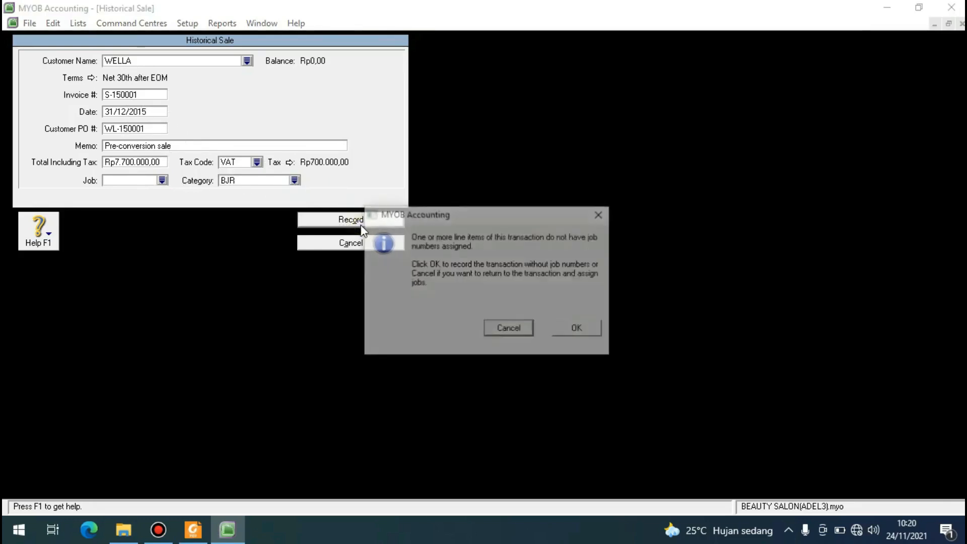
click(567, 329)
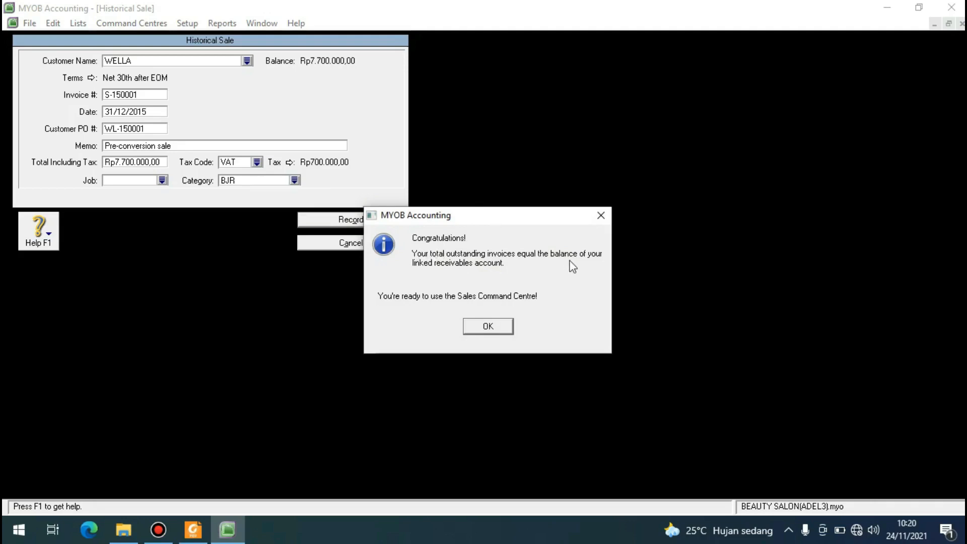
click(488, 326)
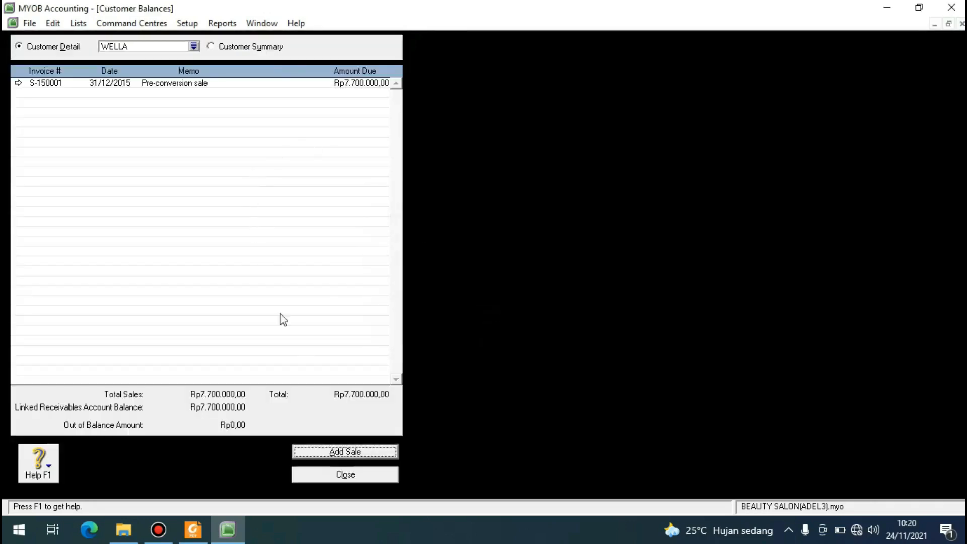
click(346, 475)
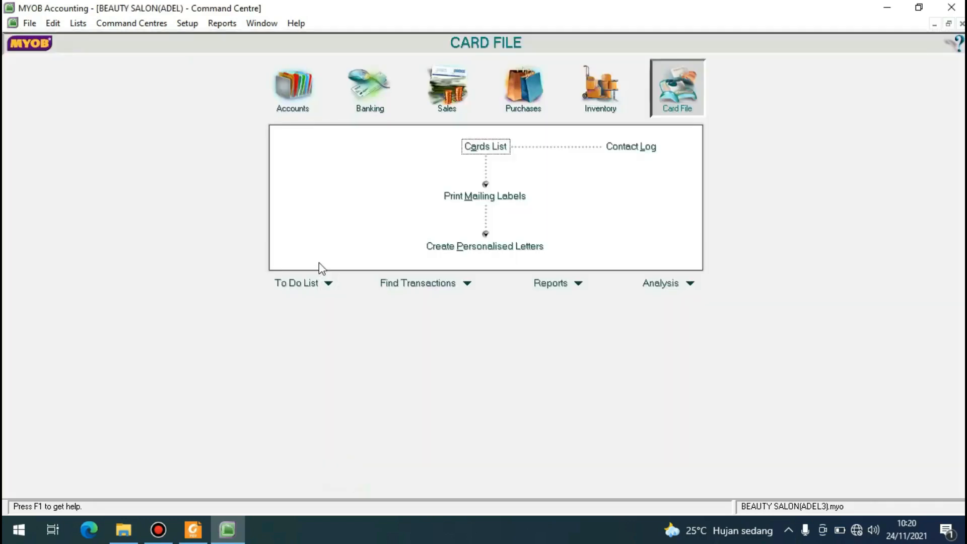
Start a new historical purchase for the supplier REDKEN from the supplier opening balances.
click(188, 23)
mouse_move(224, 57)
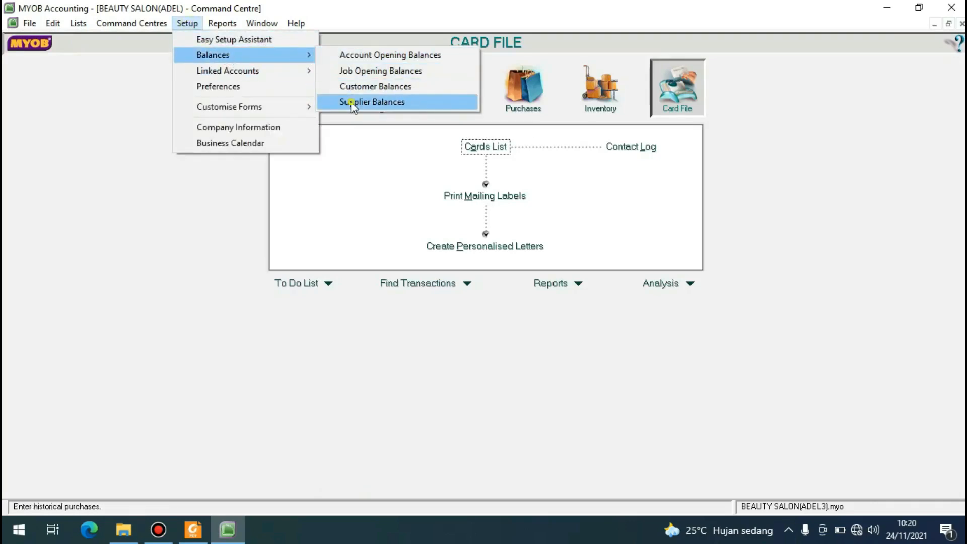
click(350, 101)
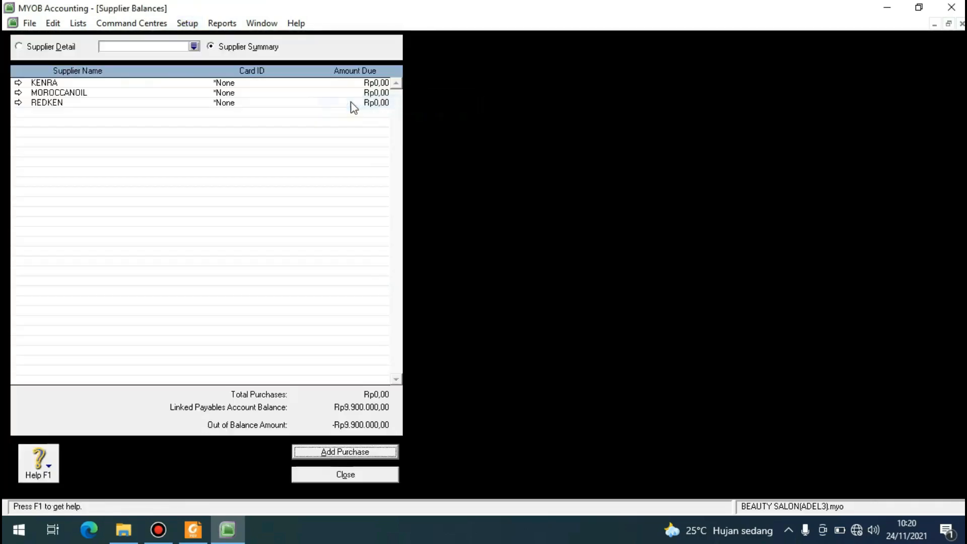
click(195, 47)
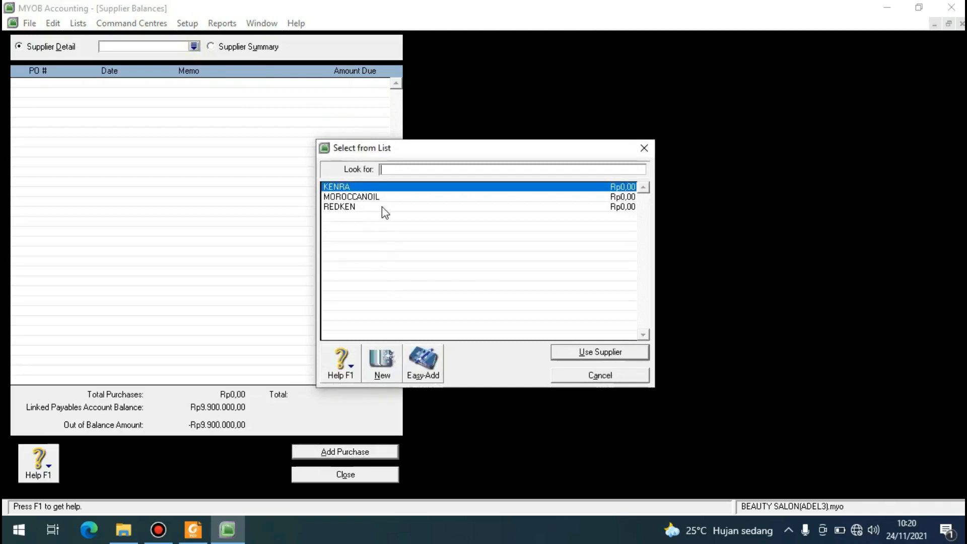
click(382, 206)
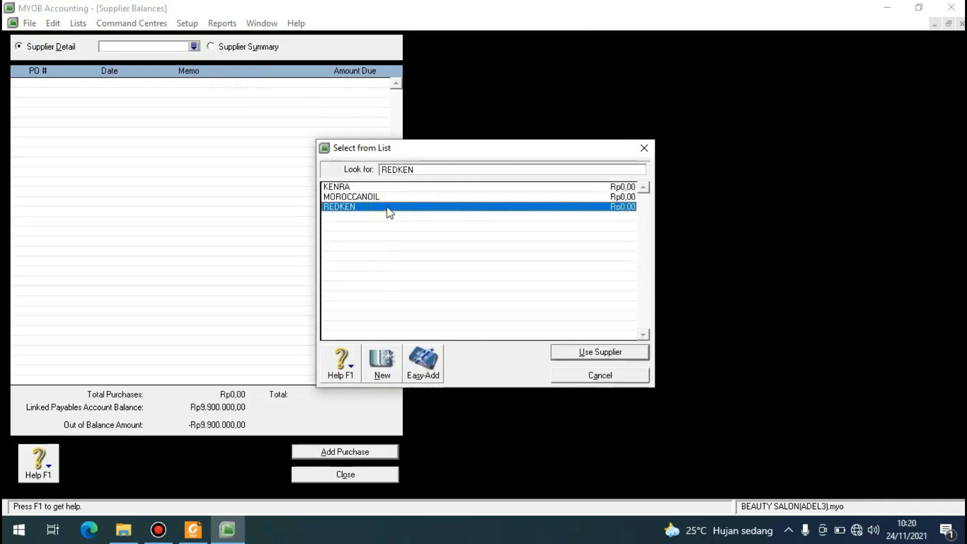
click(588, 352)
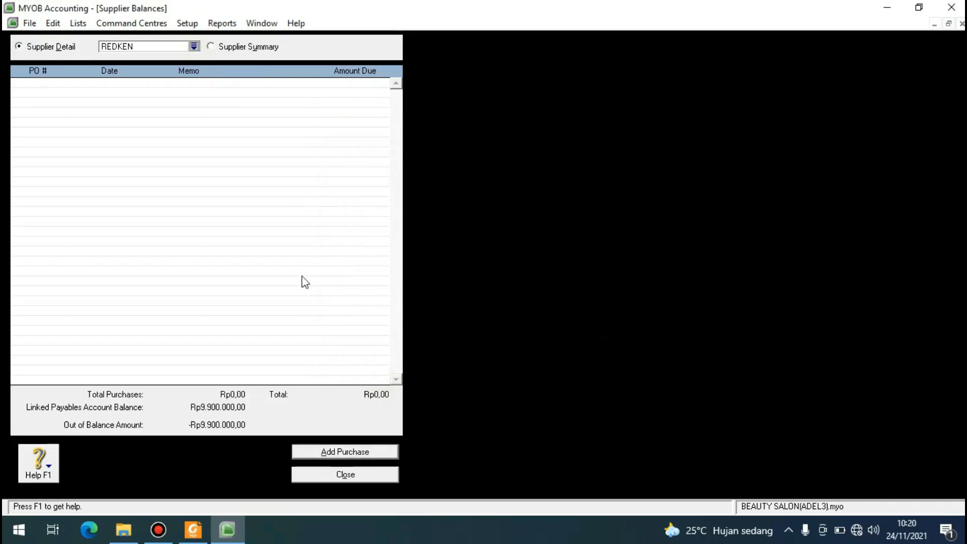
click(318, 452)
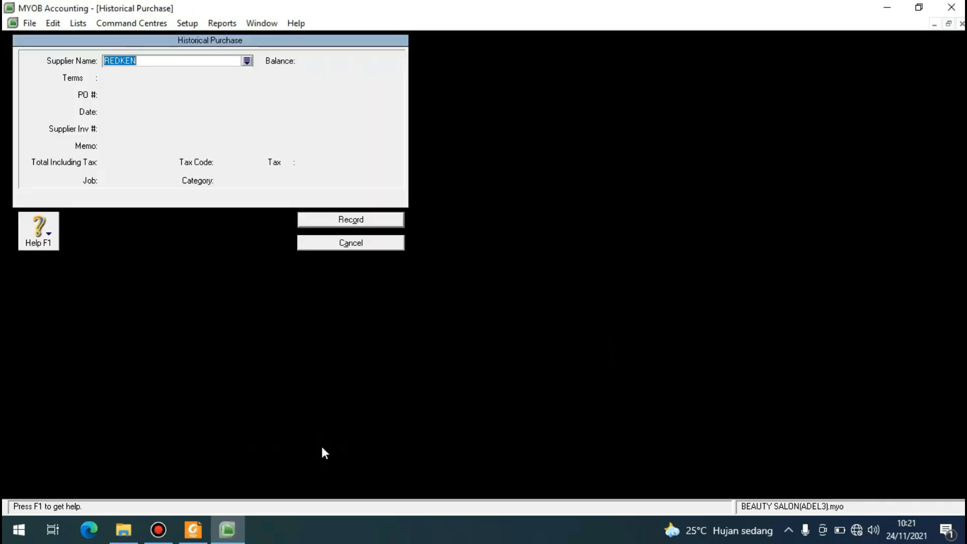
key(Tab)
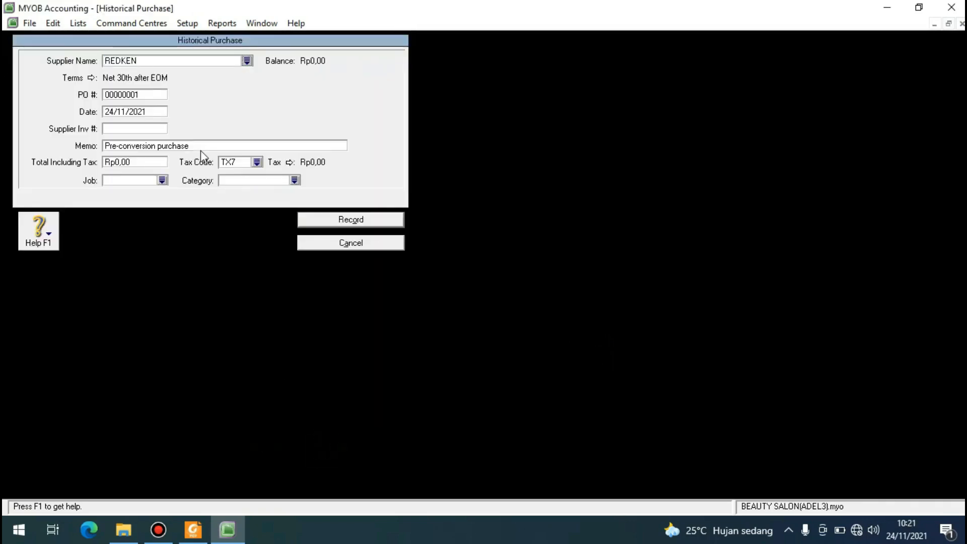
Enter the purchase order number from the case study for the REDKEN historical purchase.
click(162, 93)
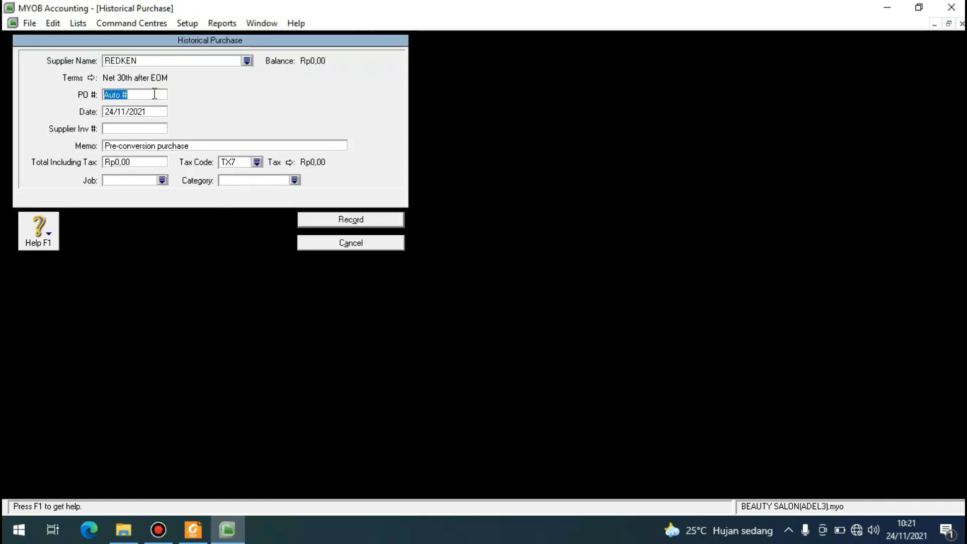
text(P)
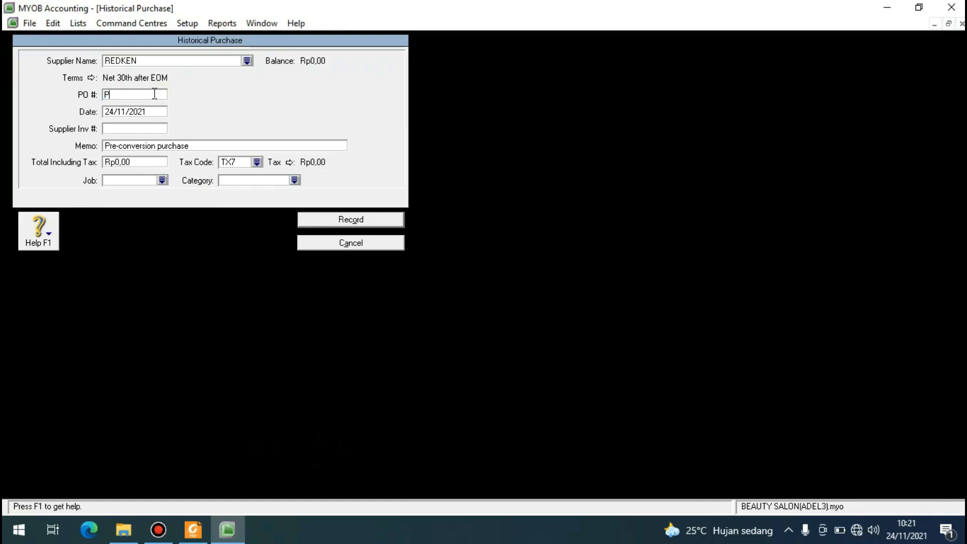
text(-150001)
key(Tab)
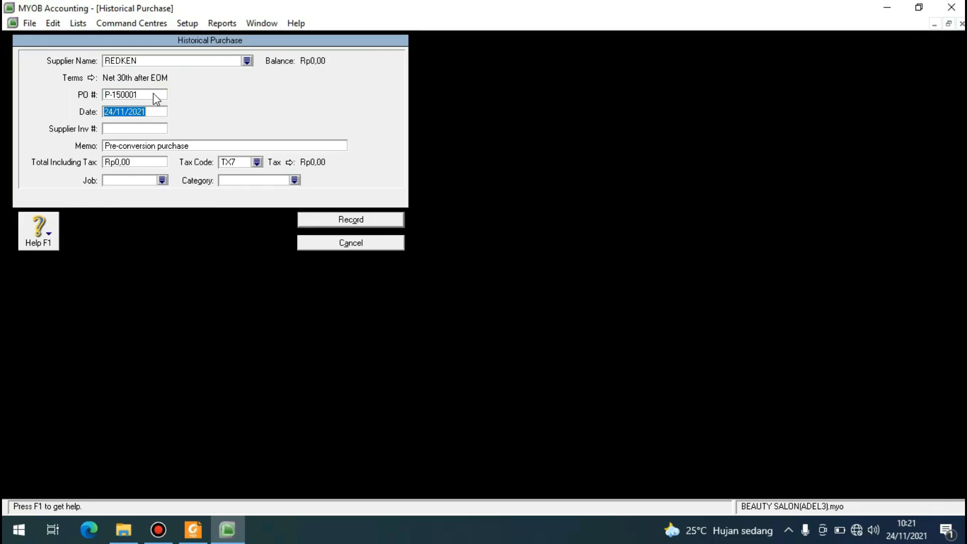
Set the date of the historical purchase to 31/12/2015.
click(109, 111)
key(BackSpace)
key(Delete)
text(31)
key(Right)
key(Right)
text(2)
key(Tab)
Enter supplier invoice number RN-150001 and a total including tax of Rp9.900.000,00 for the purchase.
text(RN-1)
click(141, 161)
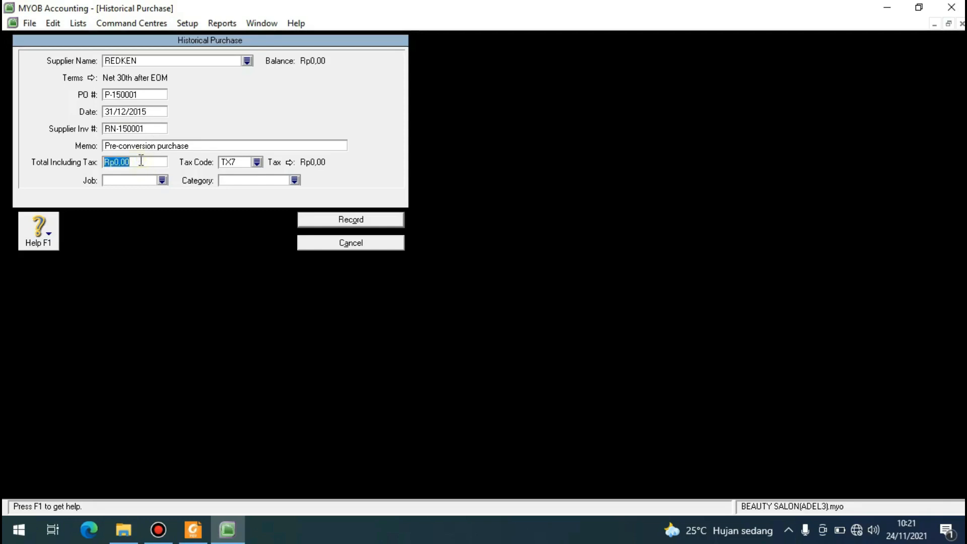
text(9900000)
key(Tab)
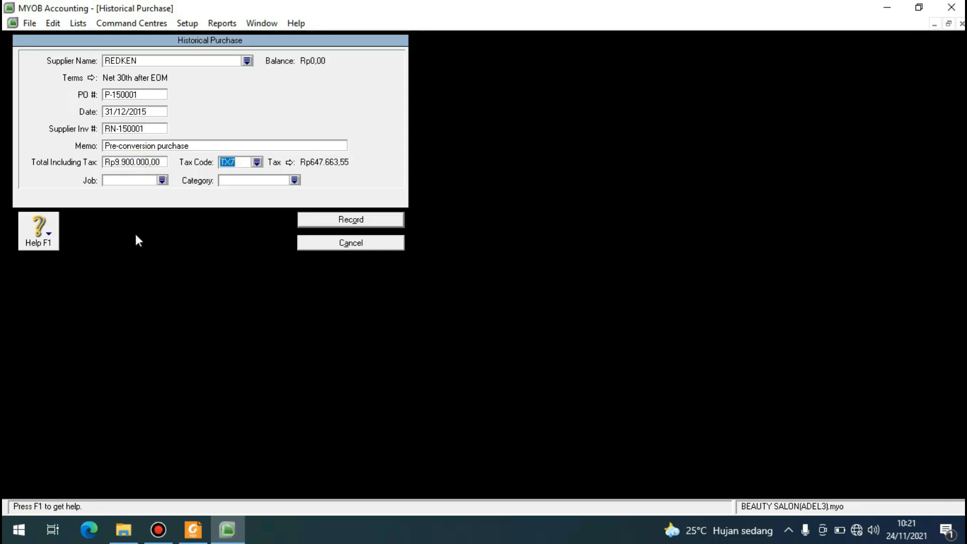
Assign the VAT tax code and the BJR category to the historical purchase.
click(158, 534)
click(256, 162)
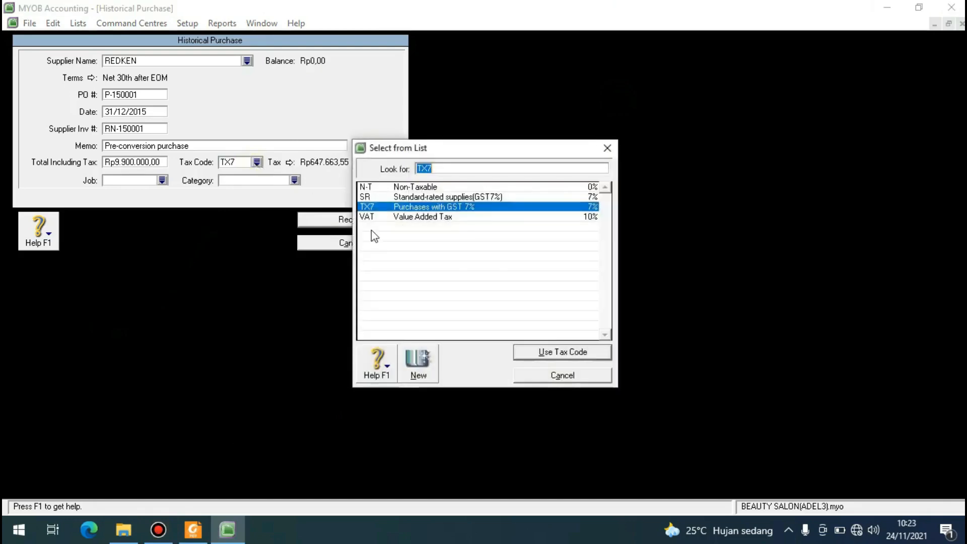
click(391, 217)
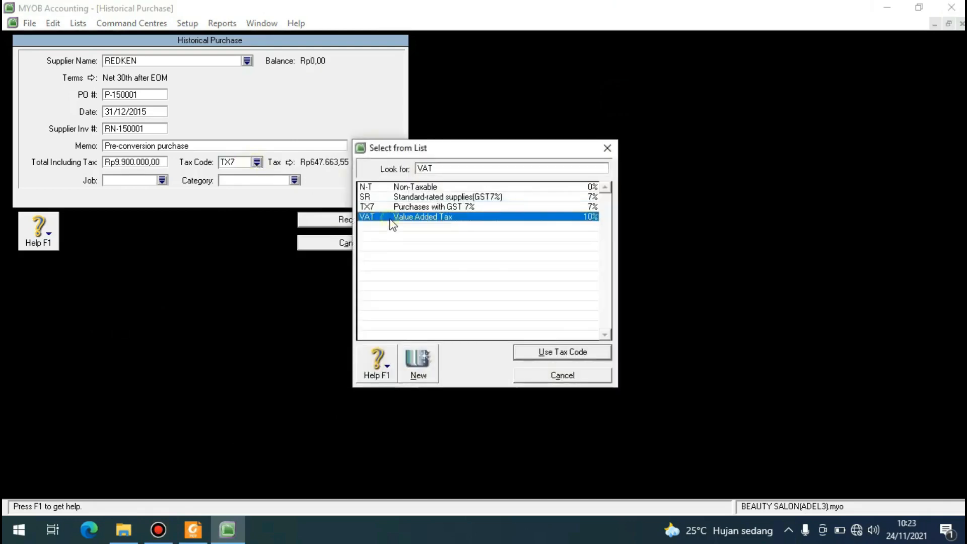
click(548, 352)
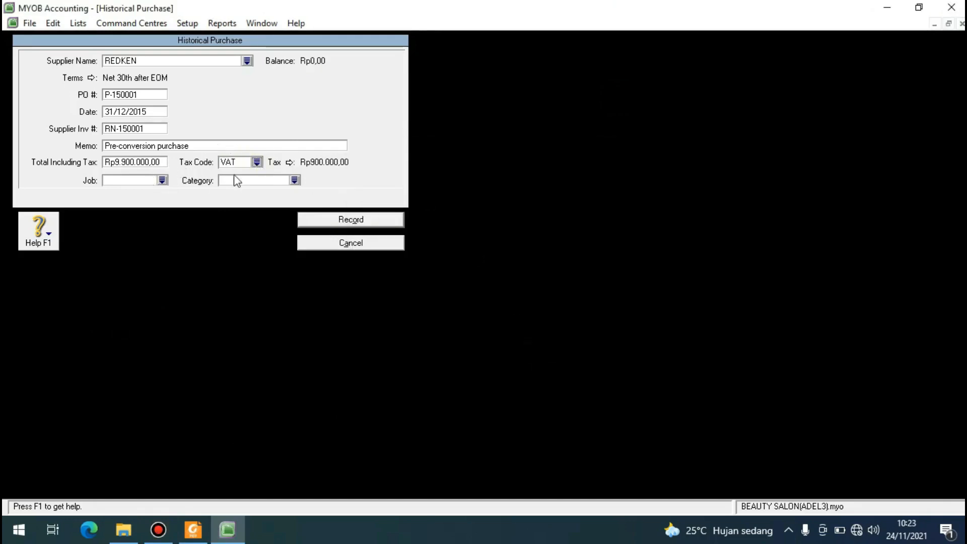
click(295, 181)
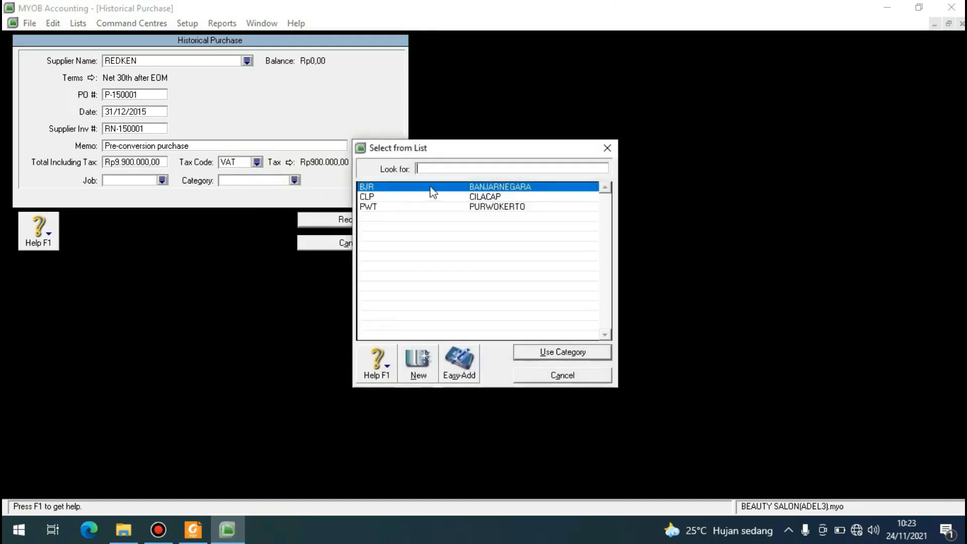
text(BJR)
click(540, 353)
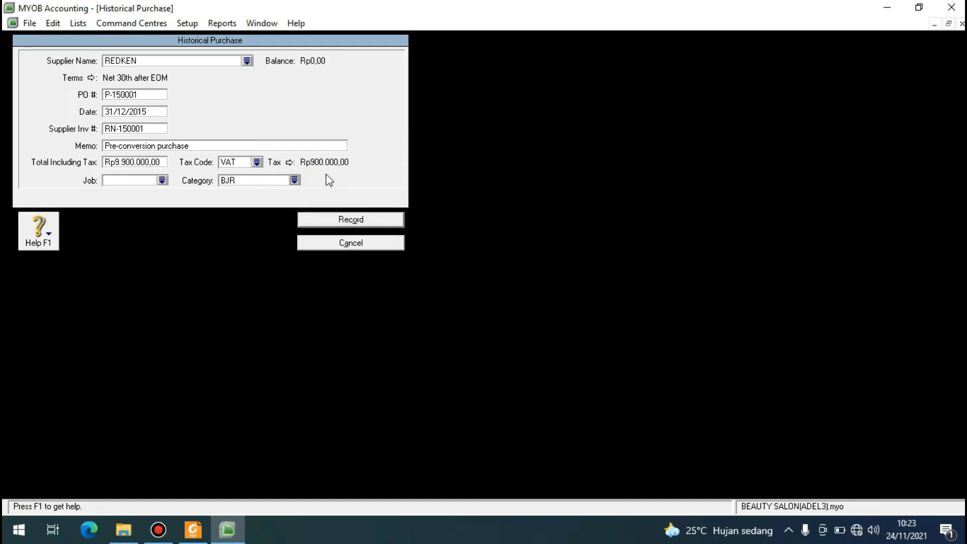
Record the REDKEN historical purchase without a job number and close the supplier balances.
click(342, 222)
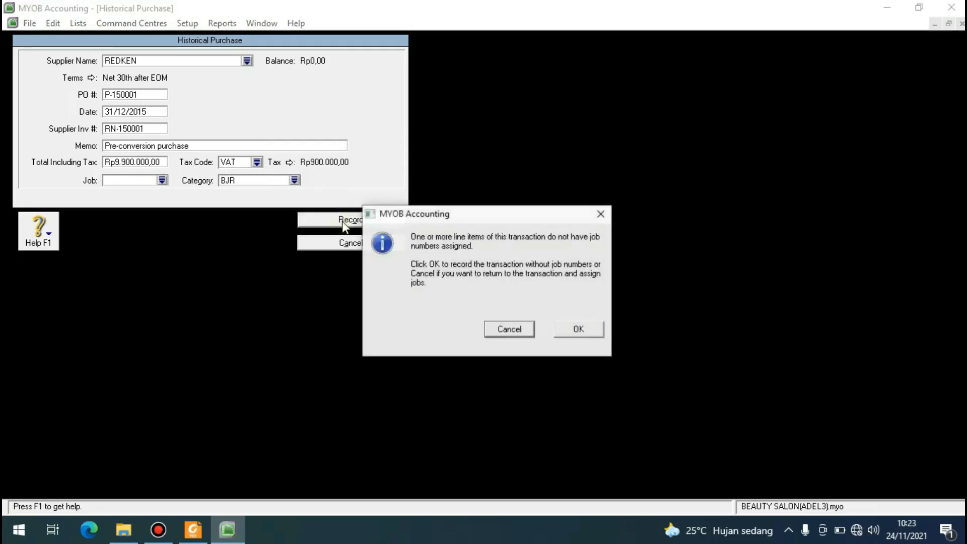
click(577, 330)
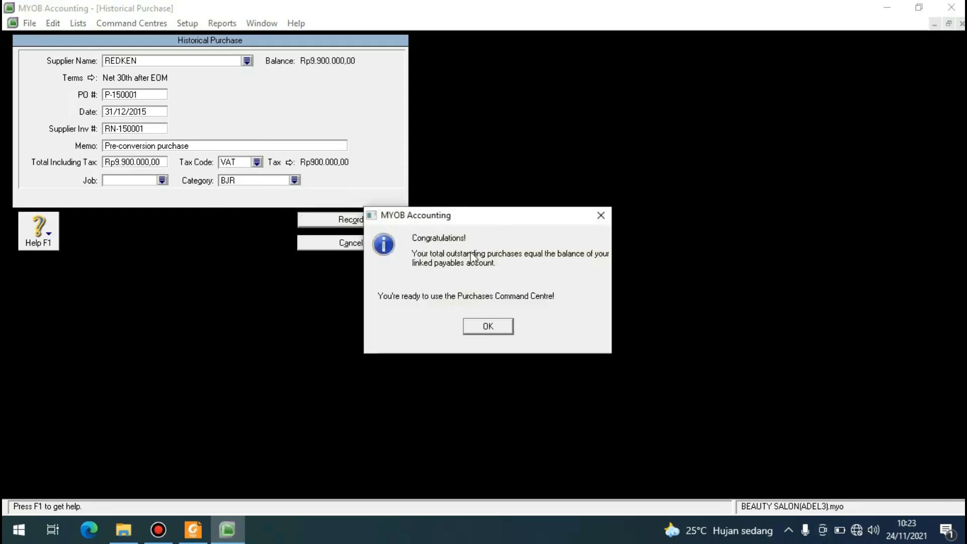
click(494, 326)
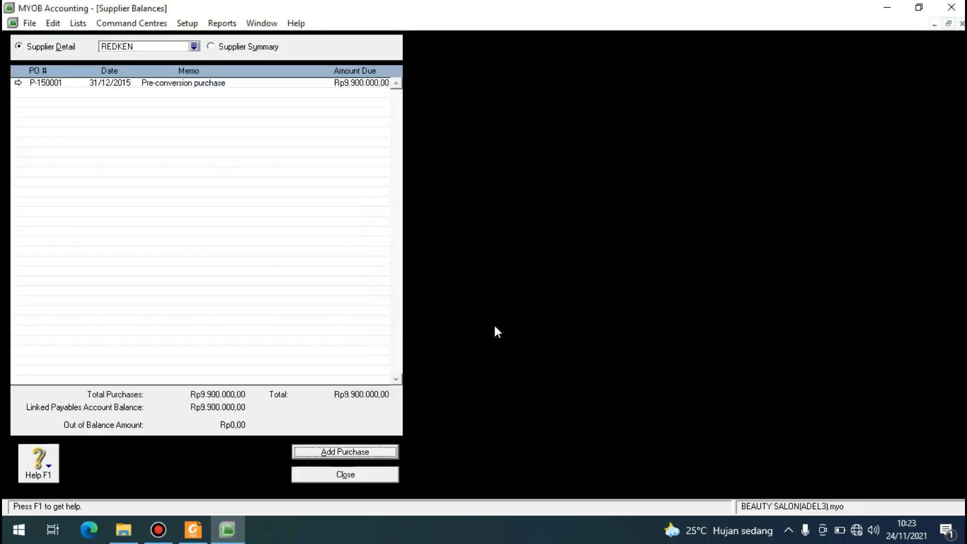
click(352, 474)
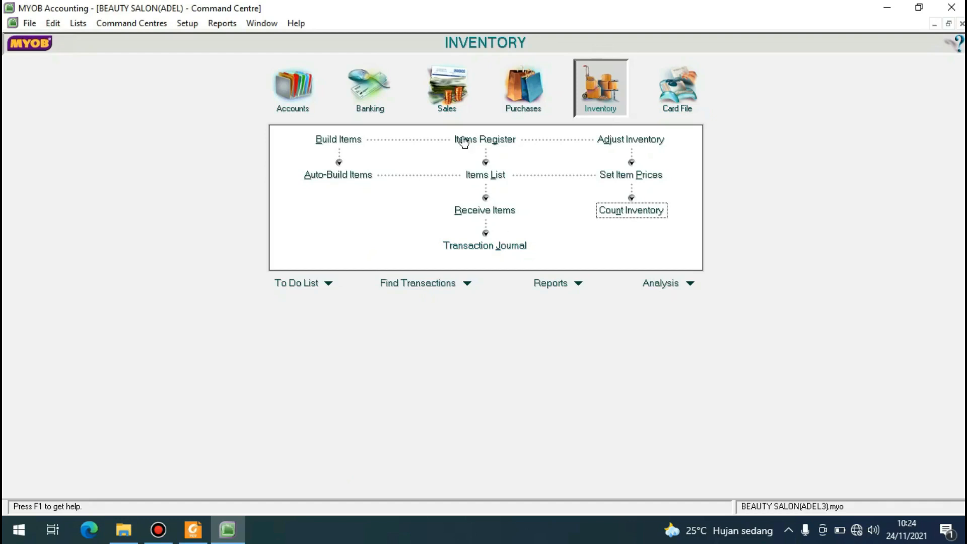
Enter the inventory counts: 75 for OIL-SERUM, 100 for SHAMPO and 60 for THERMAL-SPRAY.
click(512, 101)
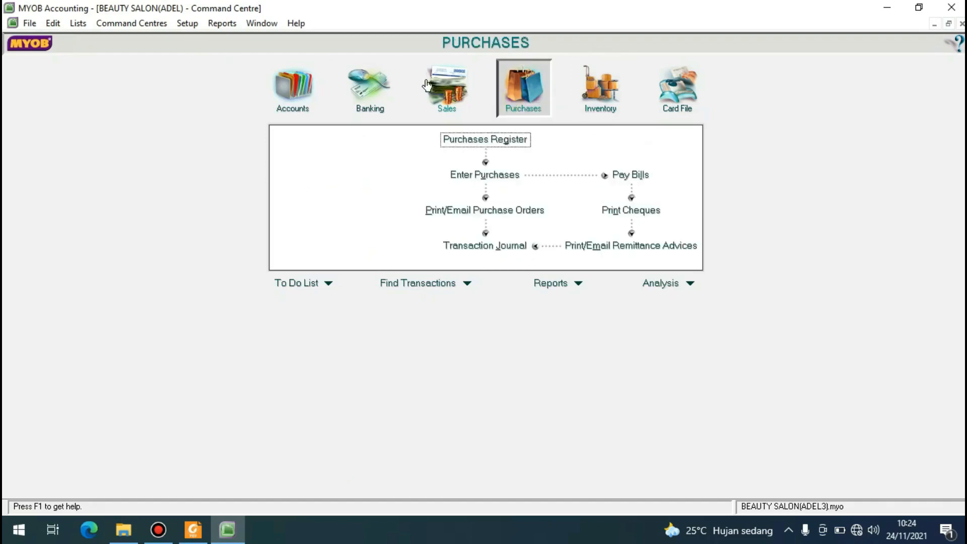
click(594, 100)
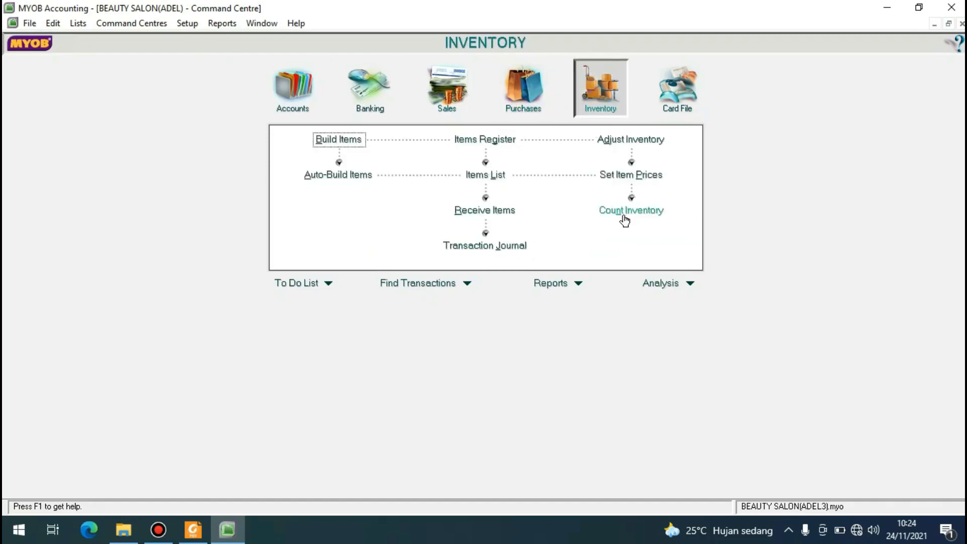
click(625, 214)
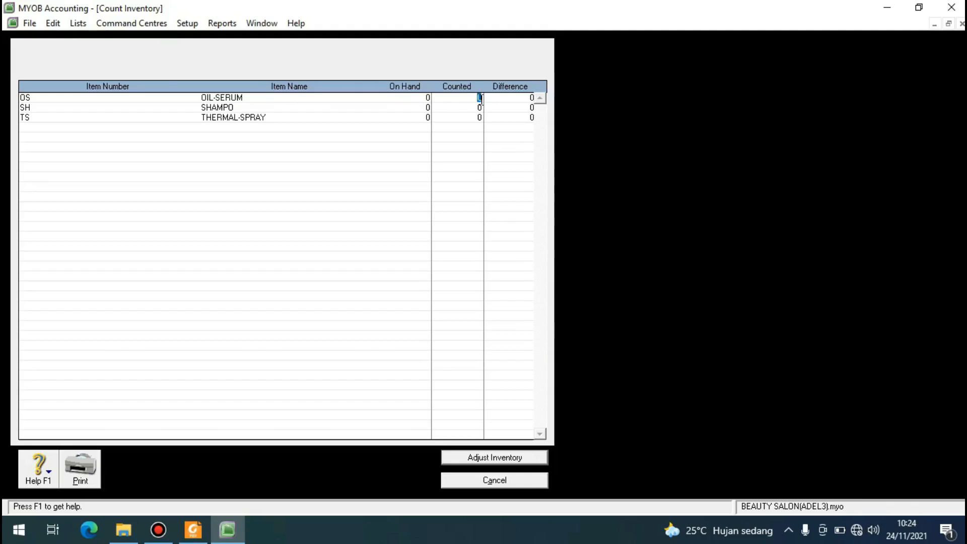
text(75)
key(Tab)
text(100)
key(Tab)
text(60)
key(Tab)
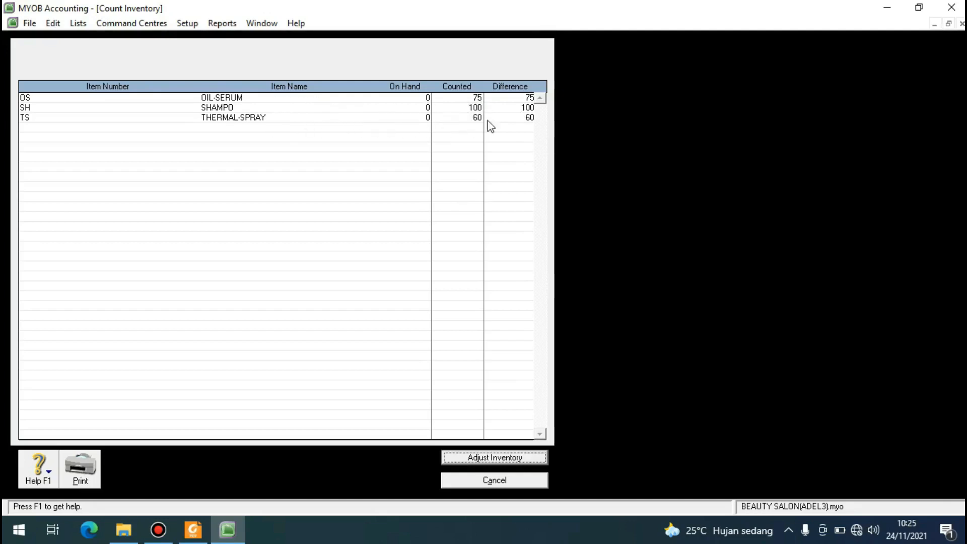
Generate the inventory adjustment from the counted quantities with 1-2300 as the default adjustment account.
click(518, 459)
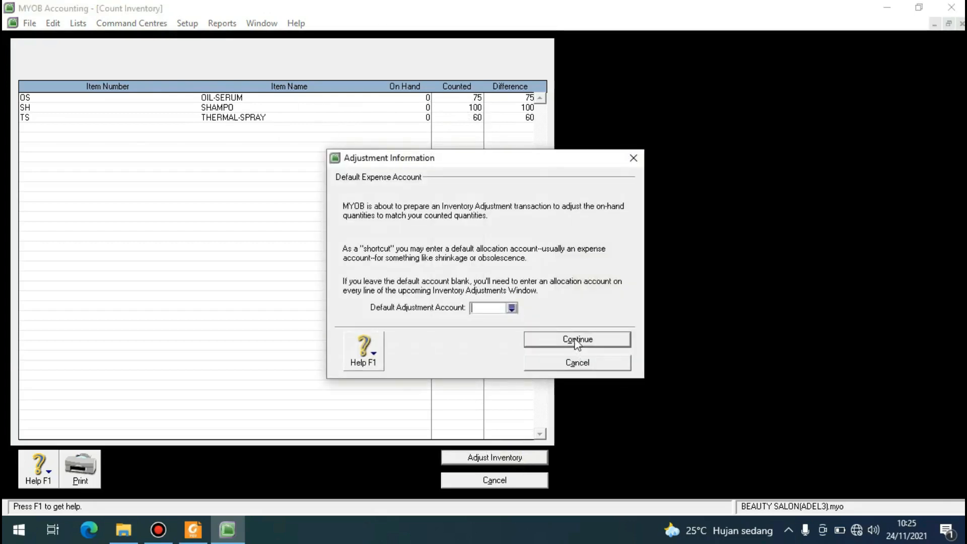
click(575, 340)
click(556, 341)
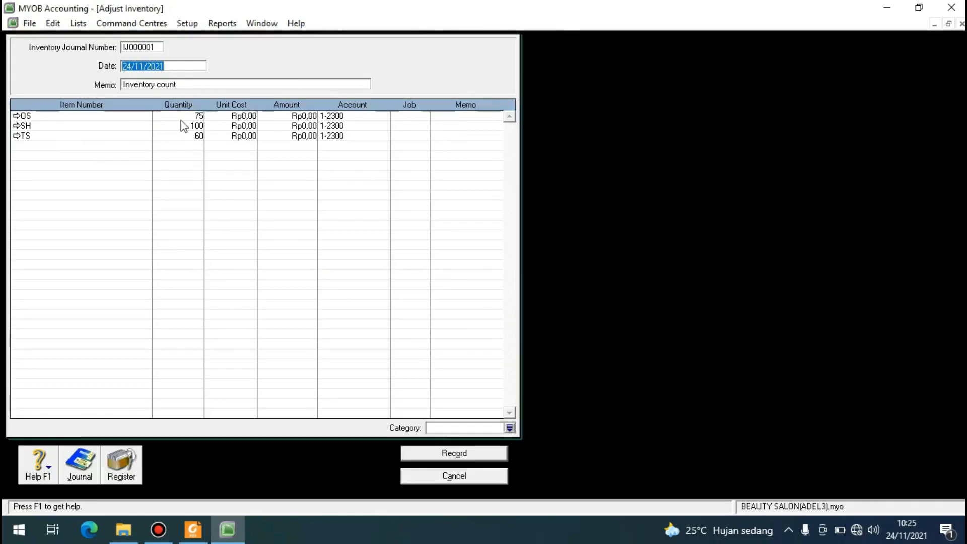
Set the inventory journal number of the adjustment to I-160001.
click(150, 47)
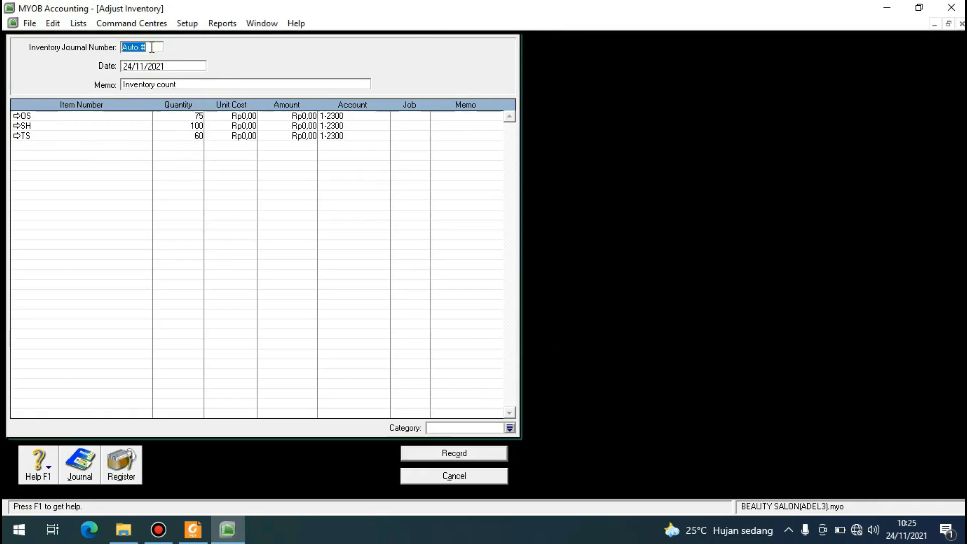
text(I16)
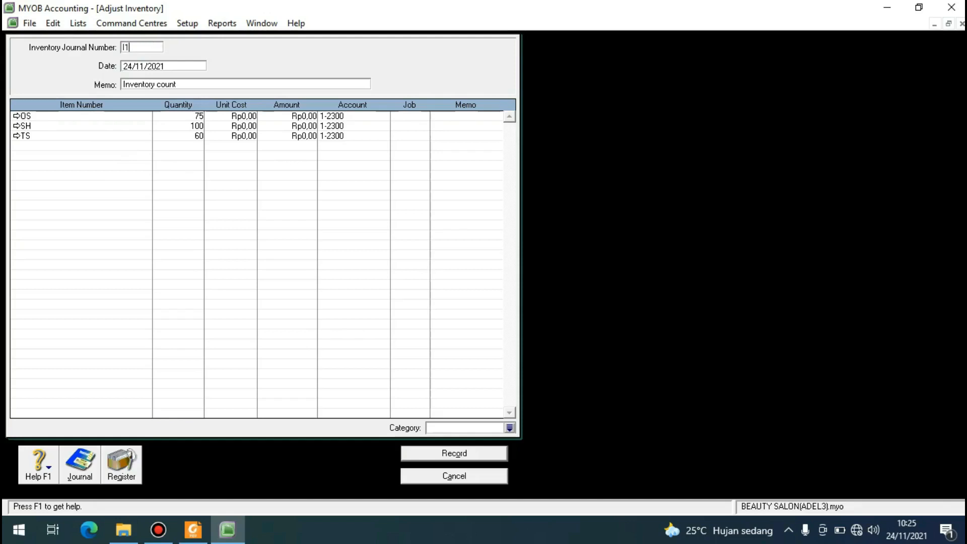
key(BackSpace)
key(BackSpace)
text(-160001)
Set the date of the inventory adjustment to 01/01/2016.
click(133, 61)
click(133, 64)
key(BackSpace)
key(BackSpace)
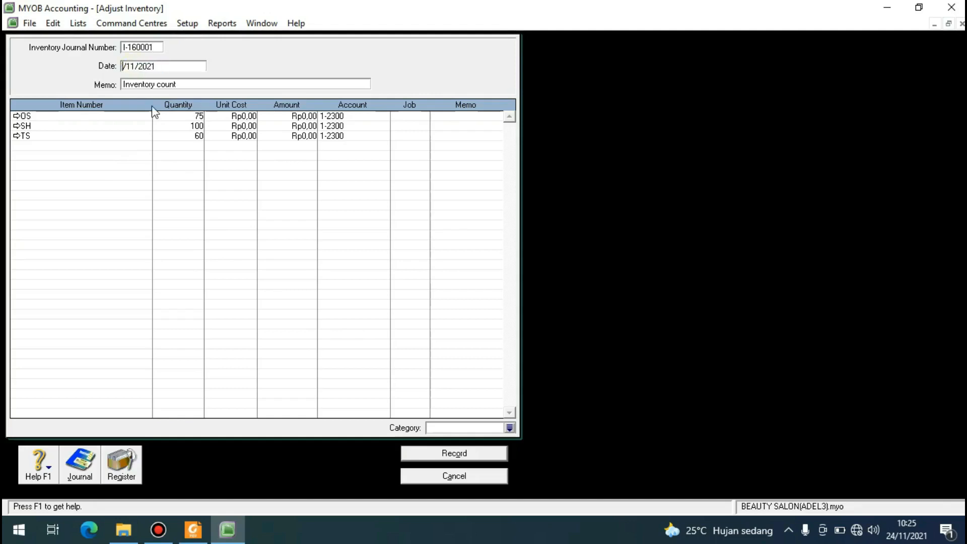
text(01)
key(Right)
key(BackSpace)
key(BackSpace)
text(01)
key(BackSpace)
key(BackSpace)
text(16)
key(Tab)
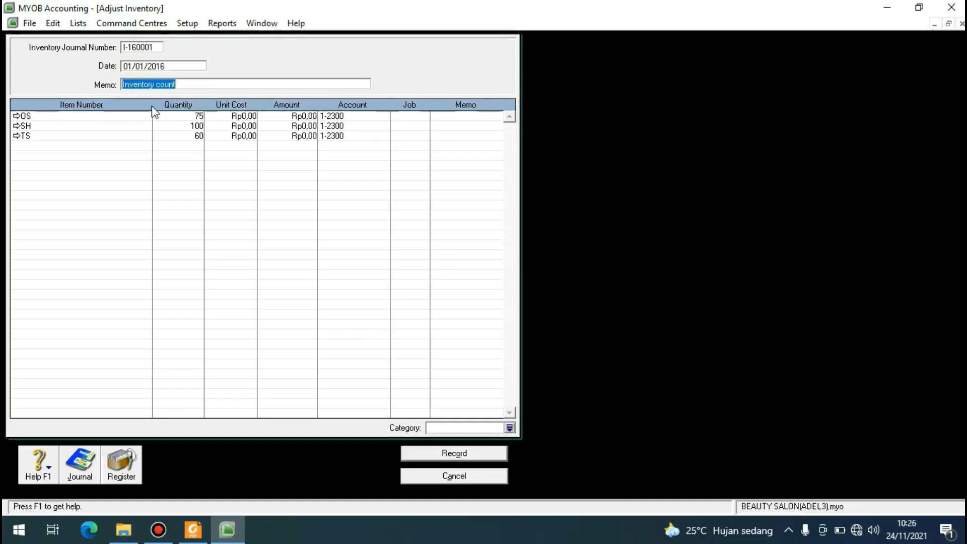
Replace the adjustment memo with INVENTORY OPENING BALANCE.
key(BackSpace)
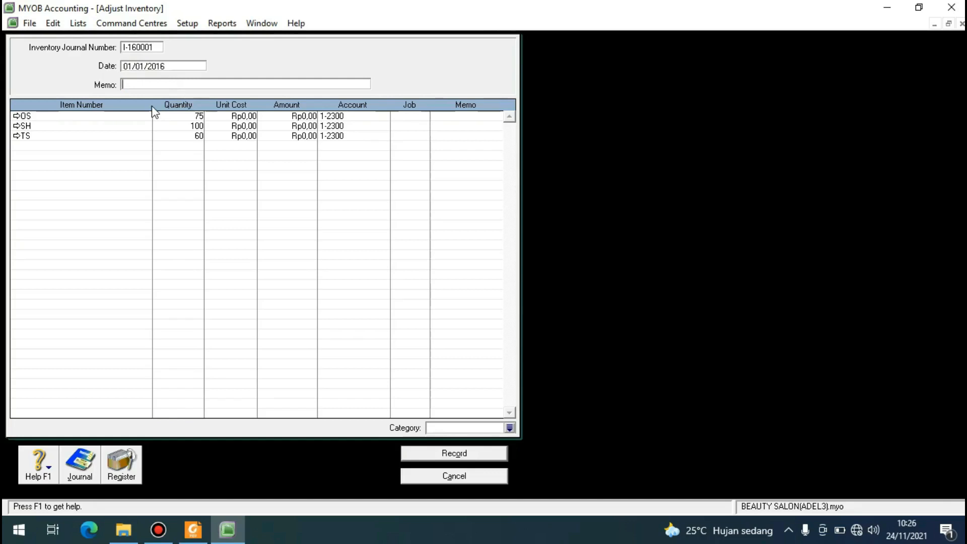
text(INC)
key(BackSpace)
text(VEN)
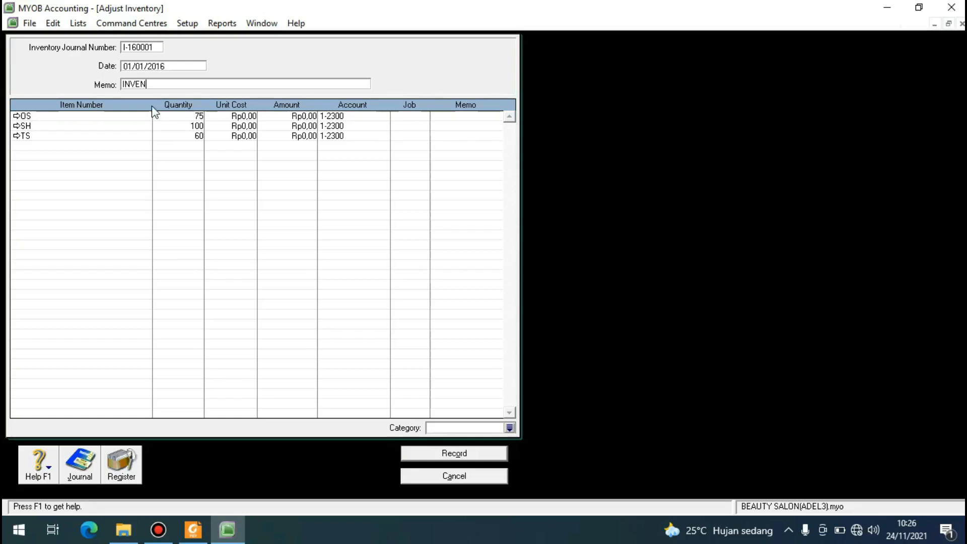
text(TORY 0PENING BALANCE)
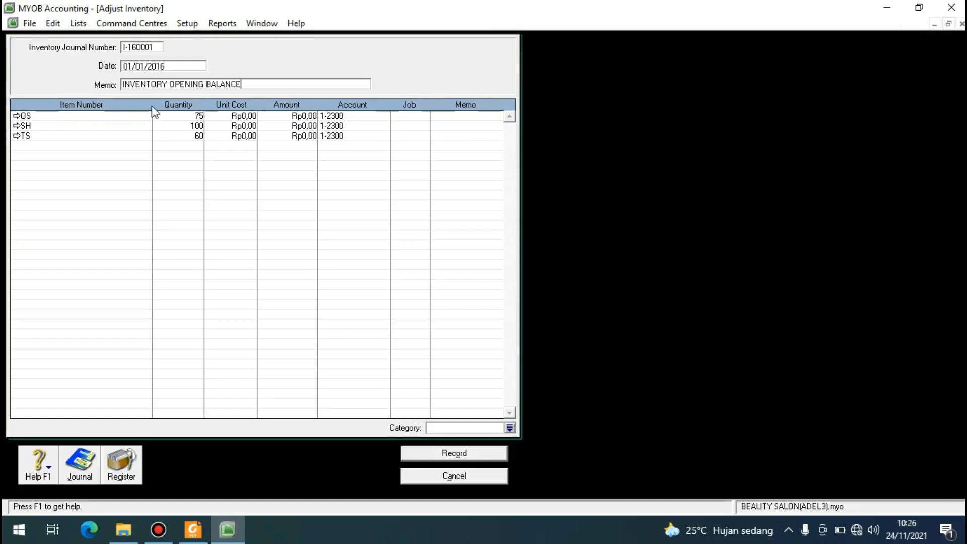
key(Tab)
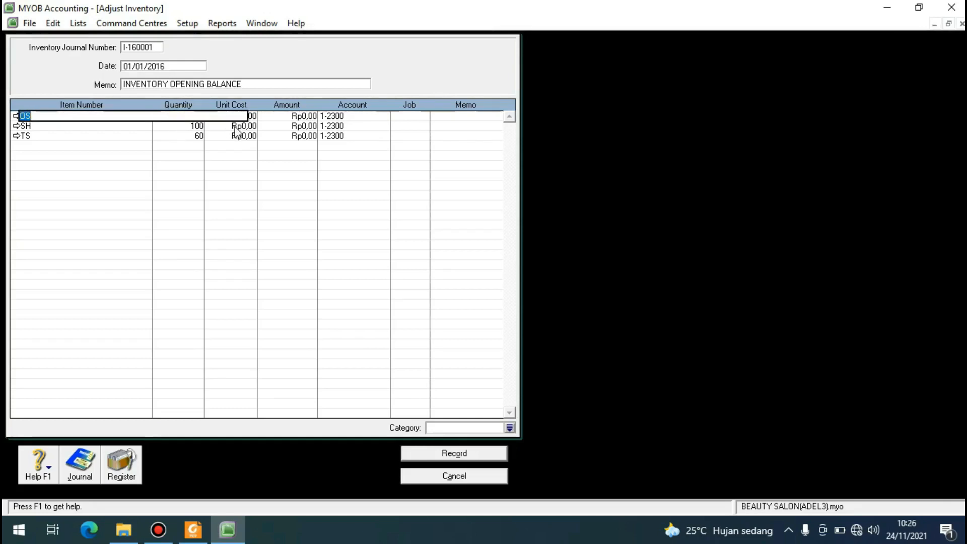
Set the unit cost of item OS in the inventory adjustment to Rp500.000.
key(Tab)
key(Tab)
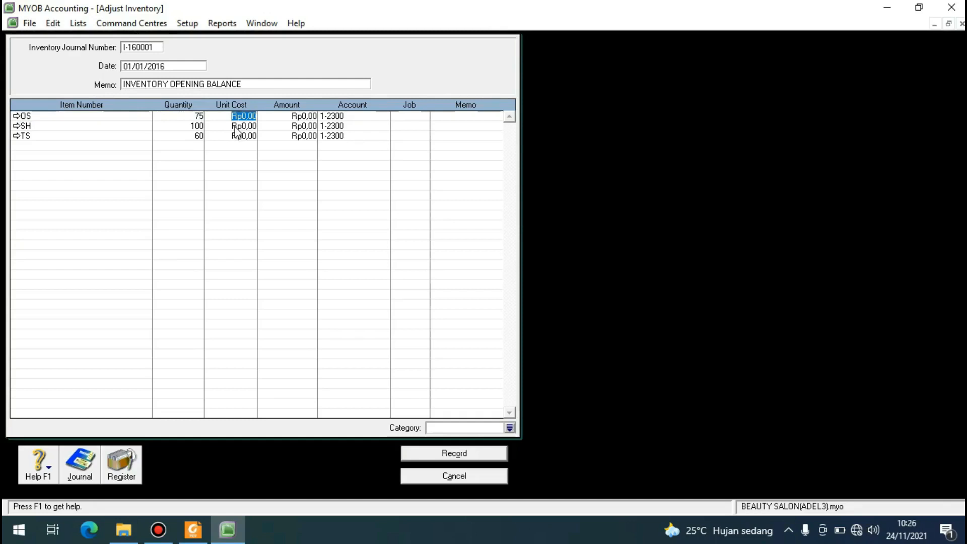
text(500.)
text(000)
key(Return)
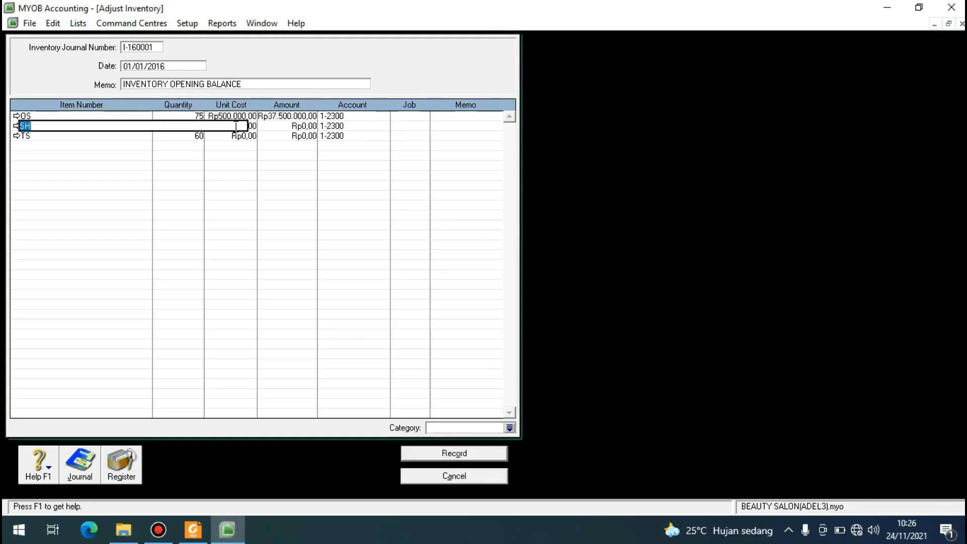
Set the unit cost of item SH in the inventory adjustment to Rp120.000.
key(Return)
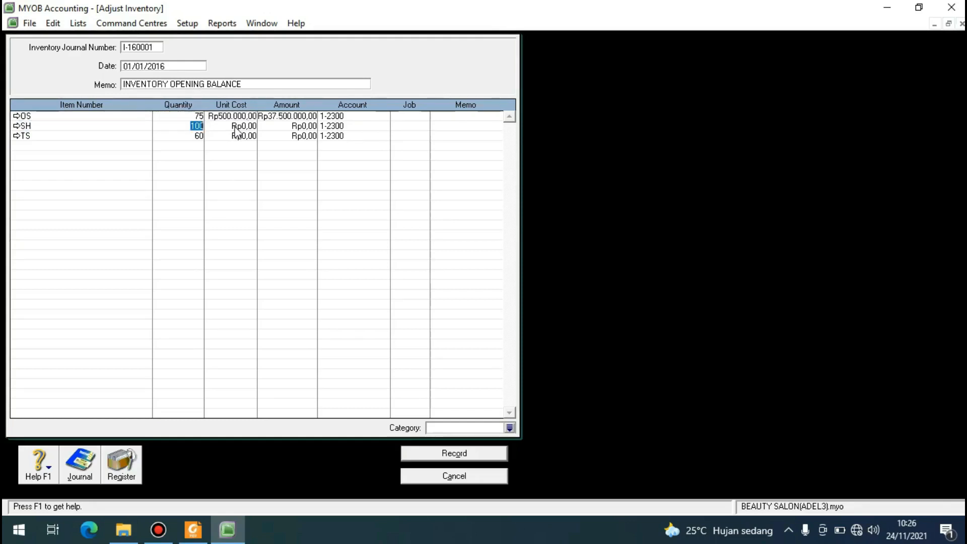
key(Return)
text(120000)
key(Return)
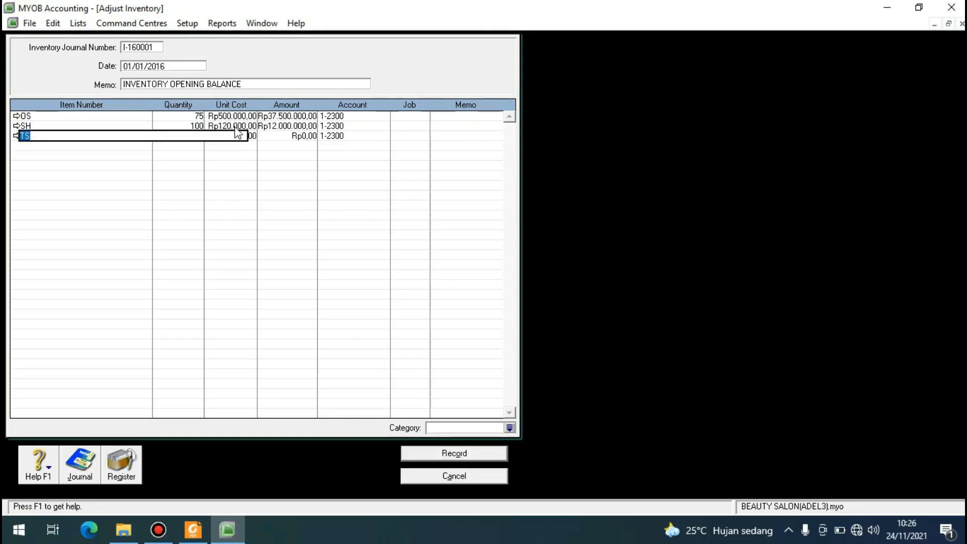
Set the unit cost of item TS in the inventory adjustment to Rp250.000.
key(Return)
key(Return)
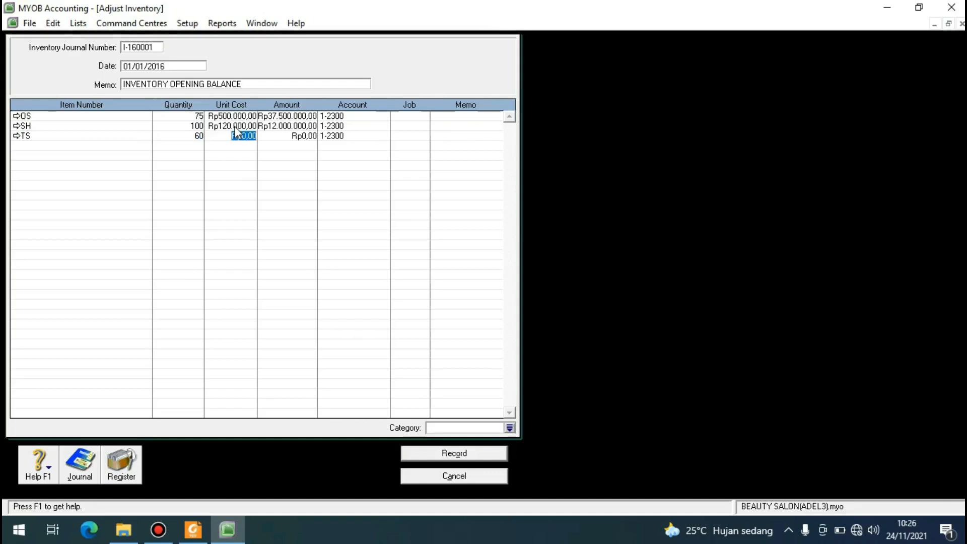
text(250)
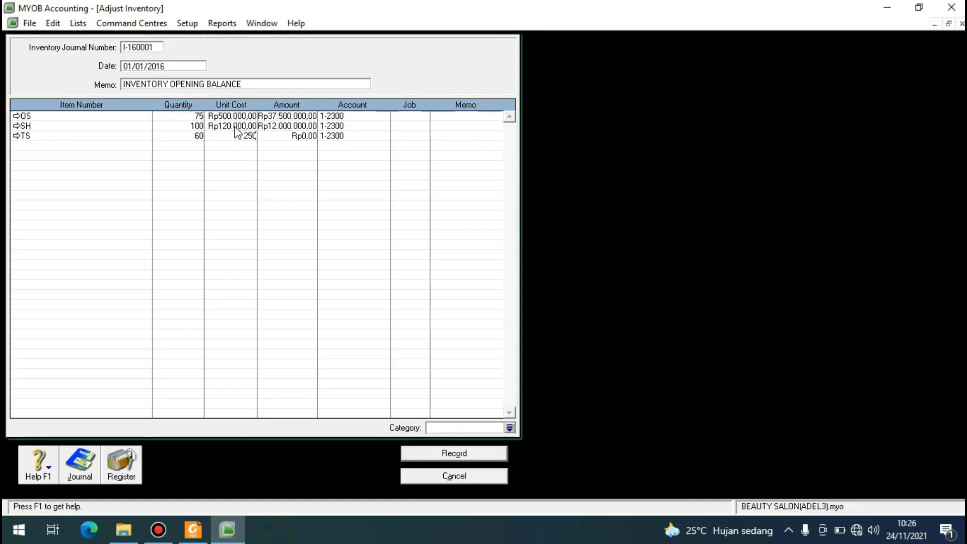
text(.000)
key(Return)
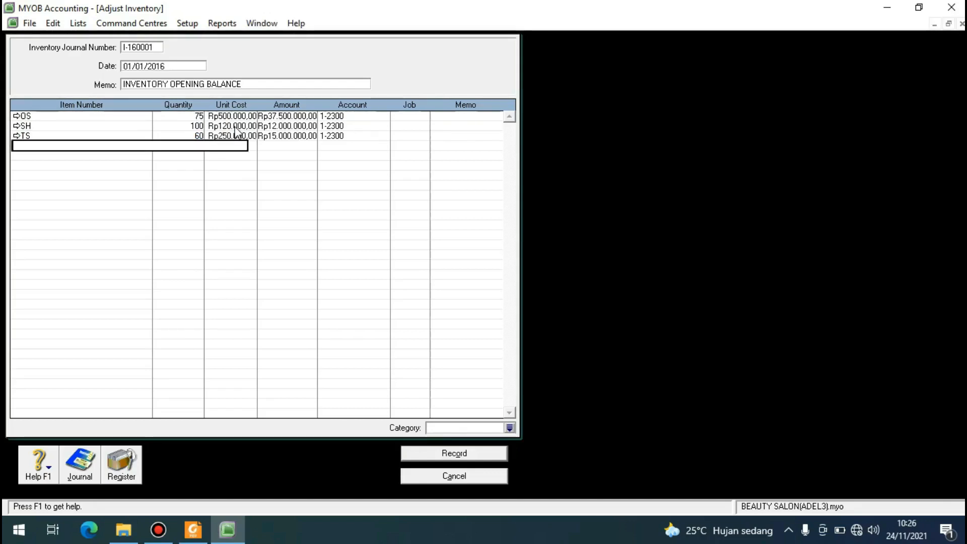
Assign category BJR to the inventory adjustment and record it without job numbers.
click(333, 117)
click(336, 136)
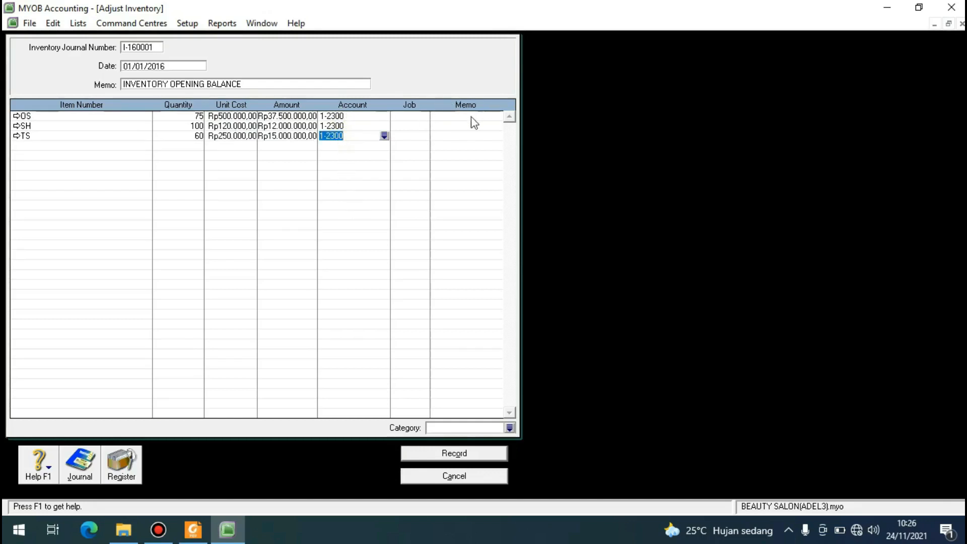
click(509, 427)
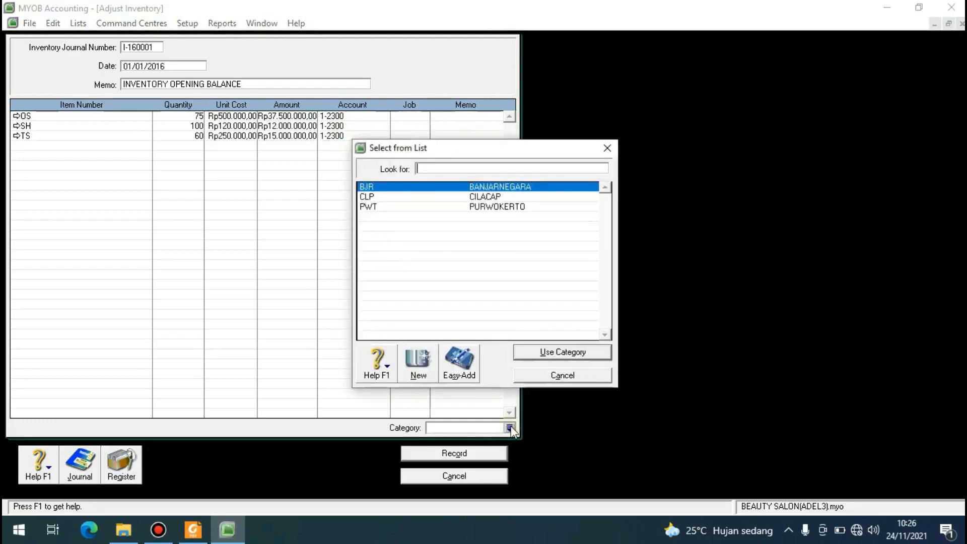
text(BJR)
click(547, 354)
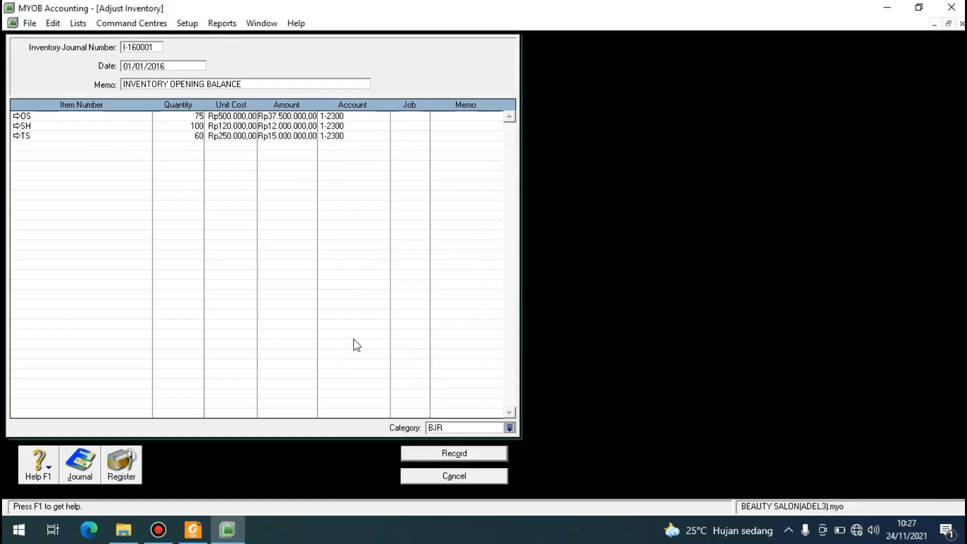
click(443, 455)
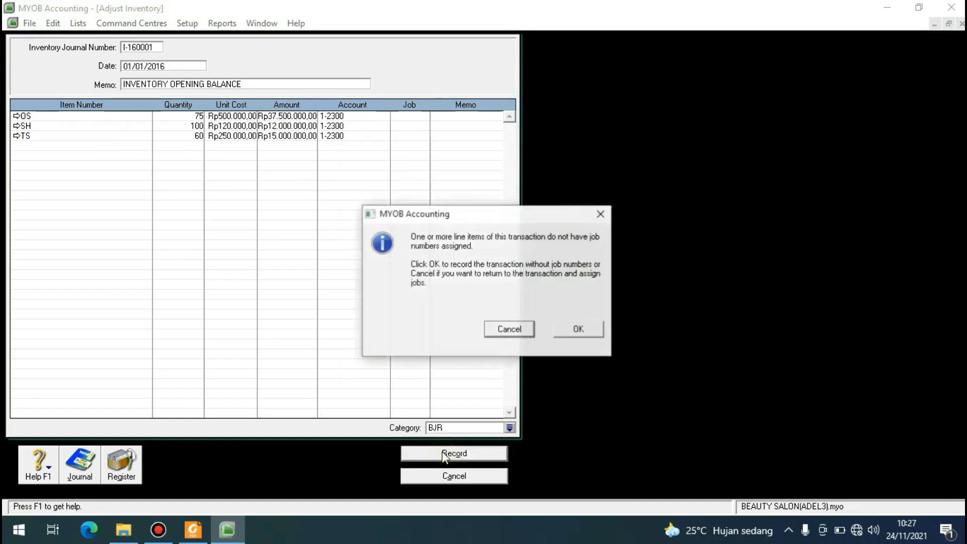
click(575, 330)
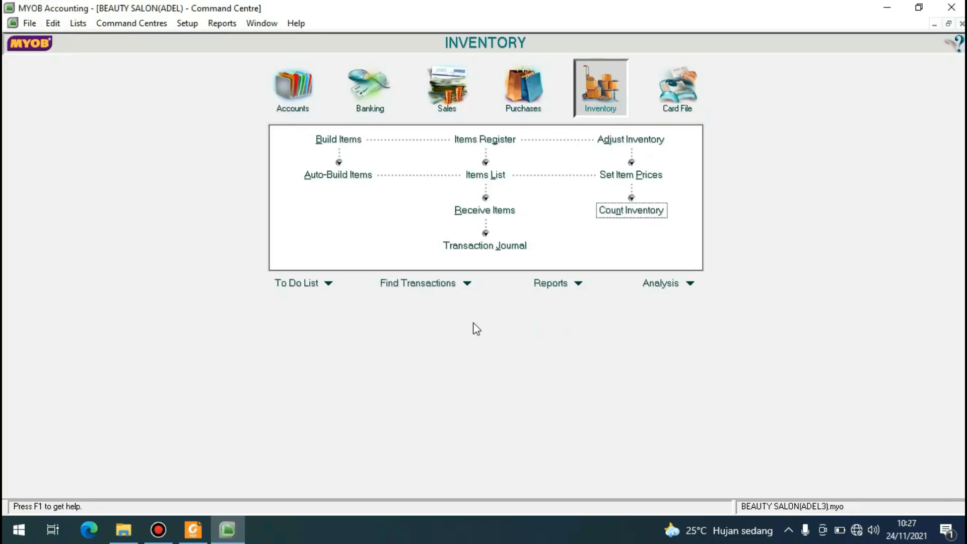
click(158, 528)
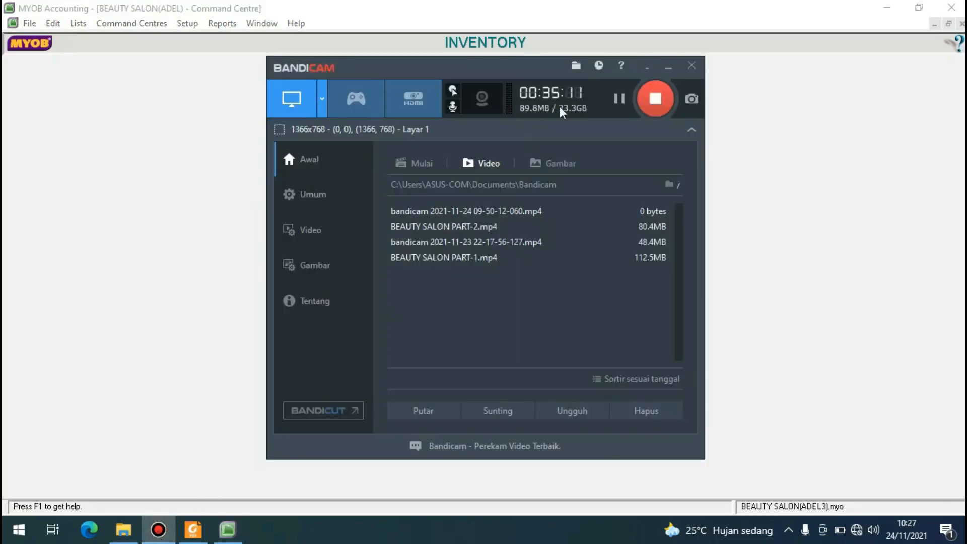
click(622, 98)
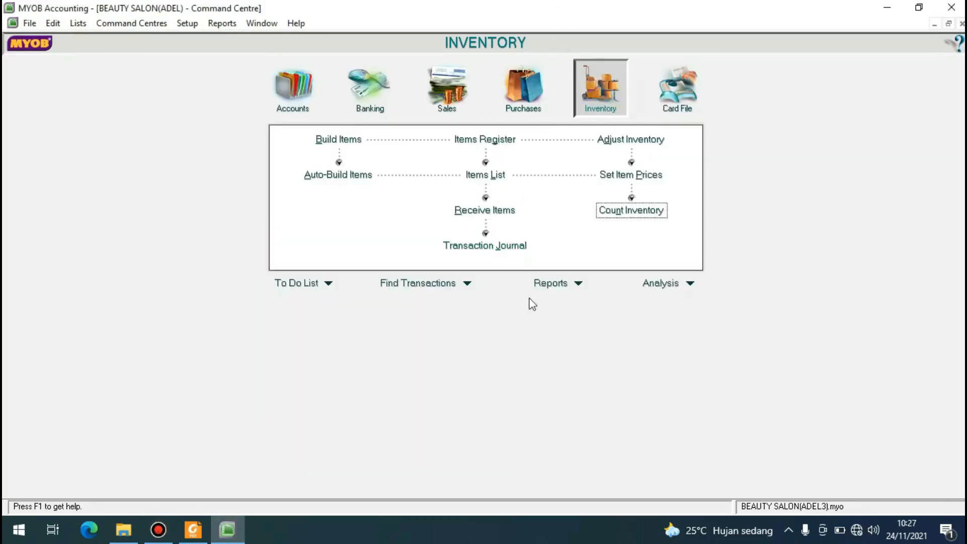